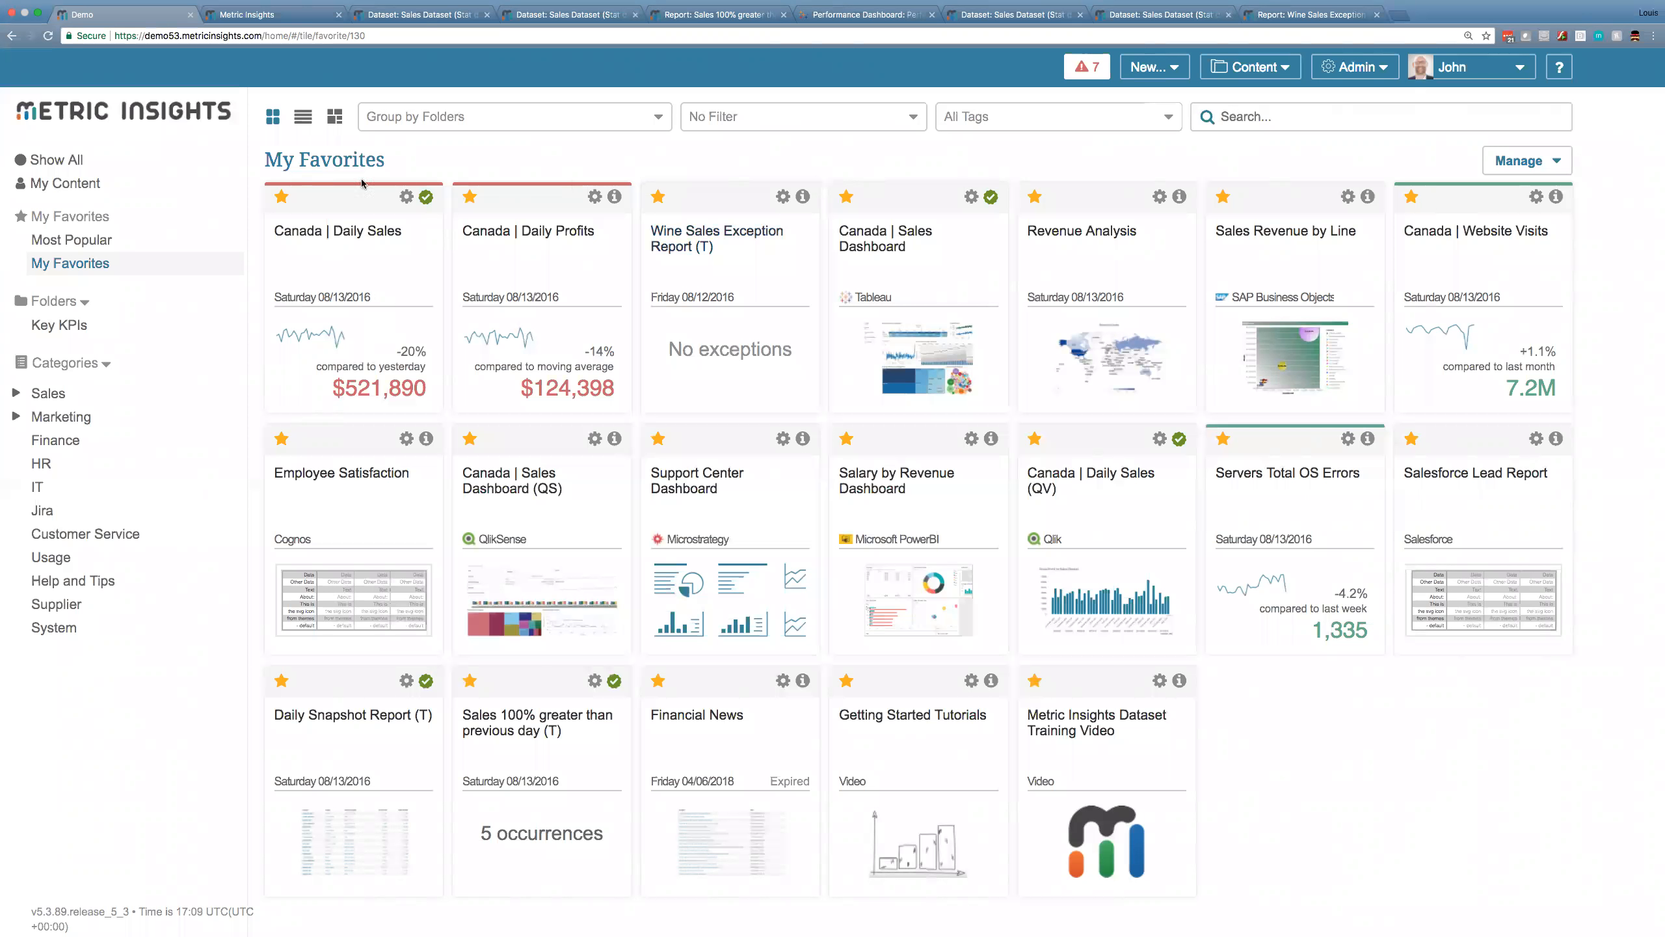
Open the full chart of the Canada | Daily Sales metric from My Favorites.
left_click(361, 233)
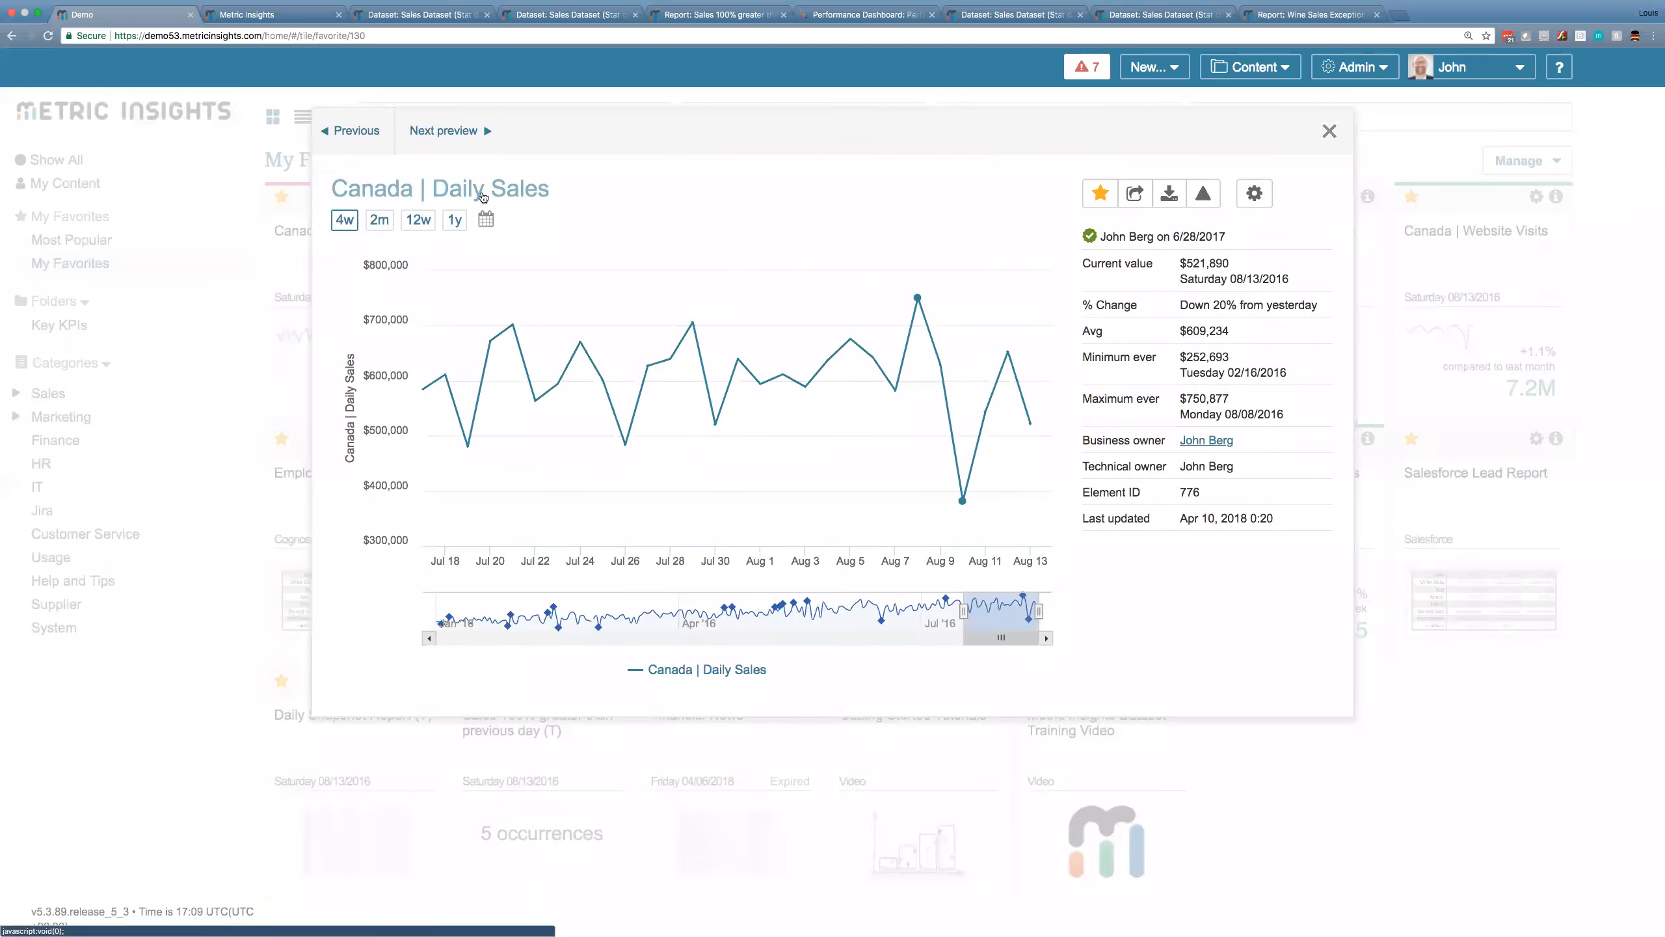
left_click(483, 197)
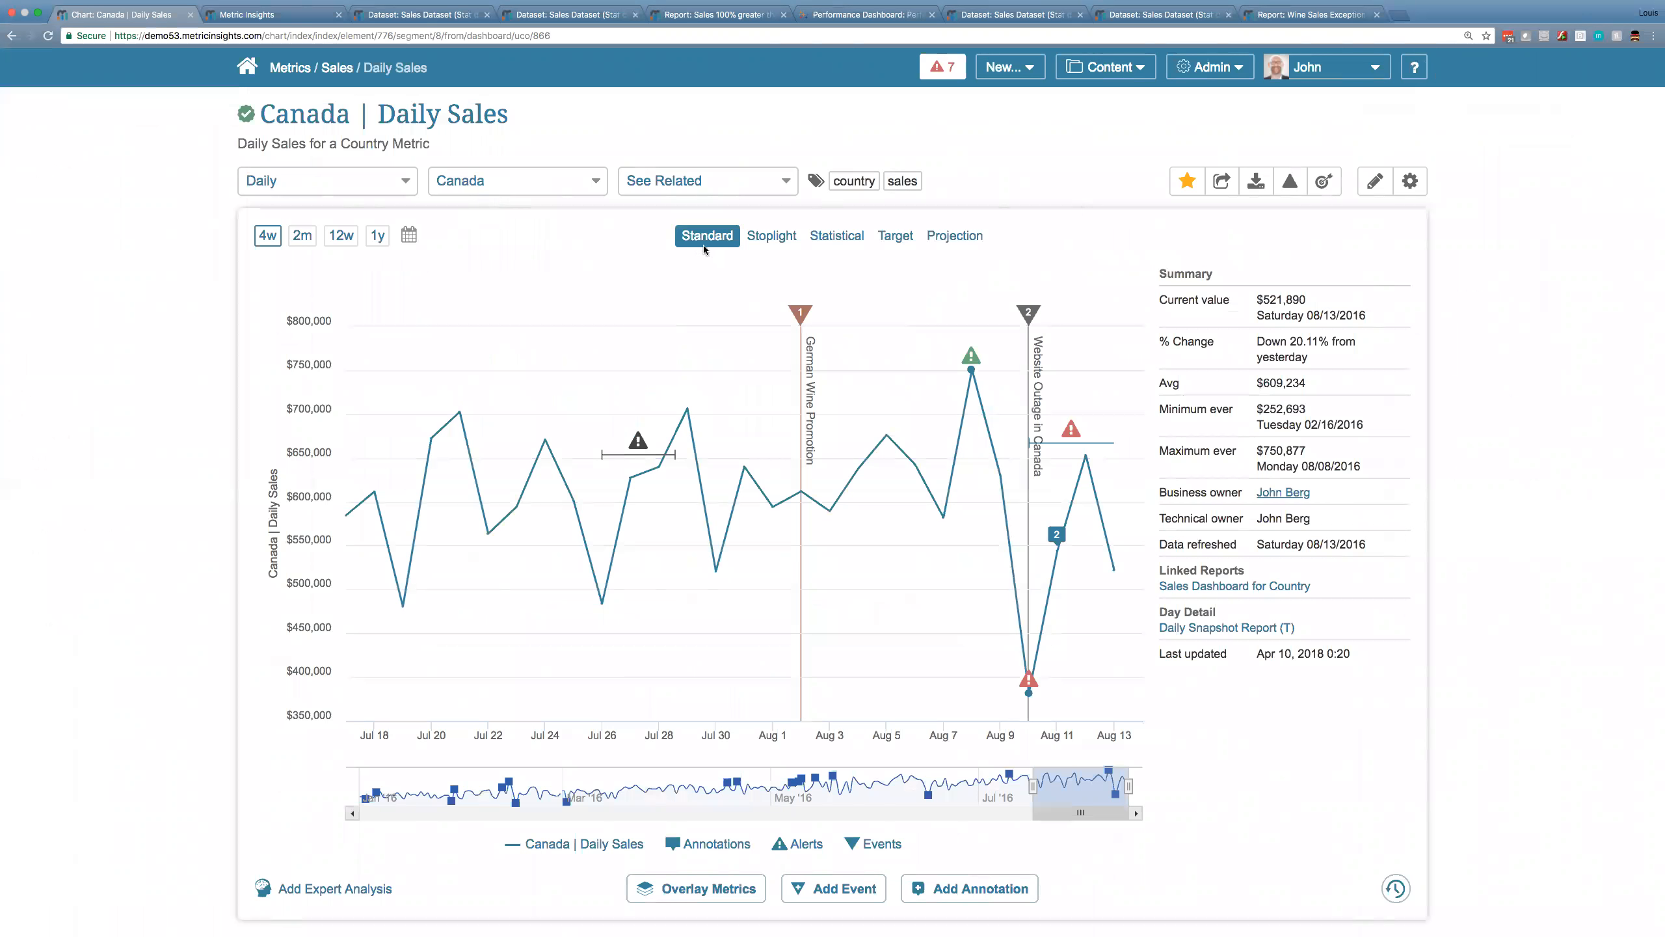
Examine the Daily Sales chart in Statistical mode over four weeks and one year, and return it to the four-week Standard view.
left_click(836, 242)
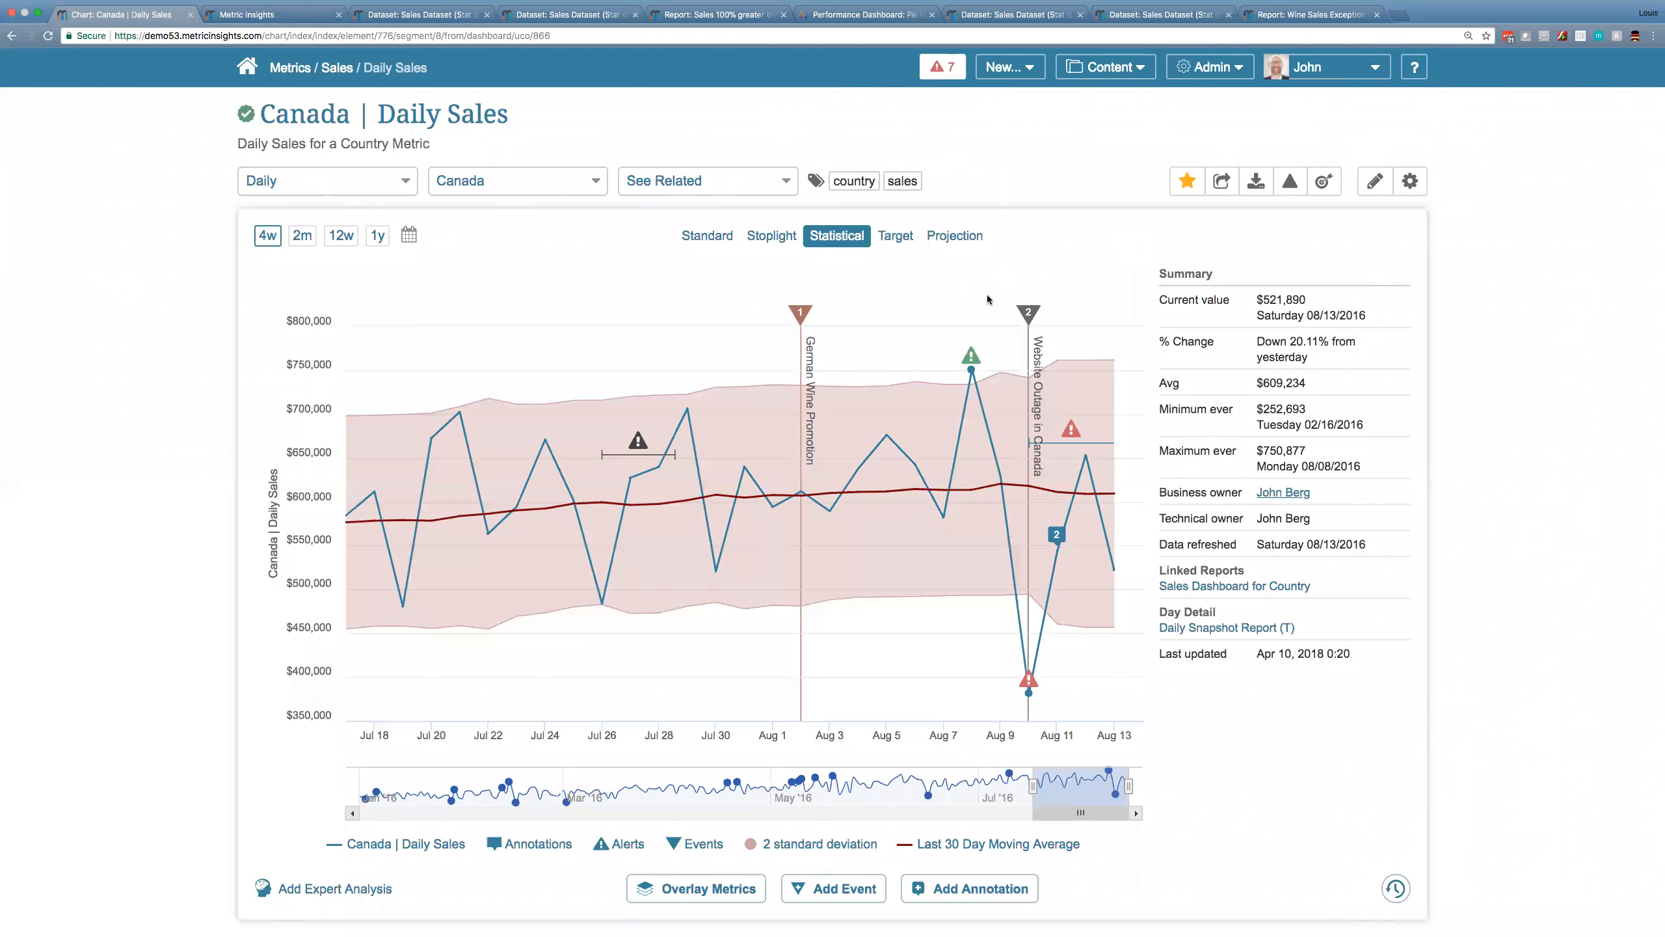
mouse_move(969, 369)
mouse_move(1028, 695)
left_click(377, 236)
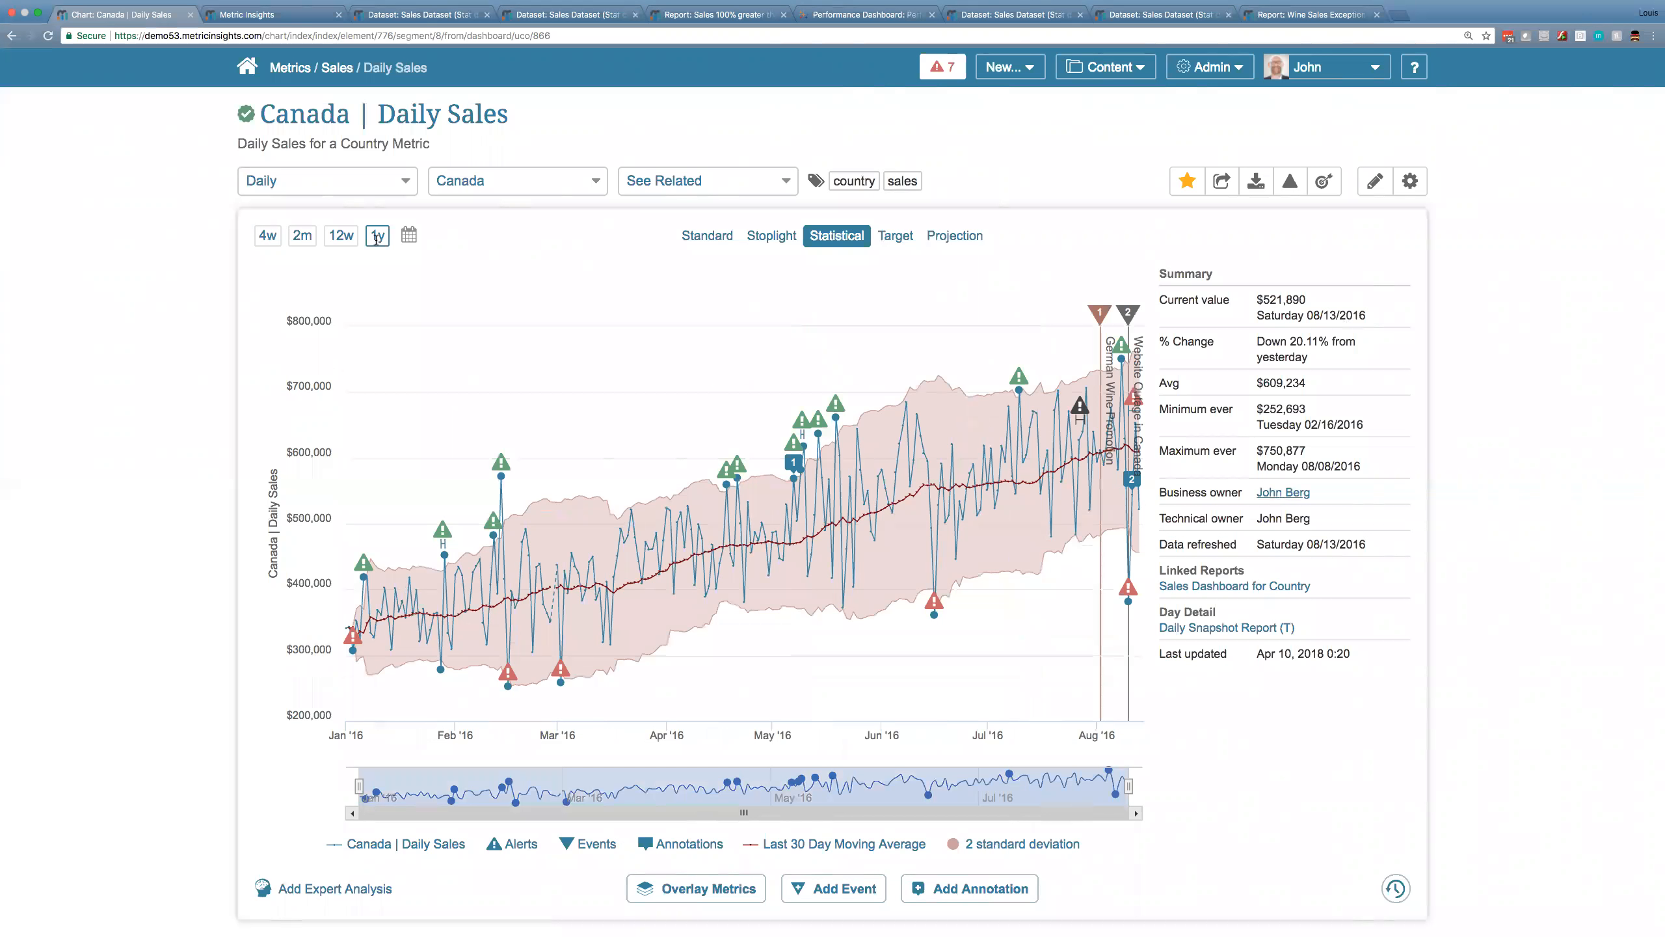
left_click(548, 187)
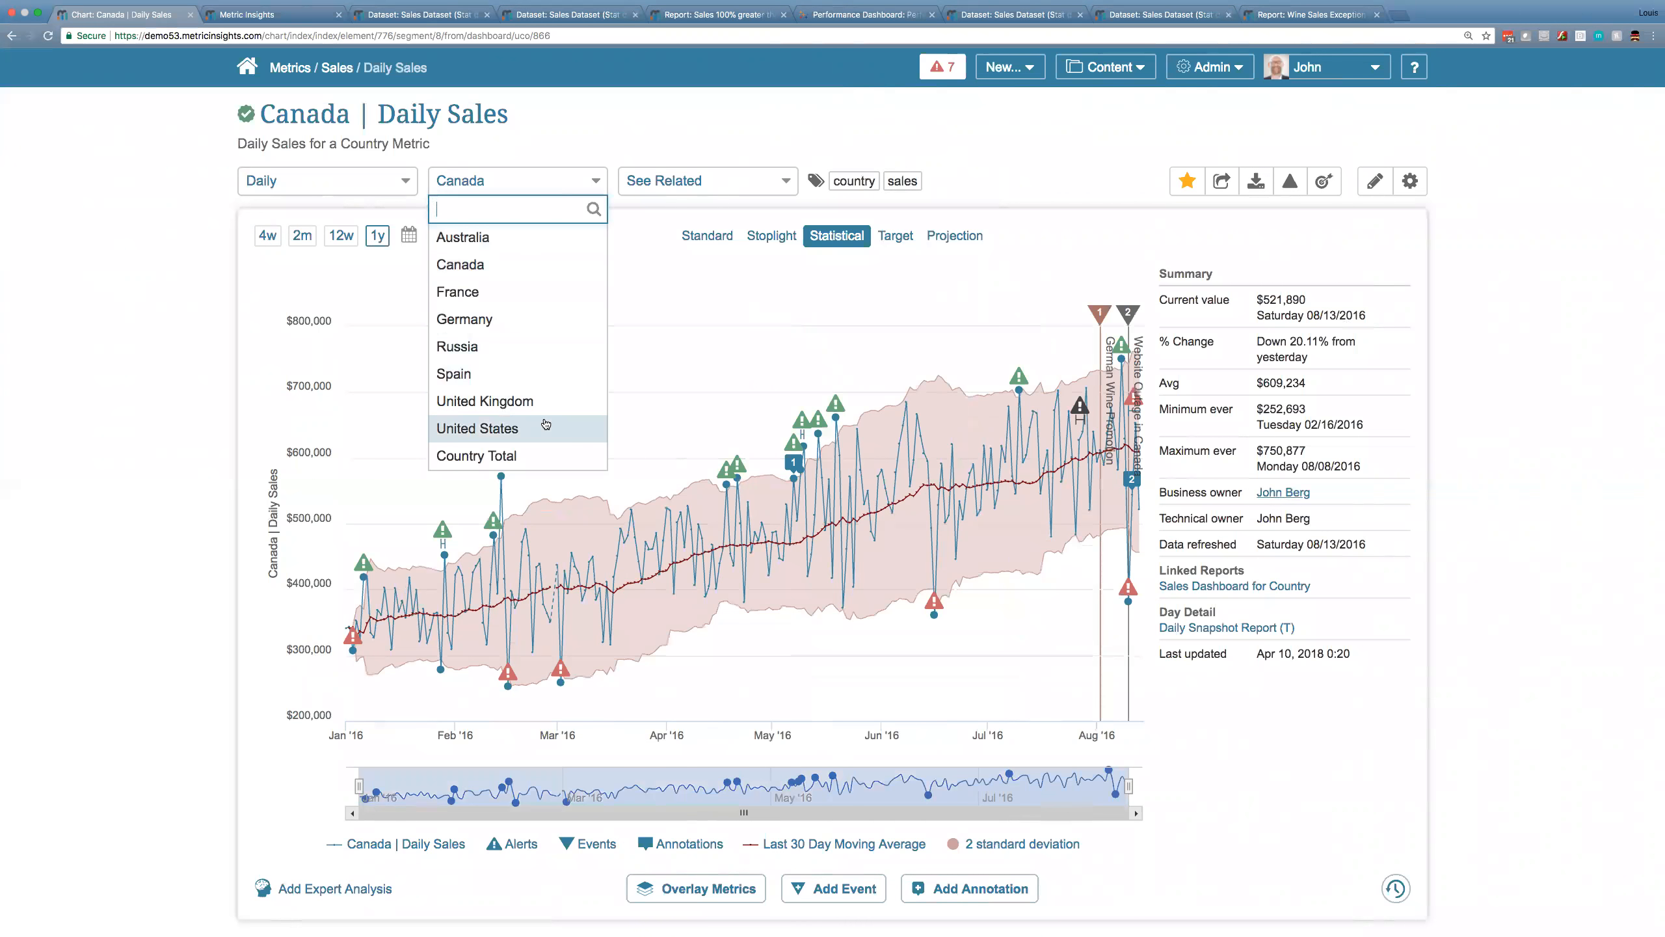
left_click(299, 270)
left_click(267, 236)
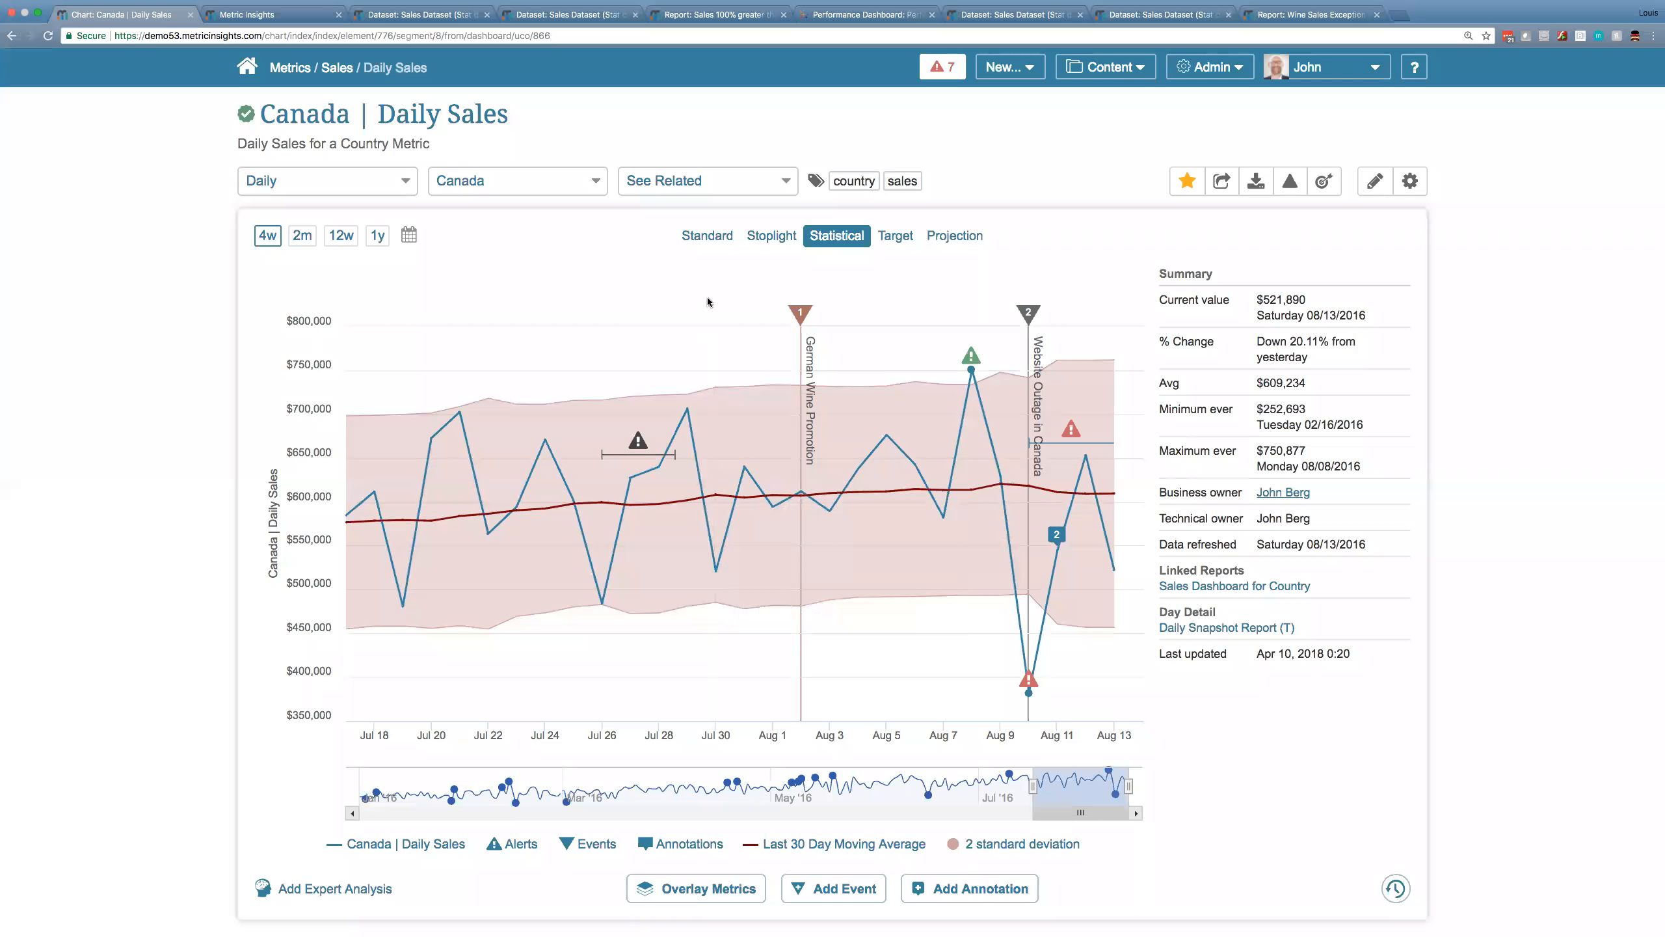
left_click(703, 238)
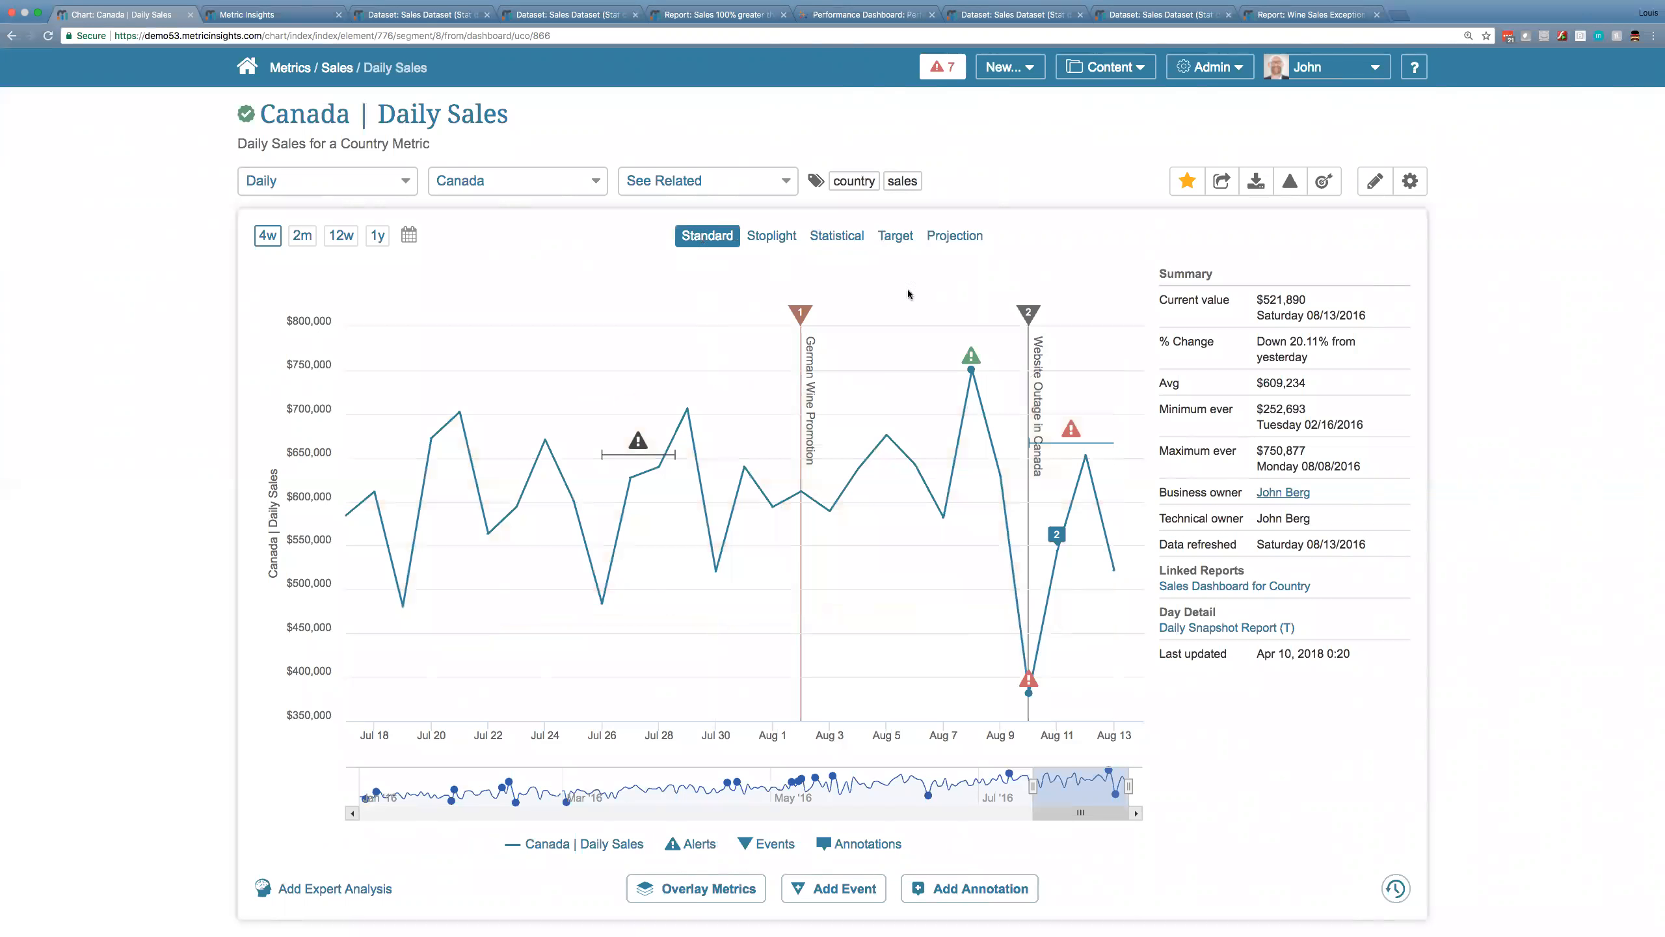
Start a new alert rule for Daily Sales with the type Average of Prior Values and proceed to its criteria.
left_click(1290, 183)
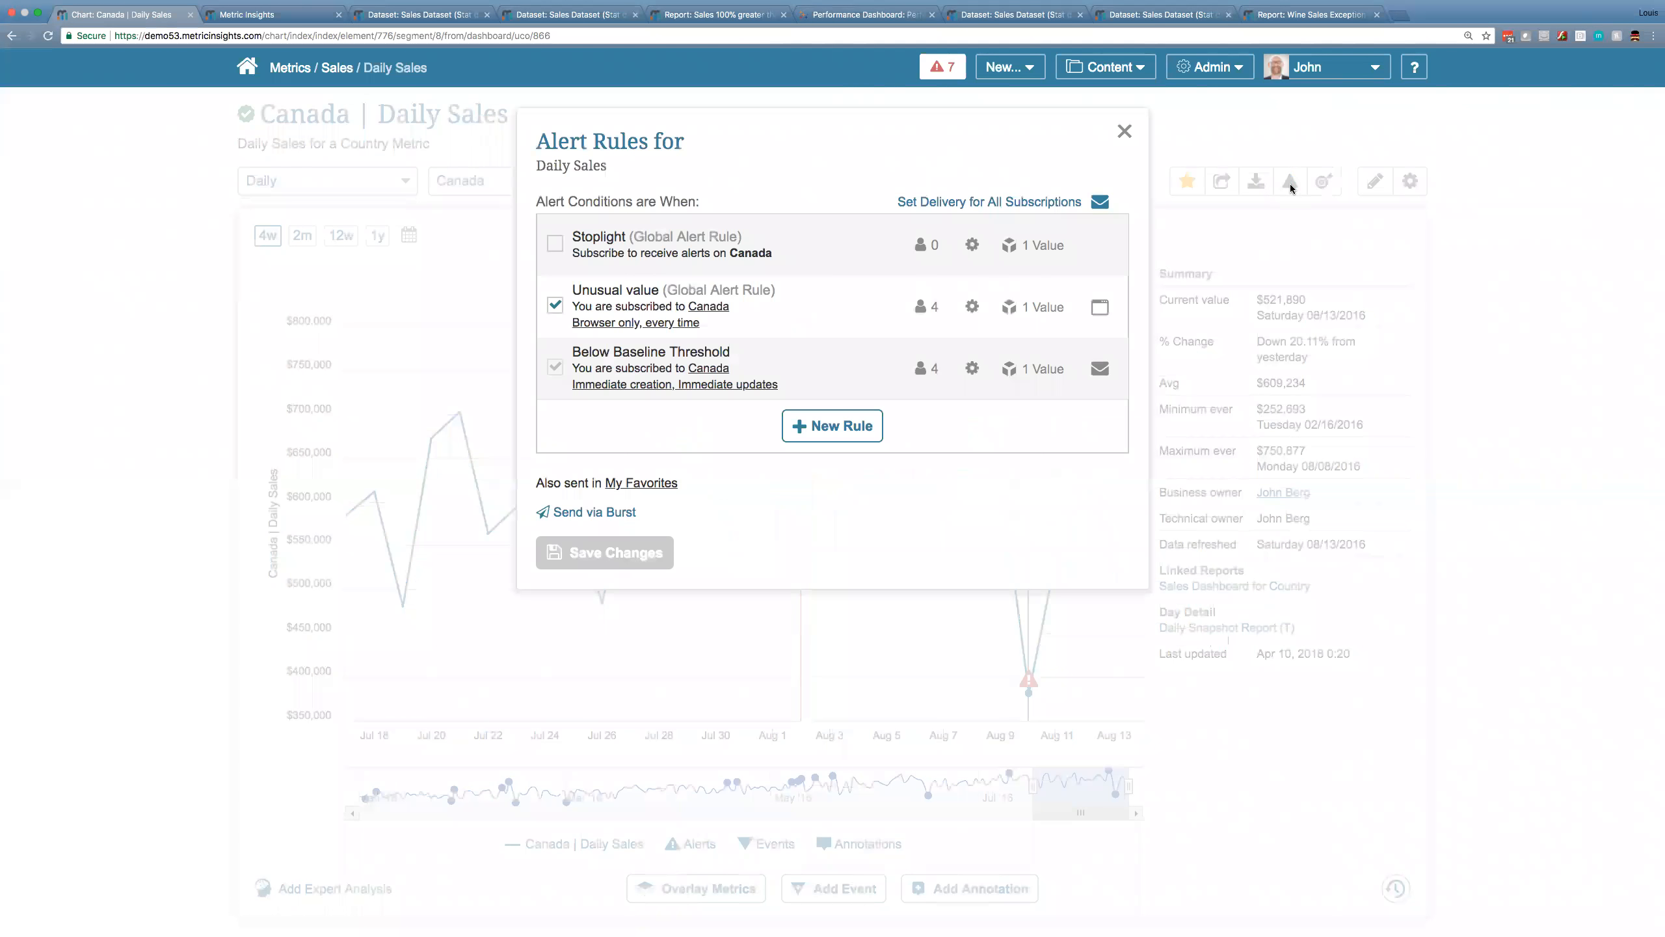
left_click(831, 432)
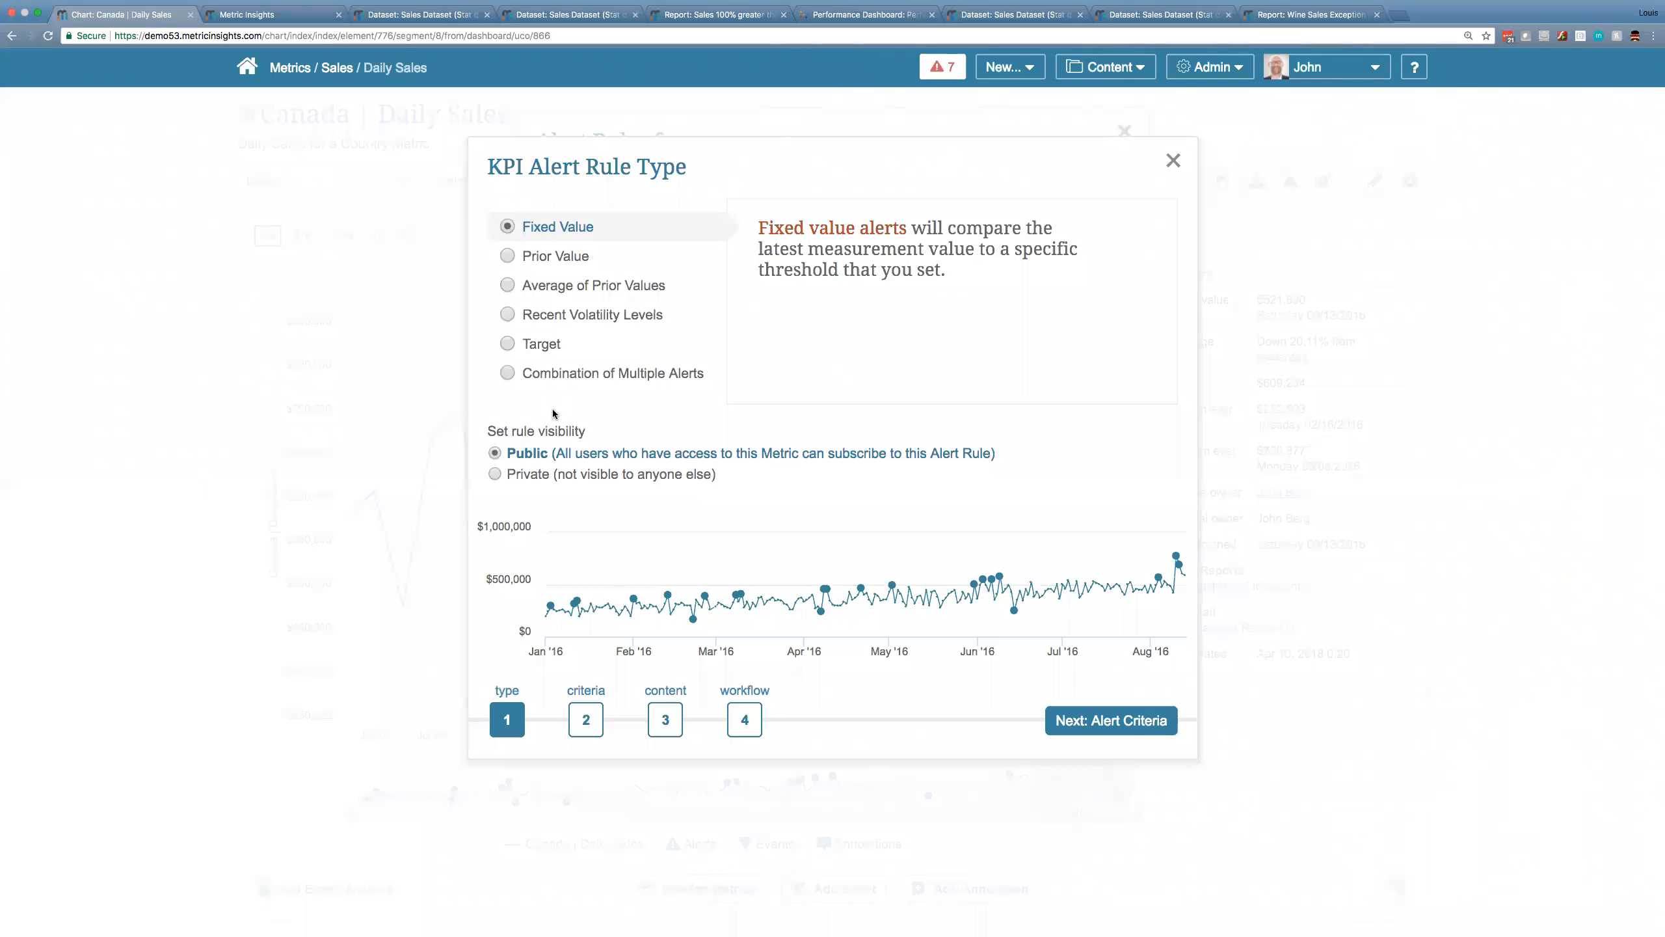
left_click(507, 286)
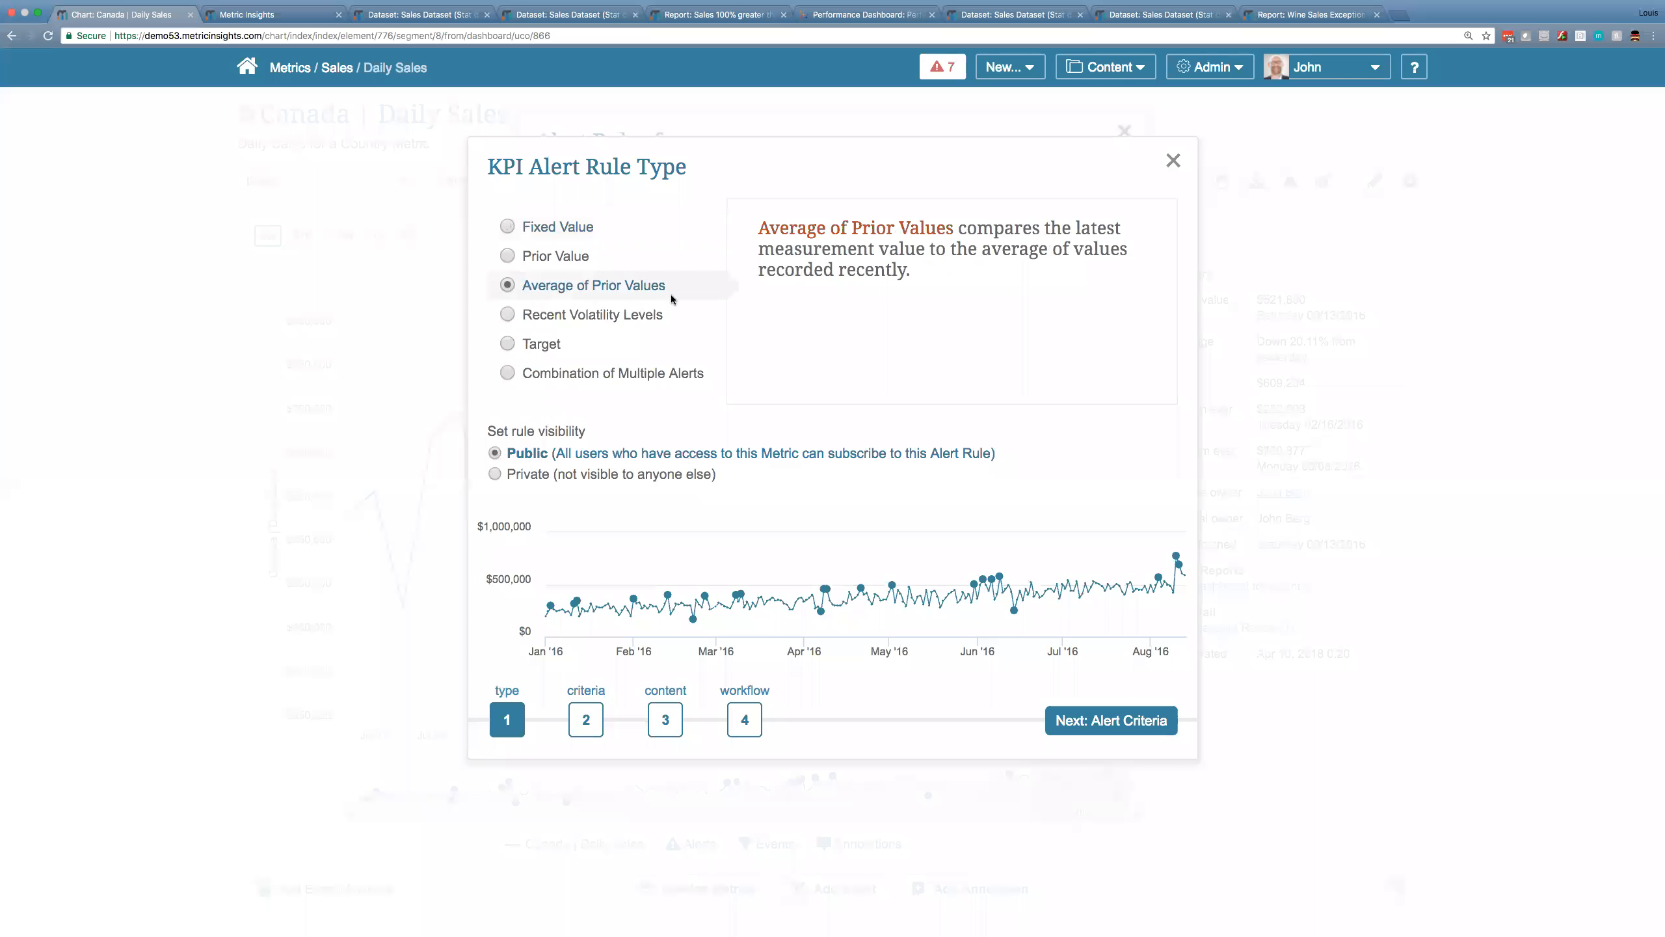
left_click(586, 718)
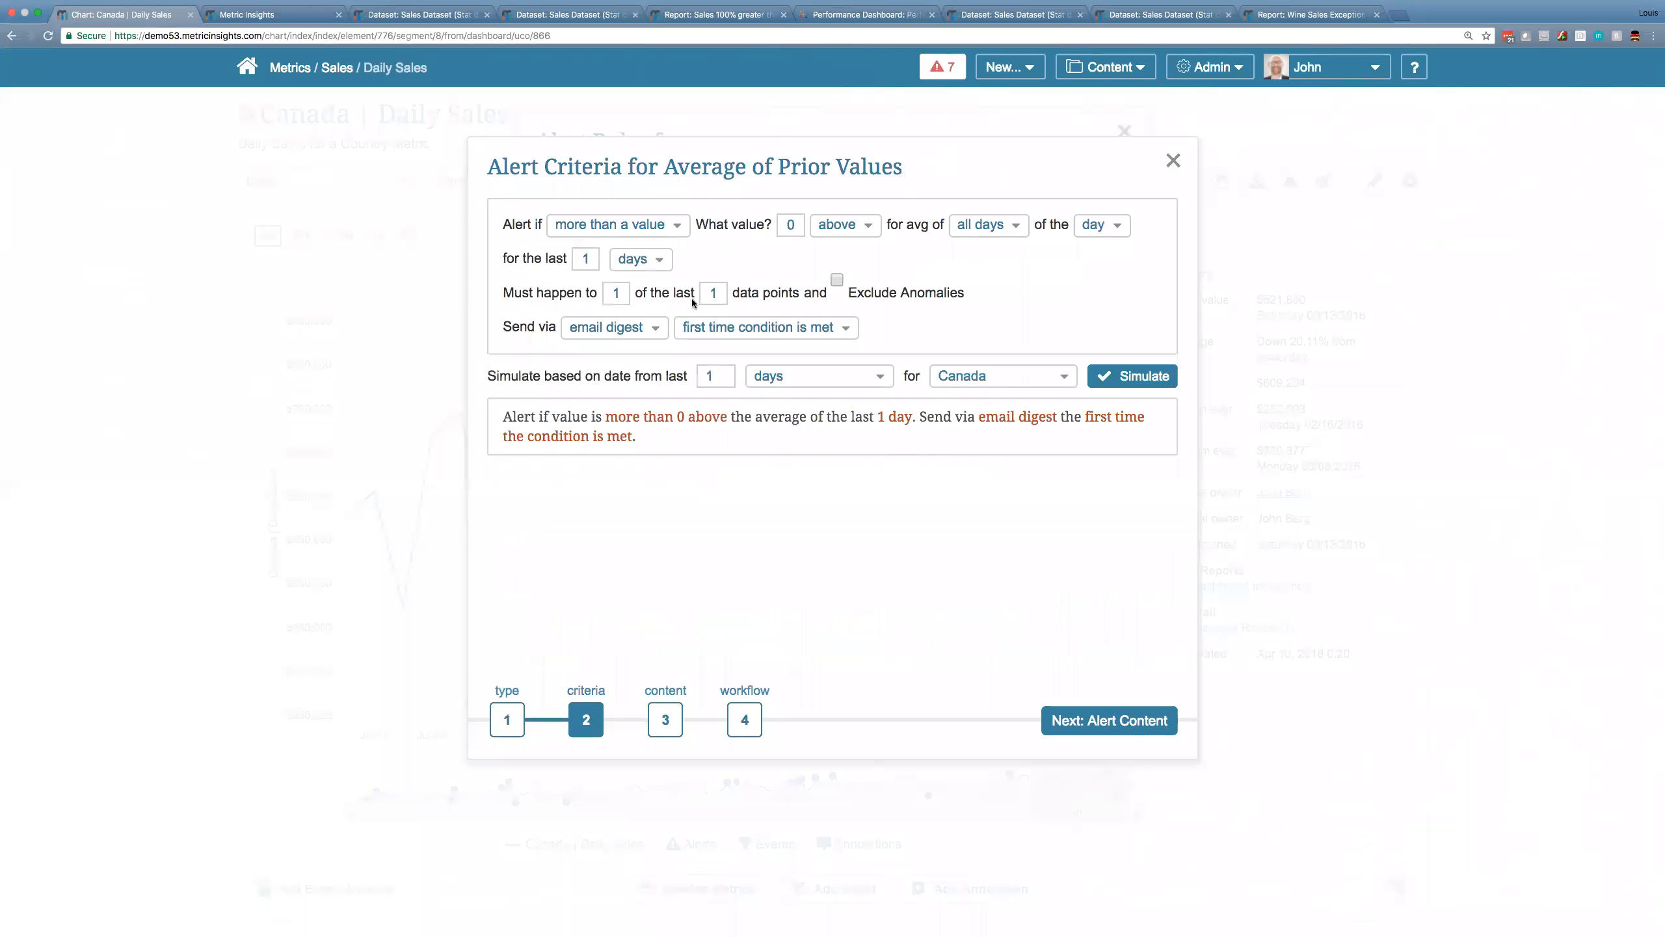
Set the alert condition to more than a percentage, above or below the average.
left_click(618, 229)
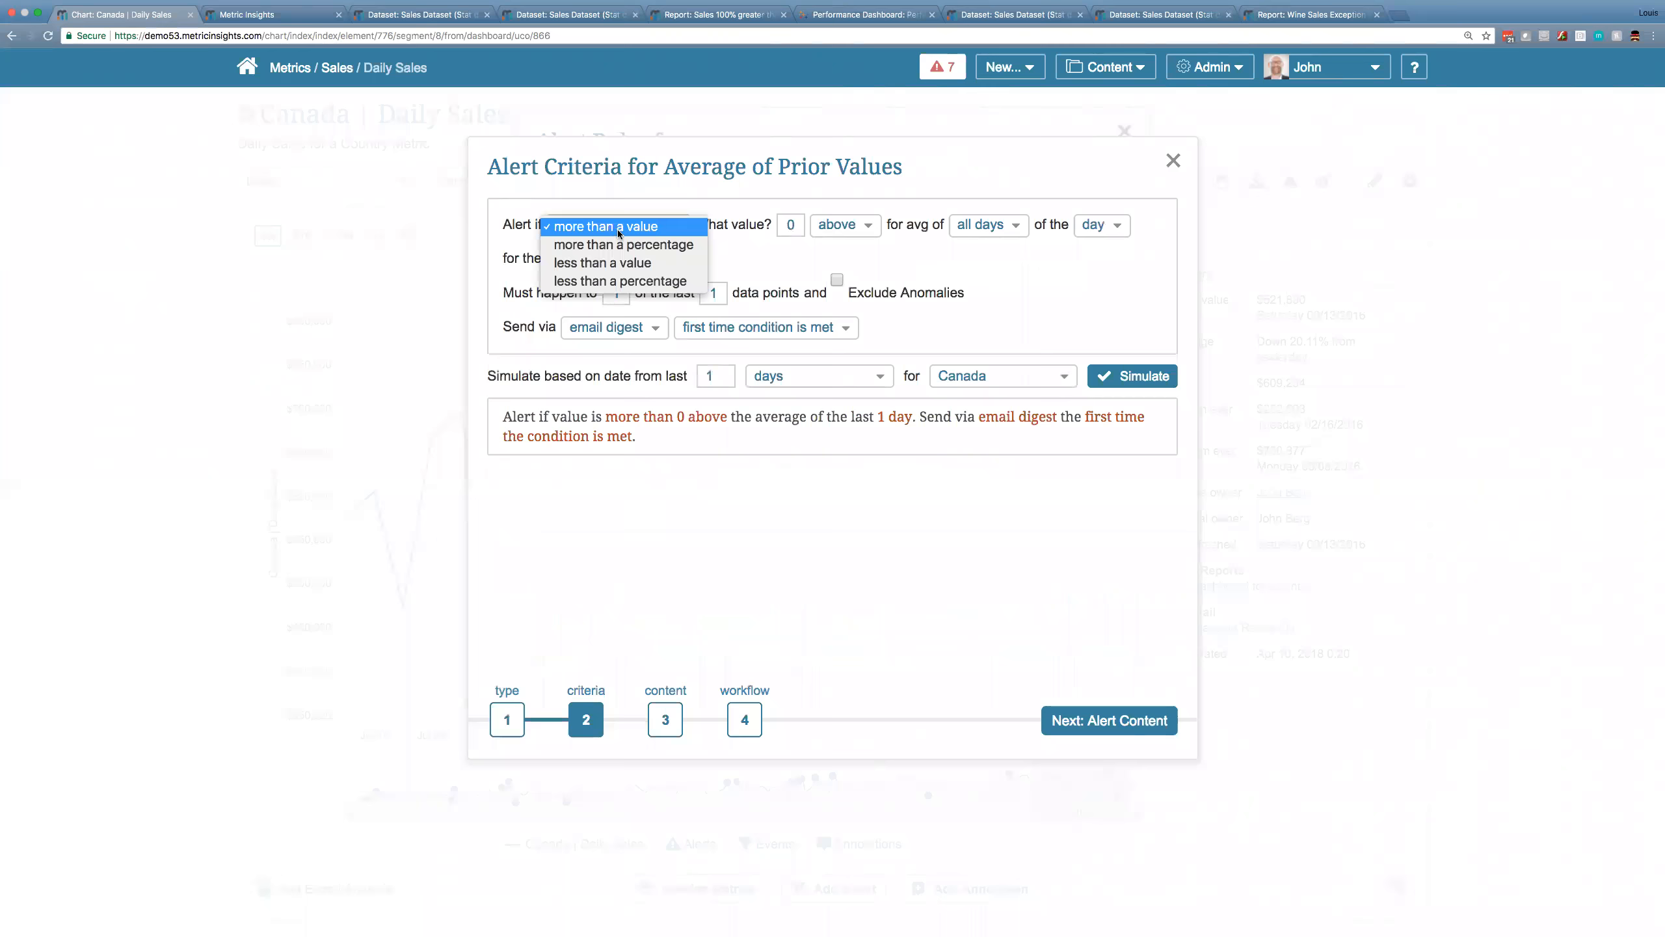
left_click(624, 245)
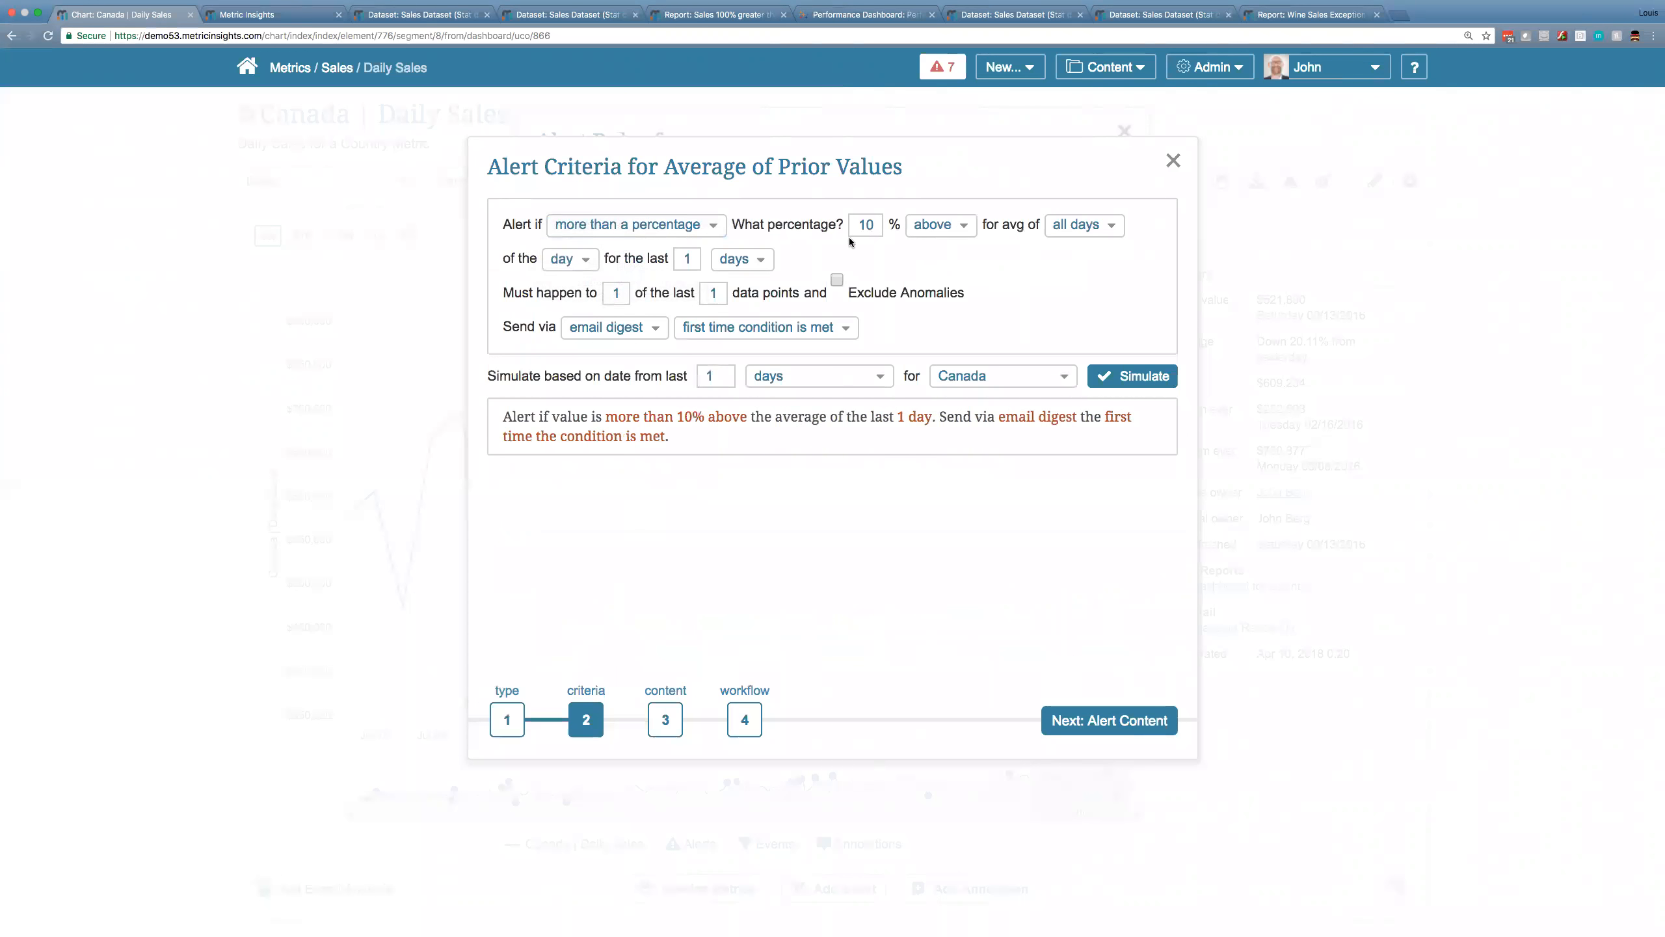
left_click(949, 228)
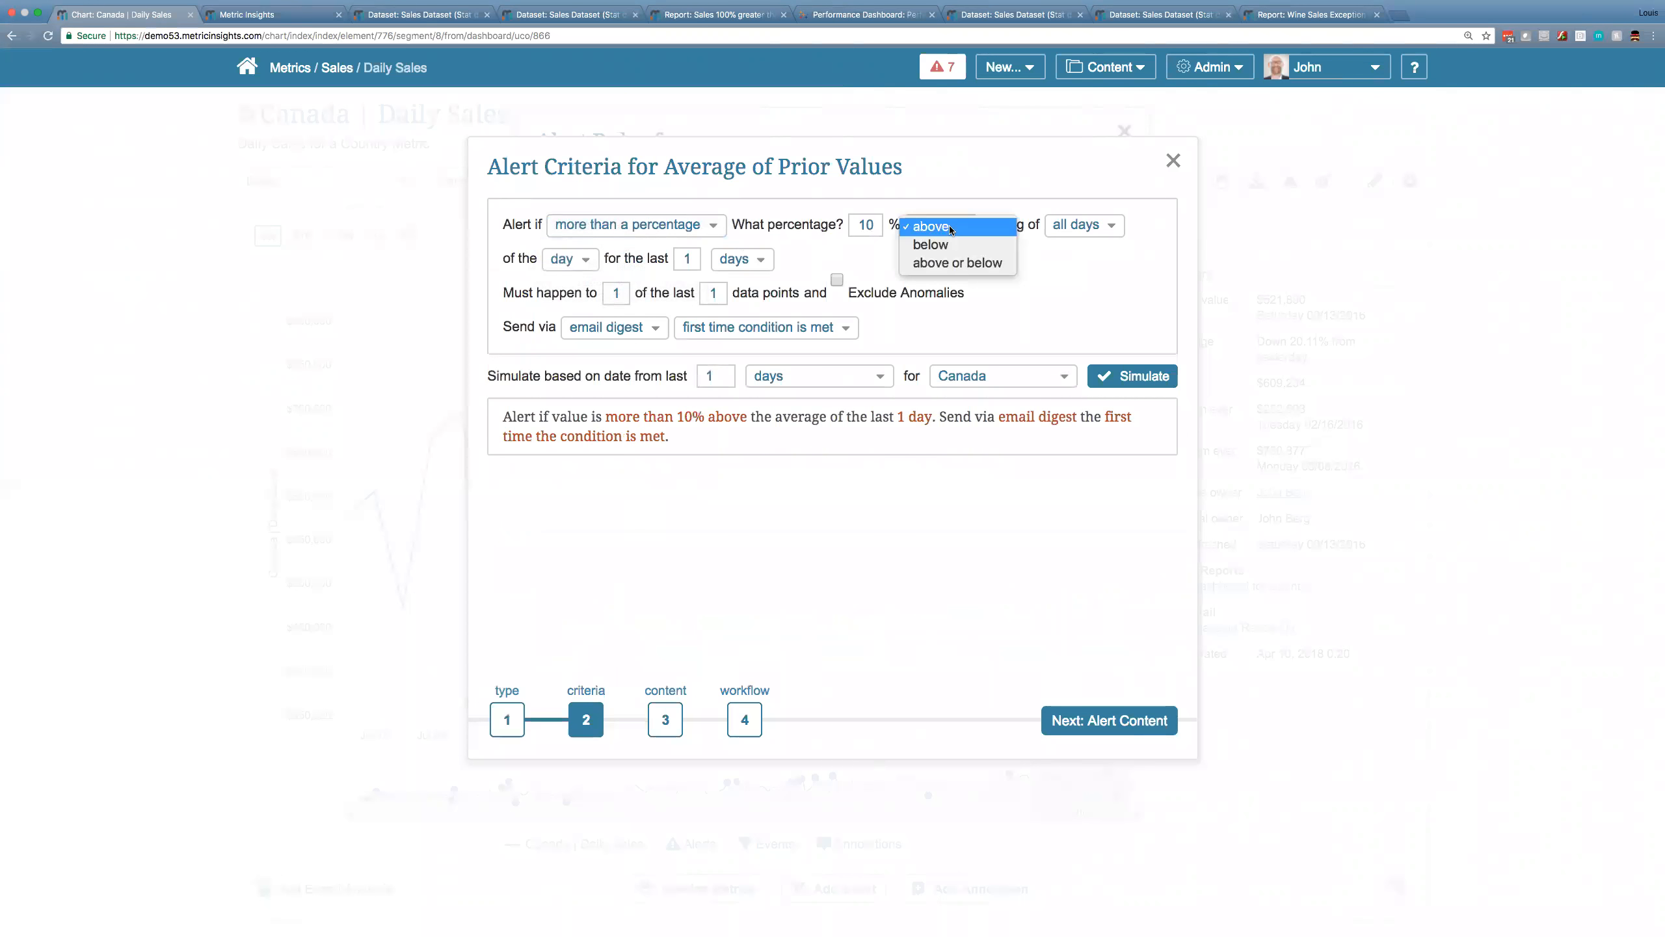
left_click(955, 263)
Base the average on the same day of the week for the last 30 days and exclude anomalies.
left_click(635, 260)
left_click(612, 279)
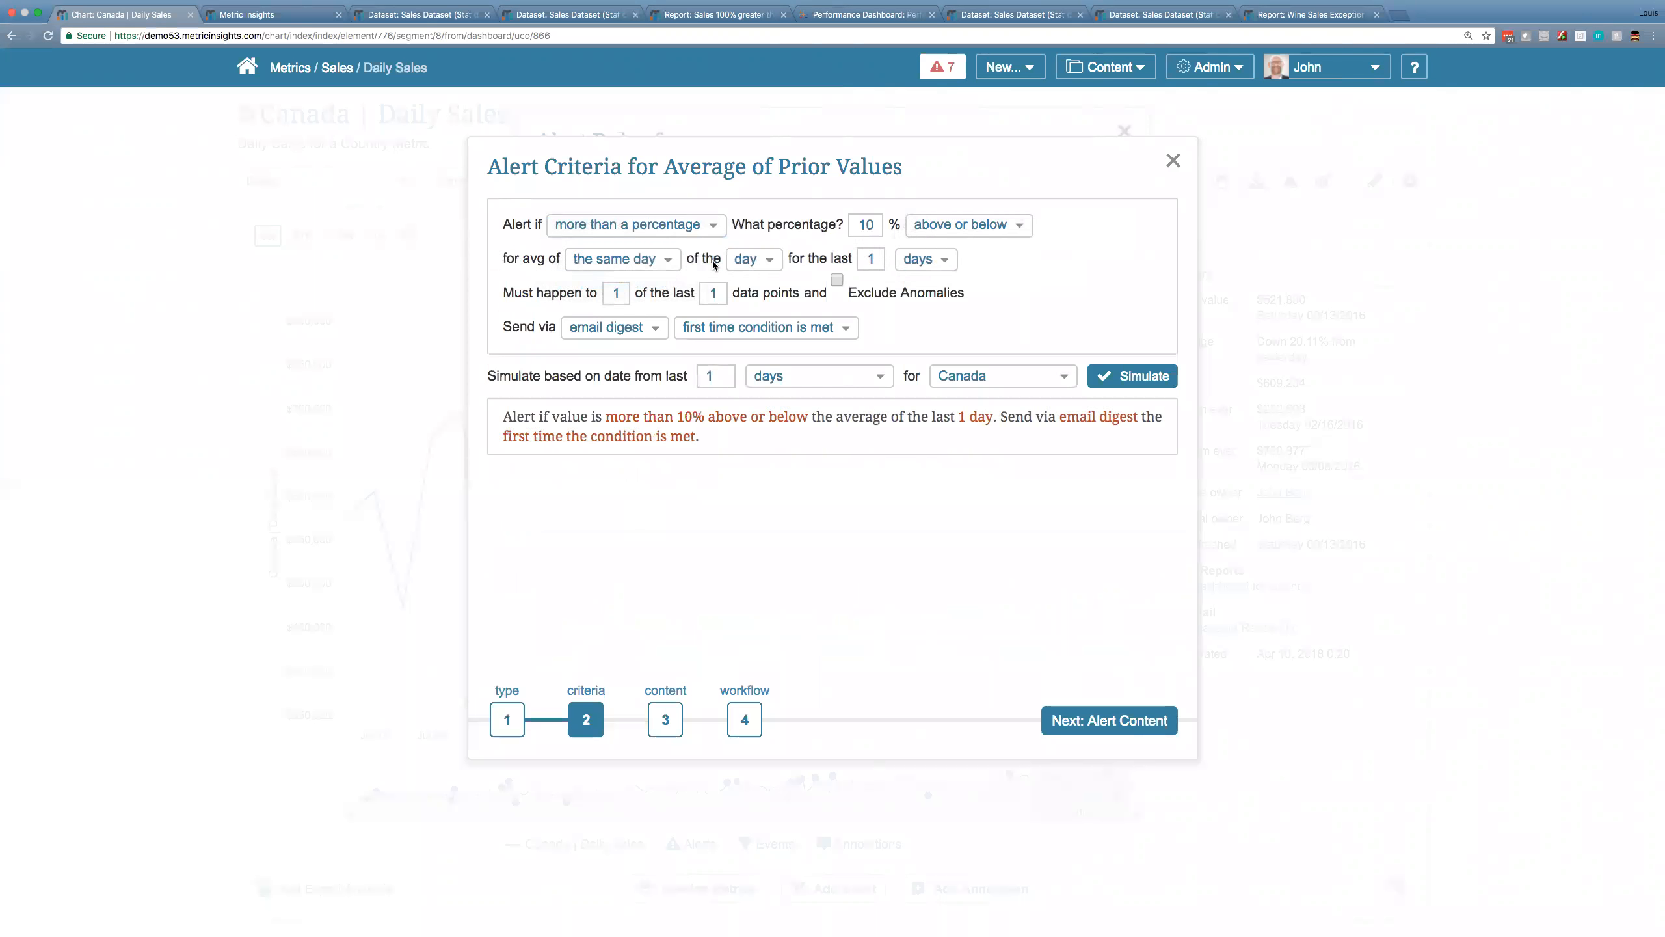
left_click(745, 259)
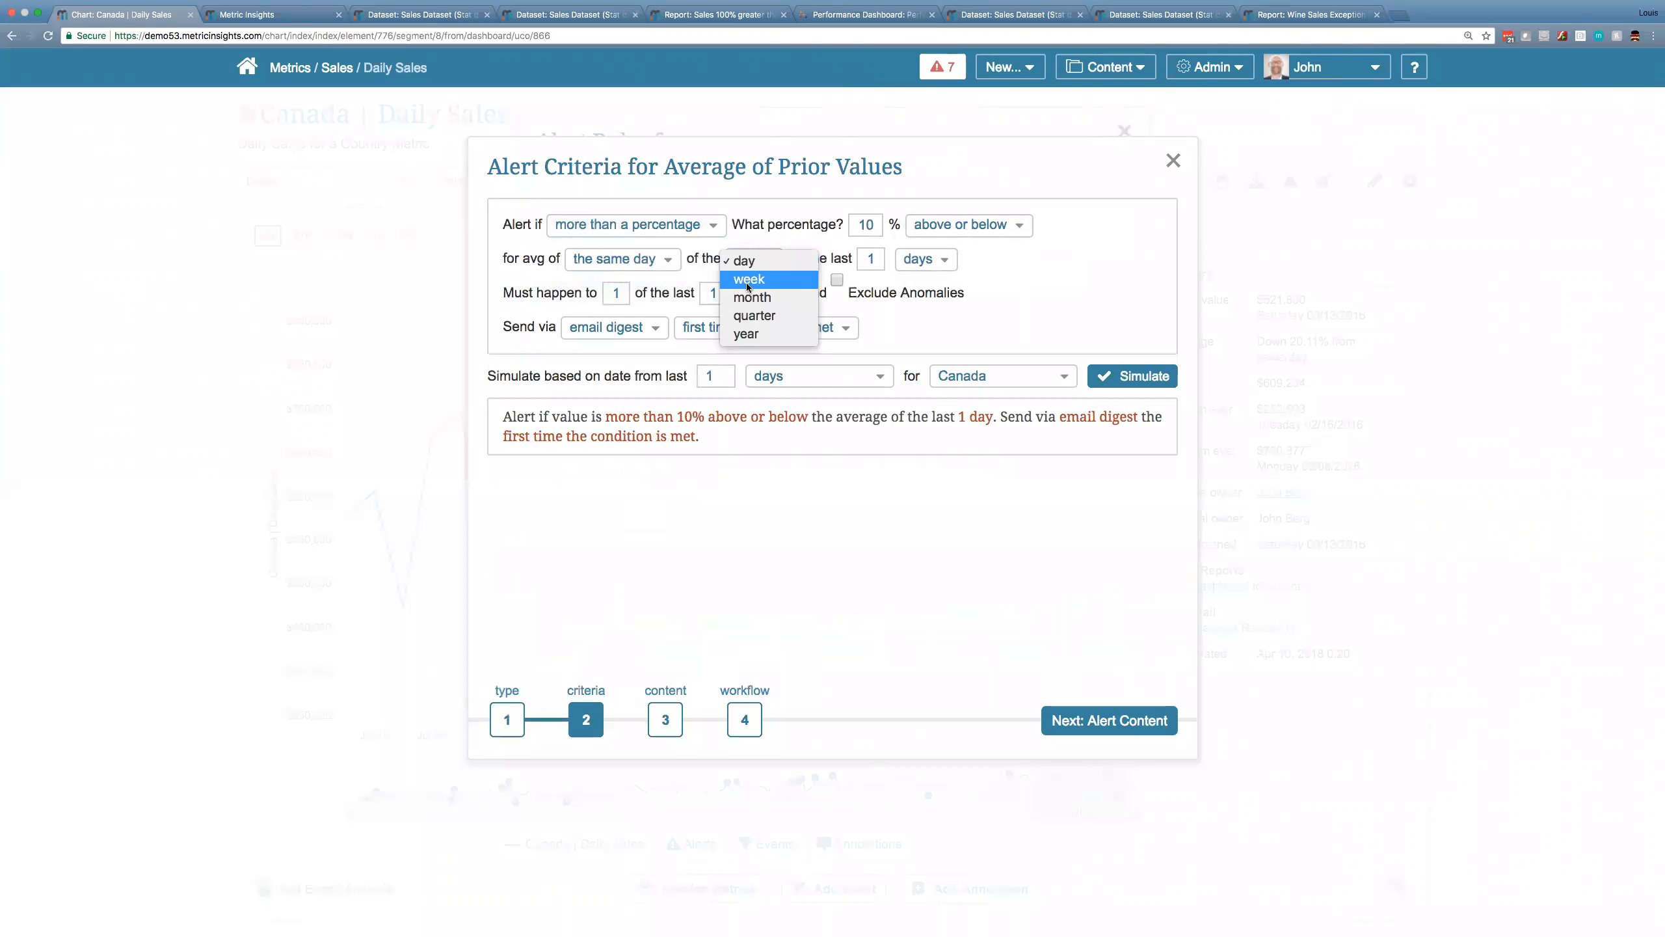
left_click(804, 284)
double_click(870, 259)
type("30")
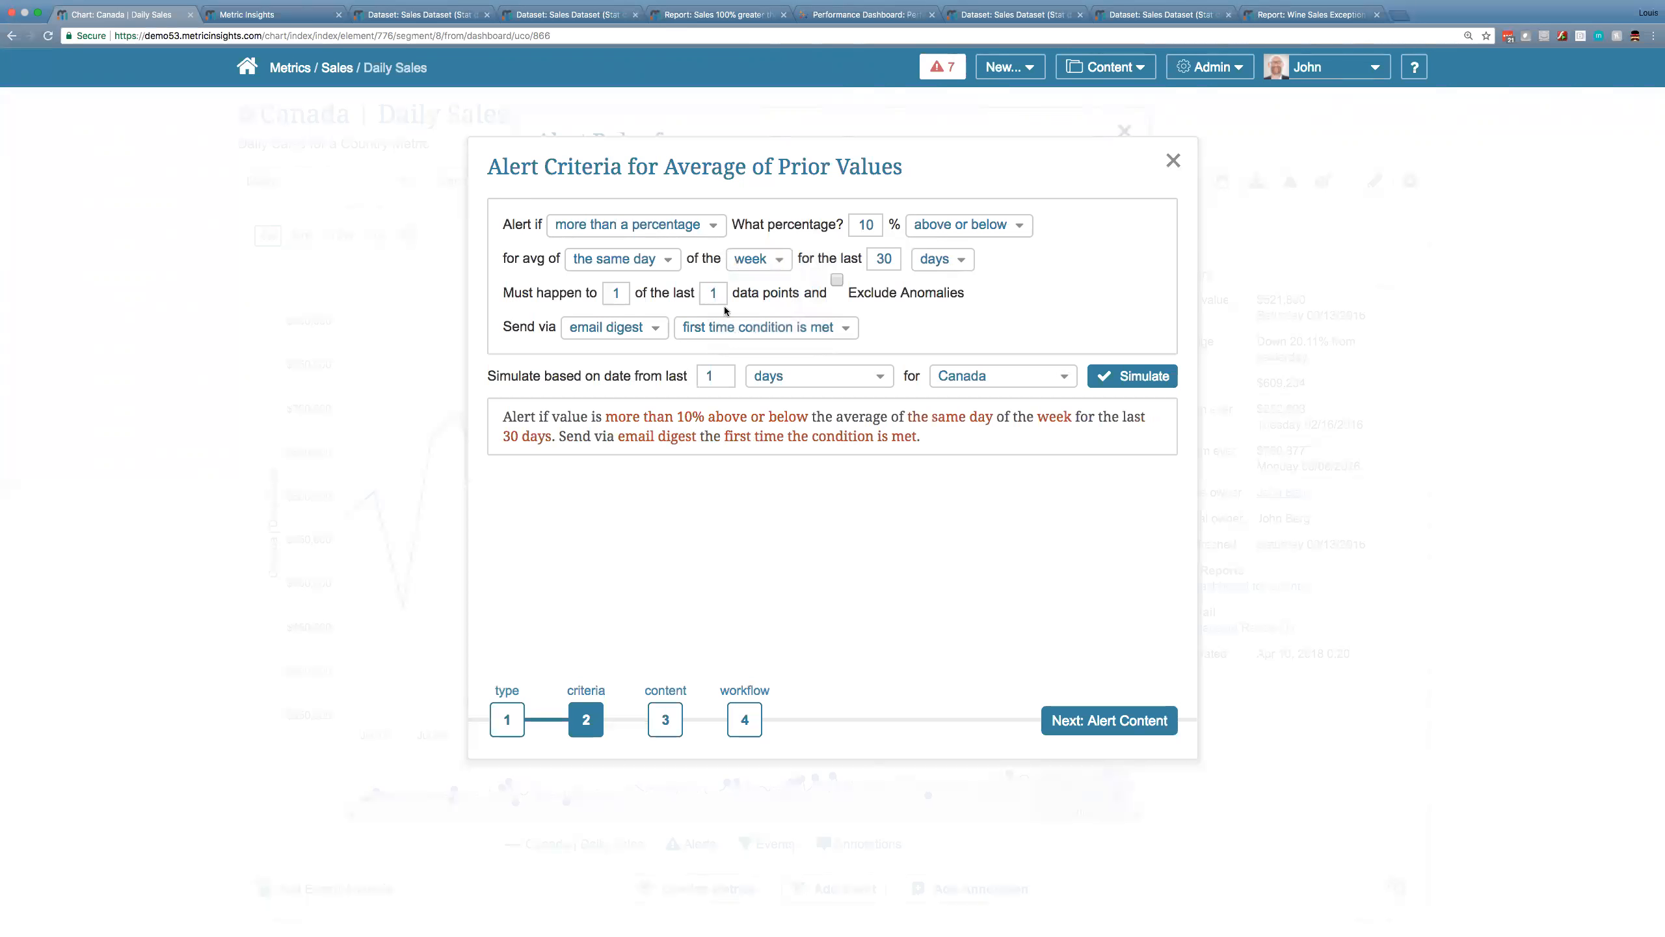
left_click(837, 281)
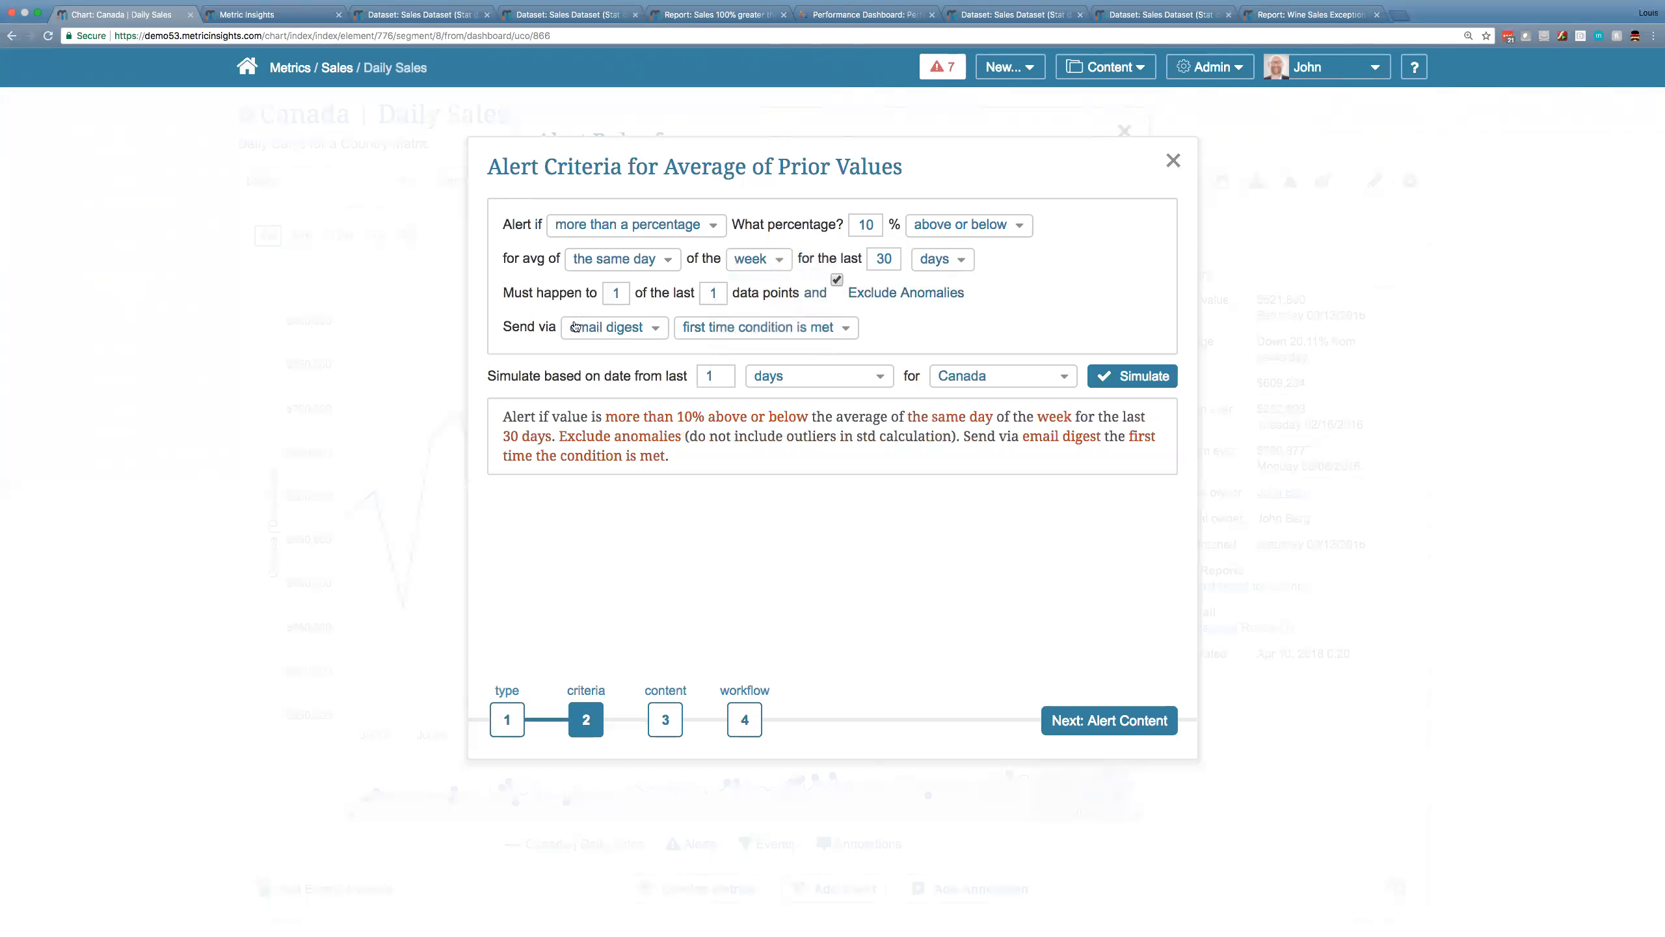
Set the alert delivery to immediately via Email, every time the condition happens.
left_click(623, 335)
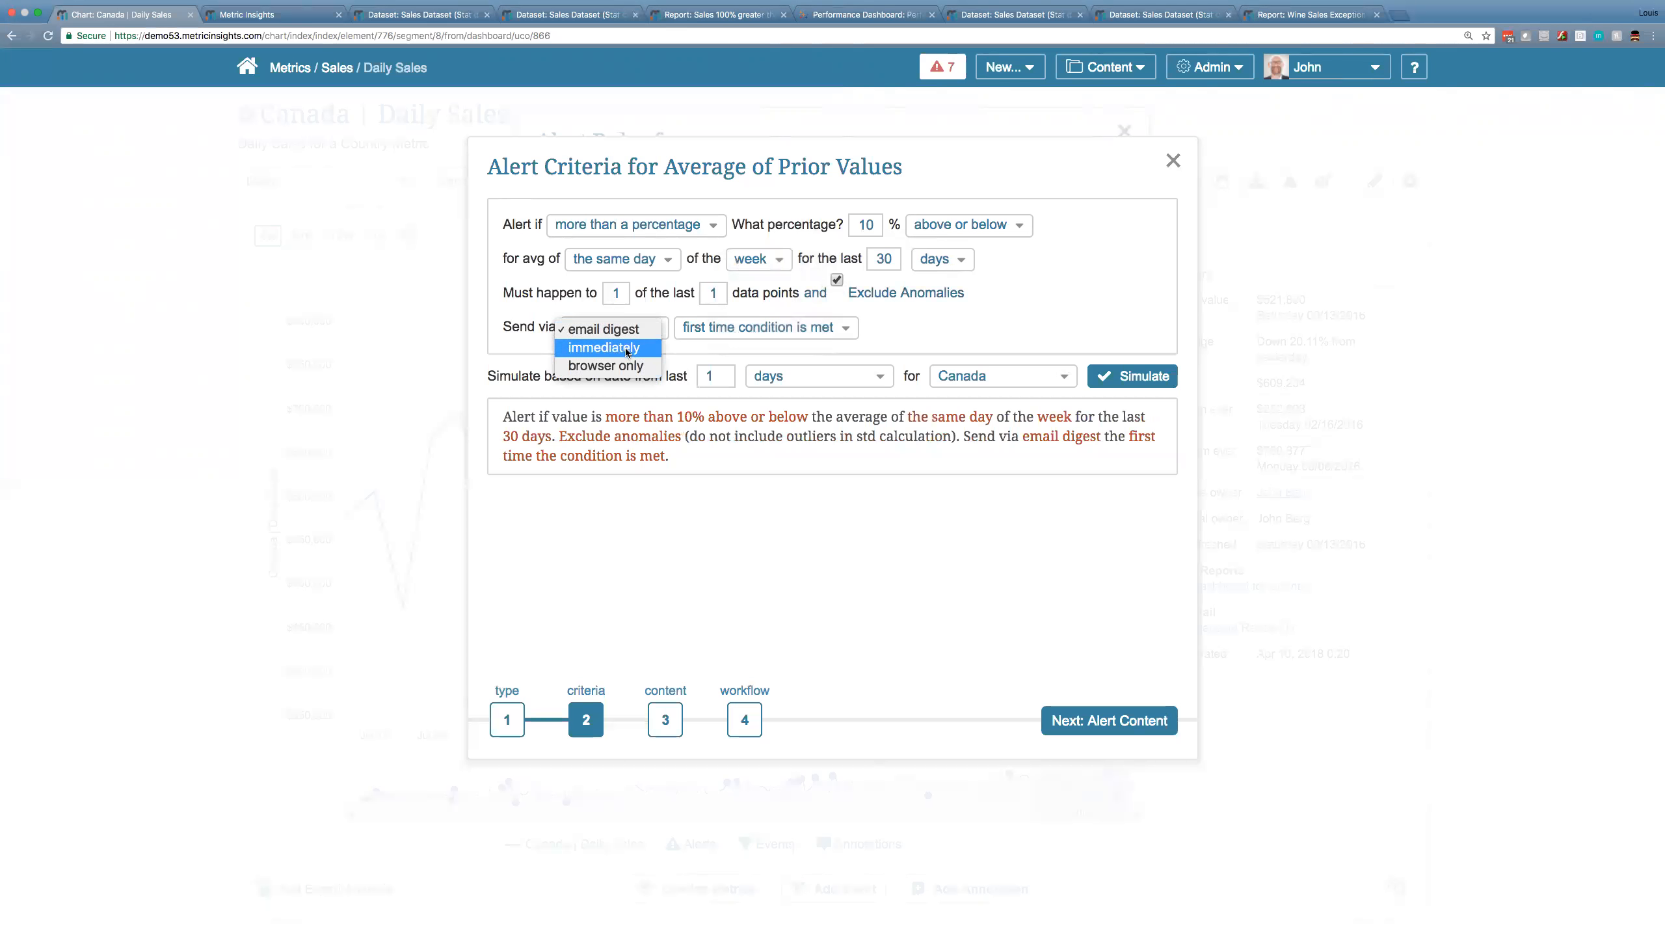
left_click(626, 348)
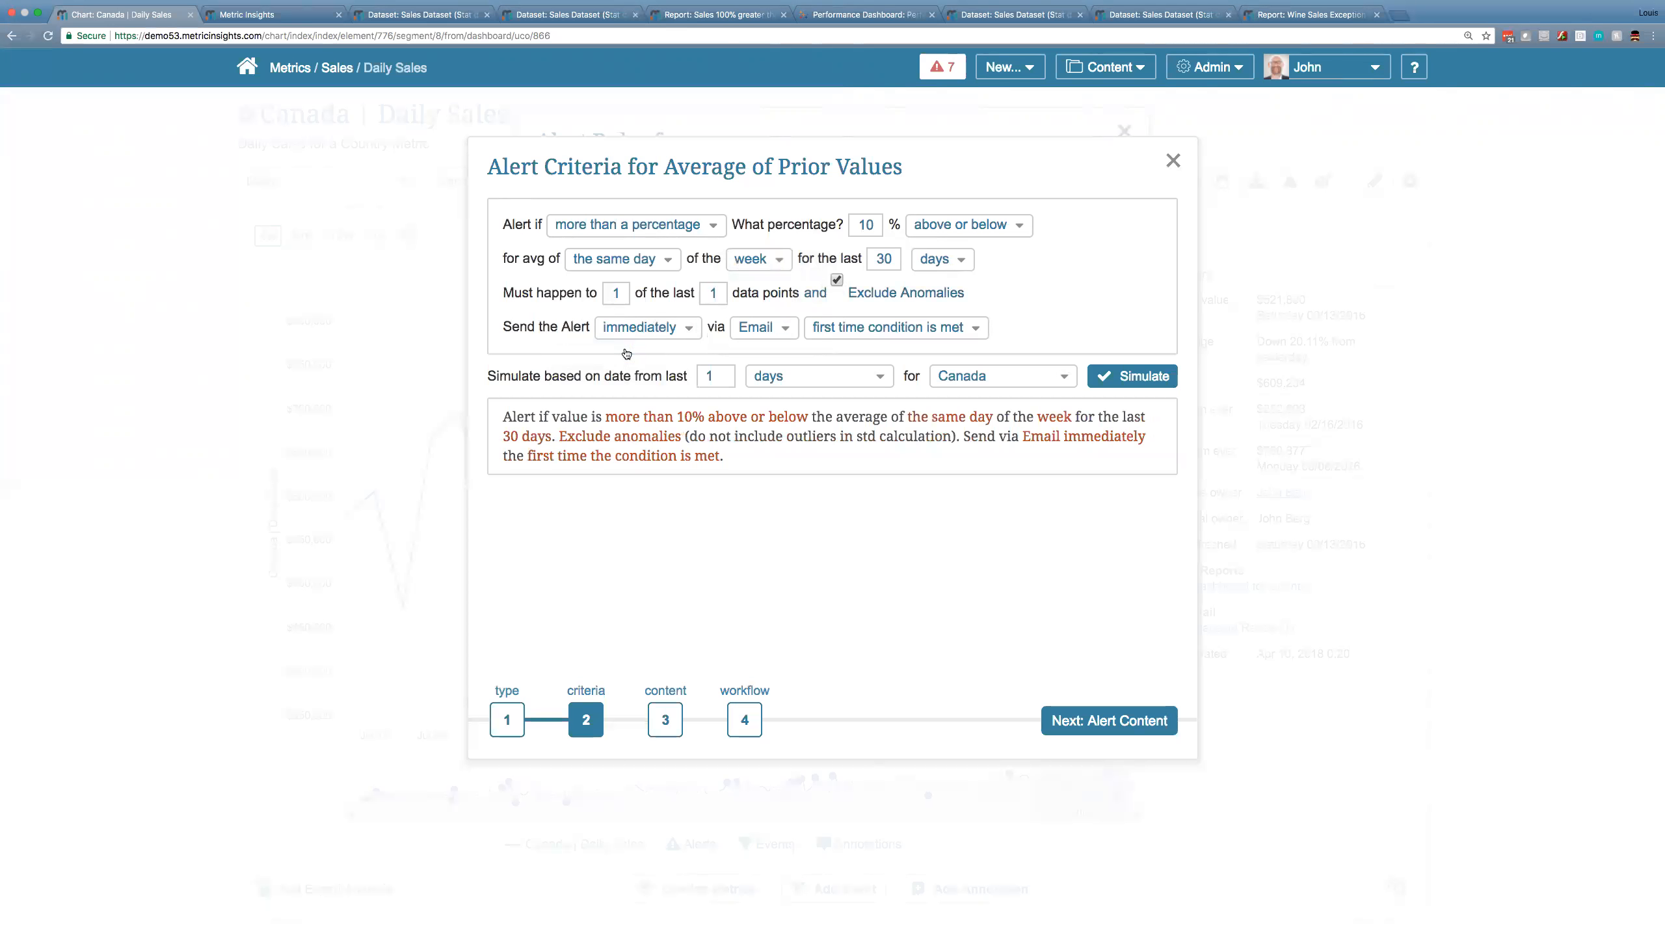
left_click(759, 328)
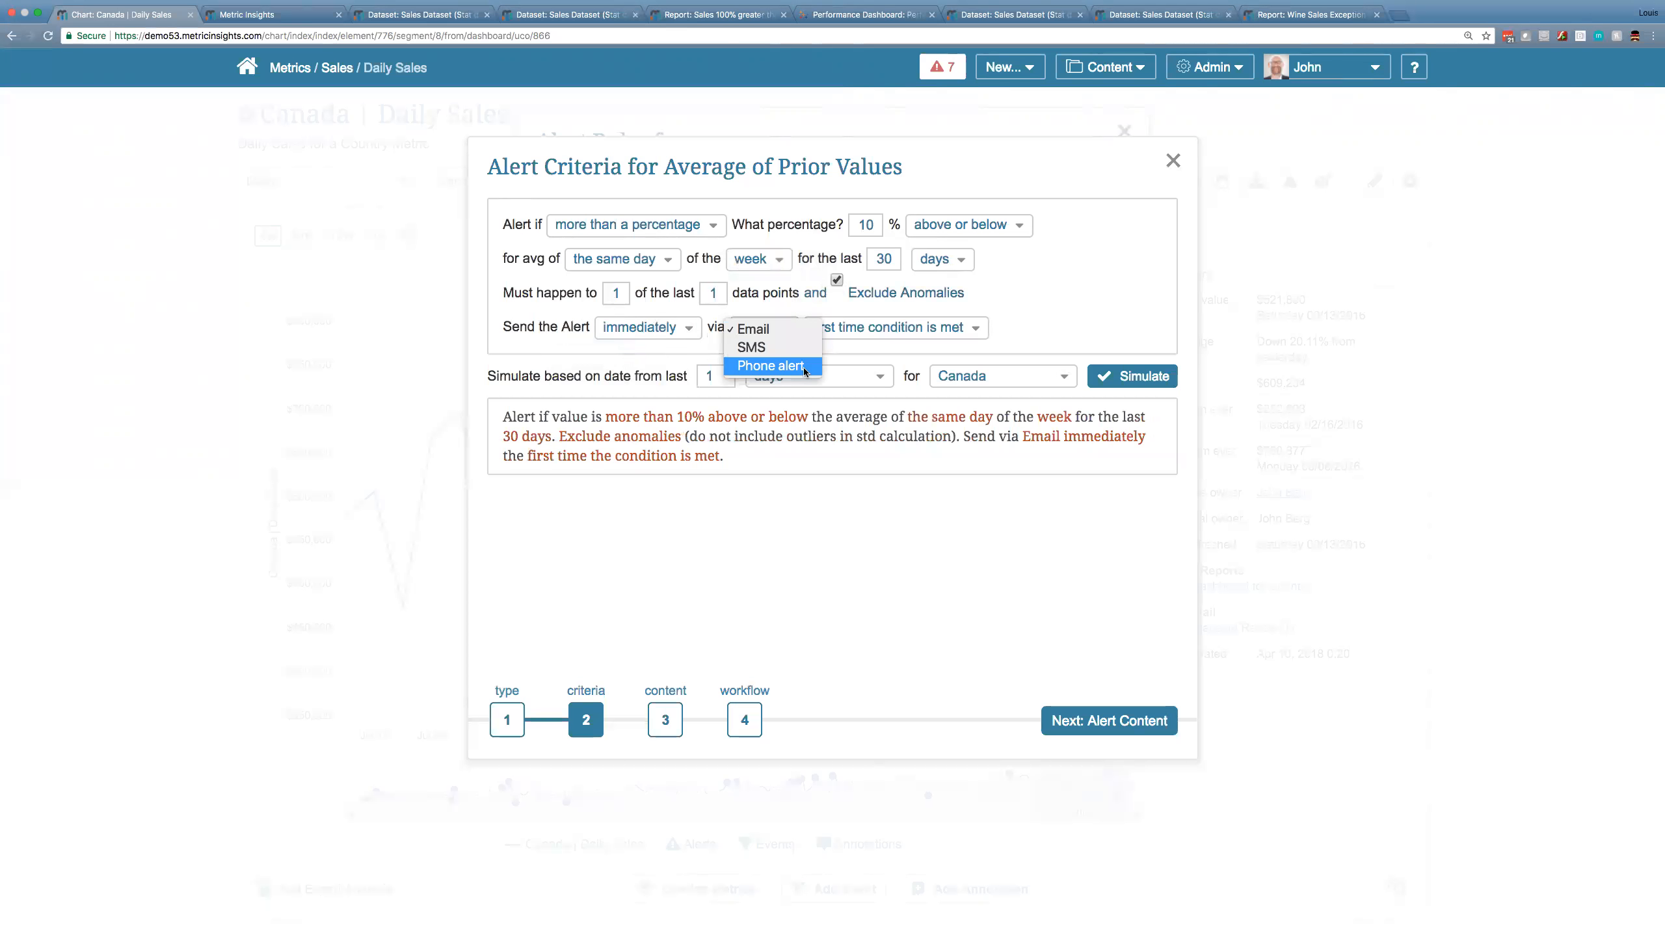
left_click(776, 333)
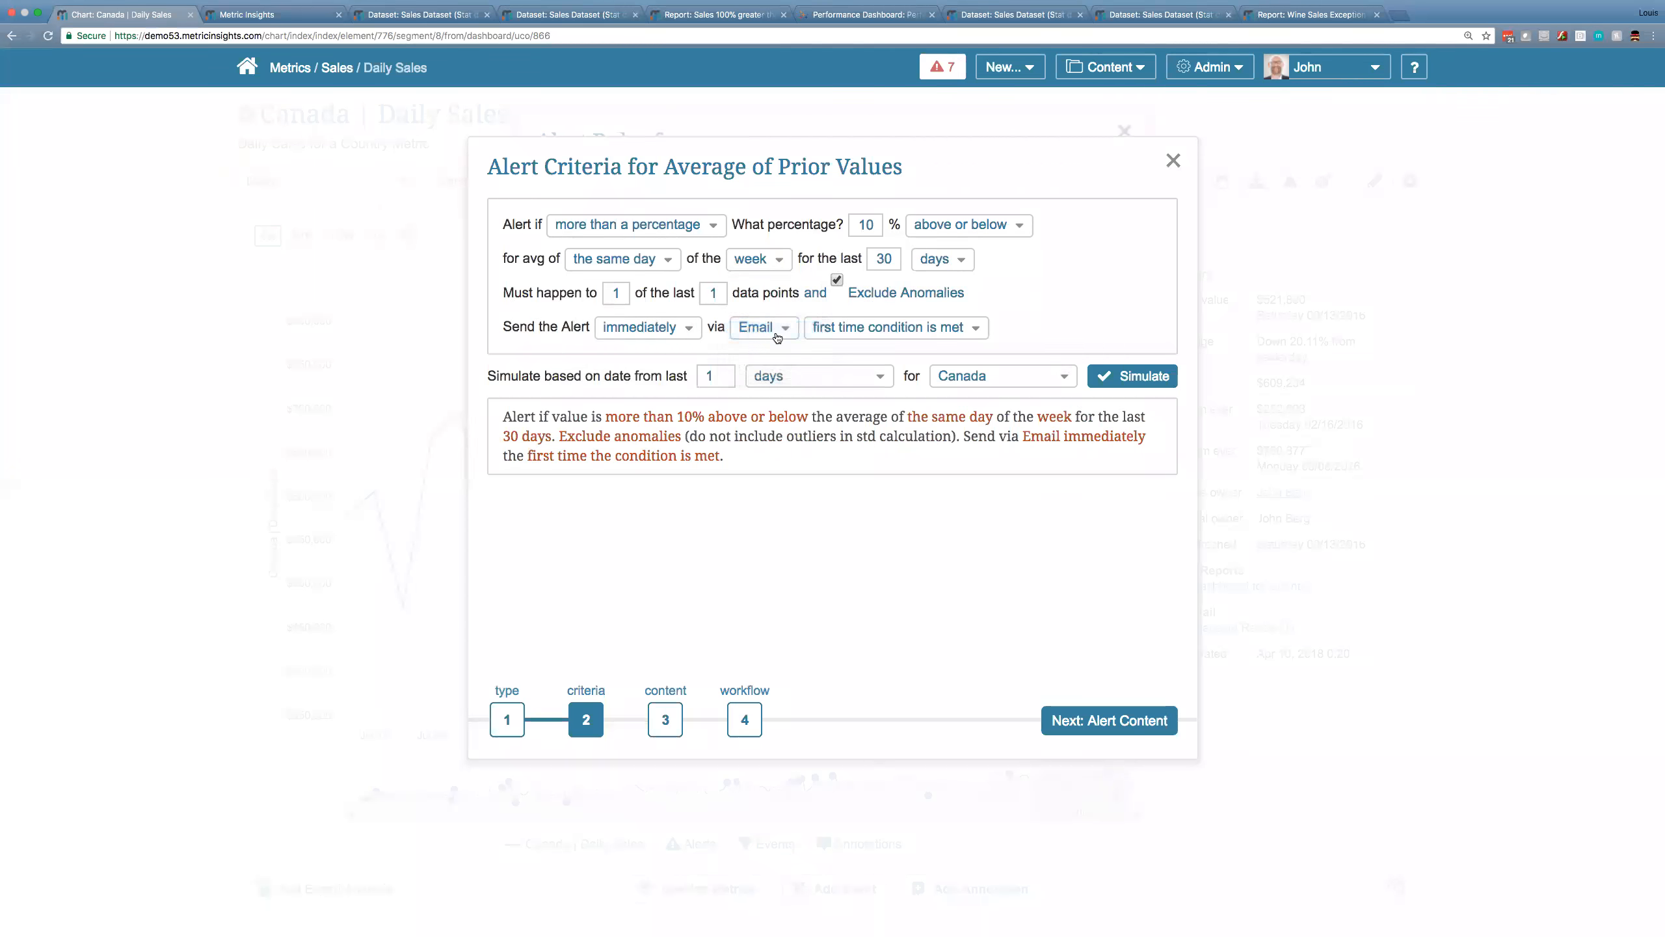
left_click(834, 333)
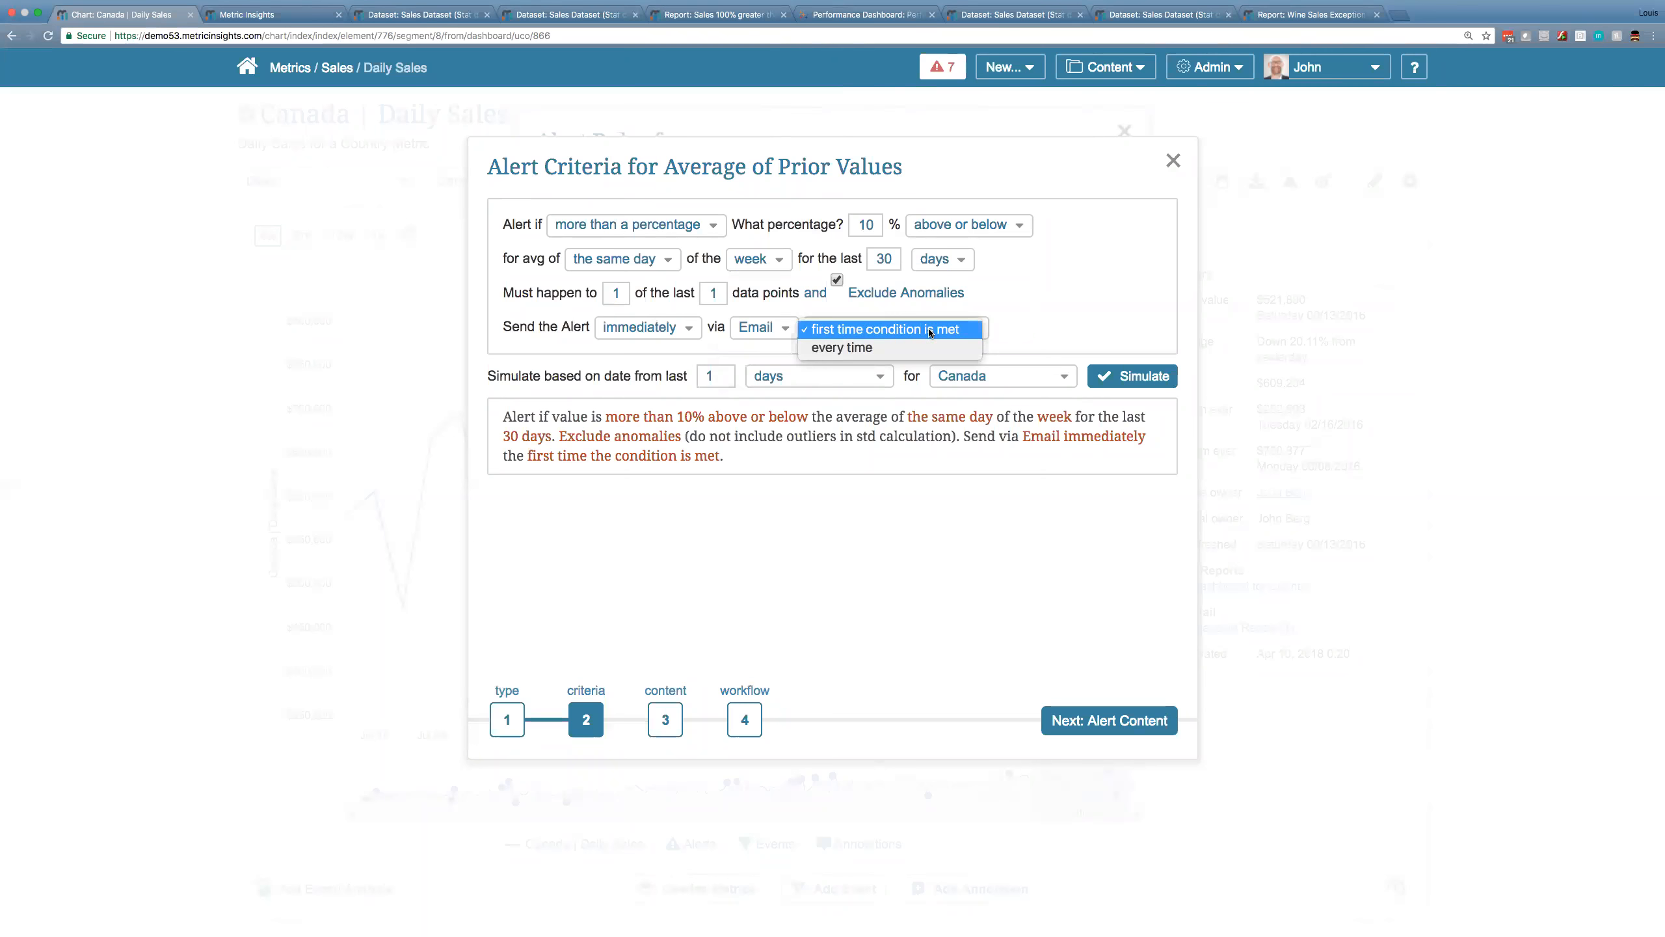
left_click(905, 348)
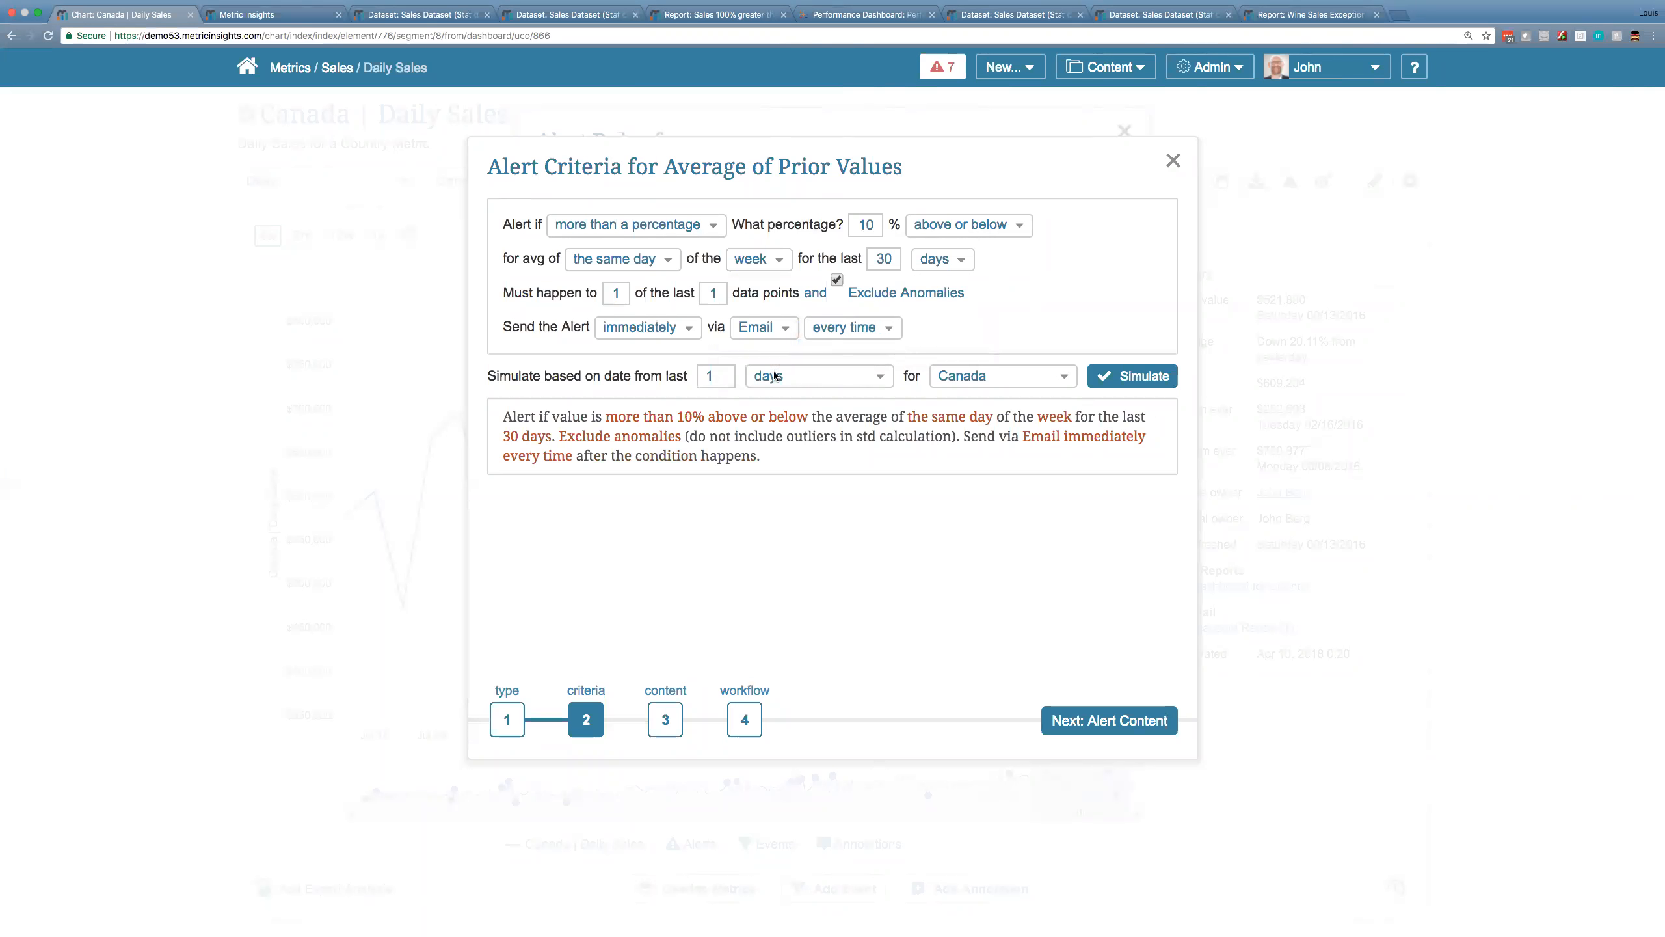
Simulate the alert over the last 30 days for All Values and review the alert counts per country.
left_click_drag(721, 376, 685, 375)
type("30")
left_click(1065, 377)
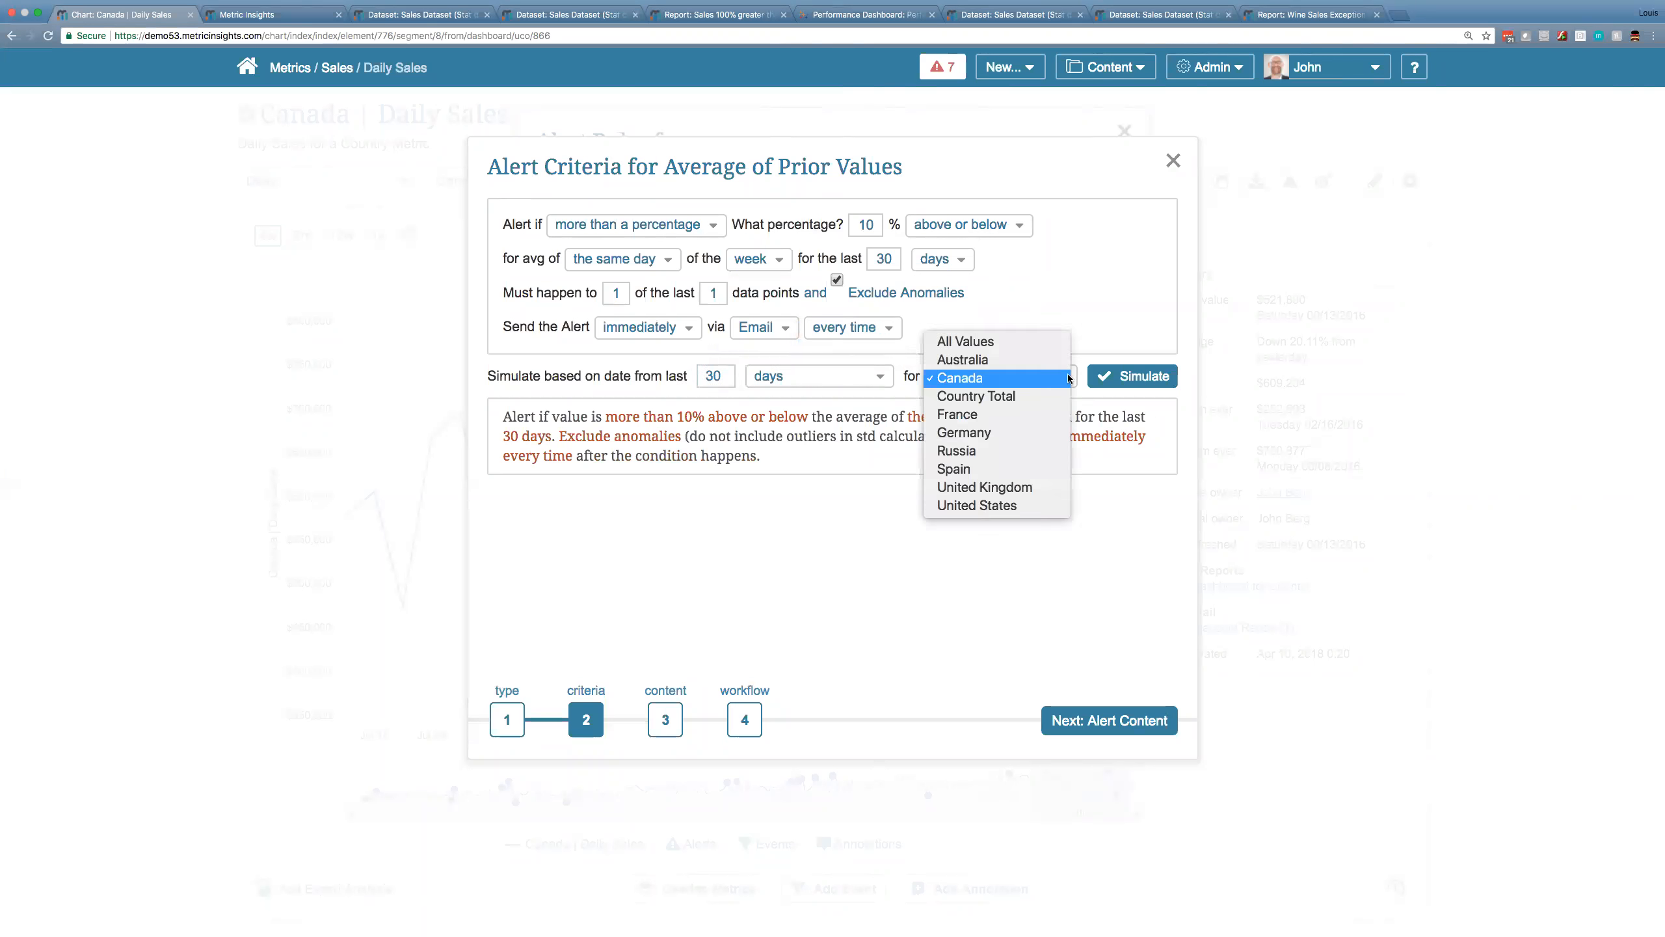
left_click(1036, 343)
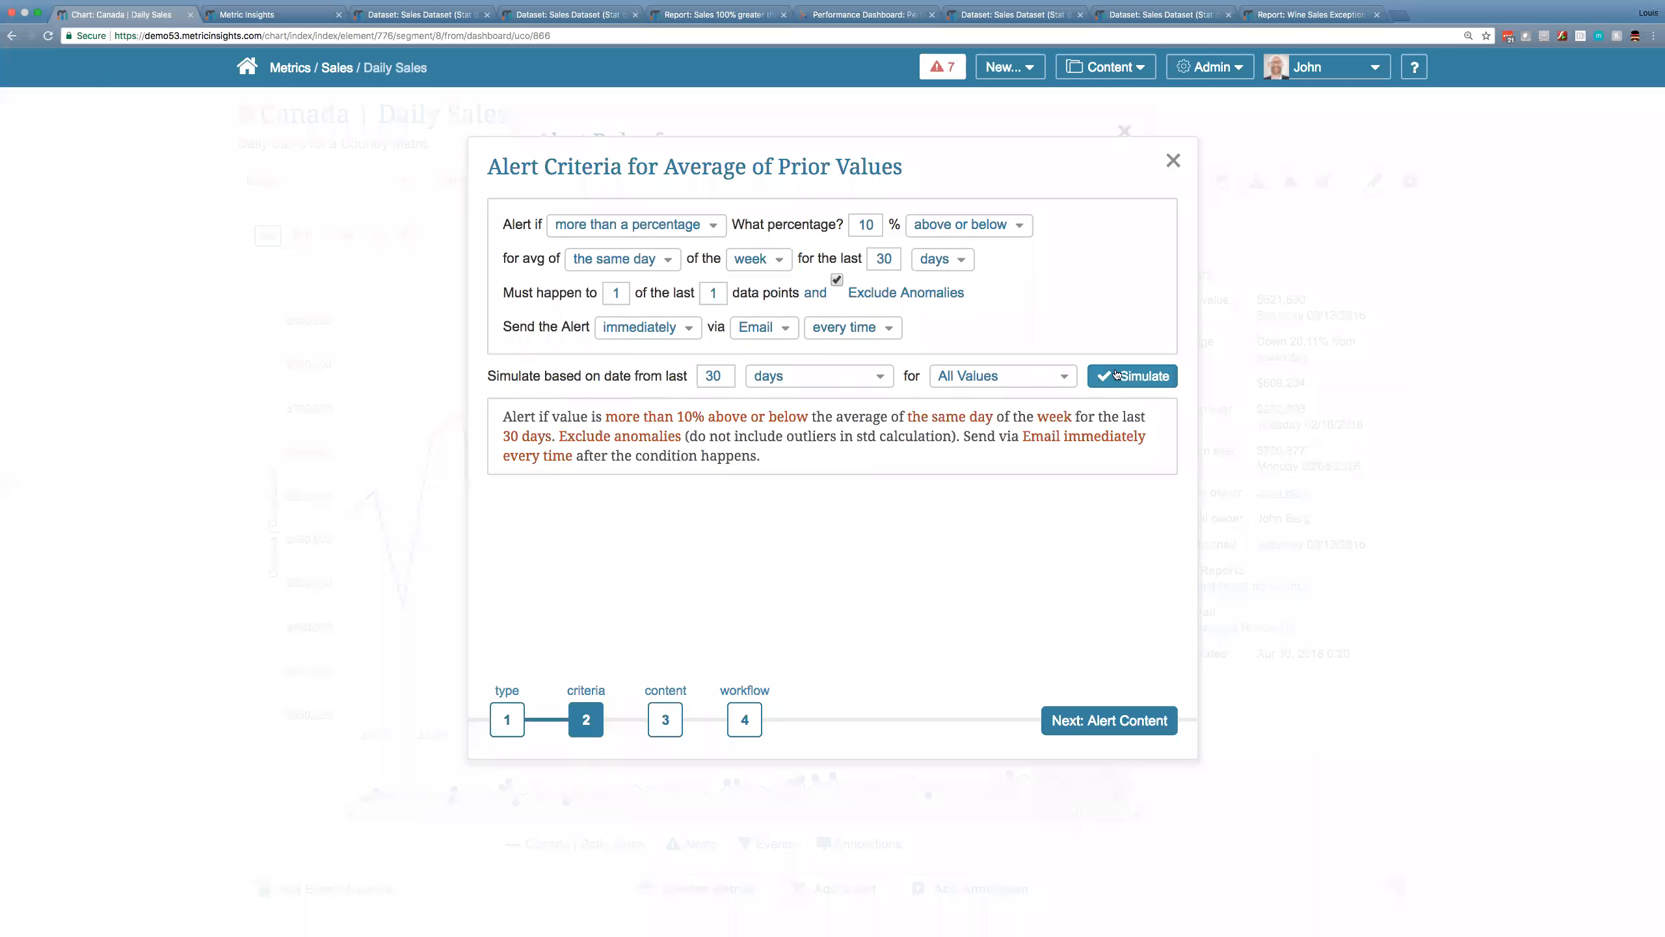
left_click(1134, 380)
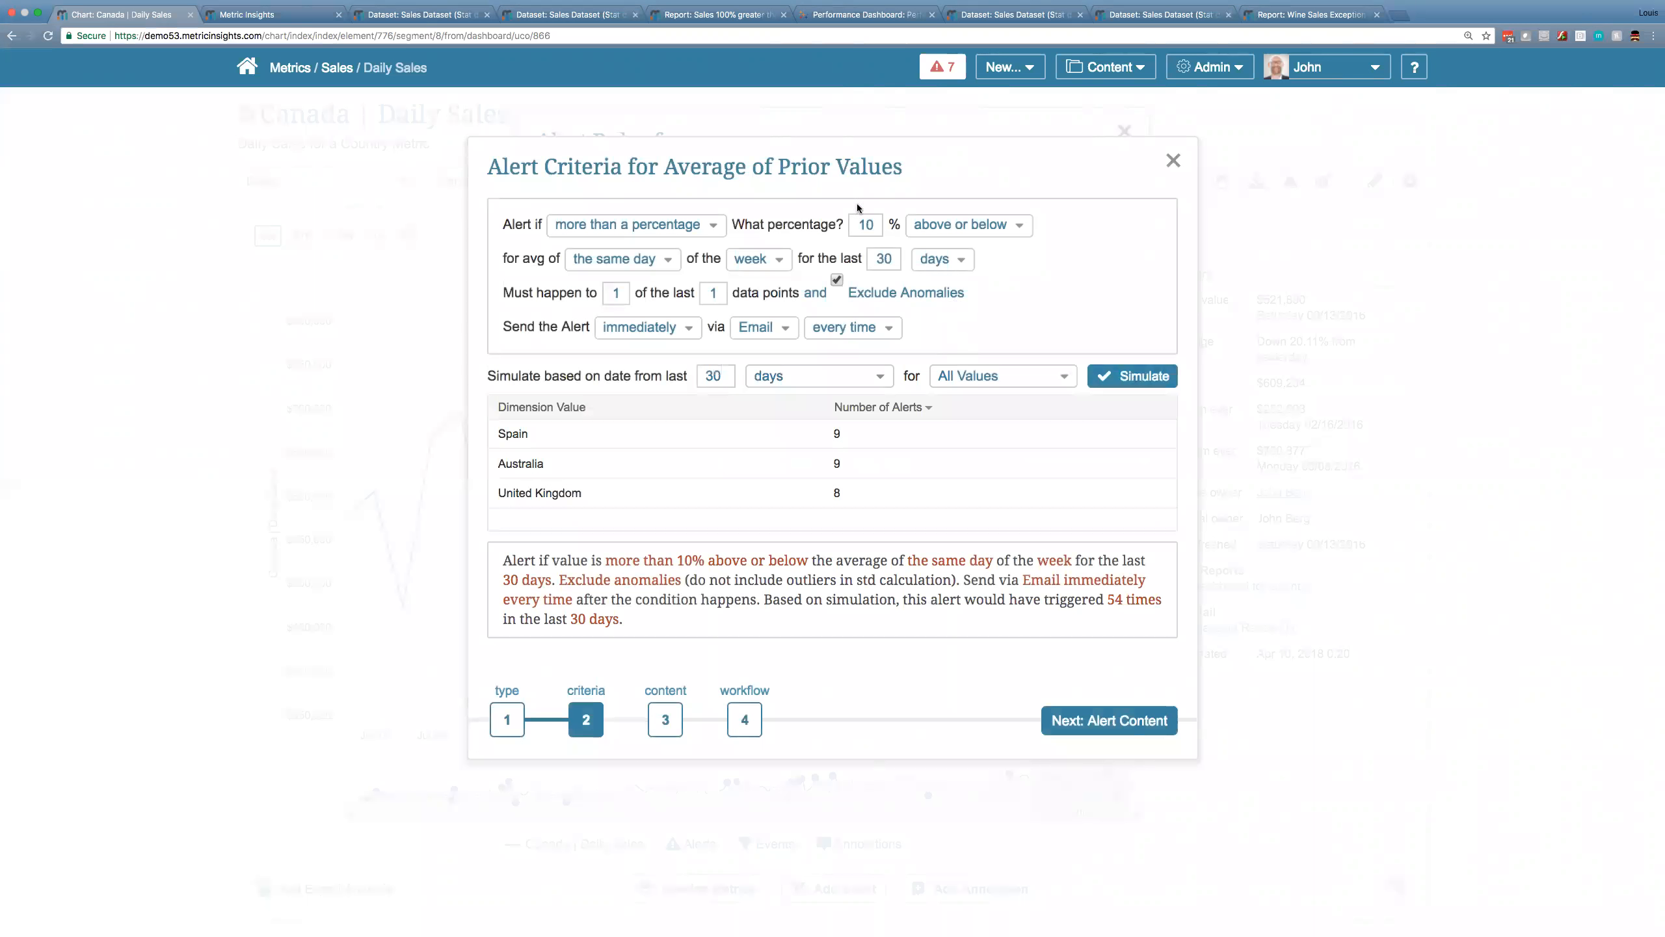
scroll(932, 490, "down", 5)
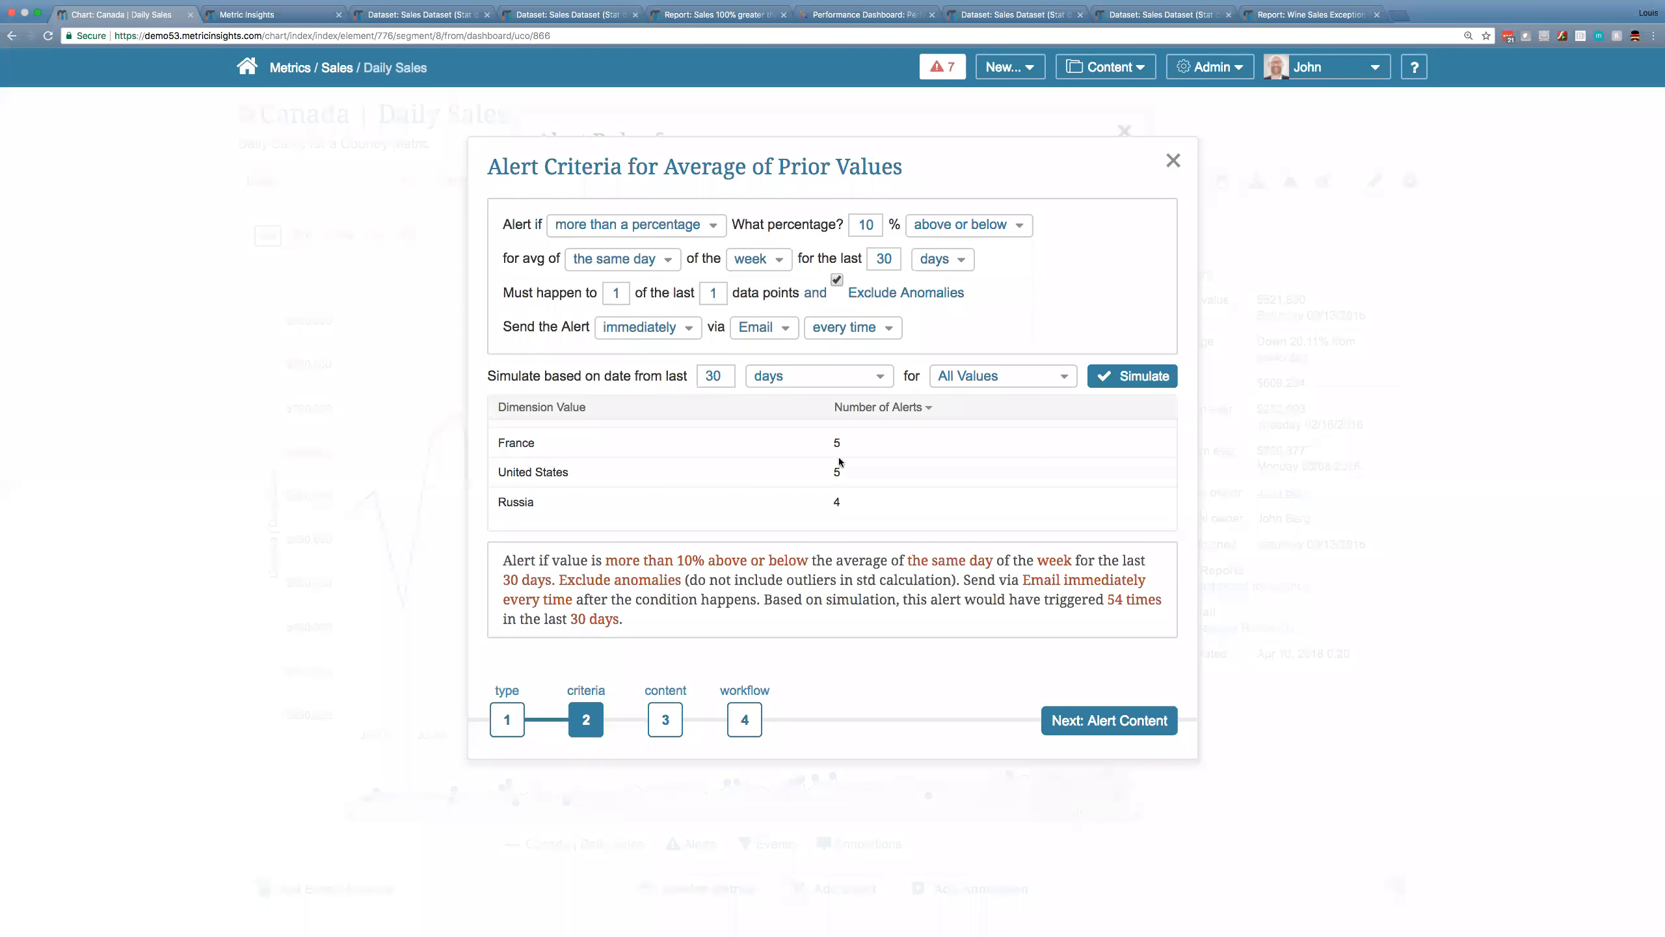
Set the alert's percentage threshold to 18% and rerun the simulation.
left_click(871, 226)
key("BackSpace")
type("8")
left_click(1137, 378)
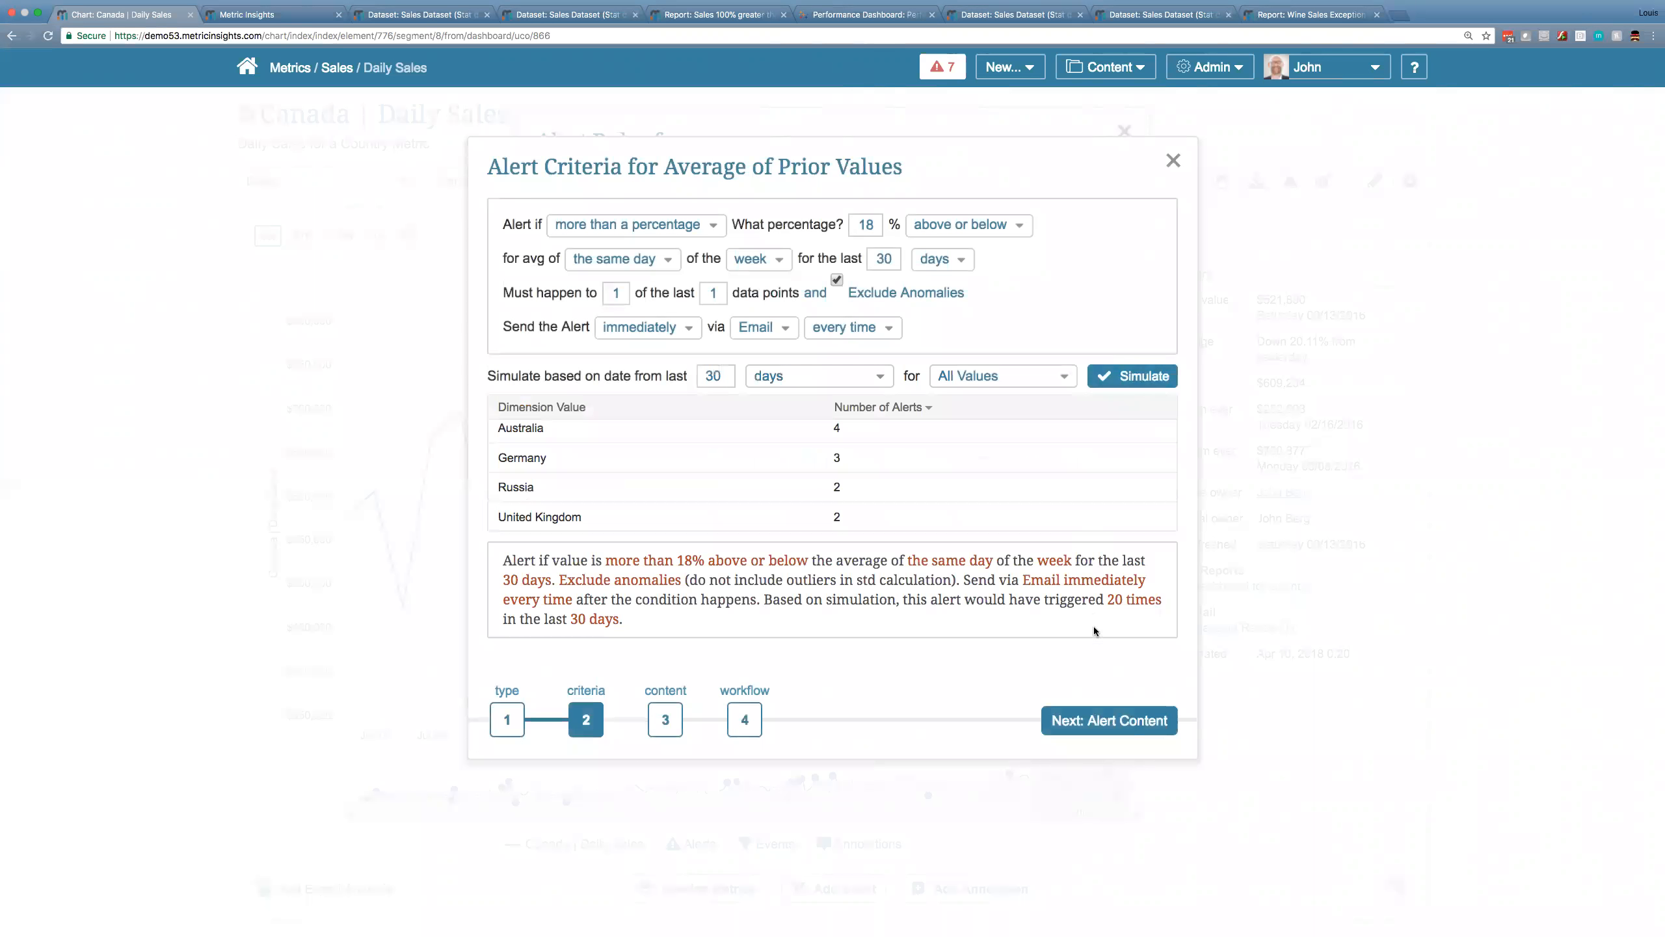
Simulate the alert criteria for Canada only.
left_click(1050, 376)
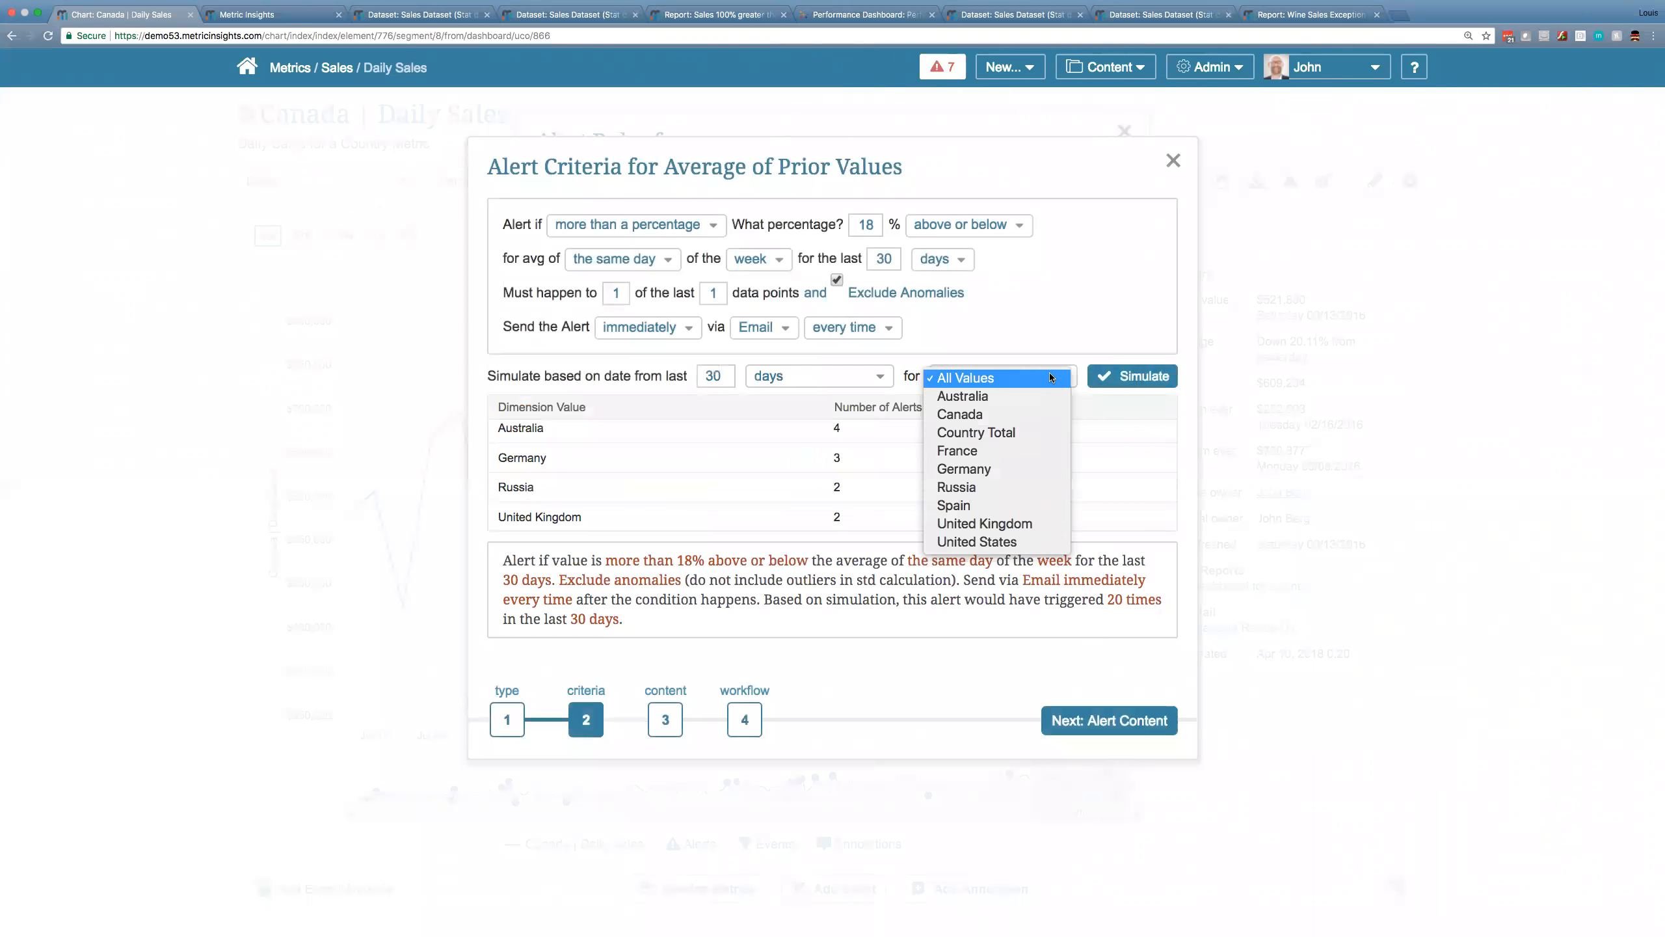
left_click(946, 426)
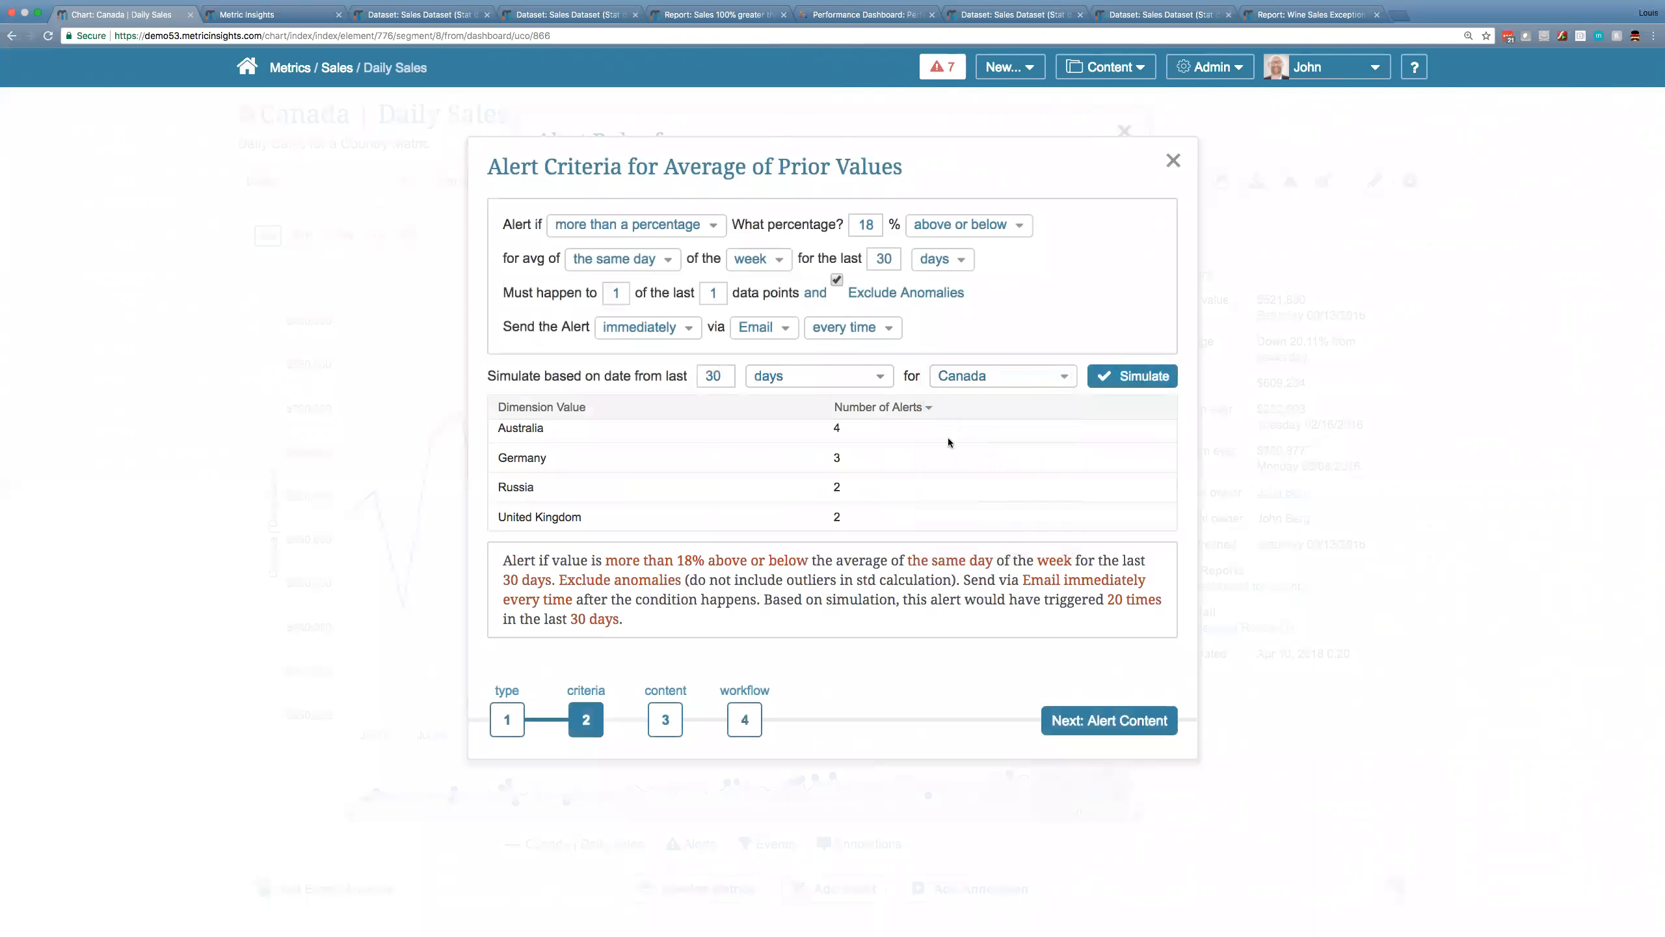
scroll(948, 438, "up", 2)
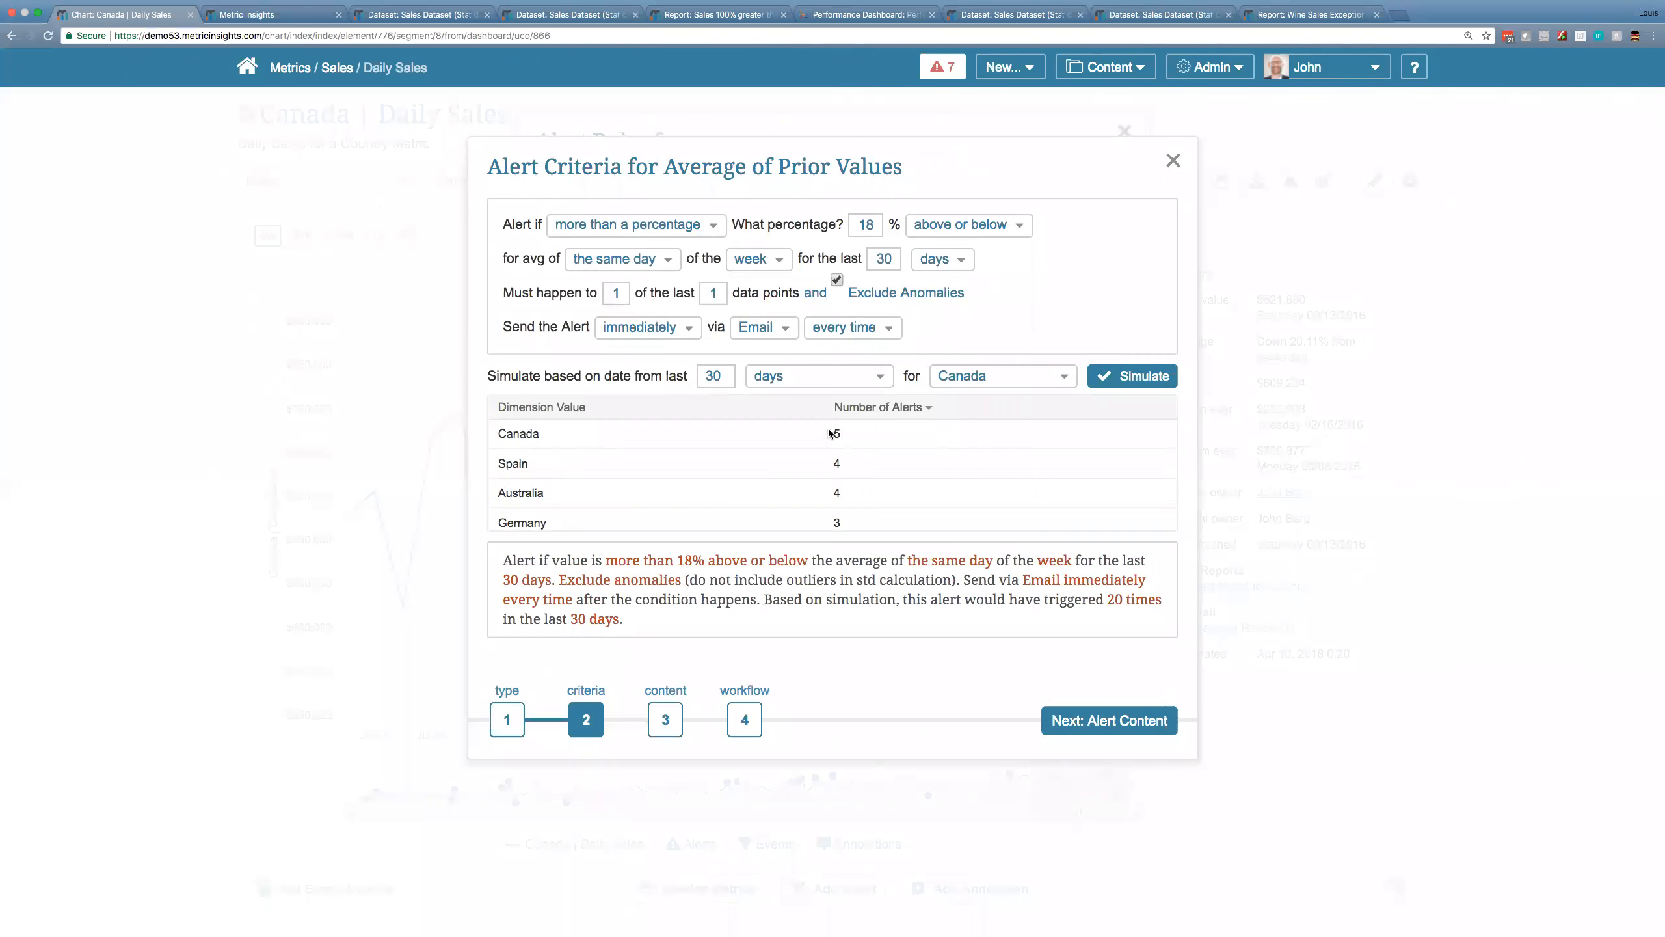
left_click(1111, 376)
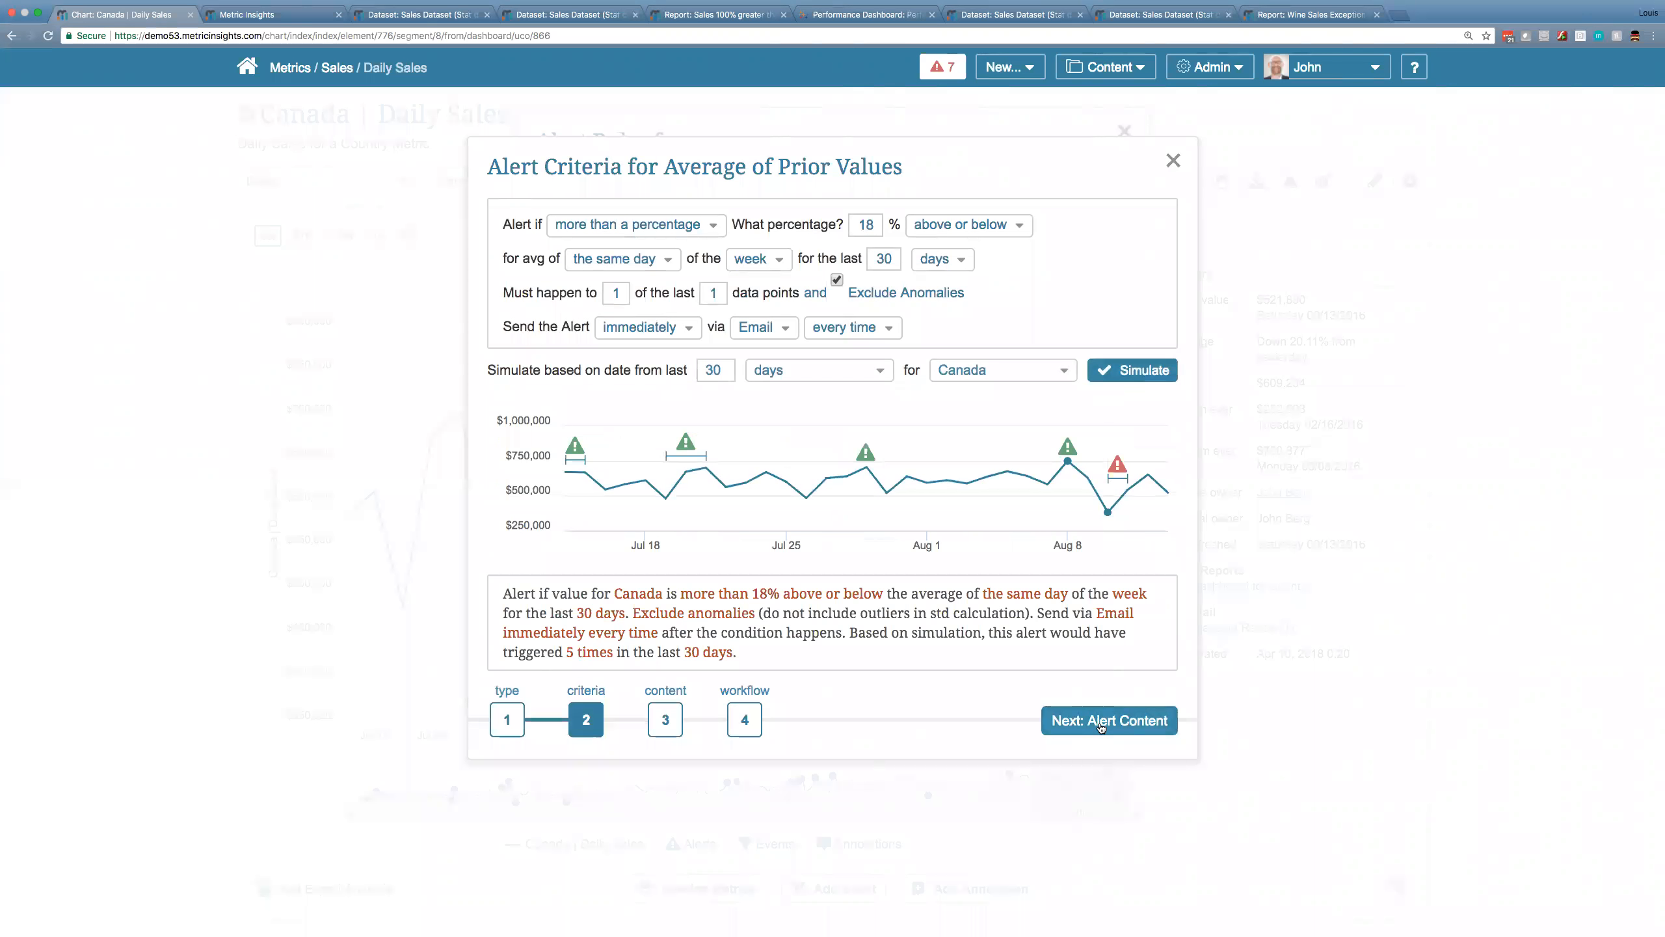
In the alert content, change the alert payload to another element, Sales Dashboard by Country (Tableau).
left_click(1101, 725)
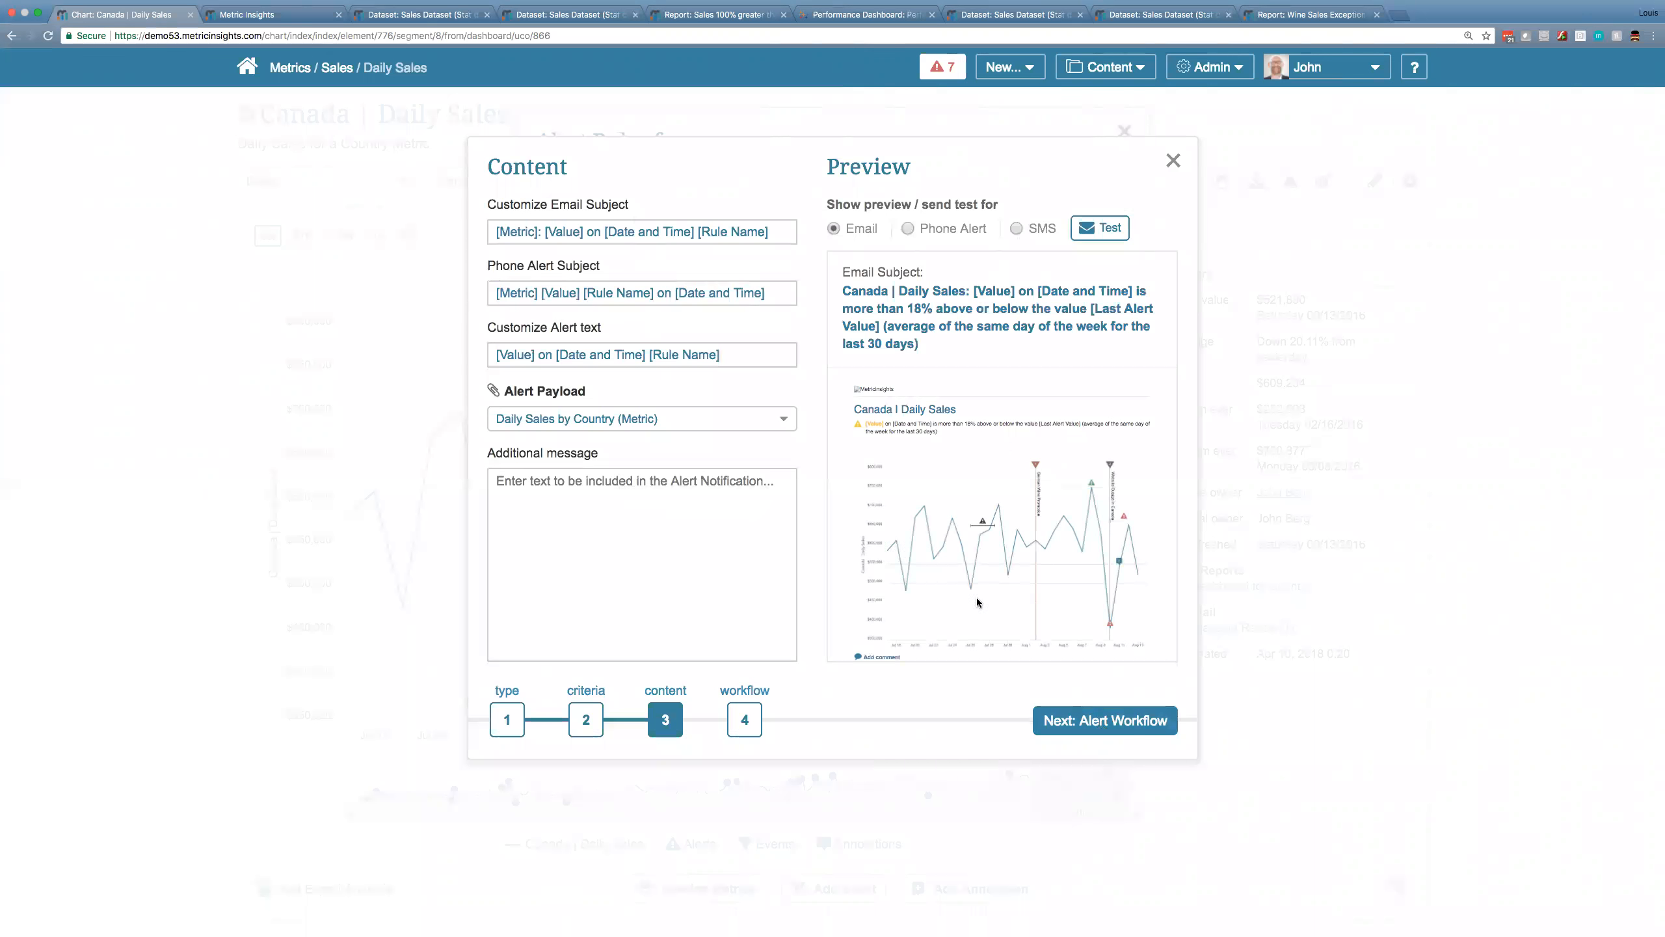
left_click(778, 422)
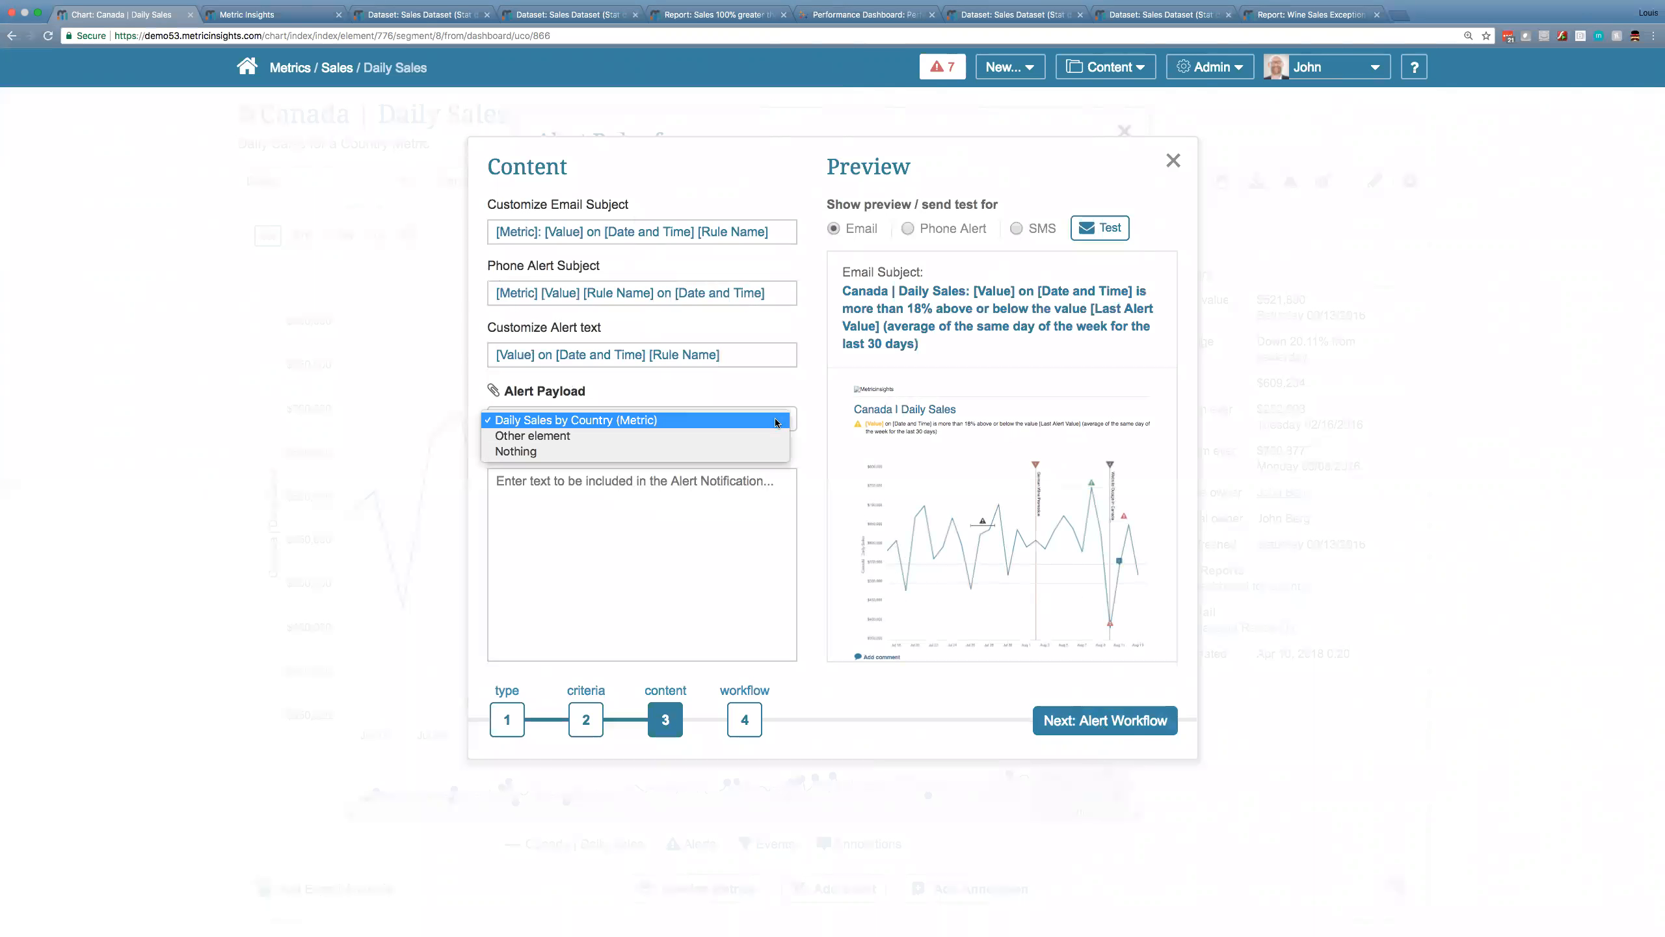
left_click(767, 435)
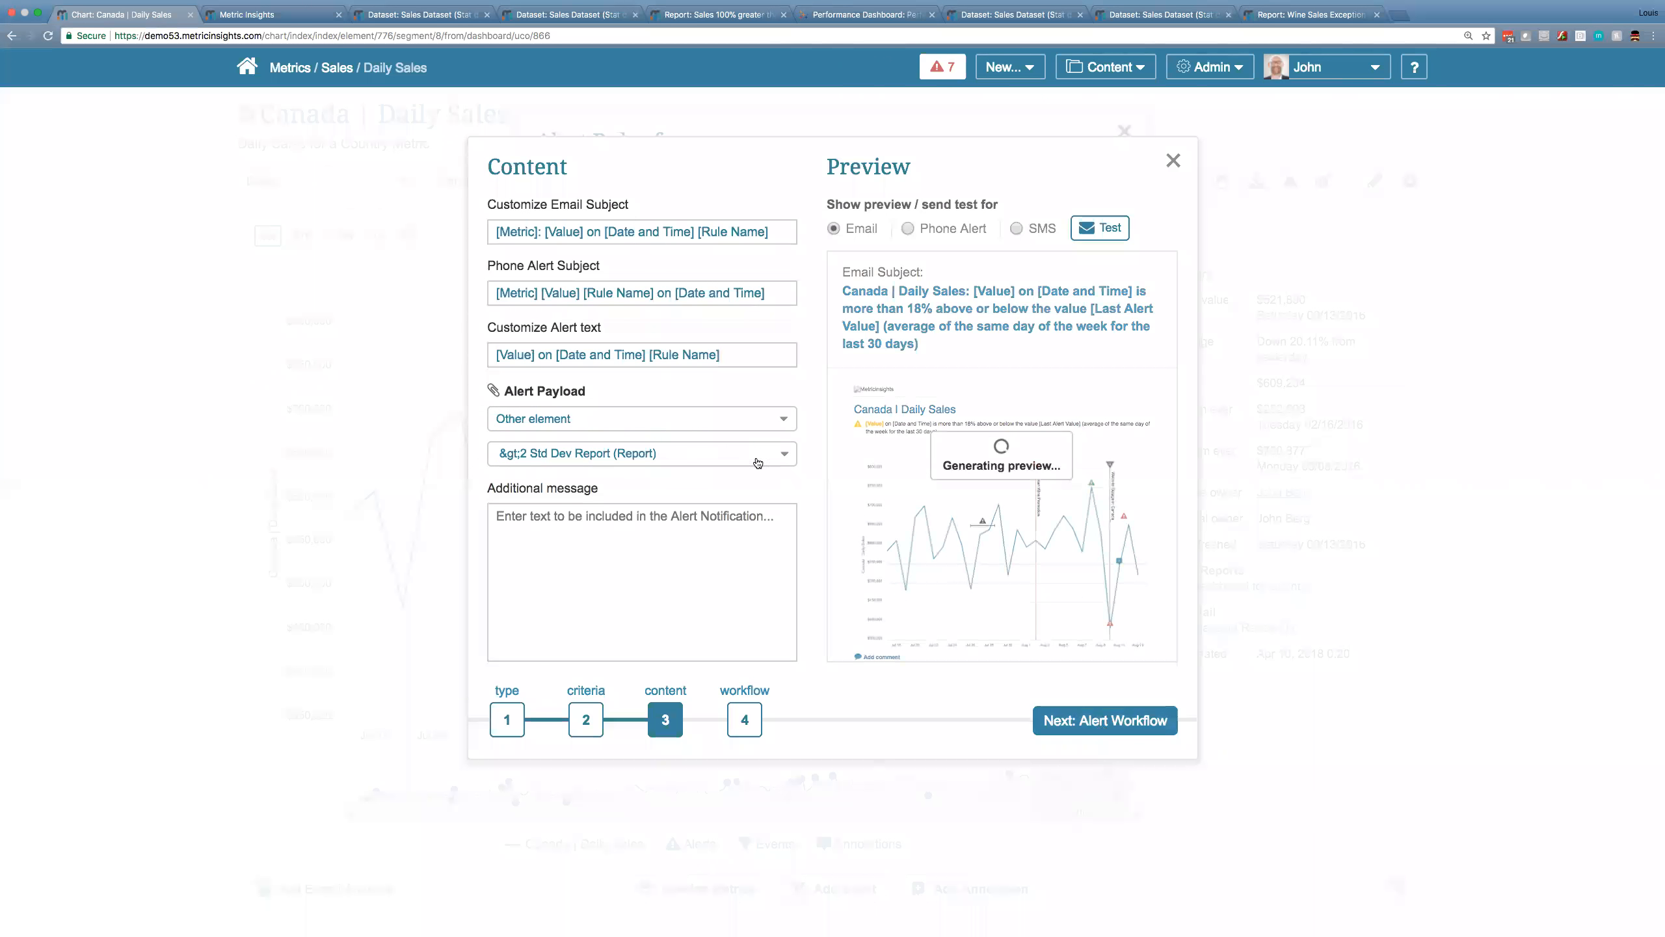
left_click(755, 459)
type("sa")
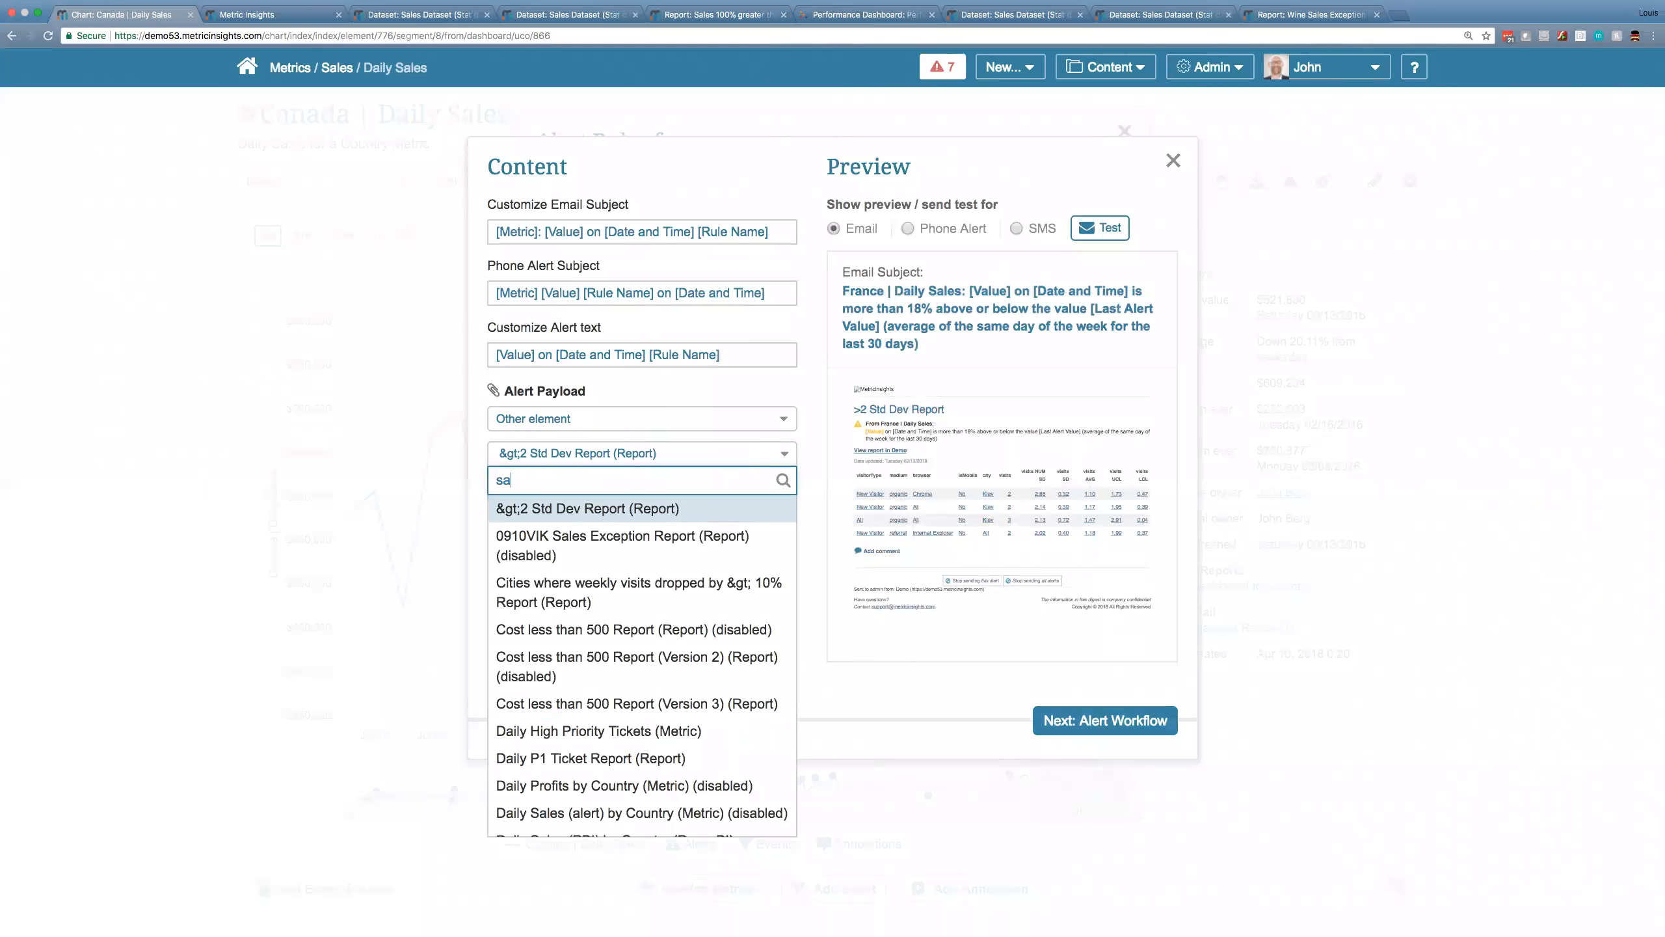
type("les dans")
key("BackSpace")
key("BackSpace")
type("s das")
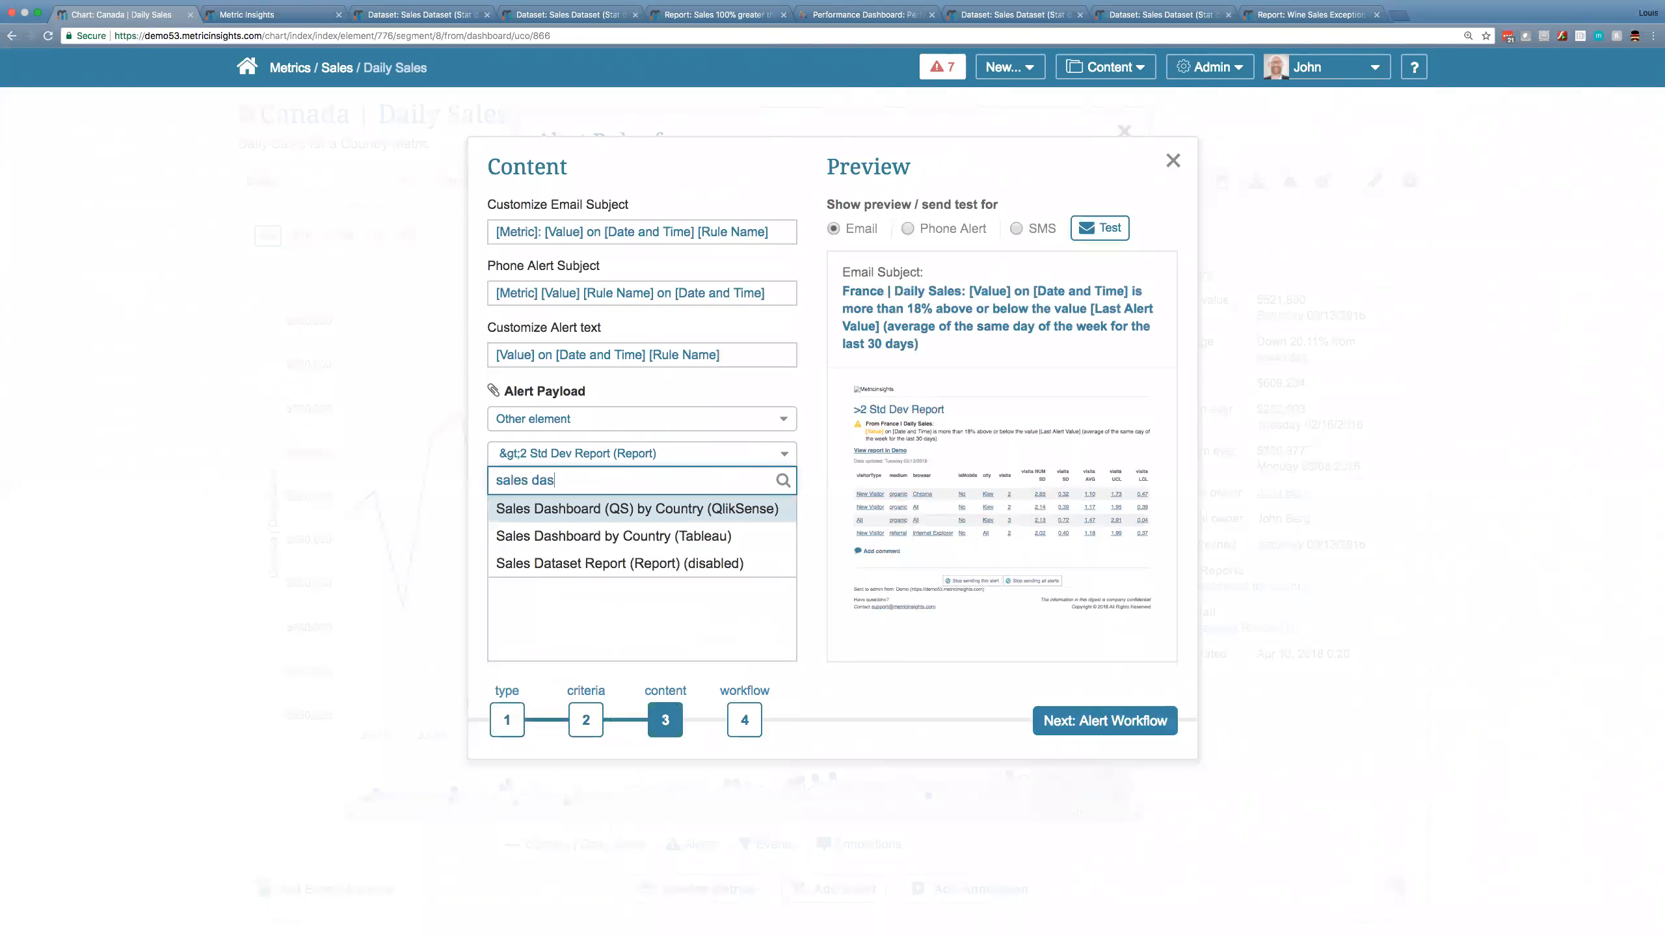
left_click(683, 536)
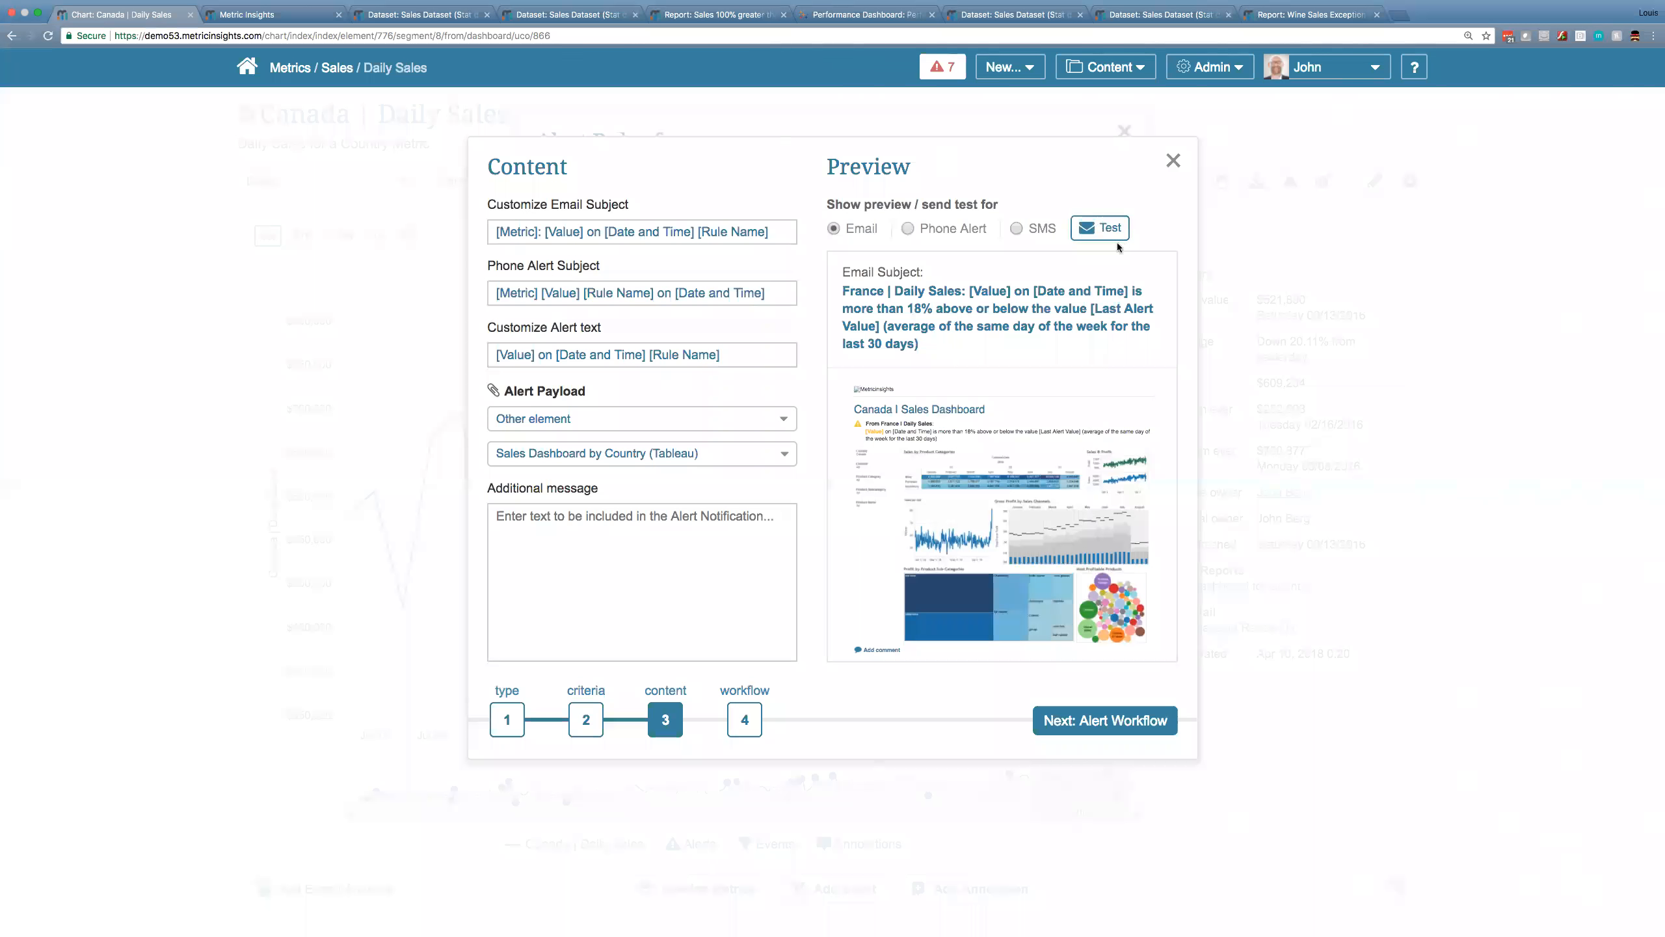
Continue to the alert's workflow stage and switch to the Time Series Anomaly Detection presentation.
left_click(1114, 727)
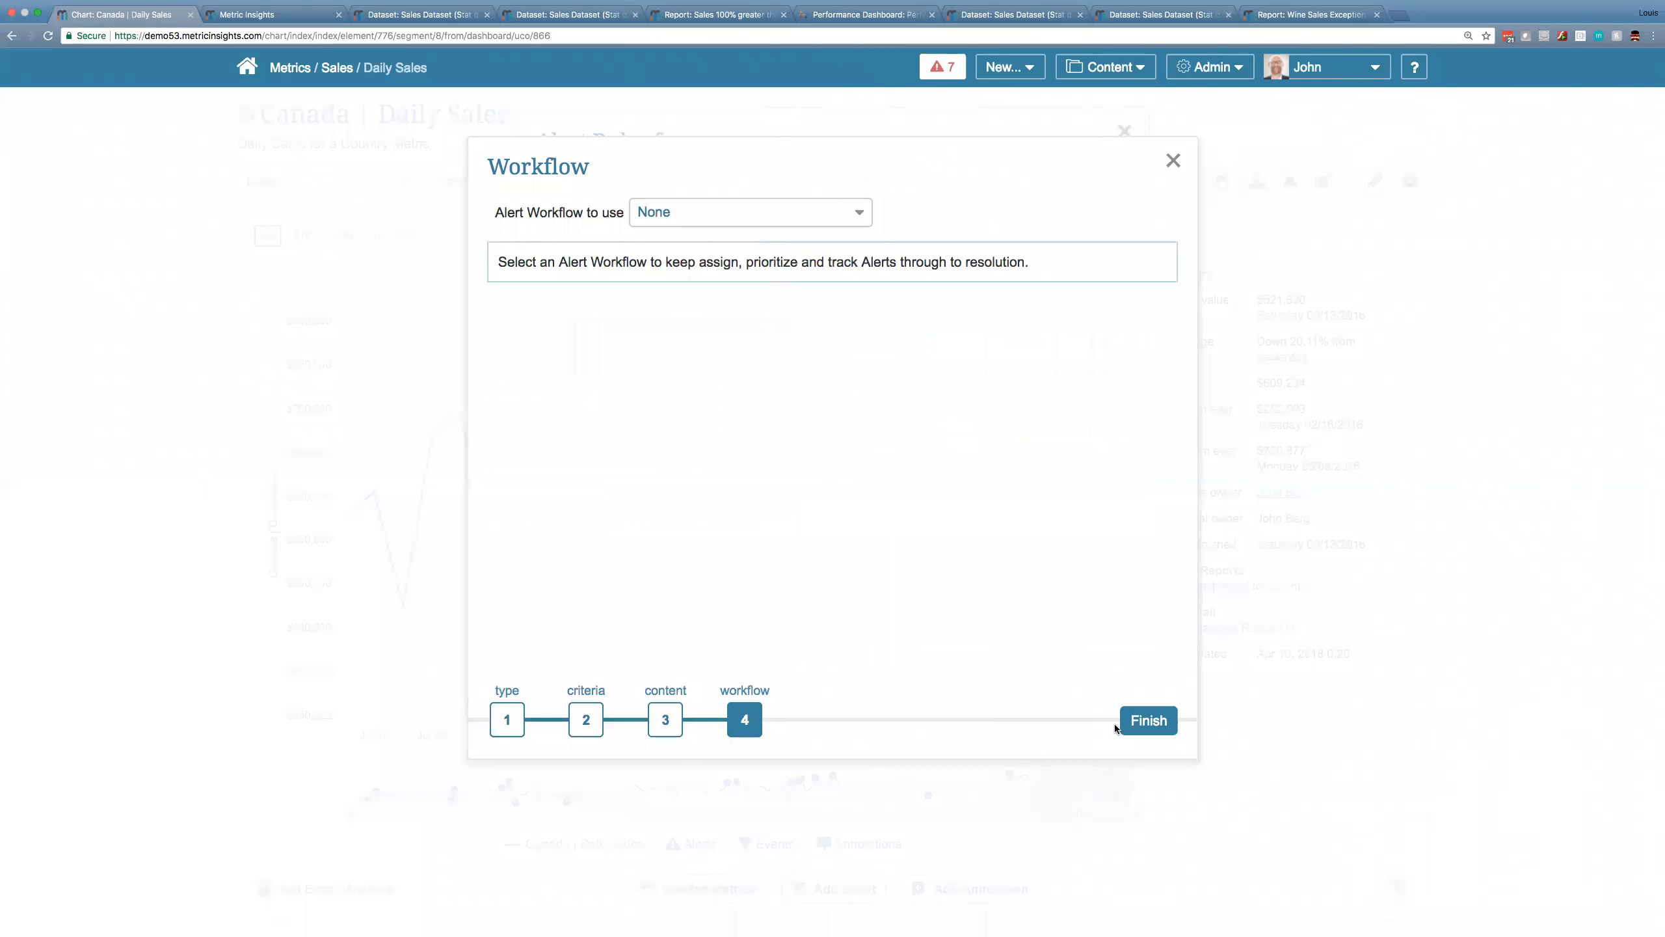
key("super+Tab")
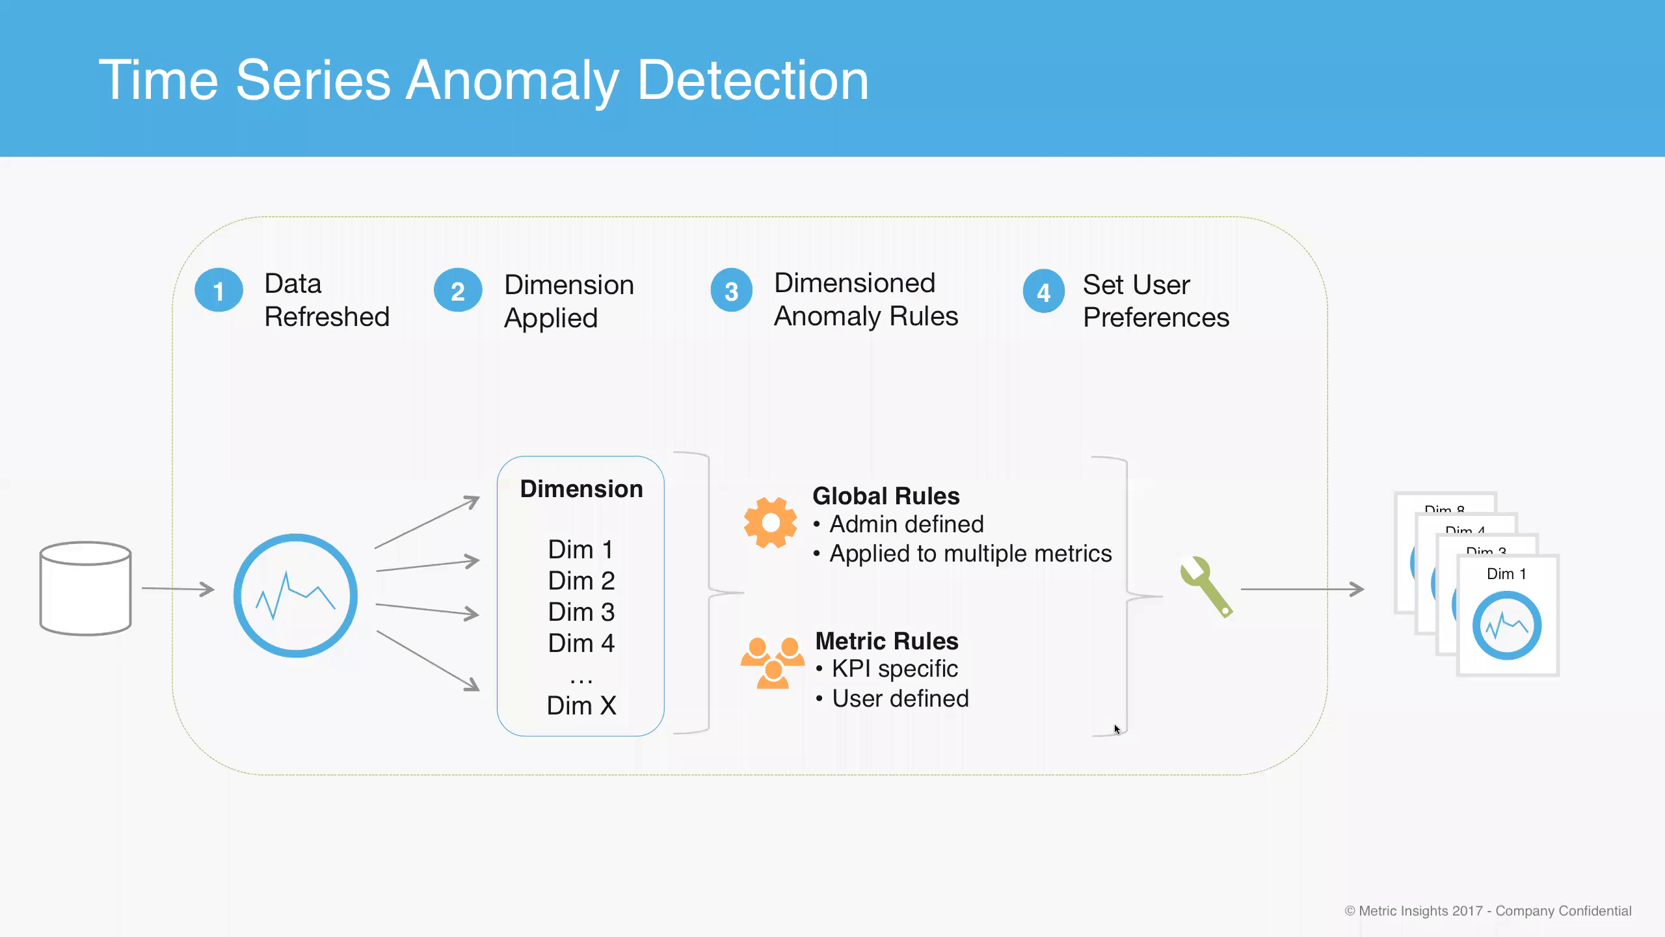
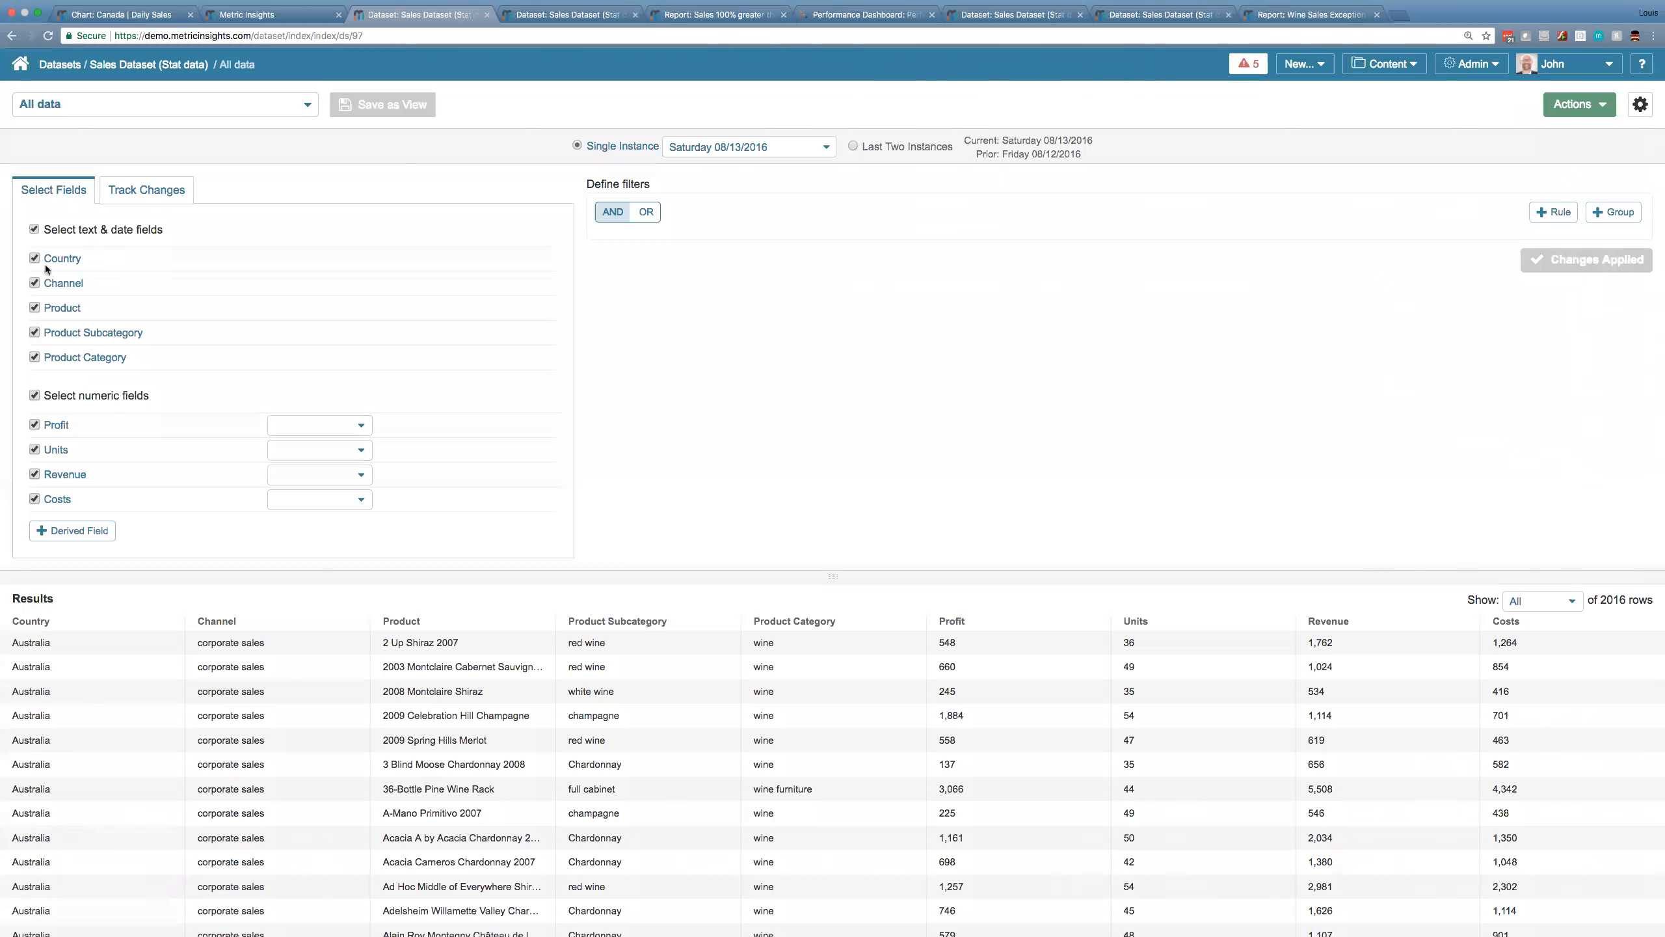
Exclude Product Subcategory and Product Category from the Sales Dataset fields and start a derived field named Gross Margin.
left_click(34, 332)
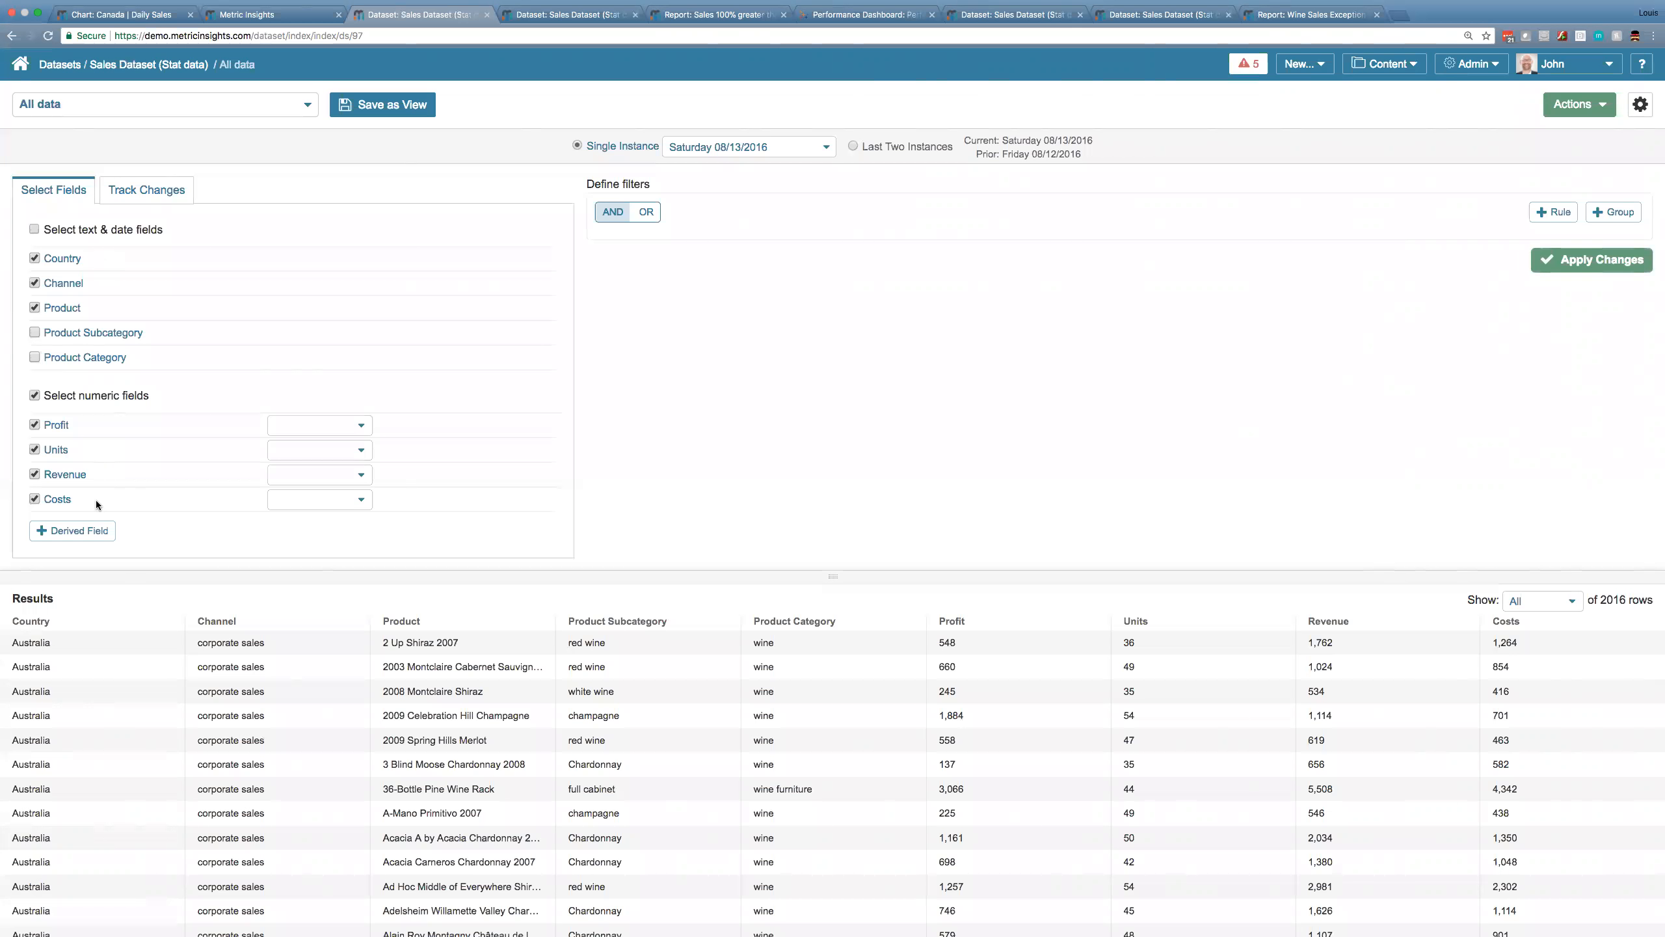
left_click(80, 532)
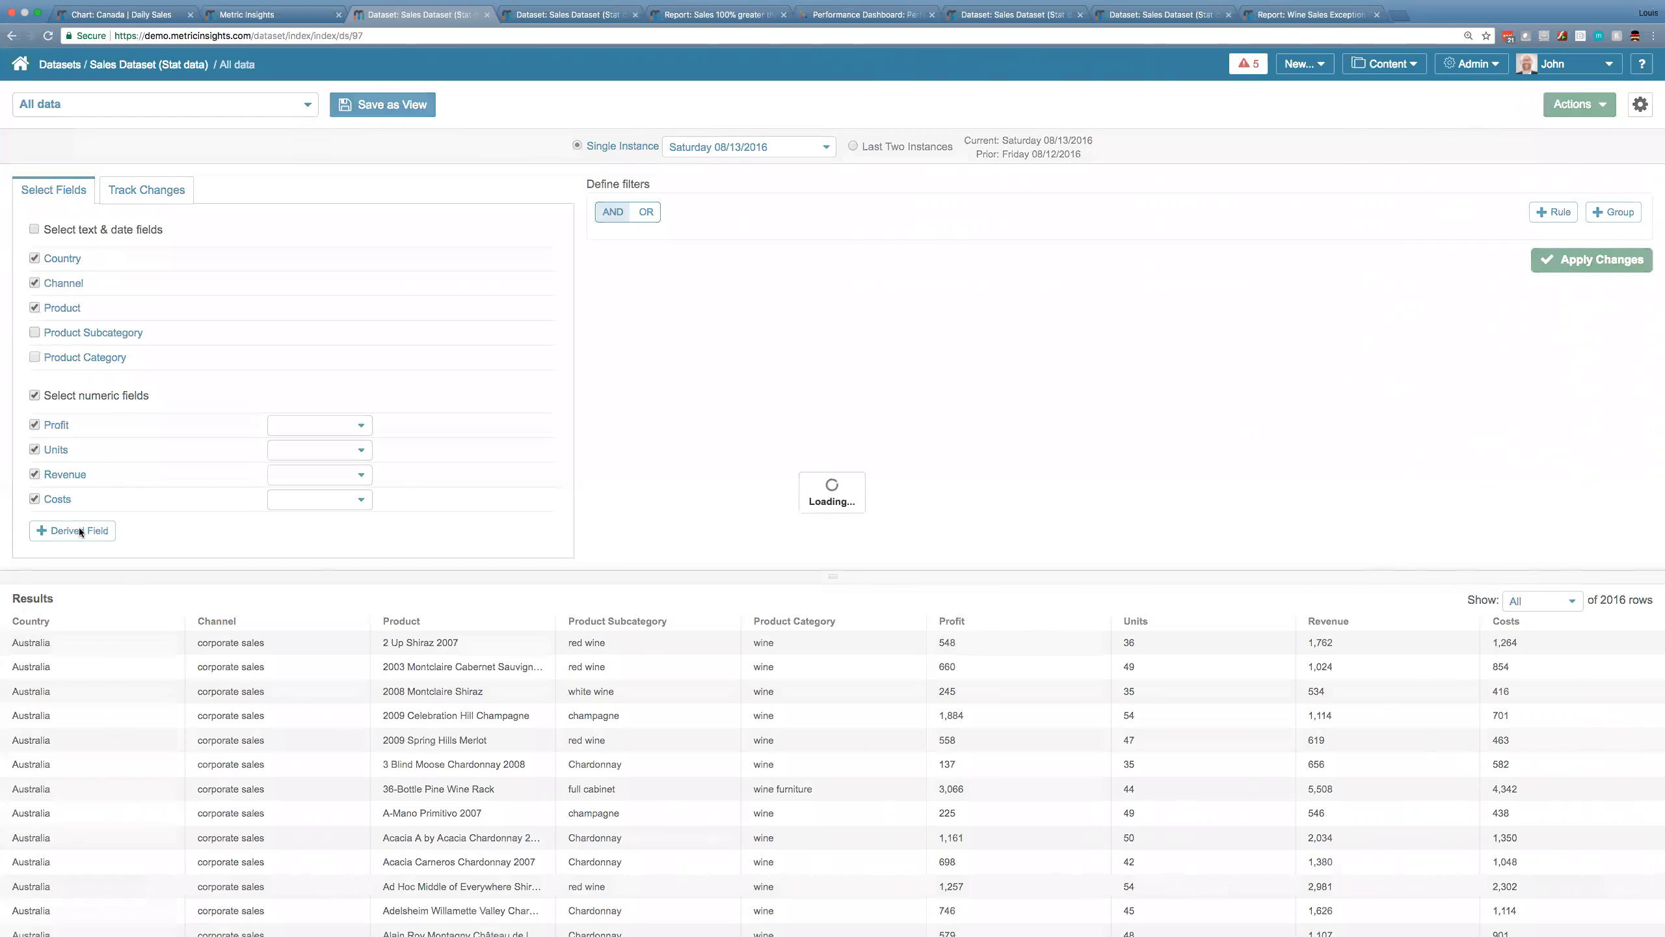
type("Gross Margin")
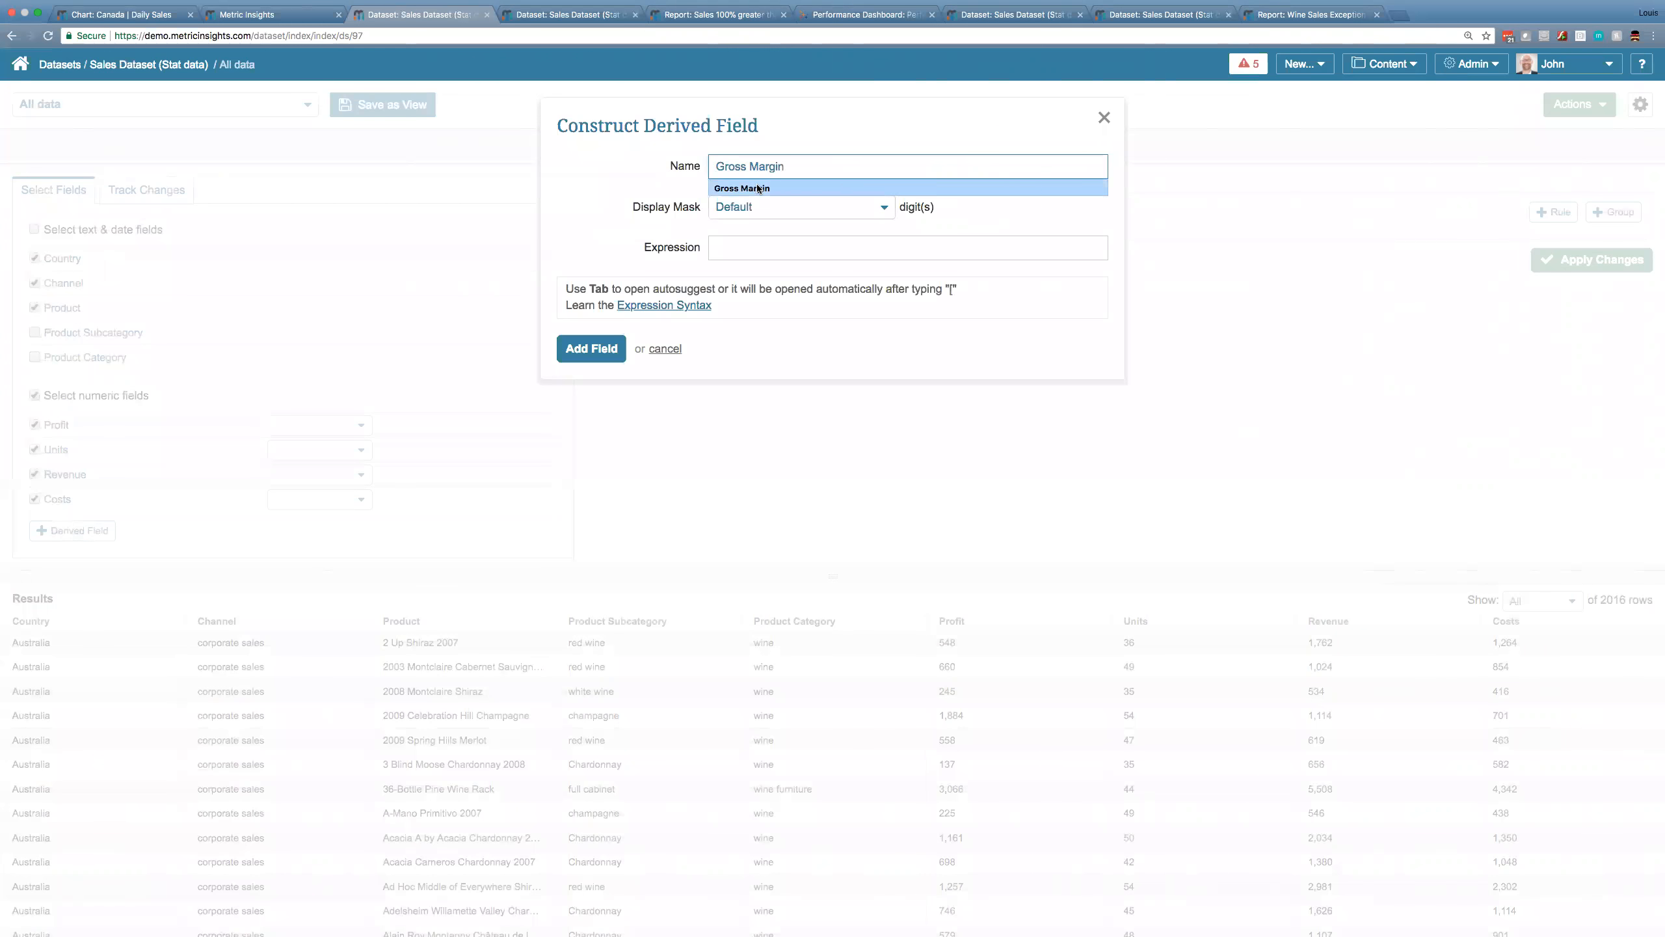
left_click(742, 188)
Begin the Gross Margin expression with ([Revenue]-[Costs], picking both fields from the suggestions.
left_click(735, 249)
type("(")
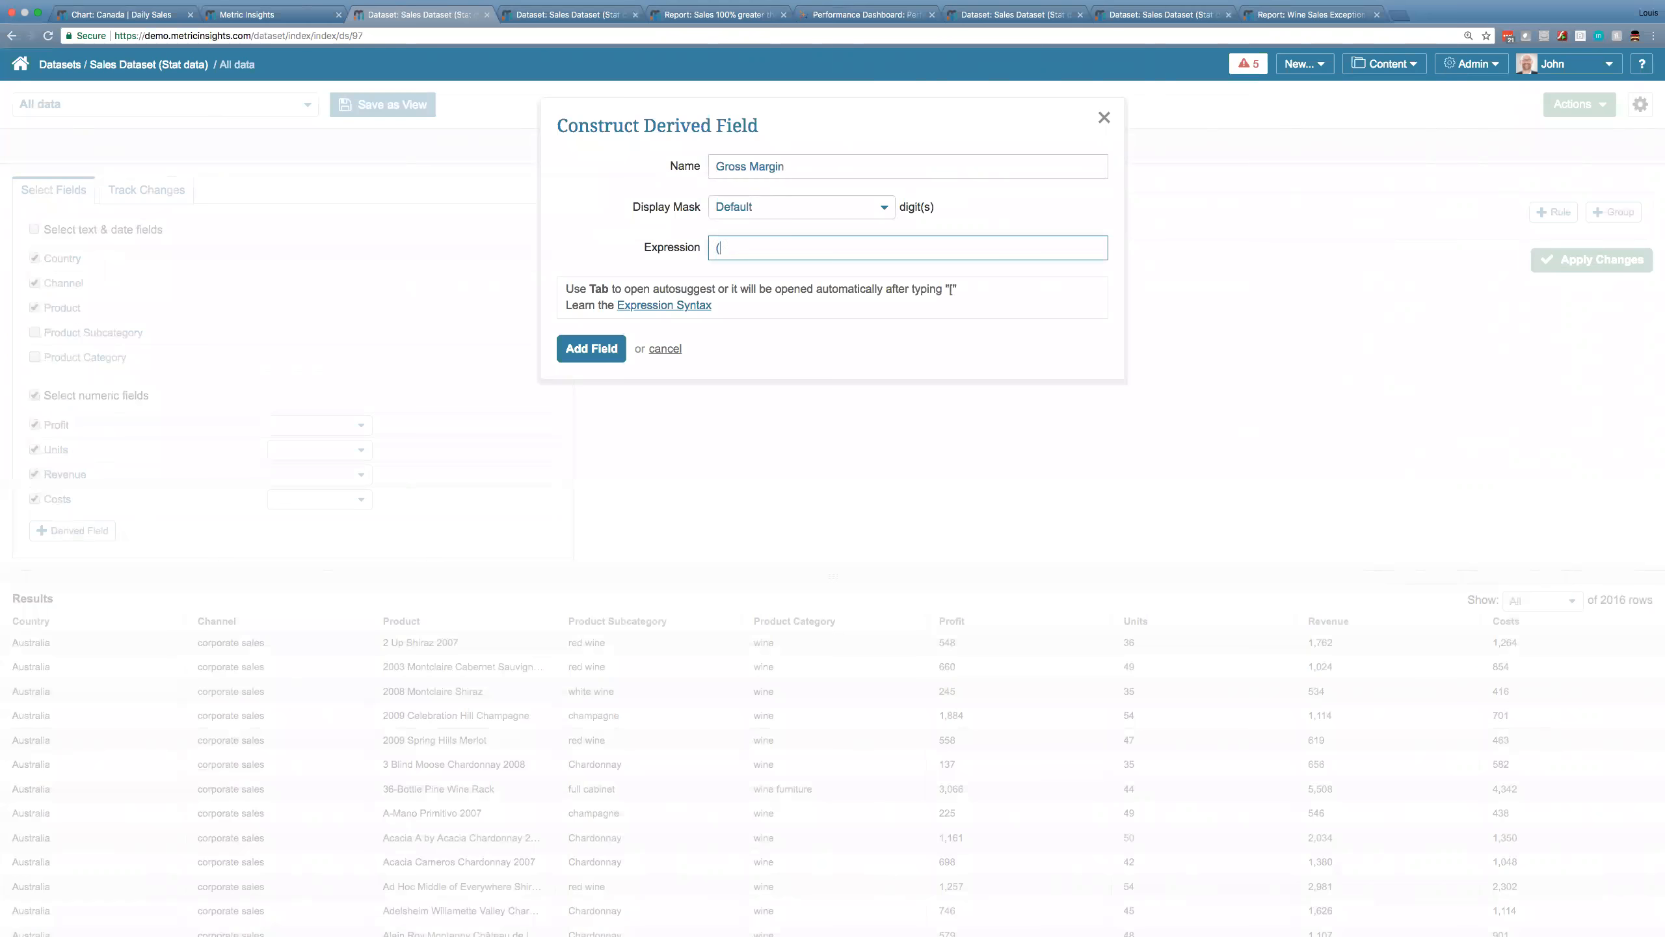
type("[")
key("Down")
key("Down")
key("Down")
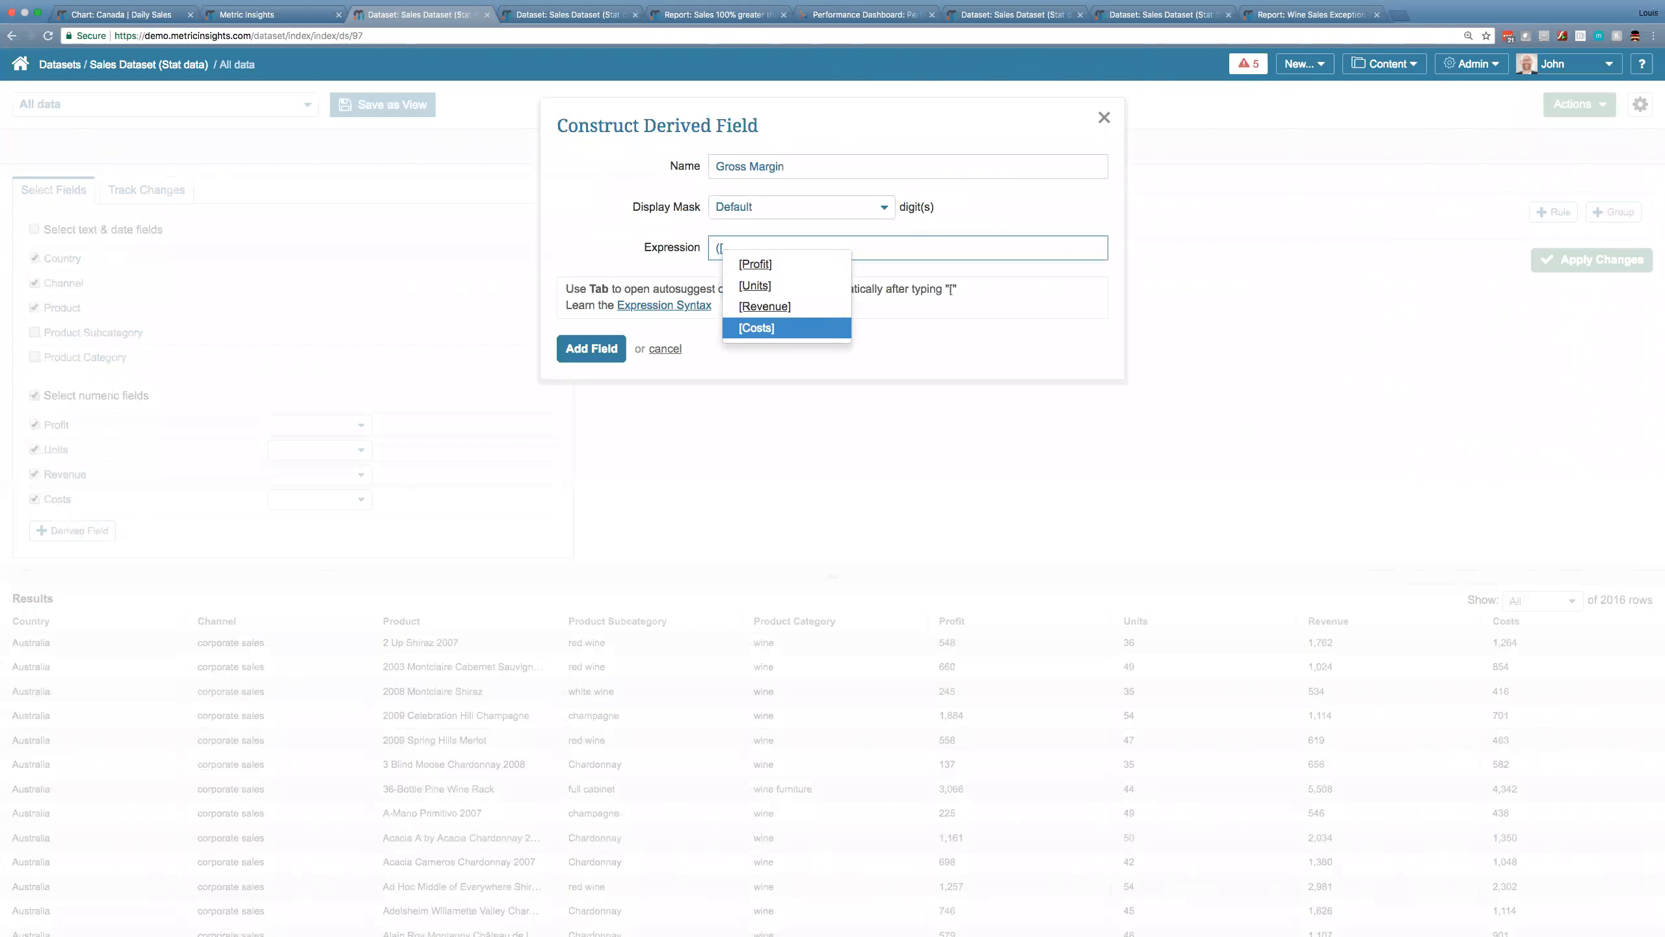
key("Up")
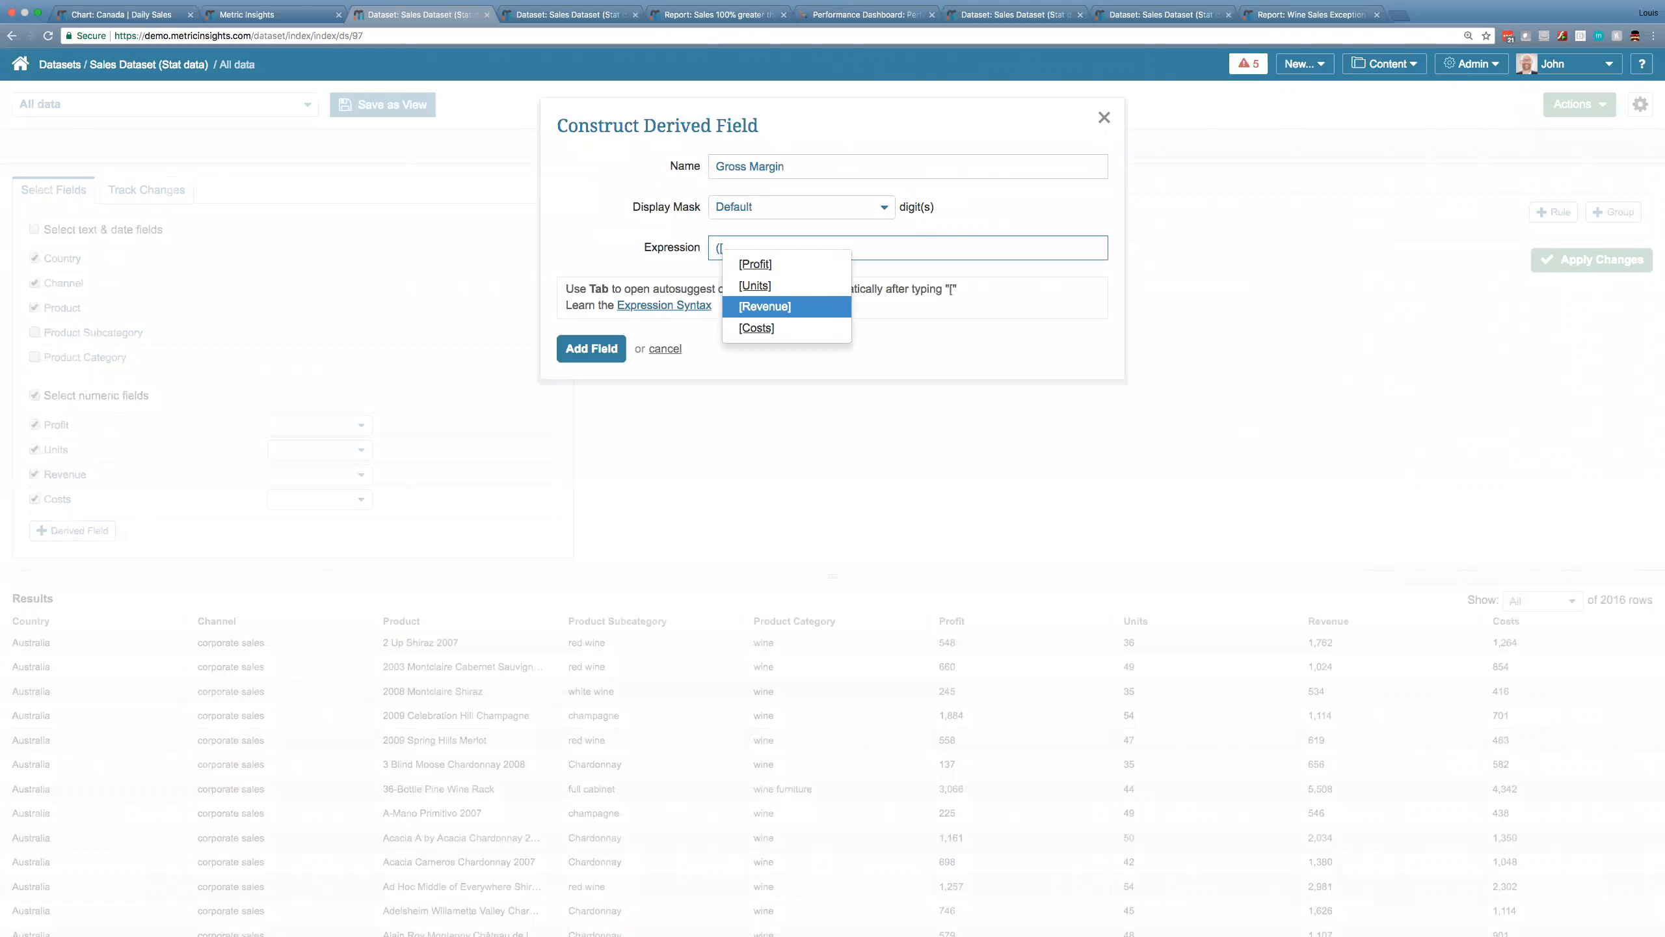
key("Return")
type("-[c")
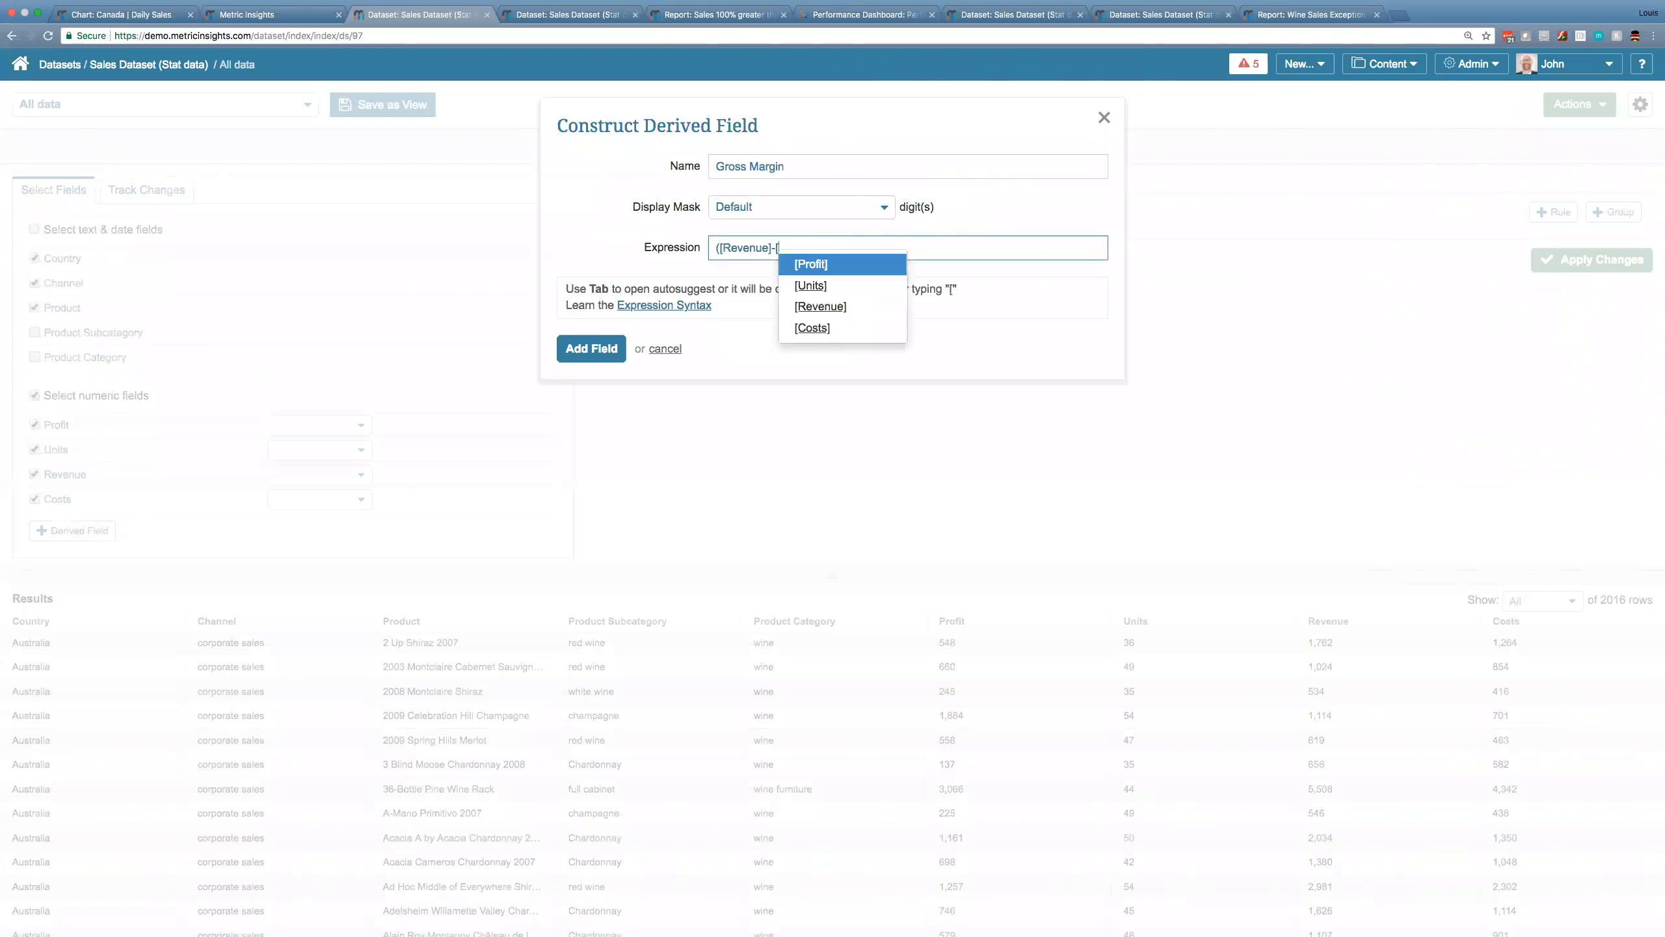
key("Down")
key("Down")
key("Down")
key("Return")
Complete the Gross Margin expression as ([Revenue]-[Costs]/[Revenue]) and add the field to the dataset.
type("/")
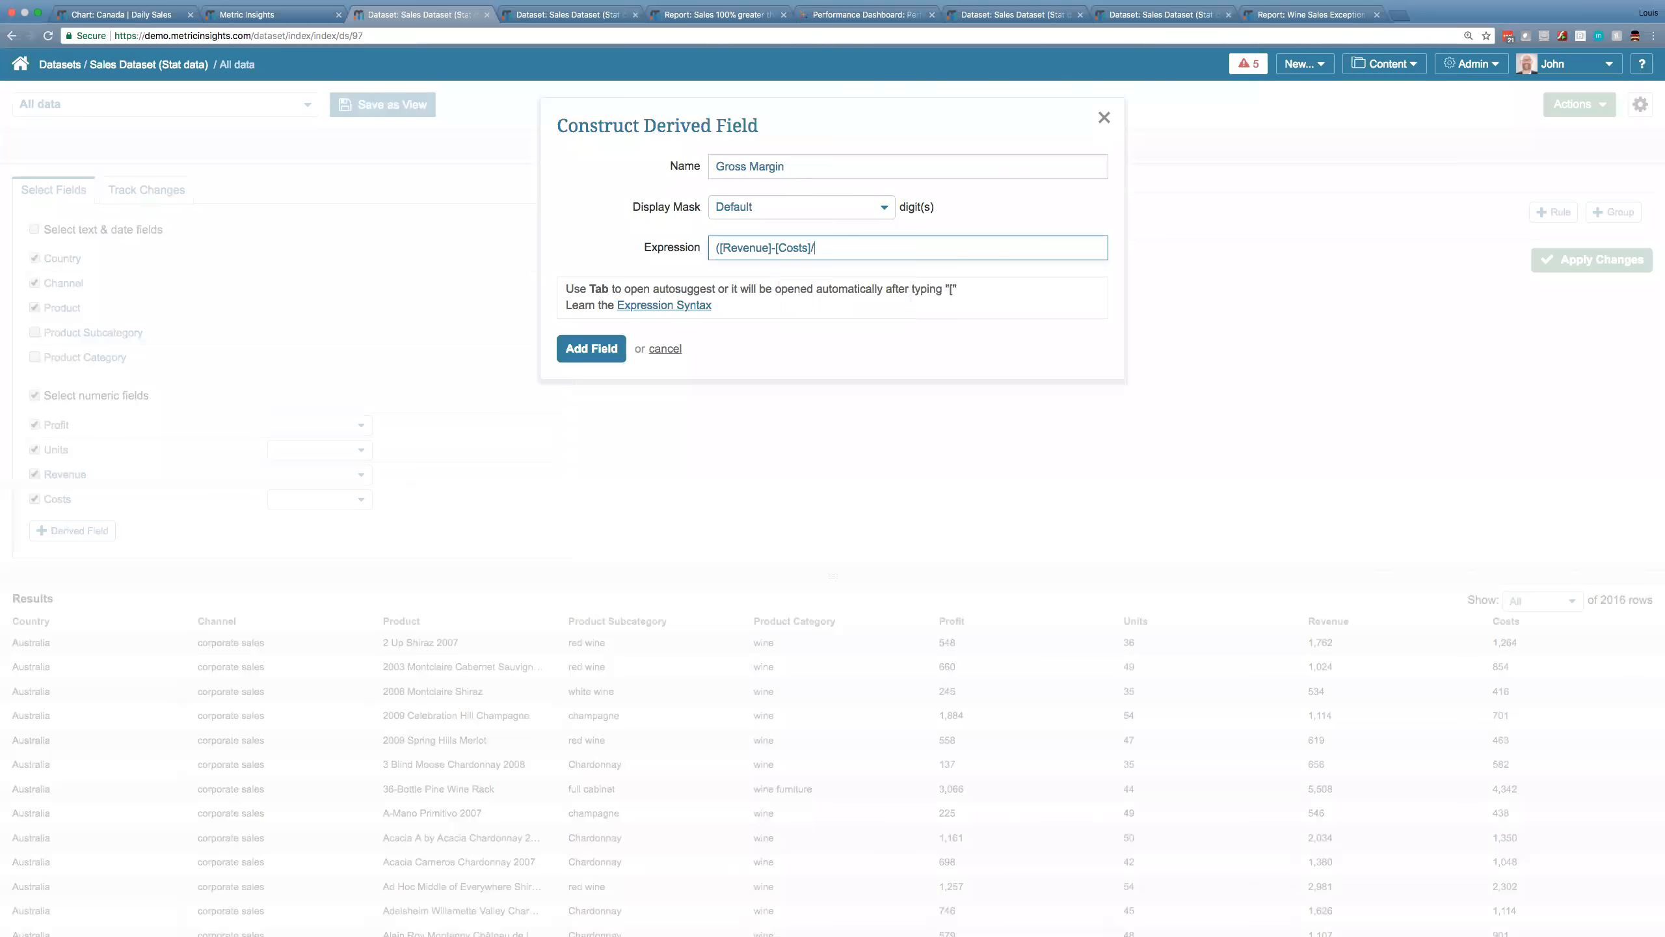
type("[r")
key("Tab")
key("Down")
key("Down")
key("Return")
type(")")
left_click(597, 350)
mouse_move(101, 521)
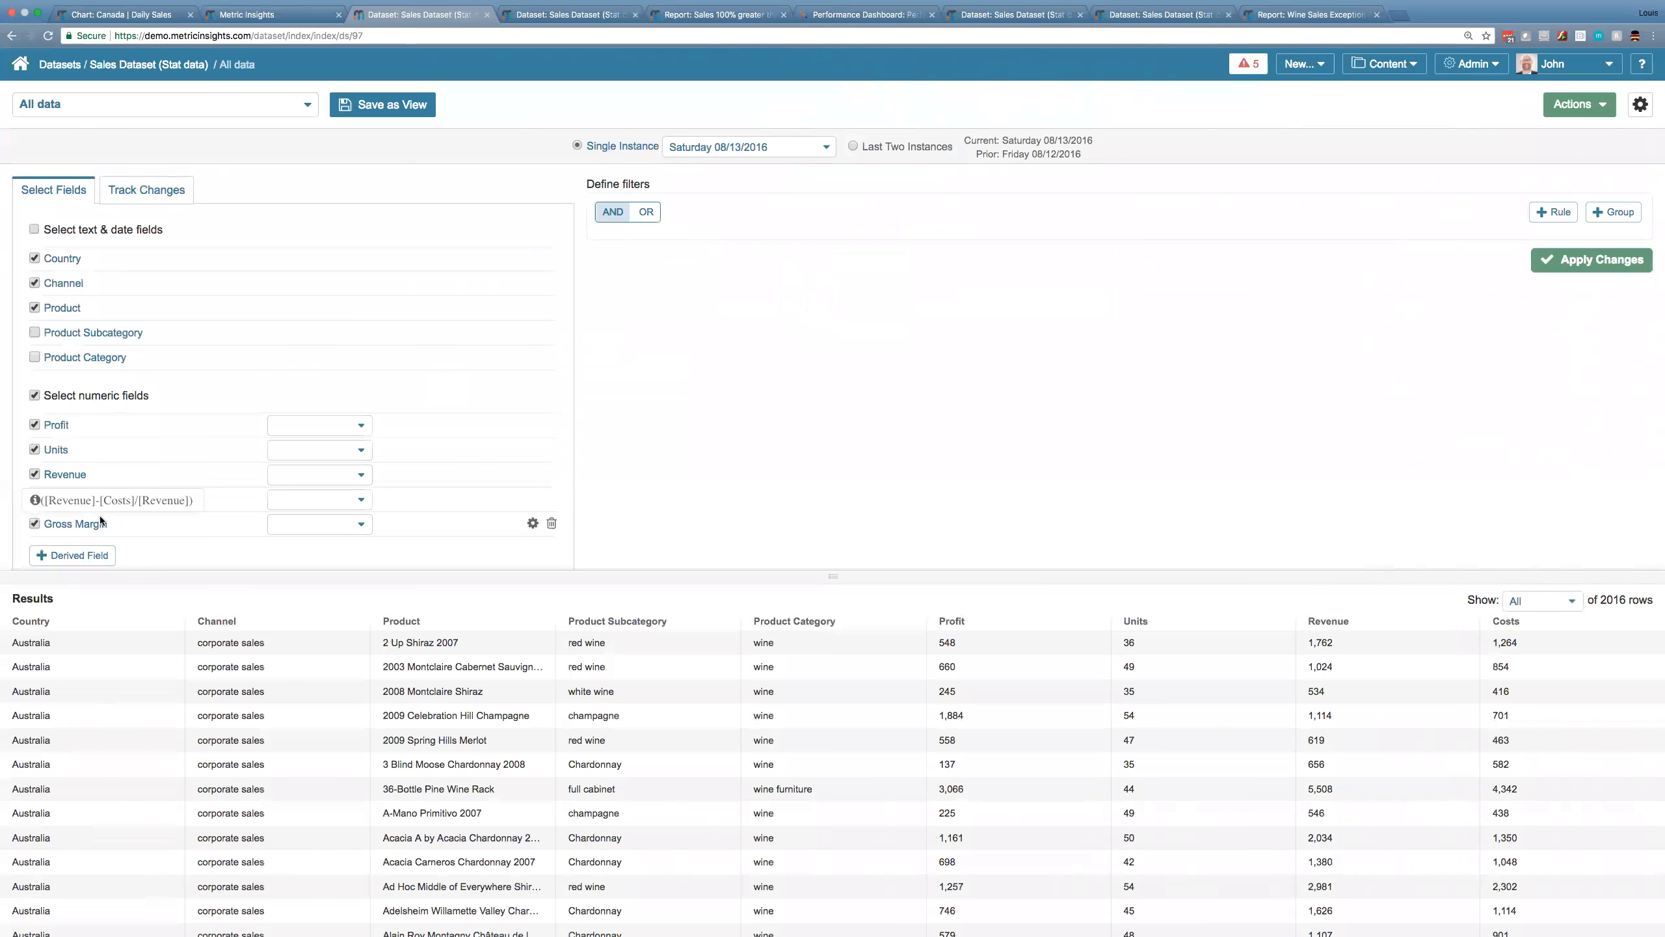
Start a second derived field for the dataset and name it Profit / Loss.
left_click(82, 558)
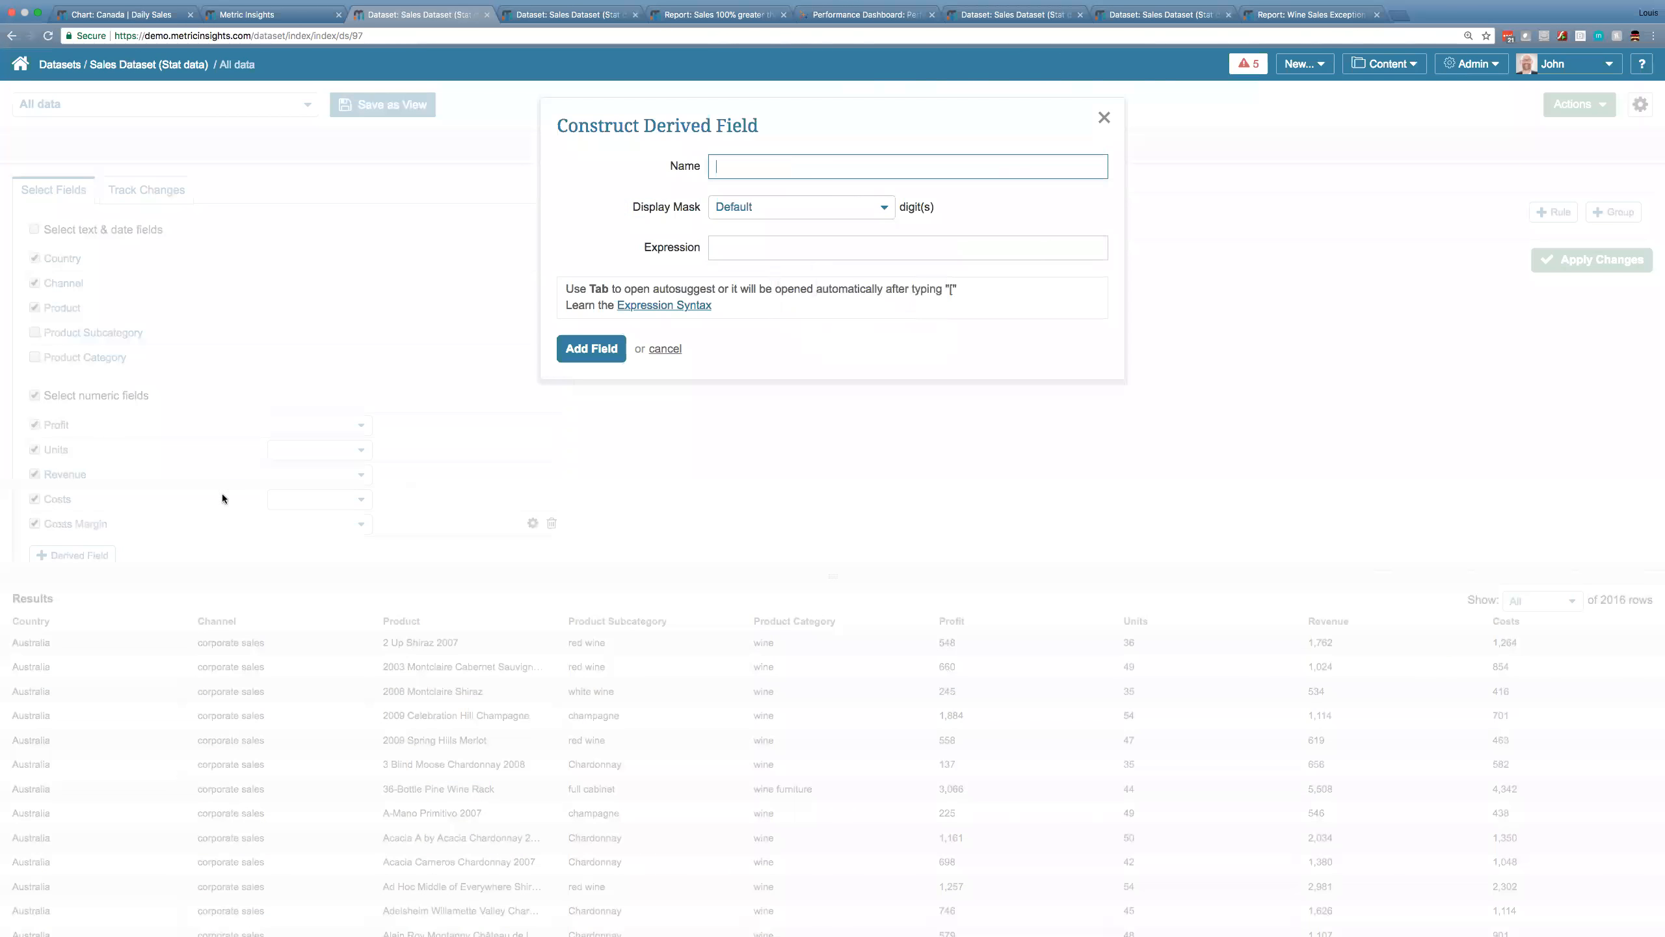
type("Profit / Loss")
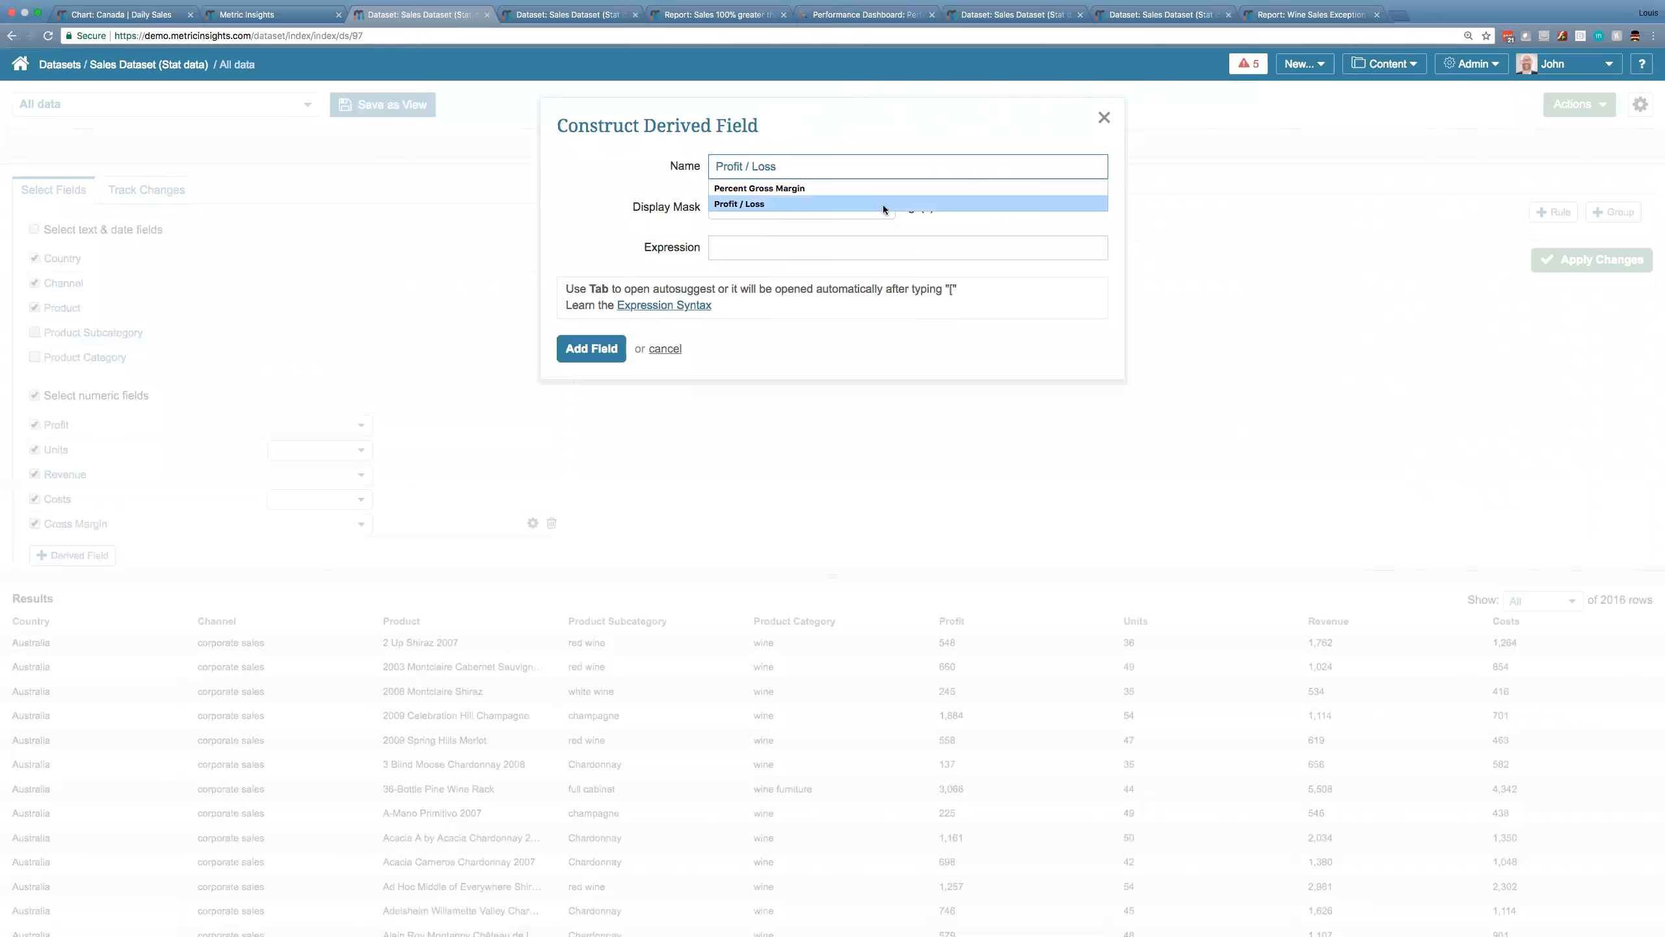
left_click(882, 205)
Set the Profit / Loss expression to [Revenue]-[Costs], add the field and apply the changes to the dataset results.
left_click(771, 251)
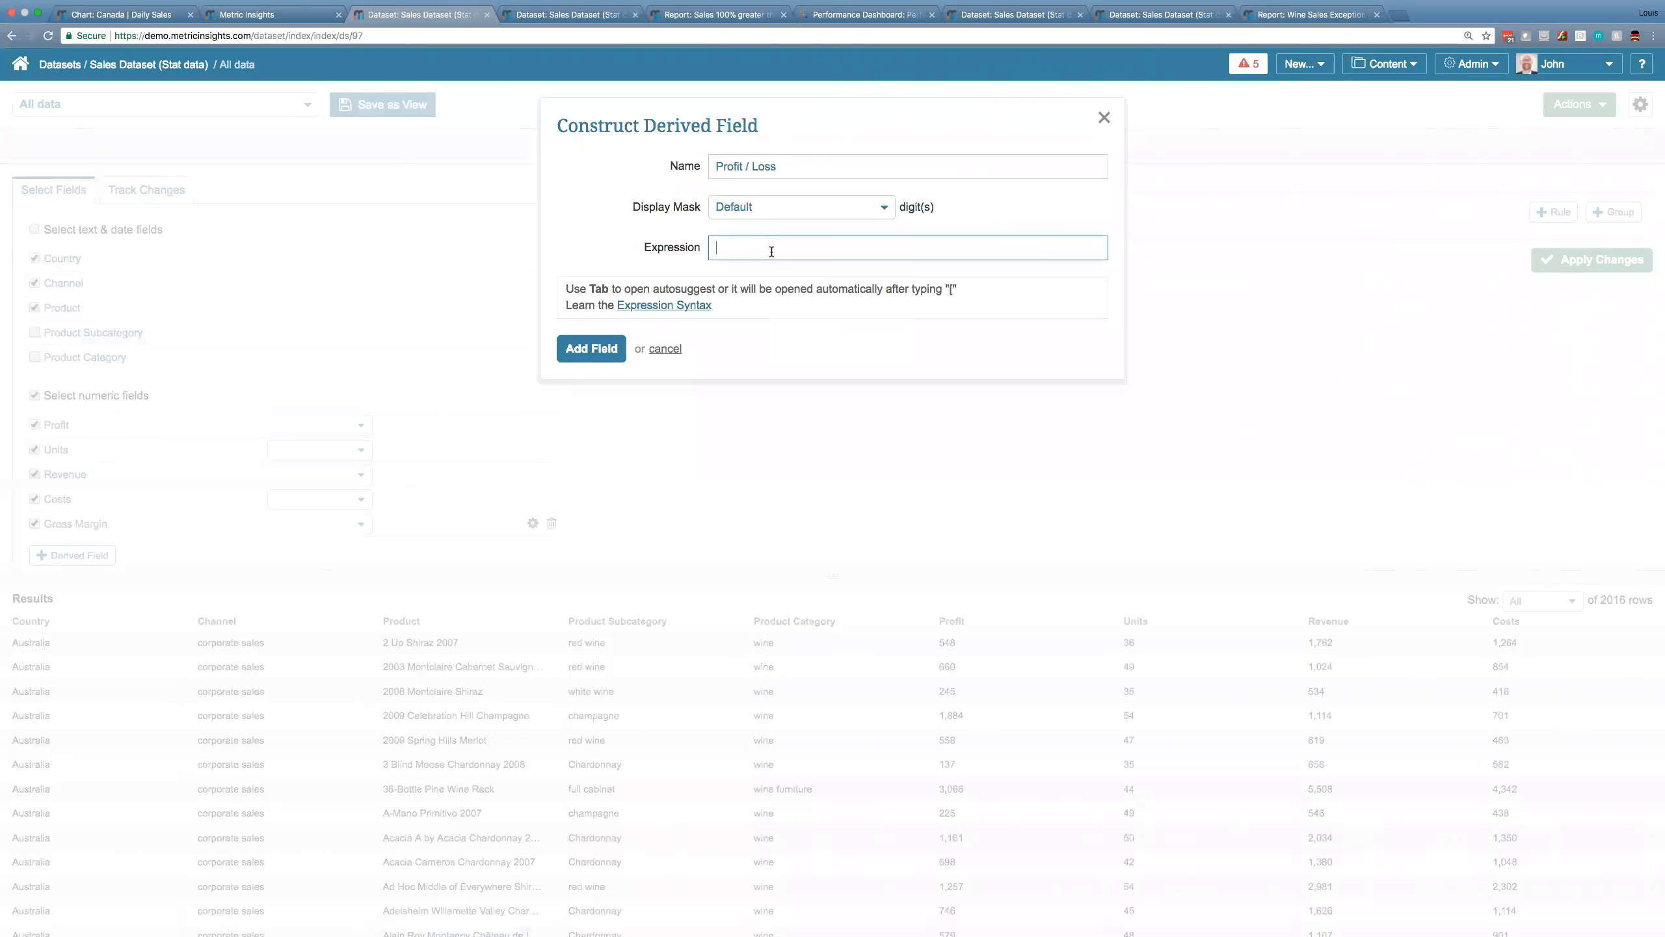
type("[")
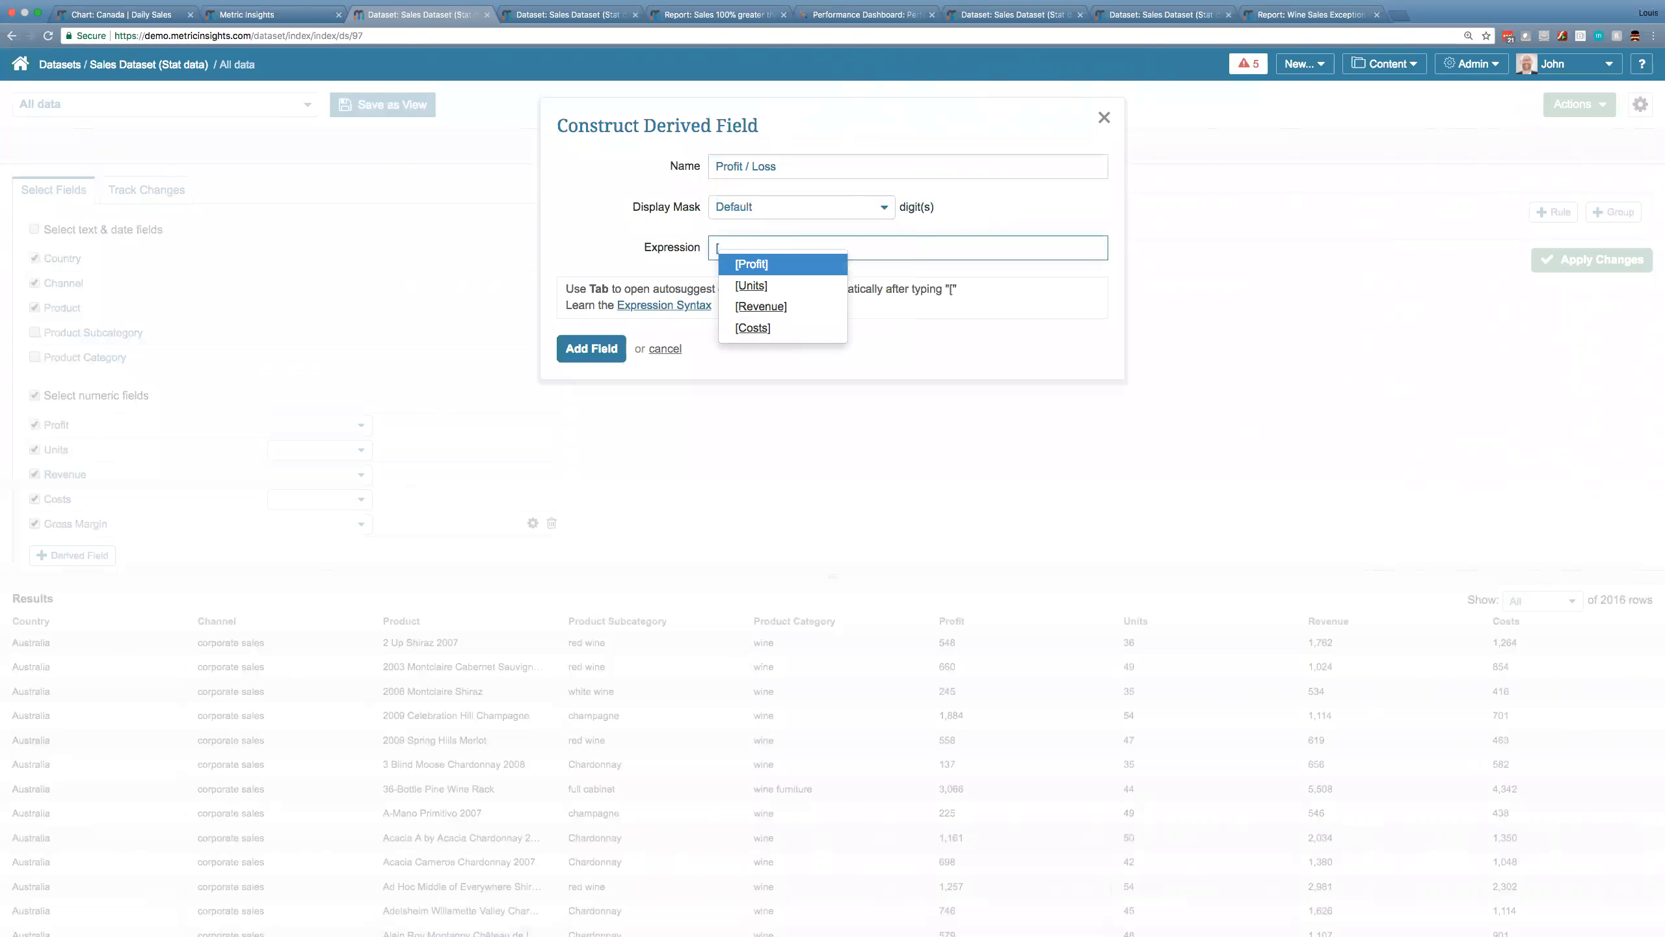
key("Down")
key("Down")
key("Down")
key("Up")
key("Return")
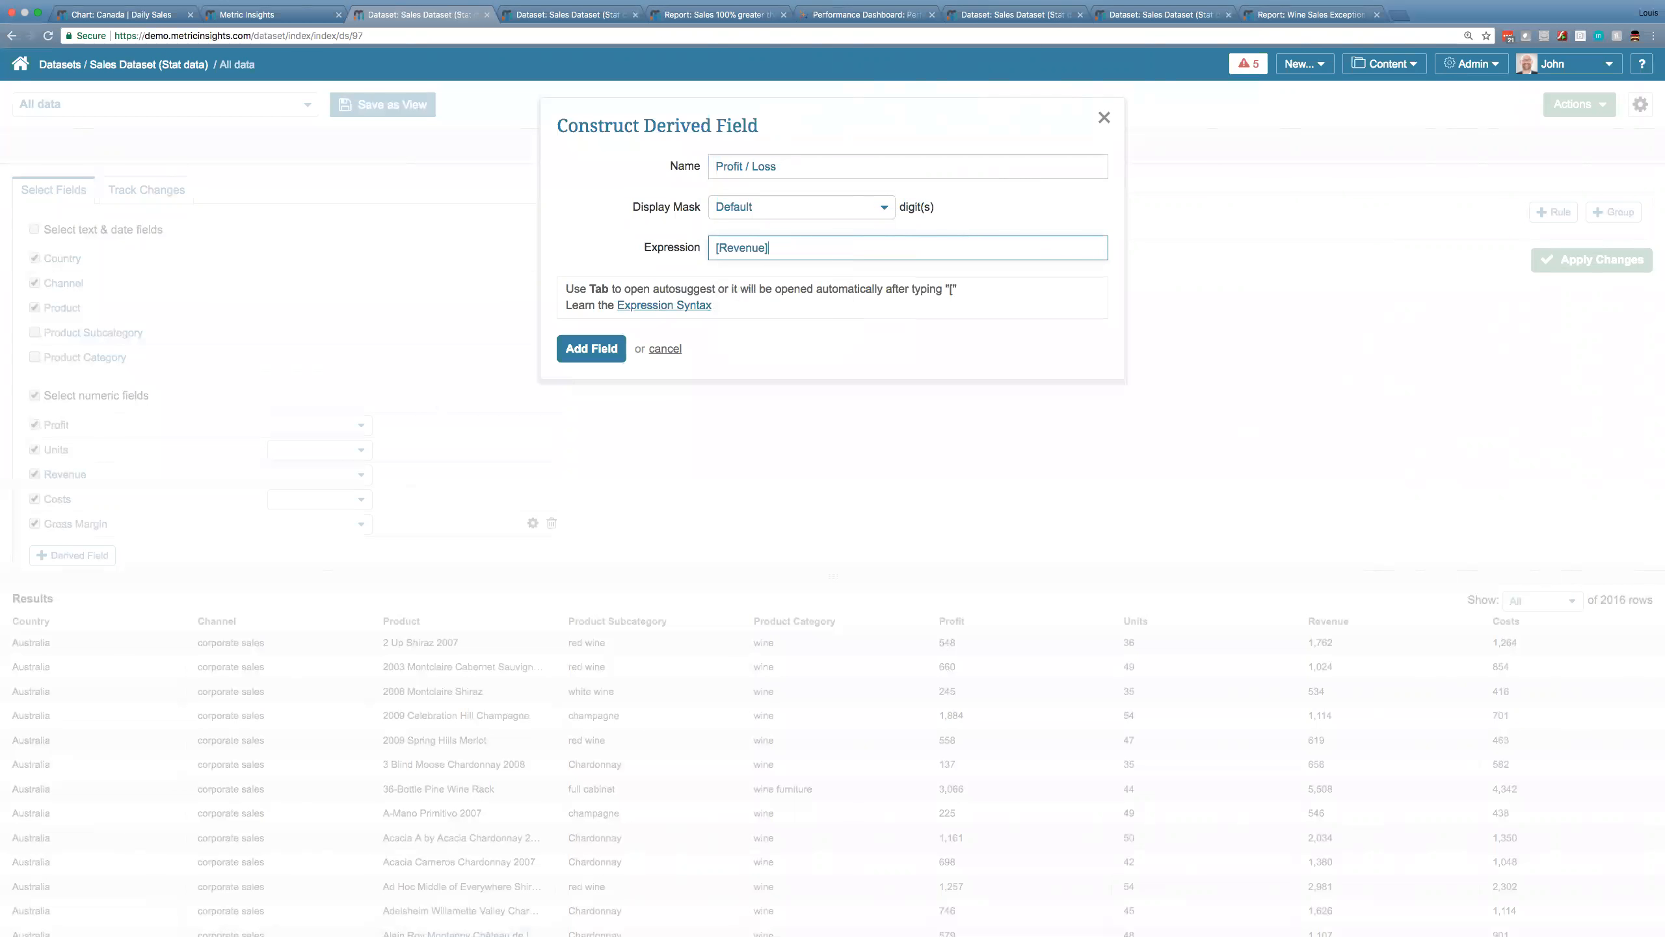
type("-[")
key("Down")
key("Down")
key("Down")
key("Return")
left_click(588, 346)
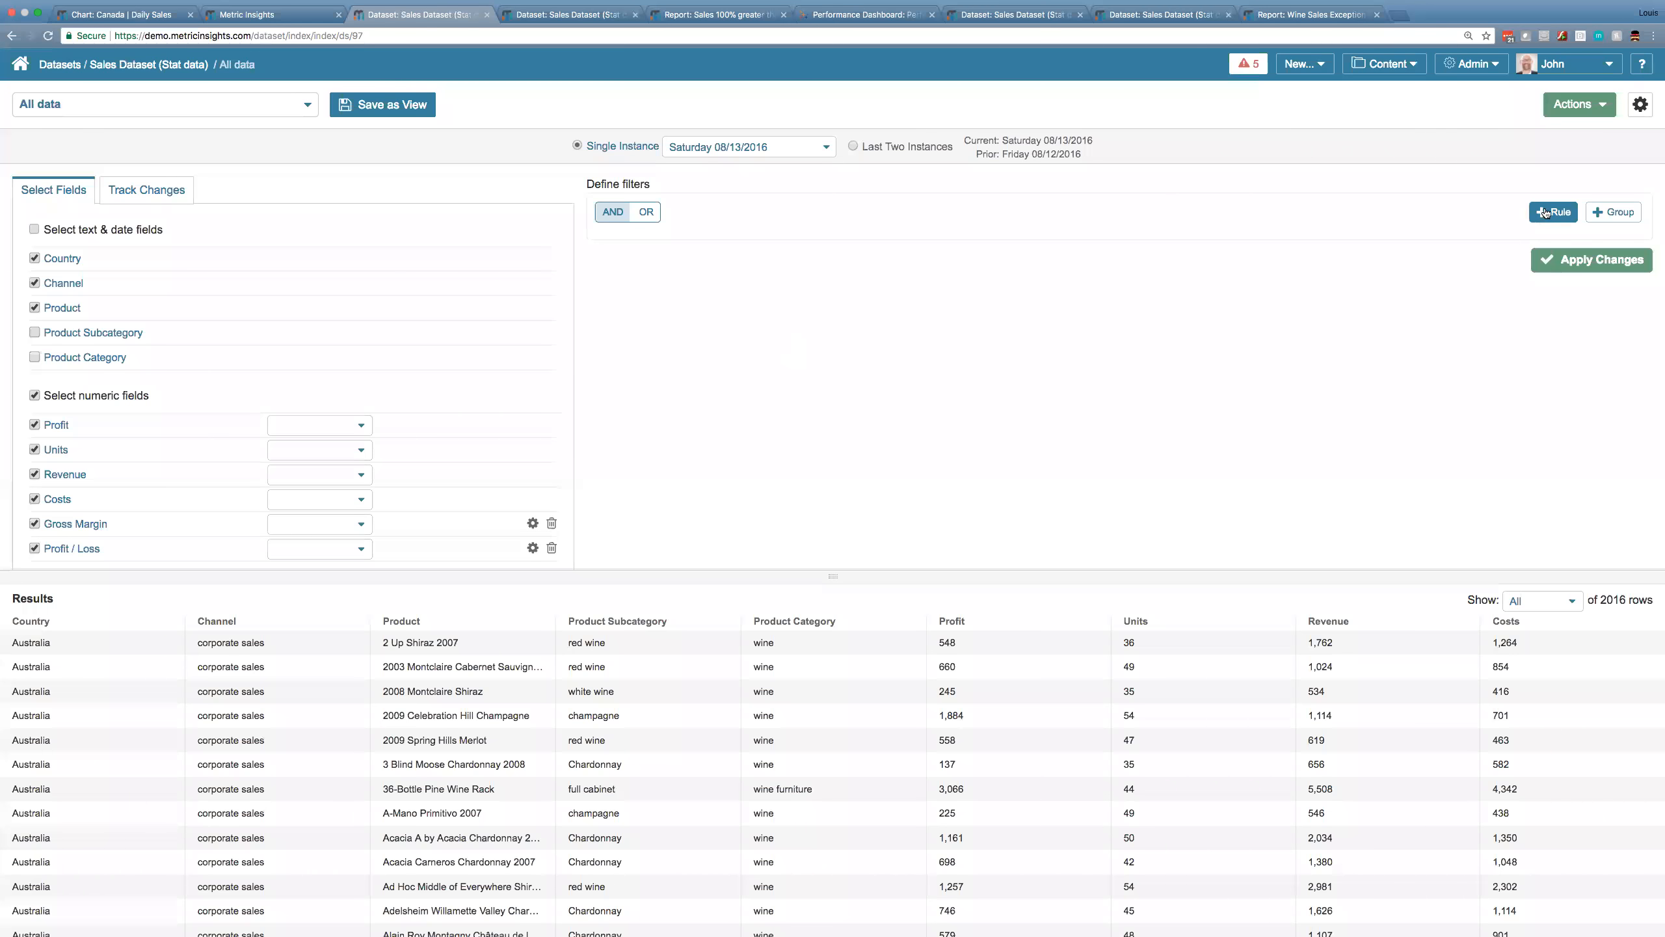
left_click(1594, 268)
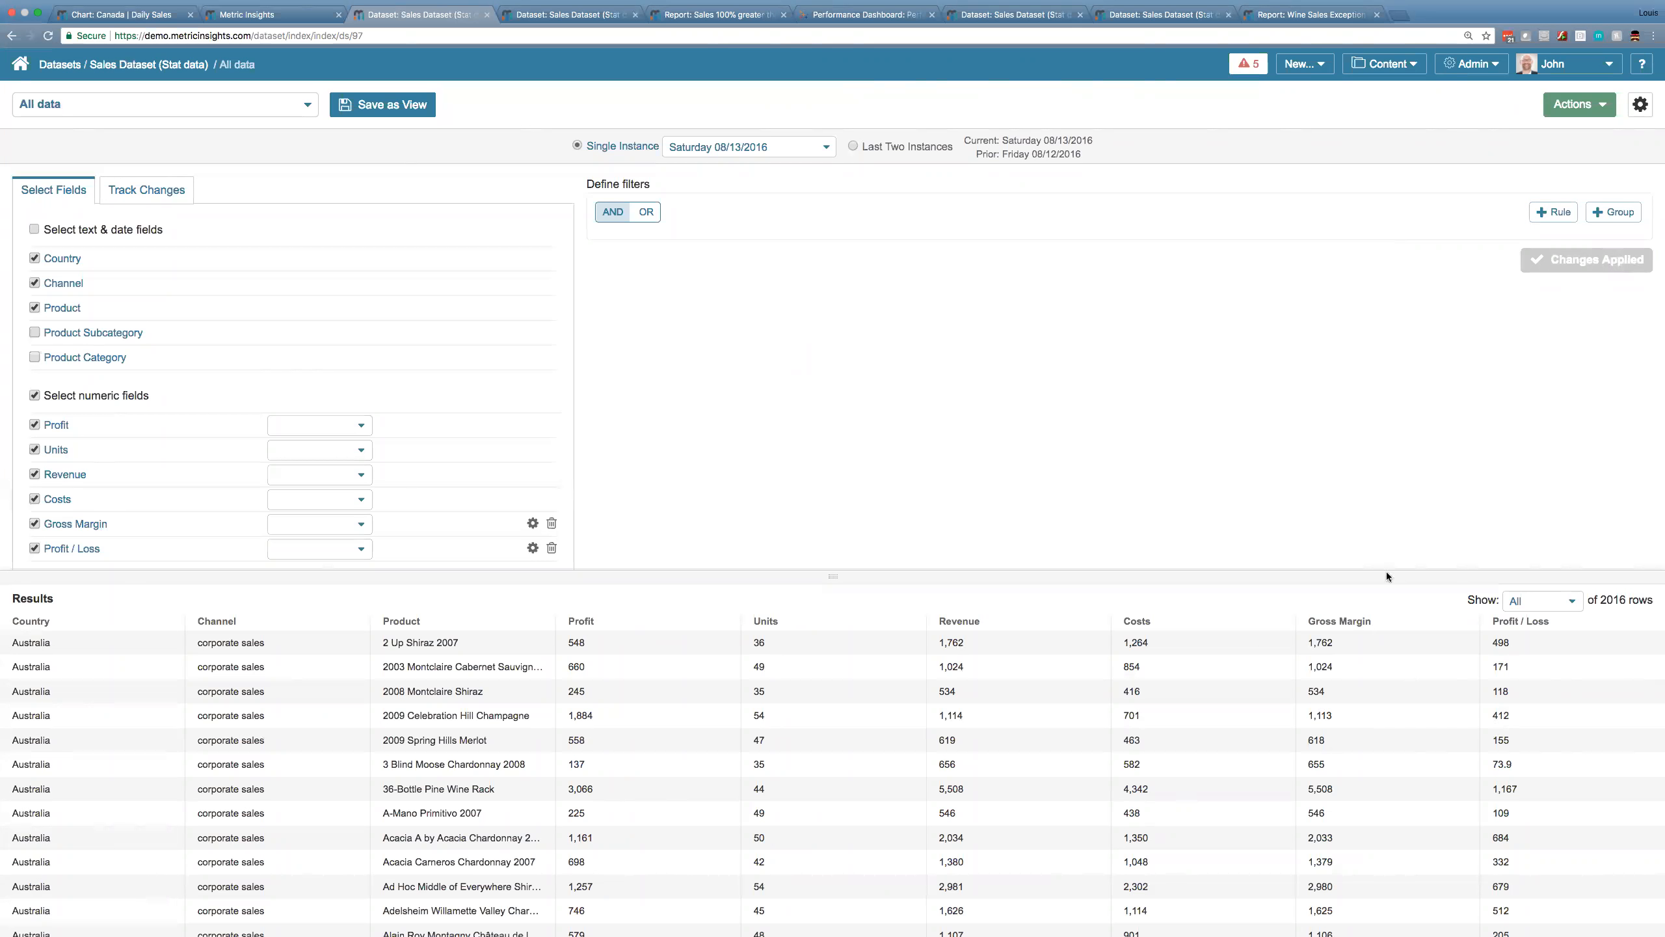
Add a filter rule for Gross Margin is less than a value of 0 and apply it to the dataset.
left_click(1556, 213)
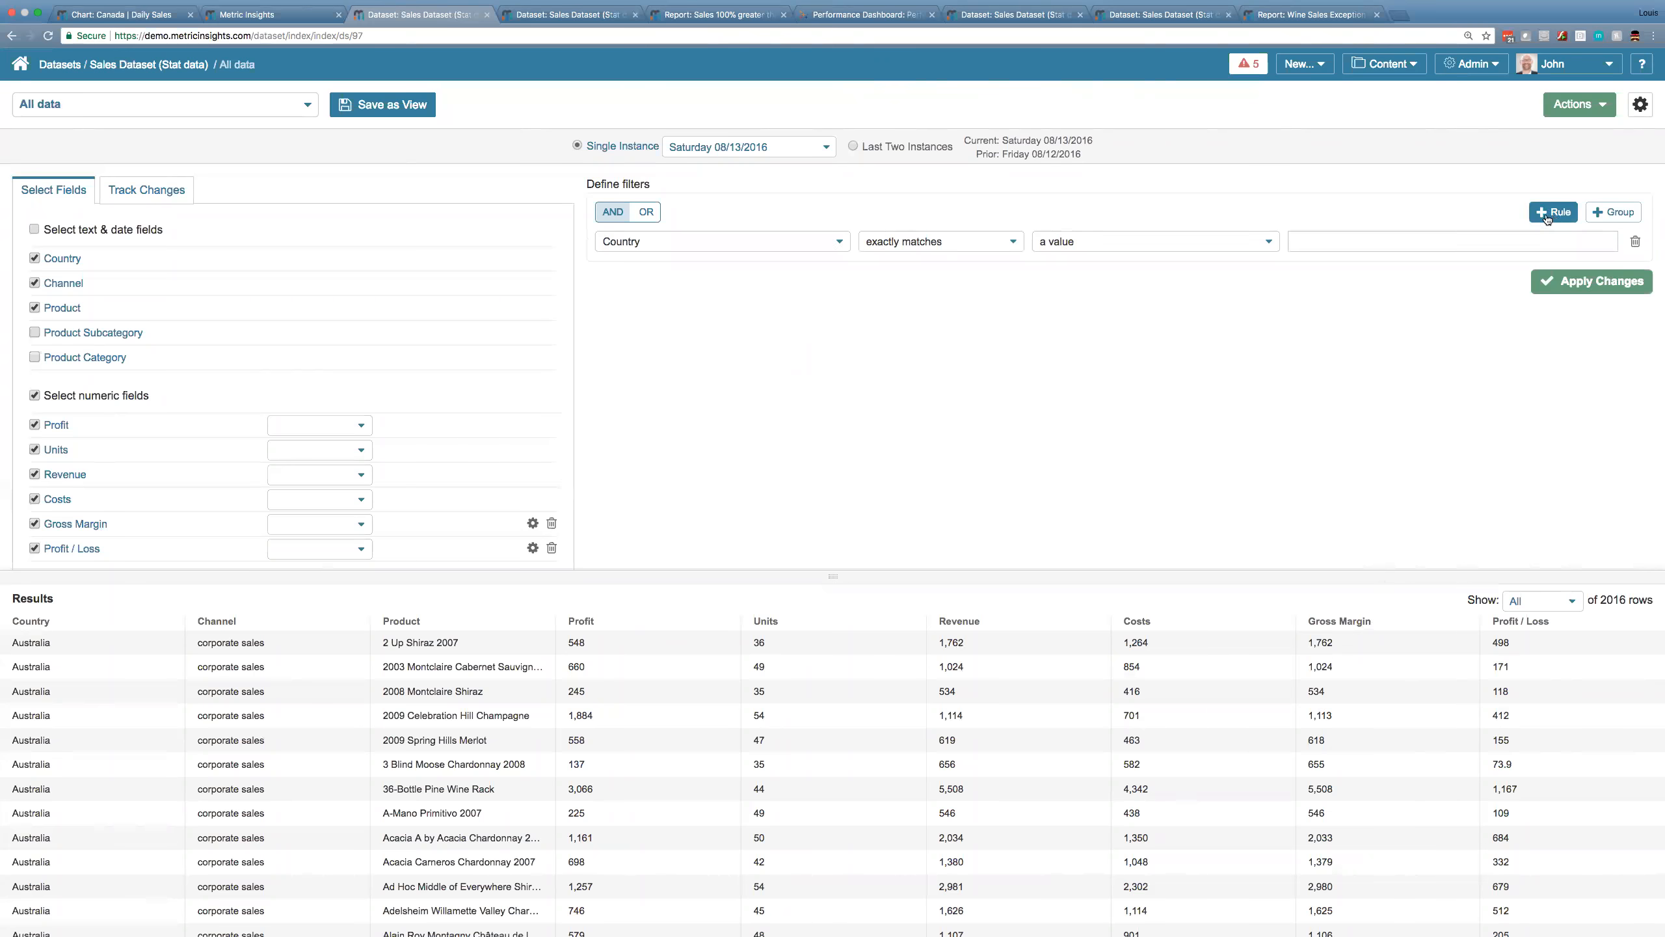
left_click(846, 241)
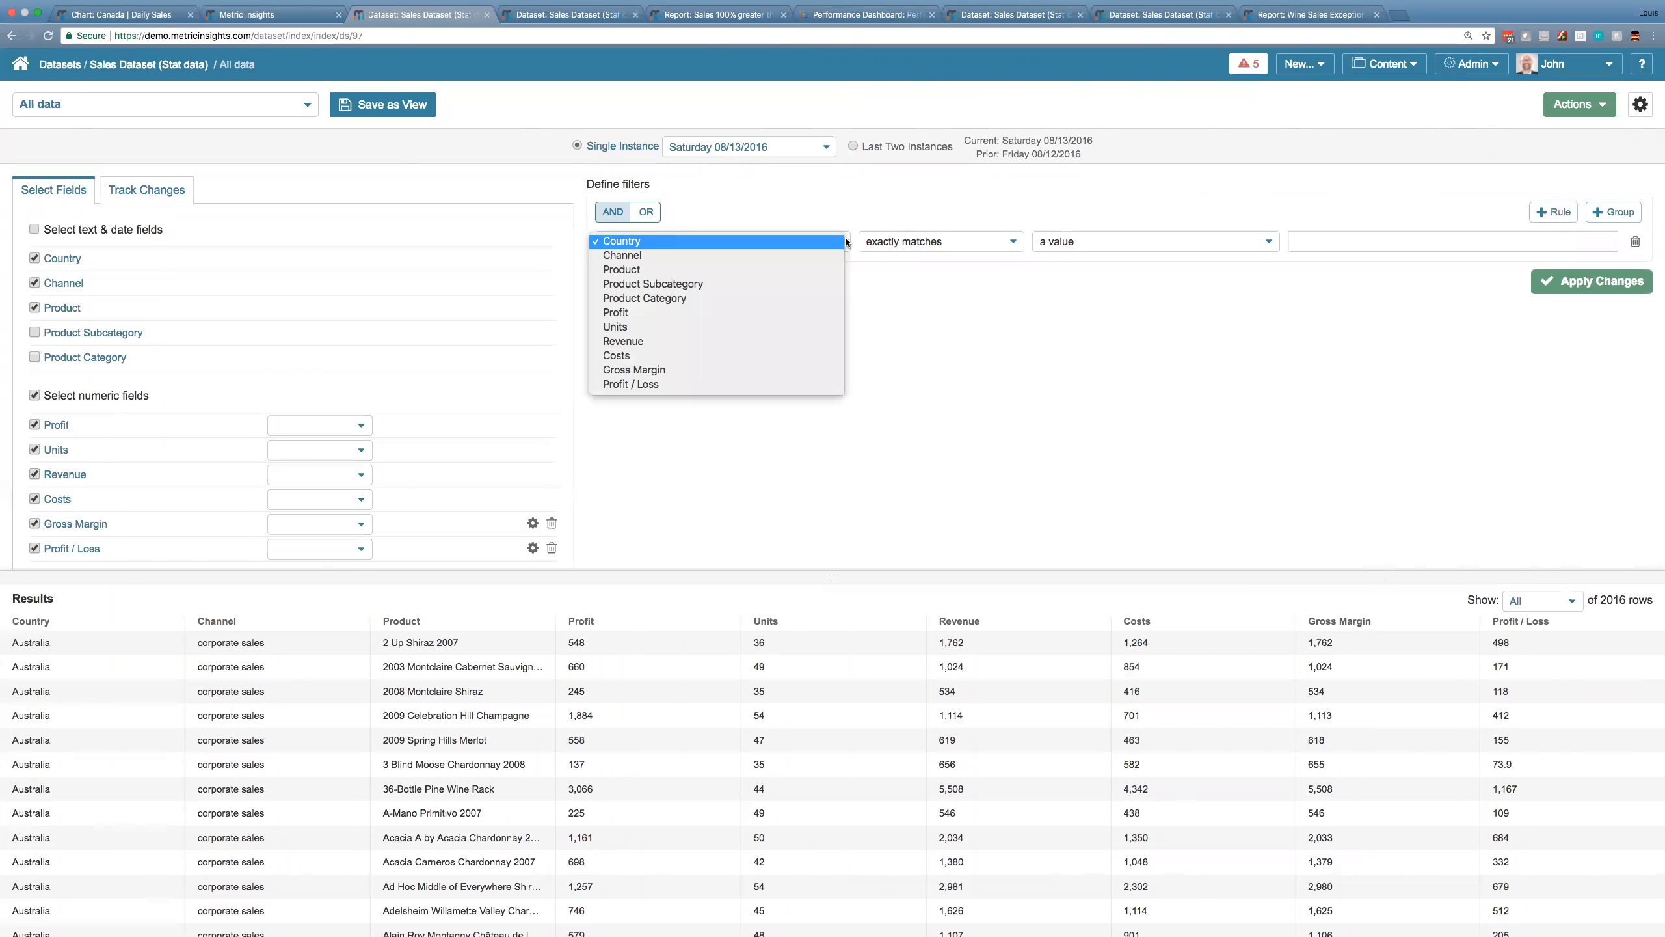
left_click(786, 369)
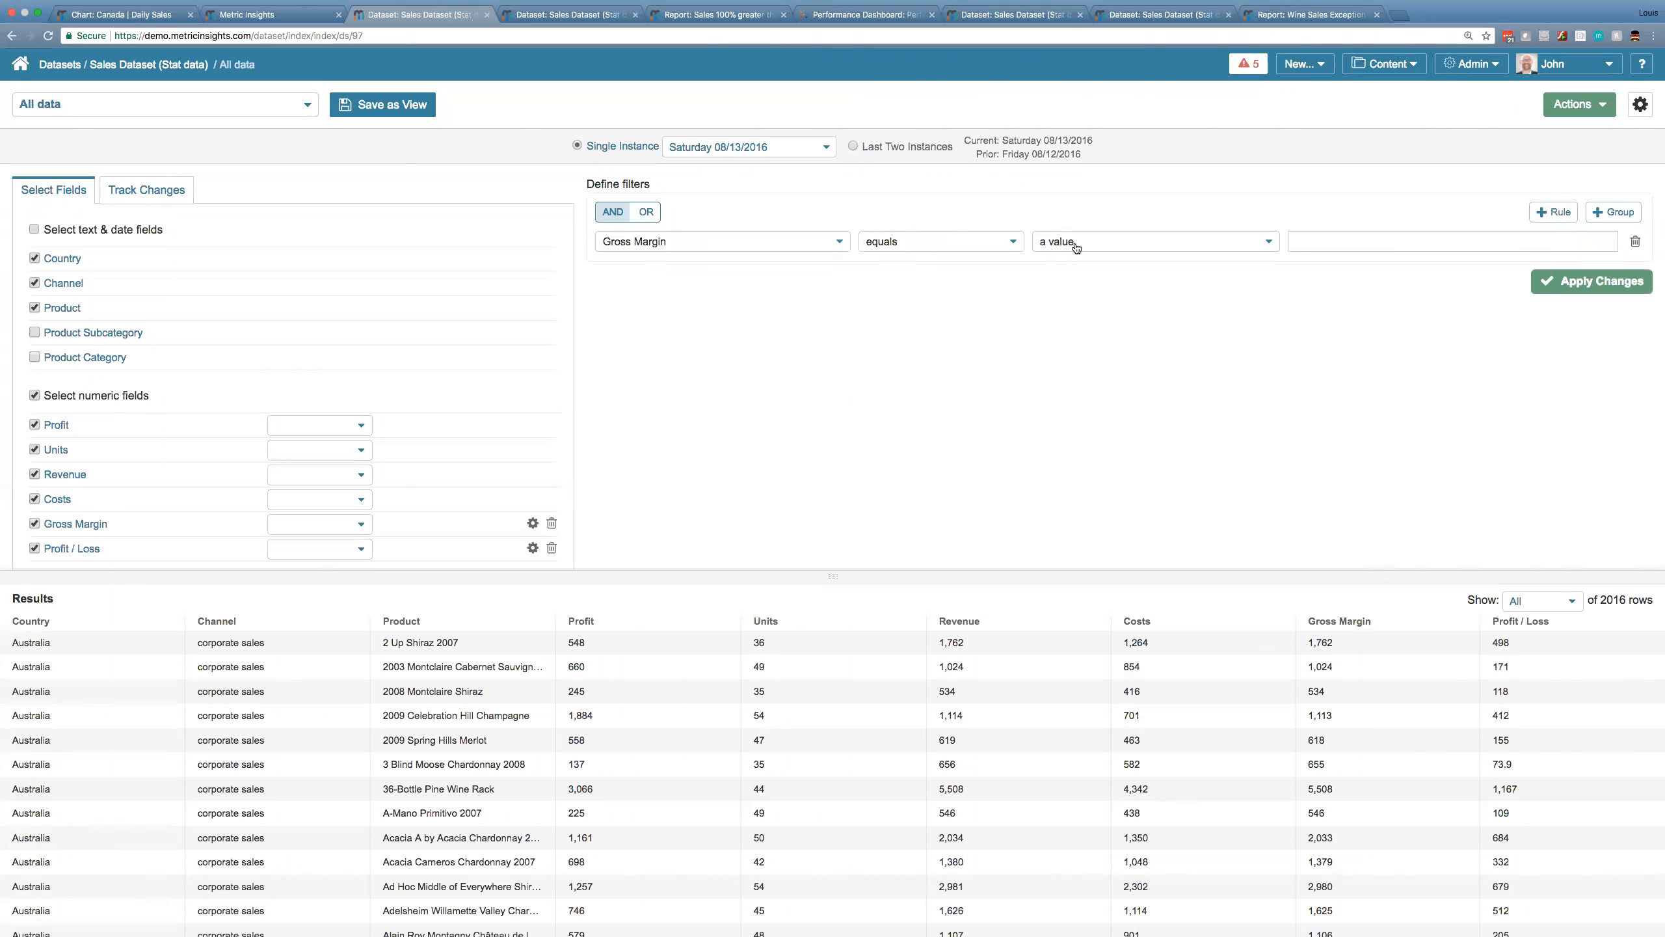
left_click(1003, 247)
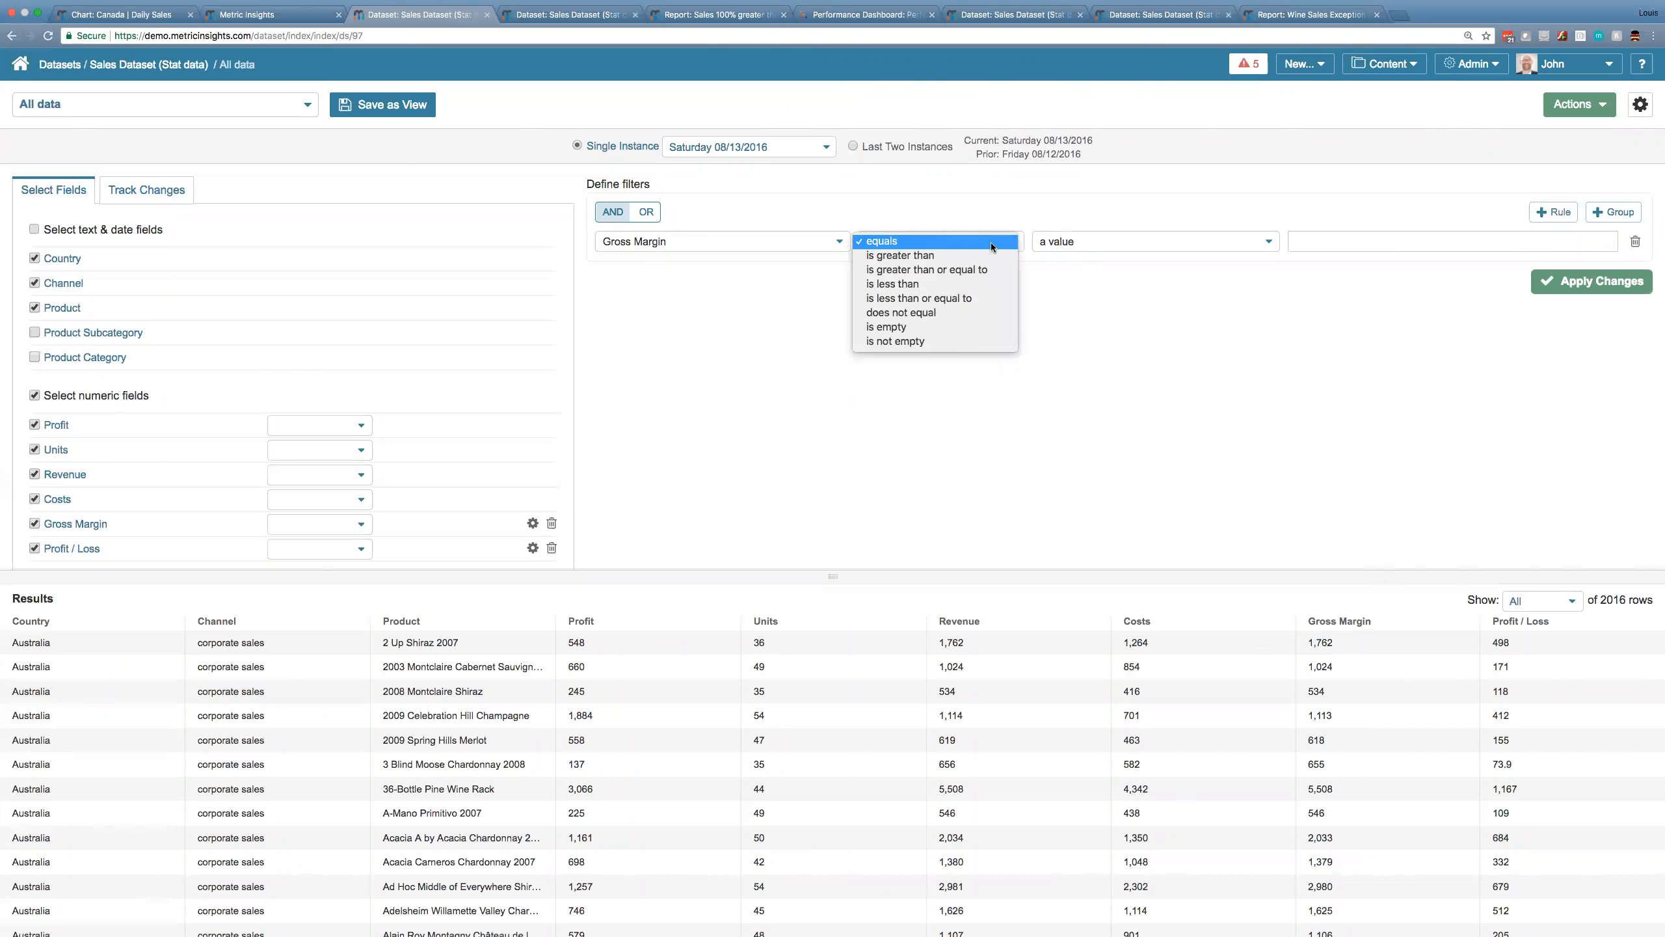
left_click(979, 284)
left_click(1324, 241)
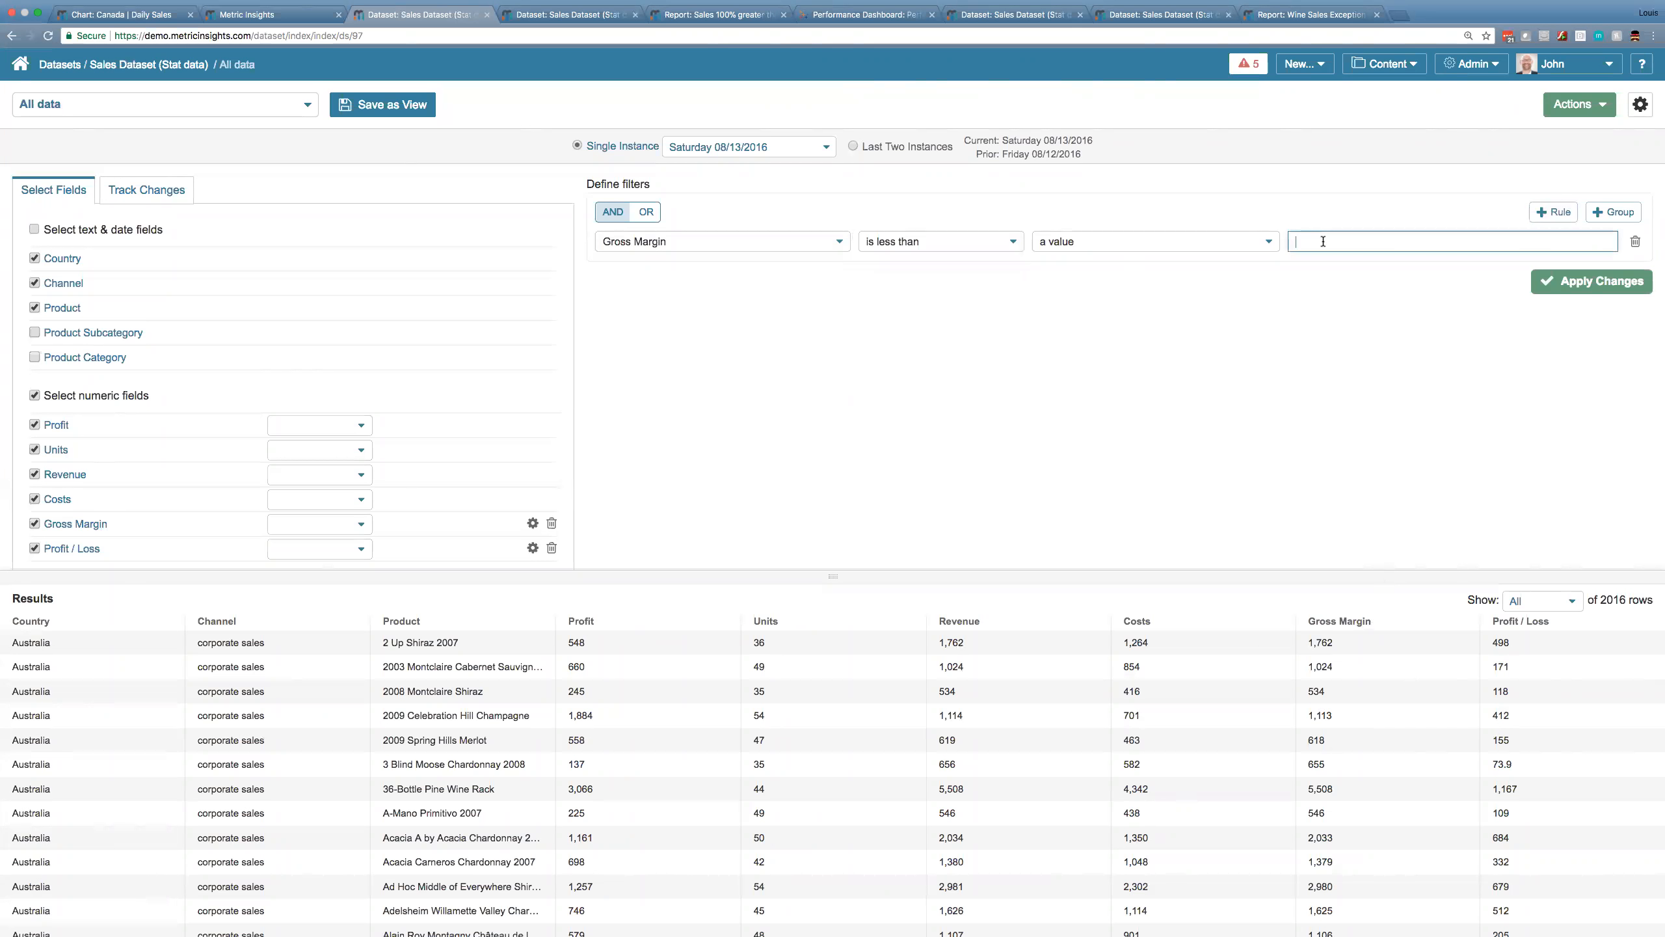
type("0")
left_click(1586, 285)
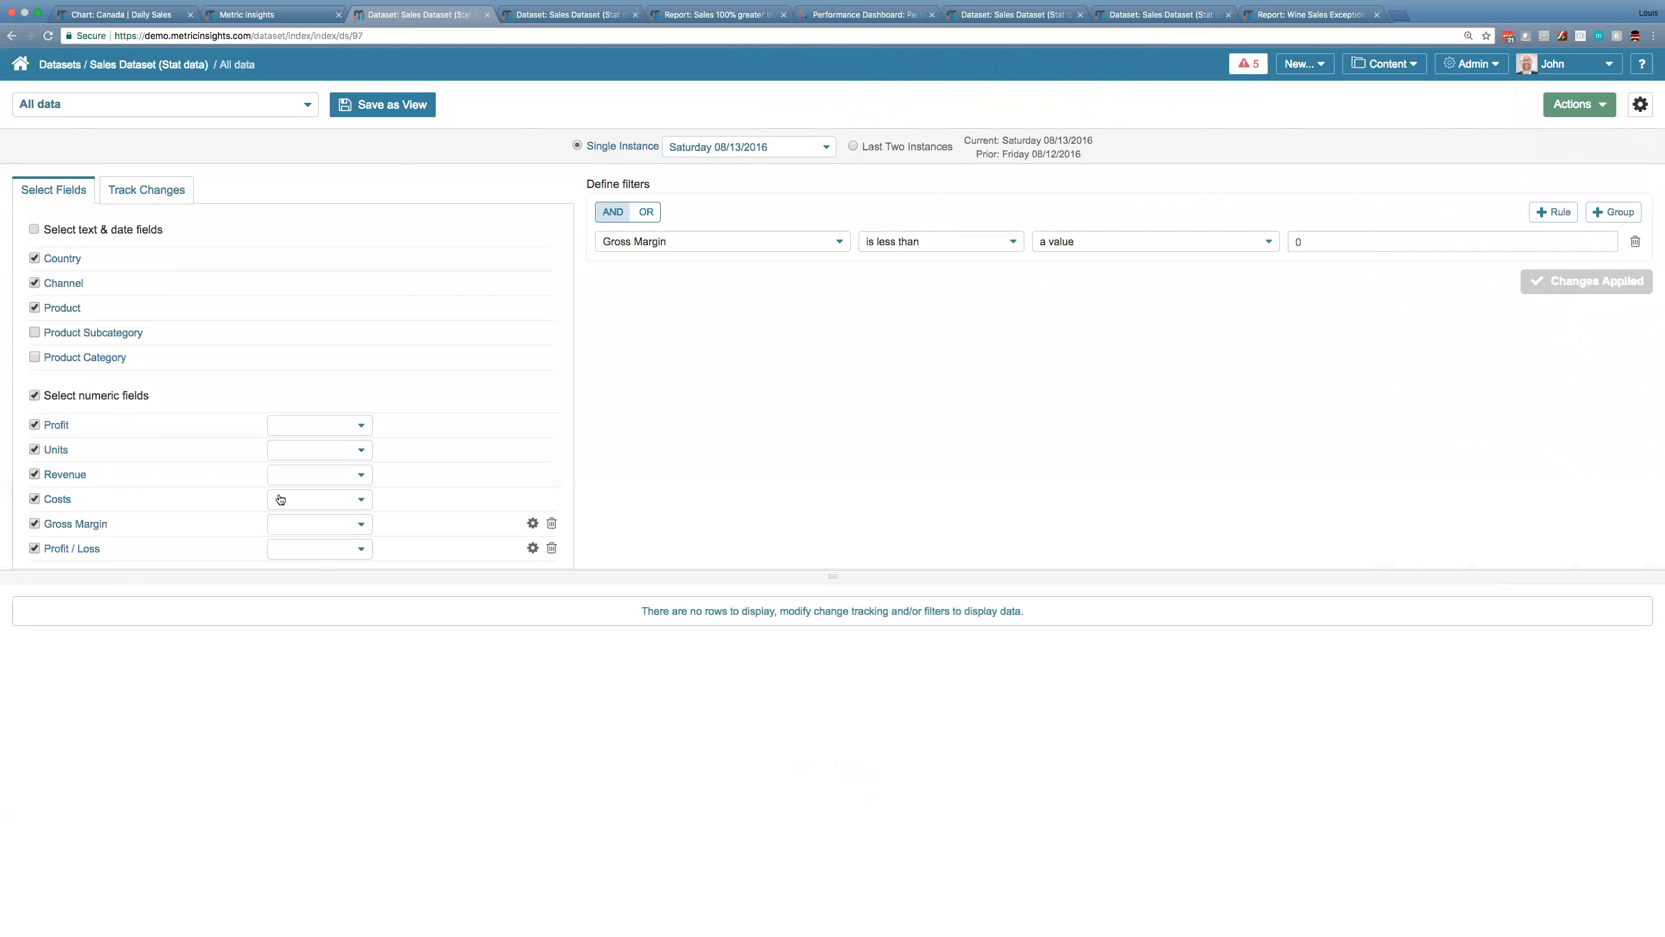
Correct the Gross Margin expression to divide ([Revenue]-[Costs]) by [Revenue], update the field and reapply the dataset changes.
left_click(532, 523)
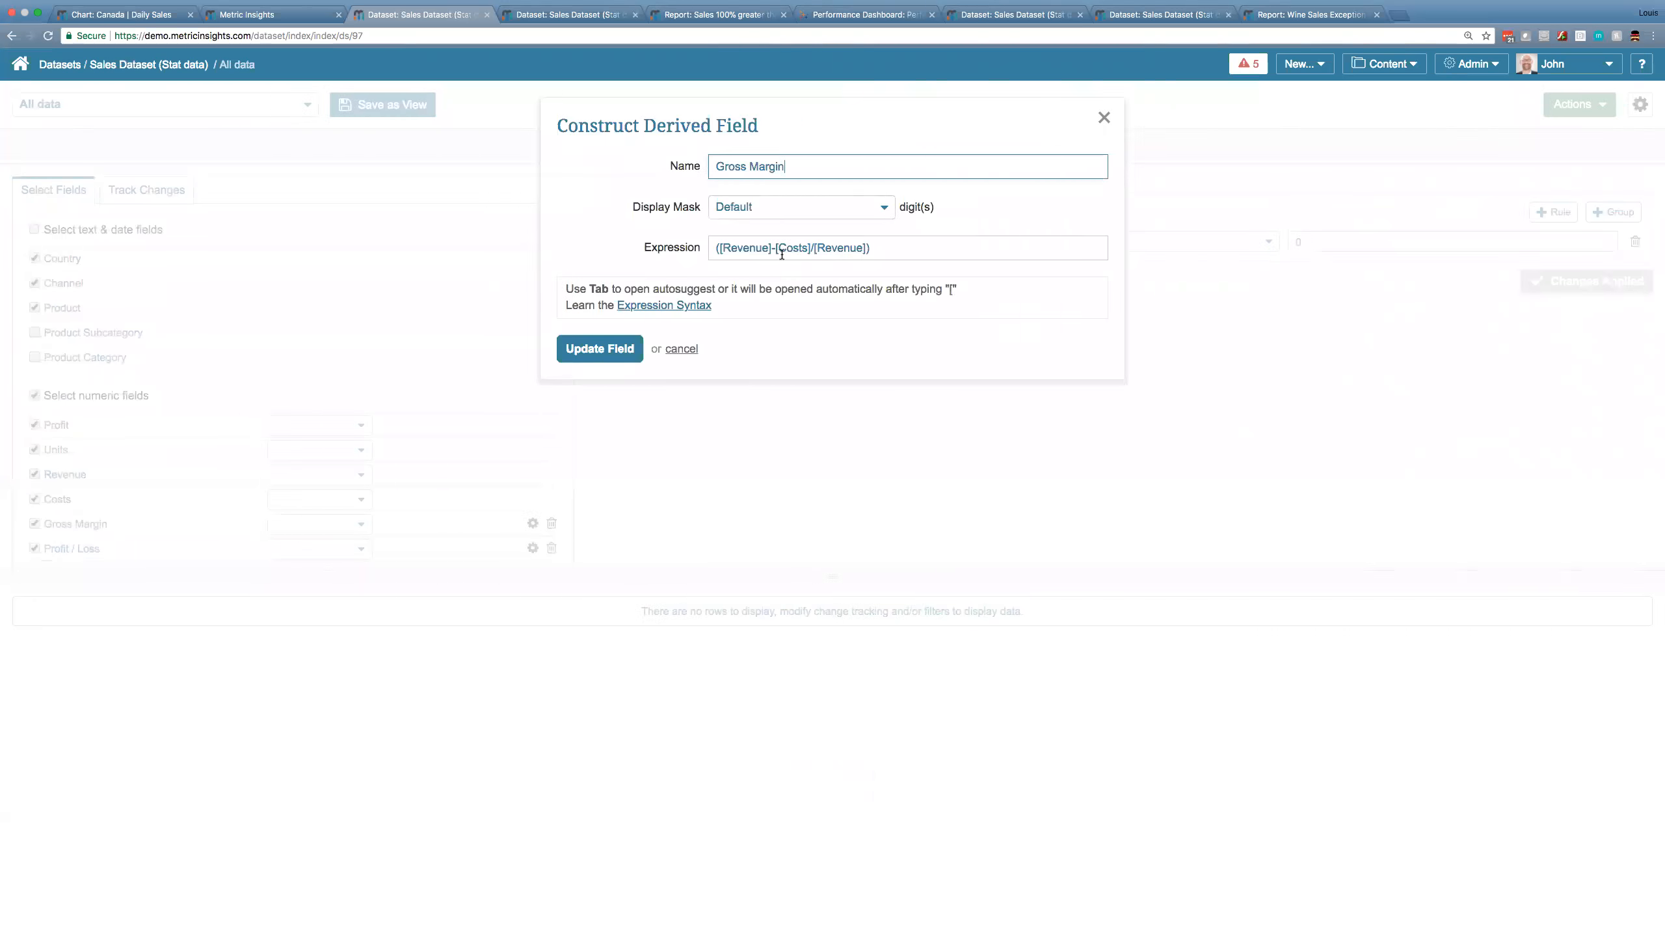
left_click(886, 248)
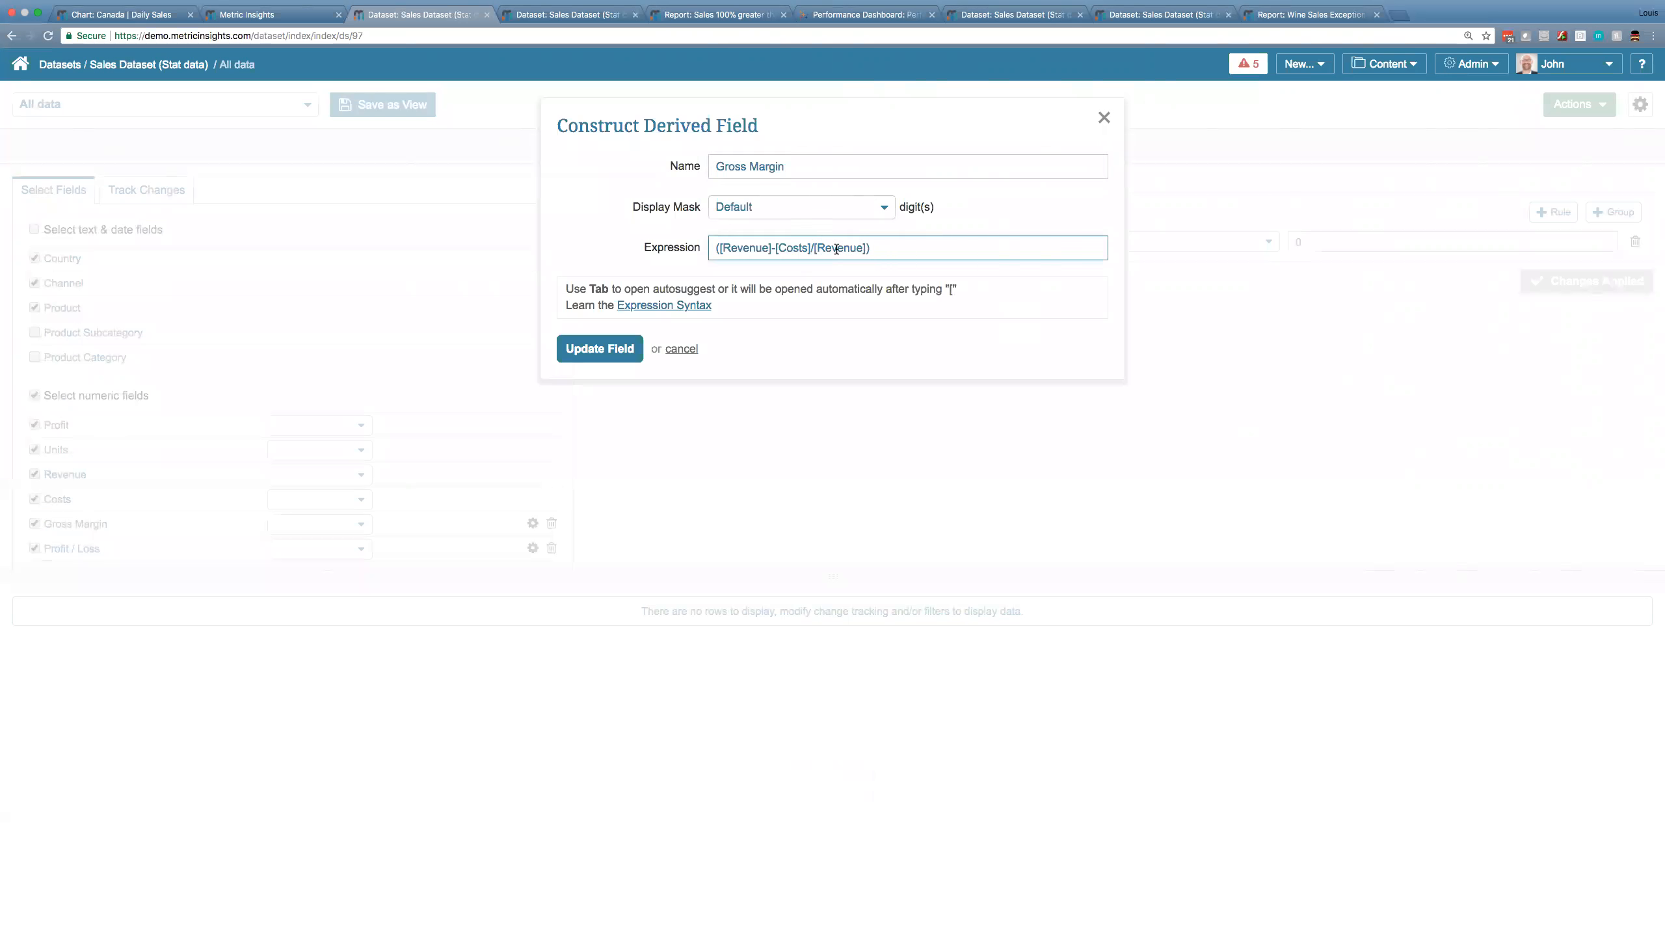
type(")")
left_click(585, 341)
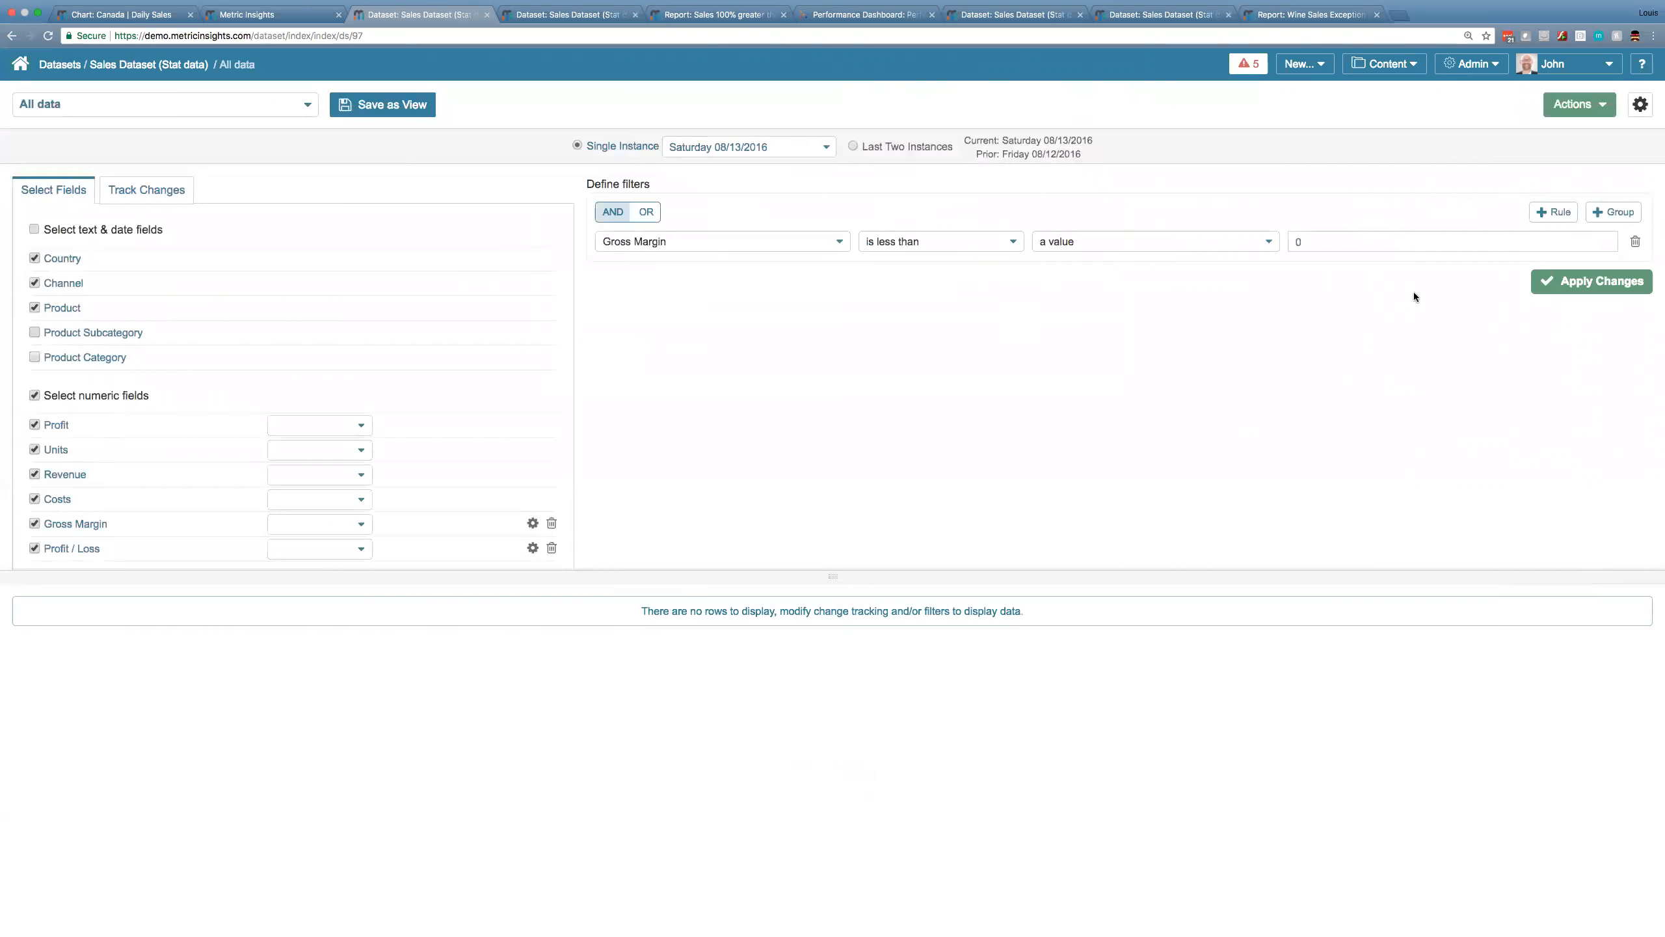
left_click(1642, 287)
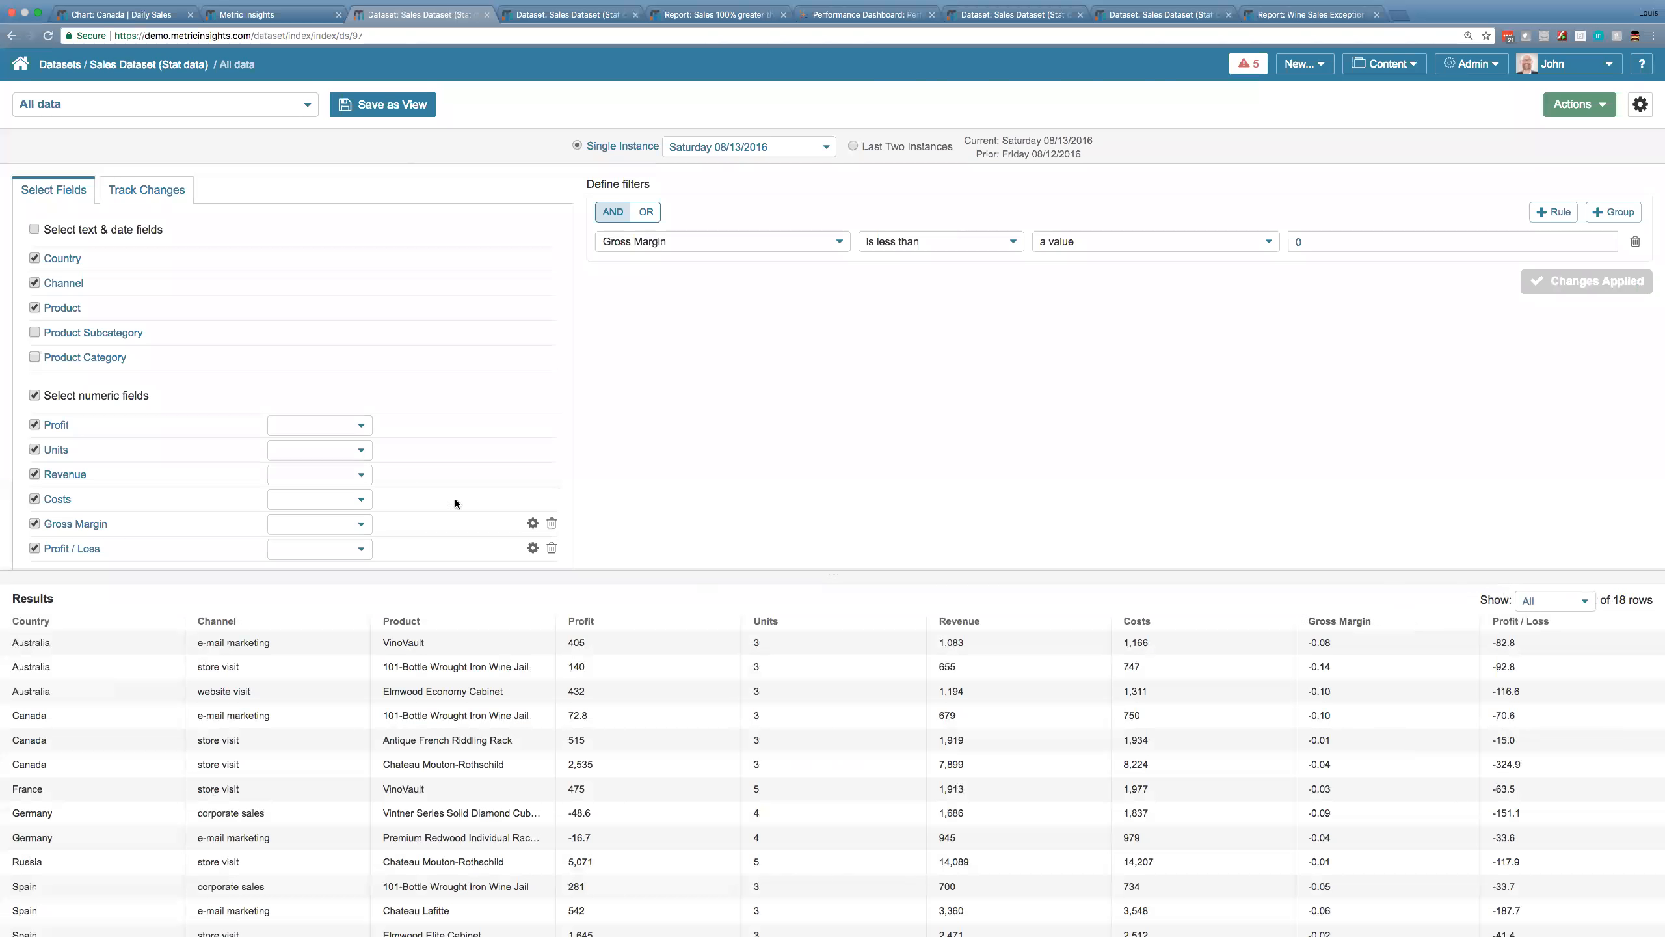
Set the Gross Margin derived field's display mask to the 12.3% format and update the field.
left_click(532, 523)
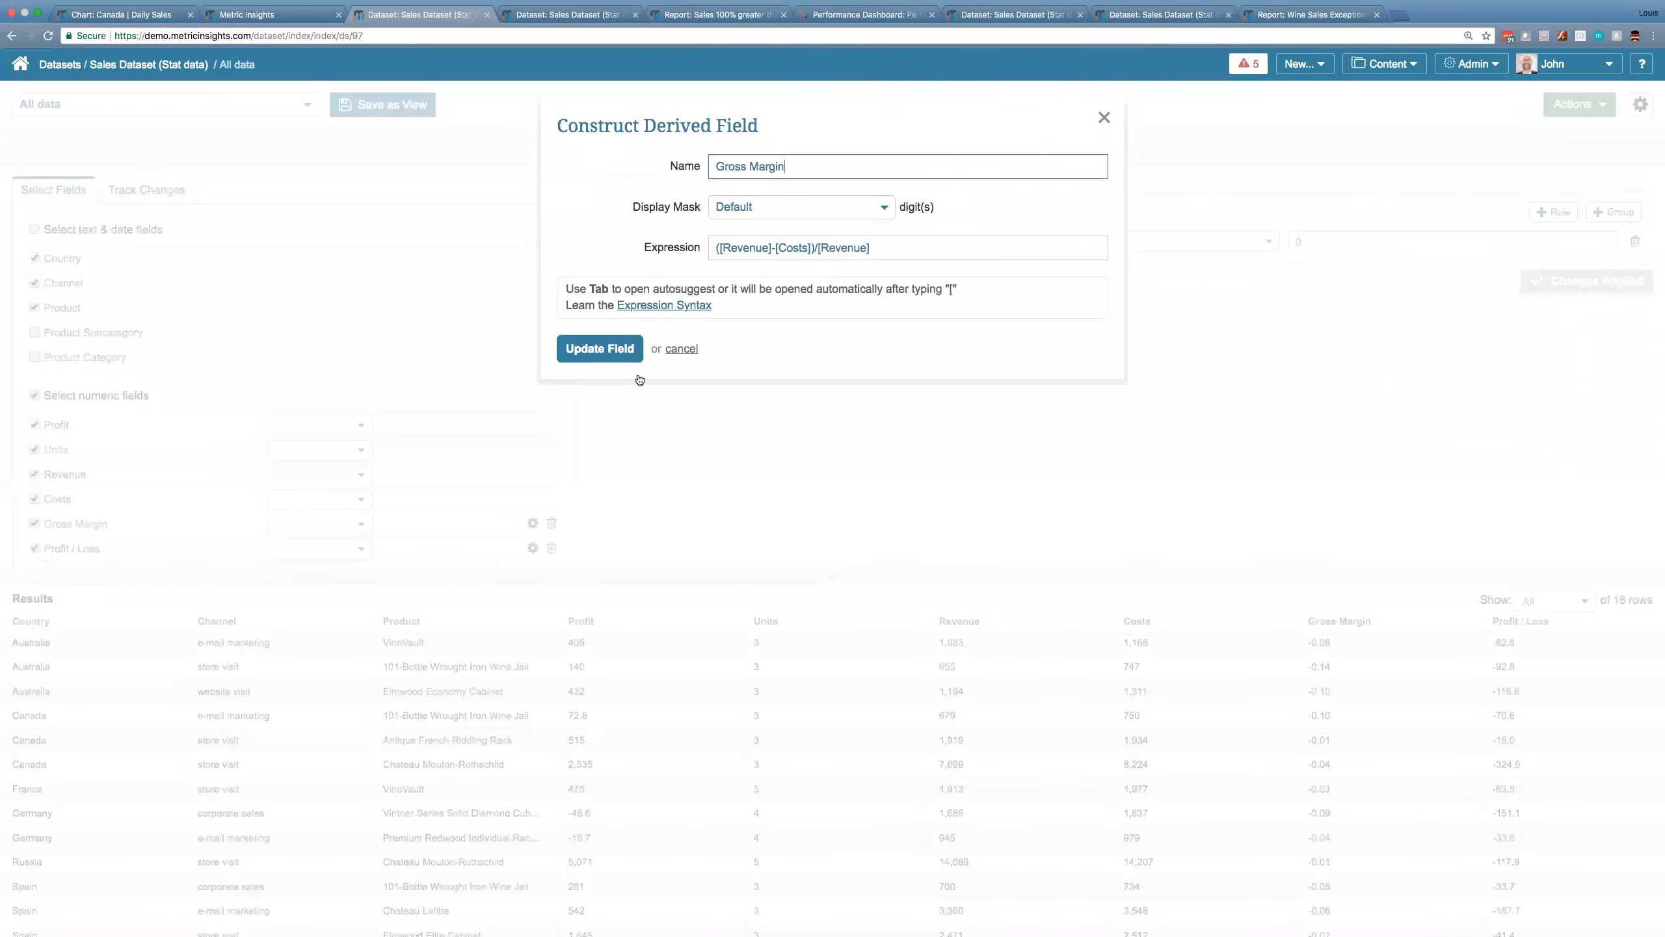
left_click(815, 210)
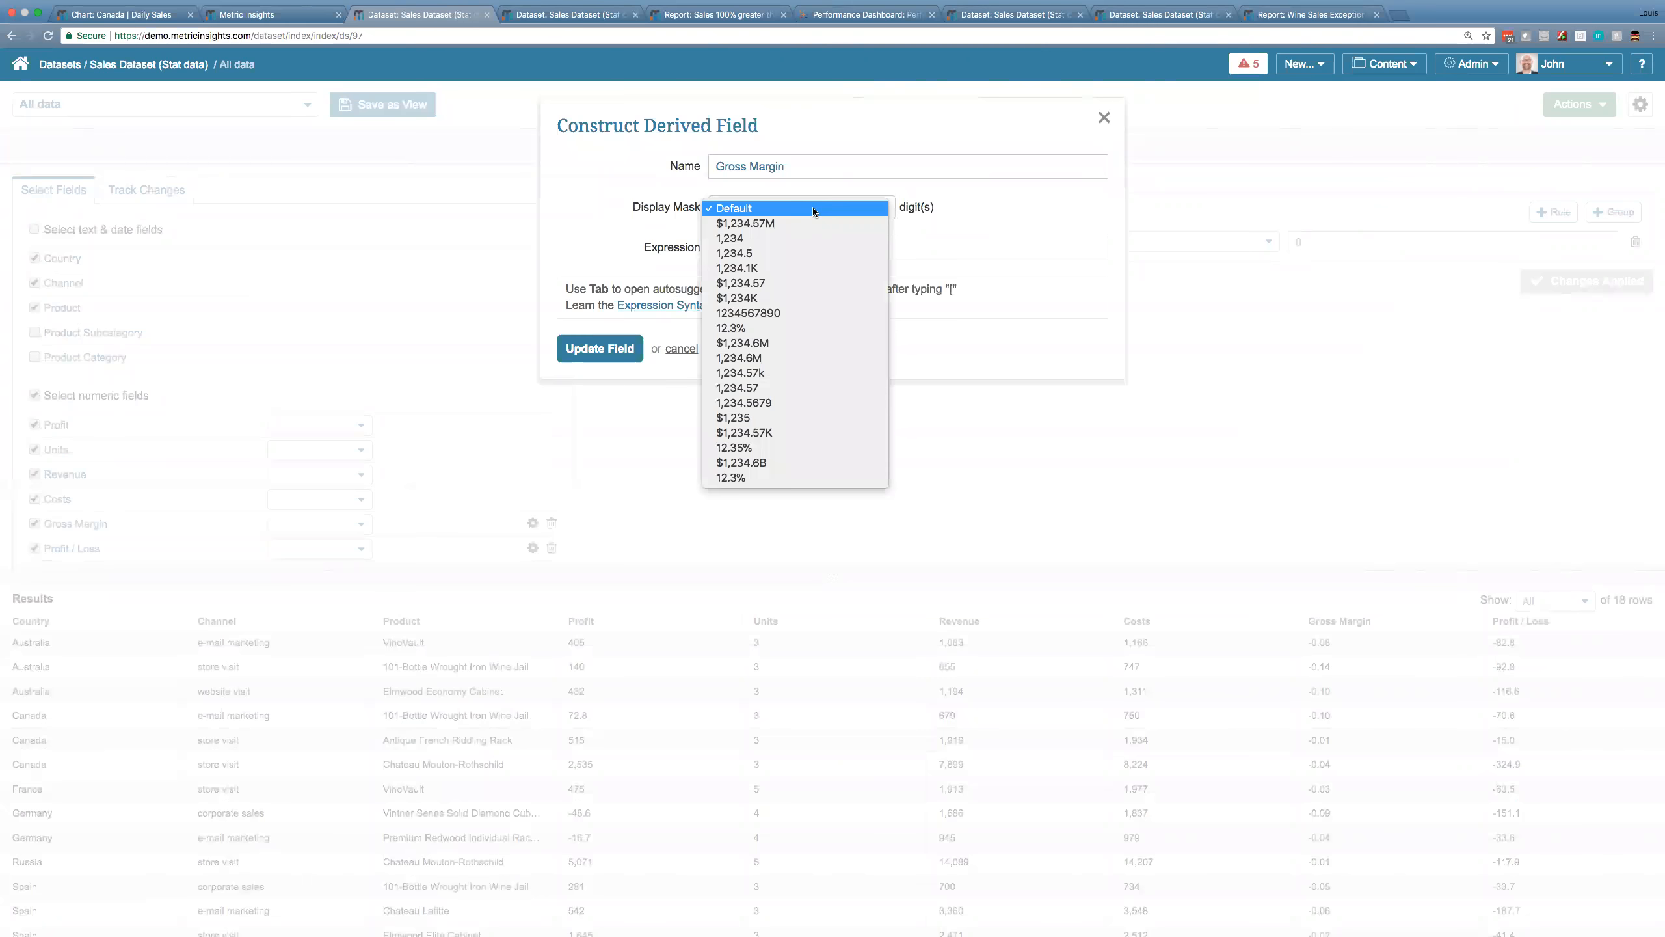
left_click(794, 327)
left_click(600, 348)
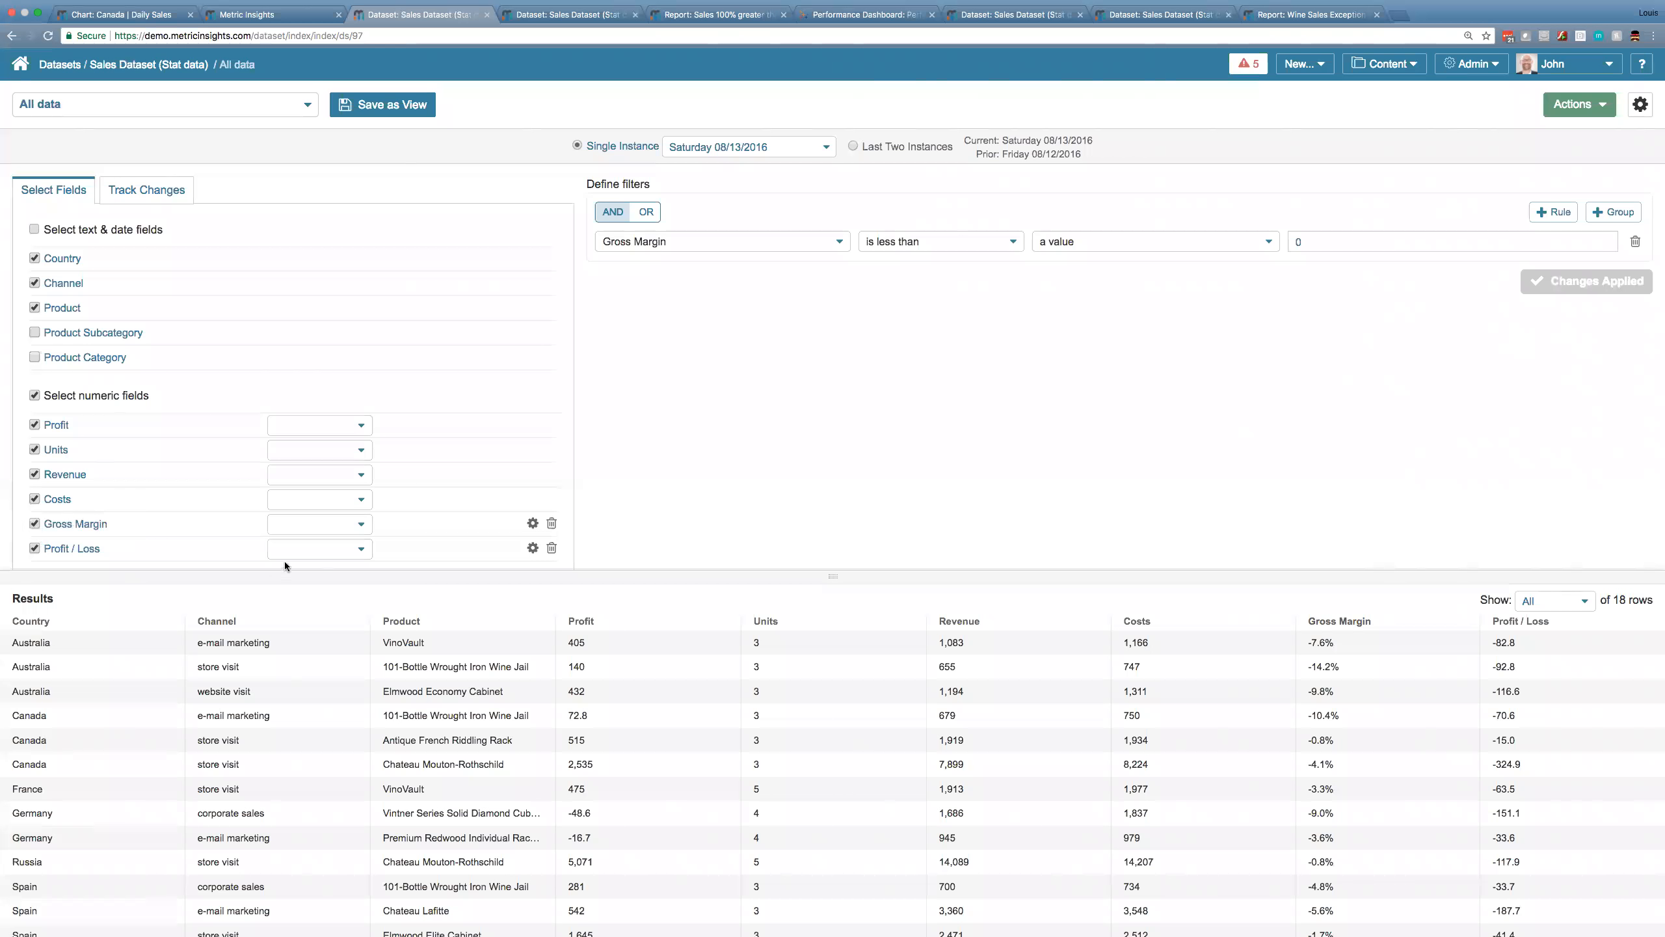
Add a second filter rule for Profit / Loss is less than a value of -100 and apply it to the dataset.
scroll(285, 551, "down", 1)
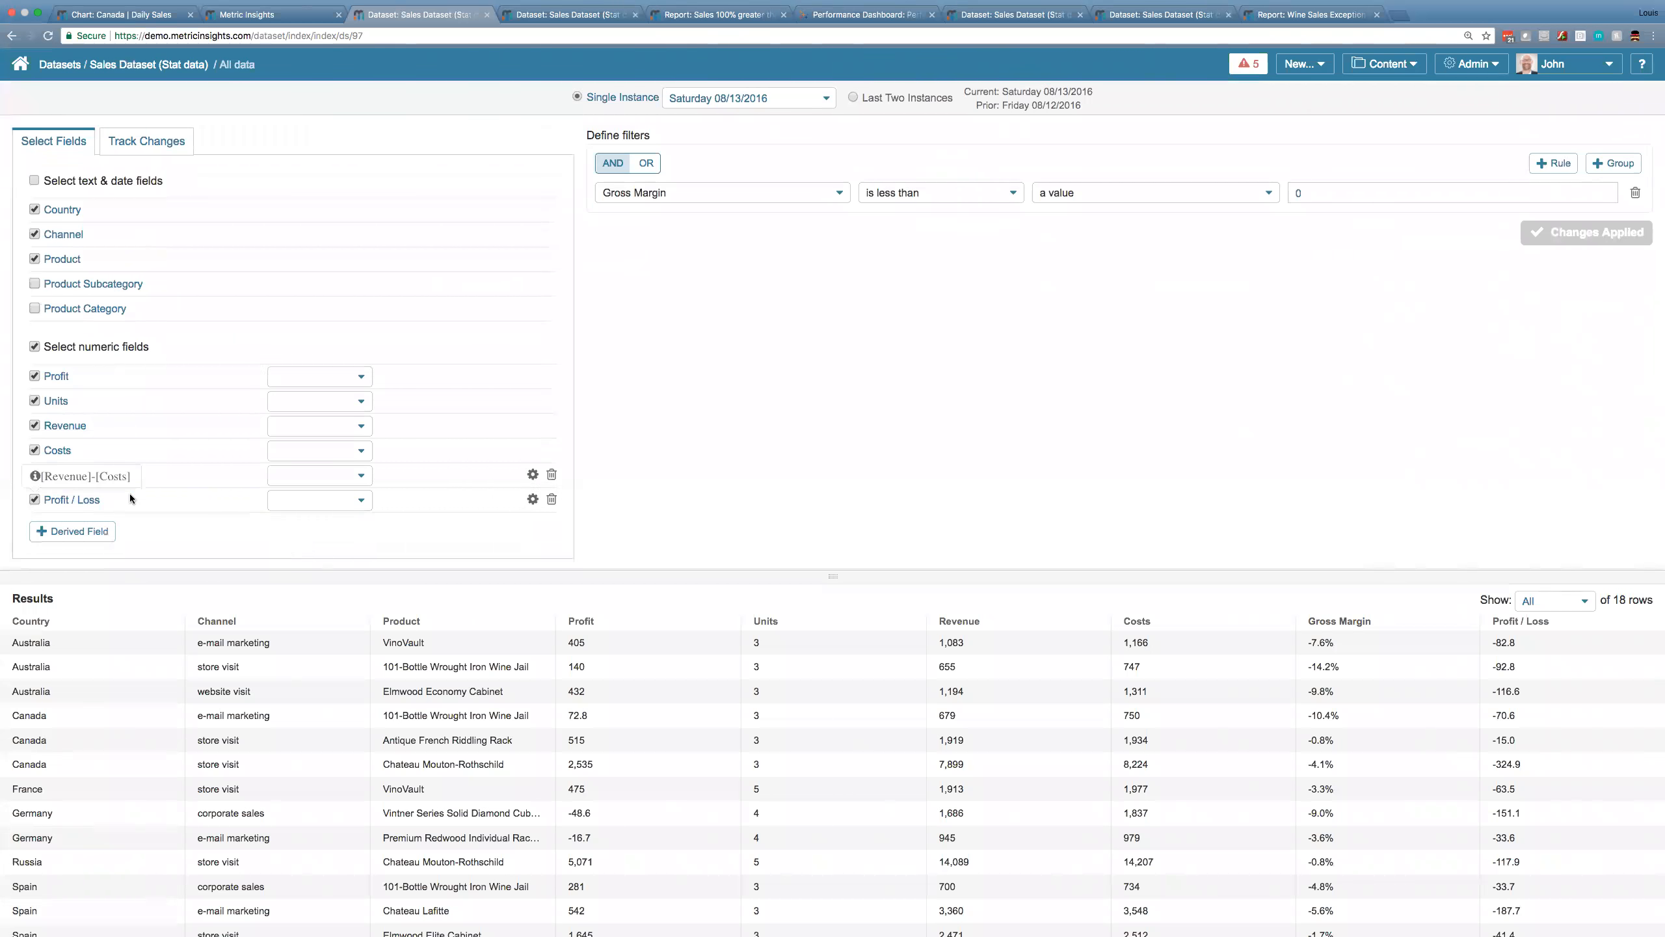
left_click(1554, 165)
left_click(842, 239)
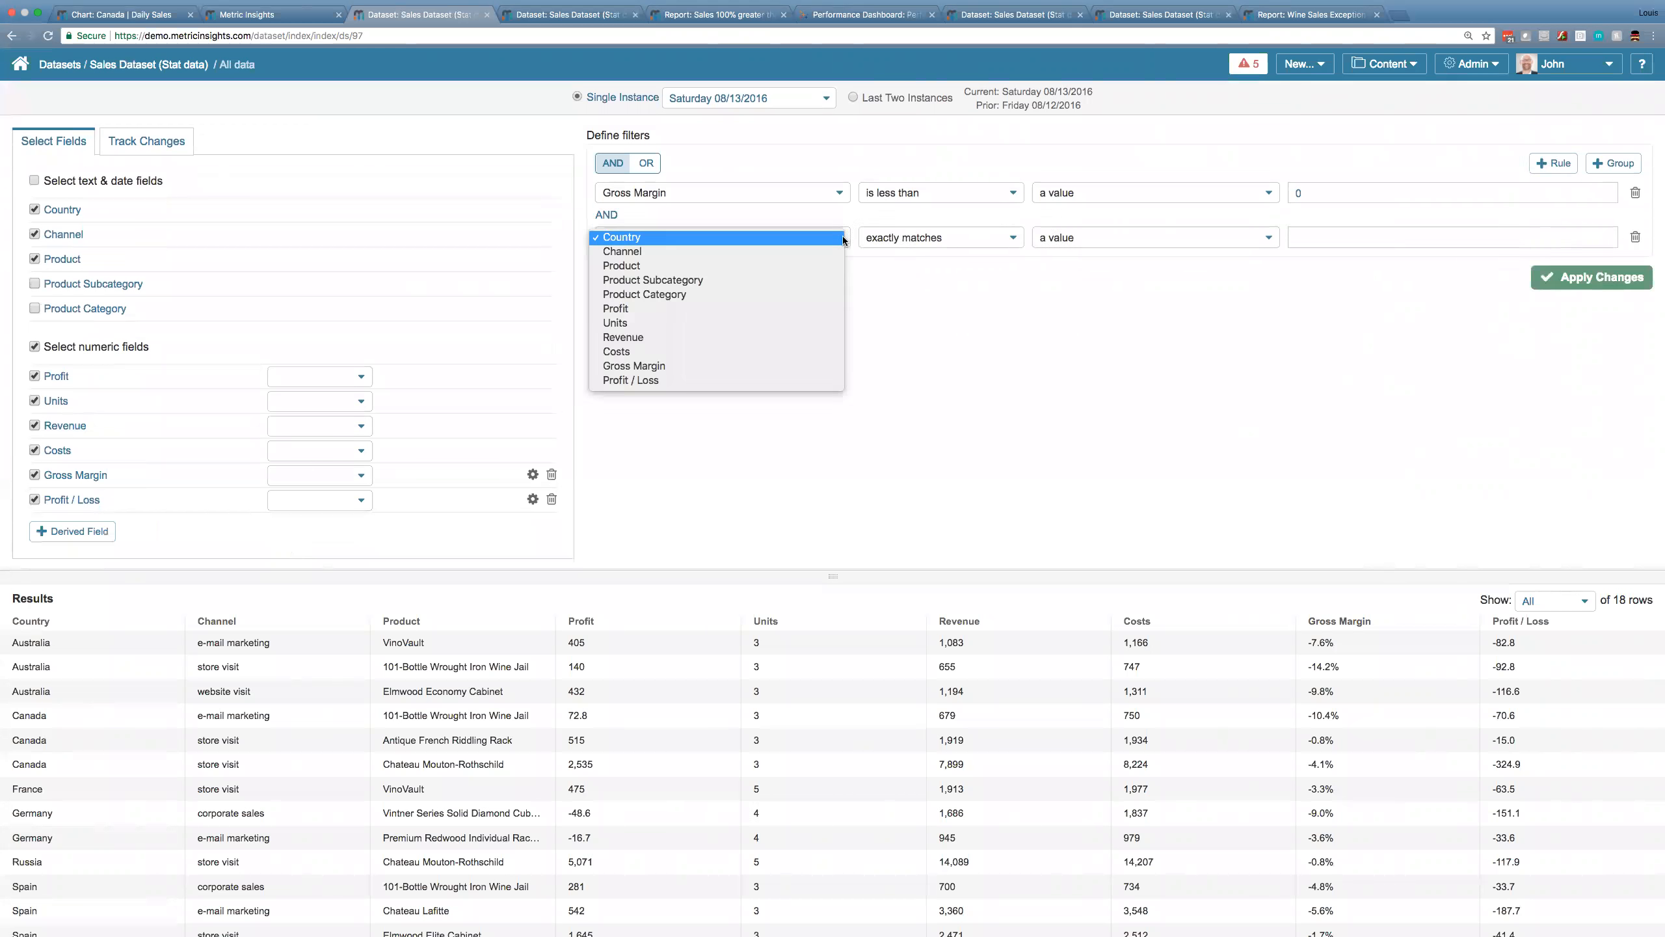
left_click(763, 381)
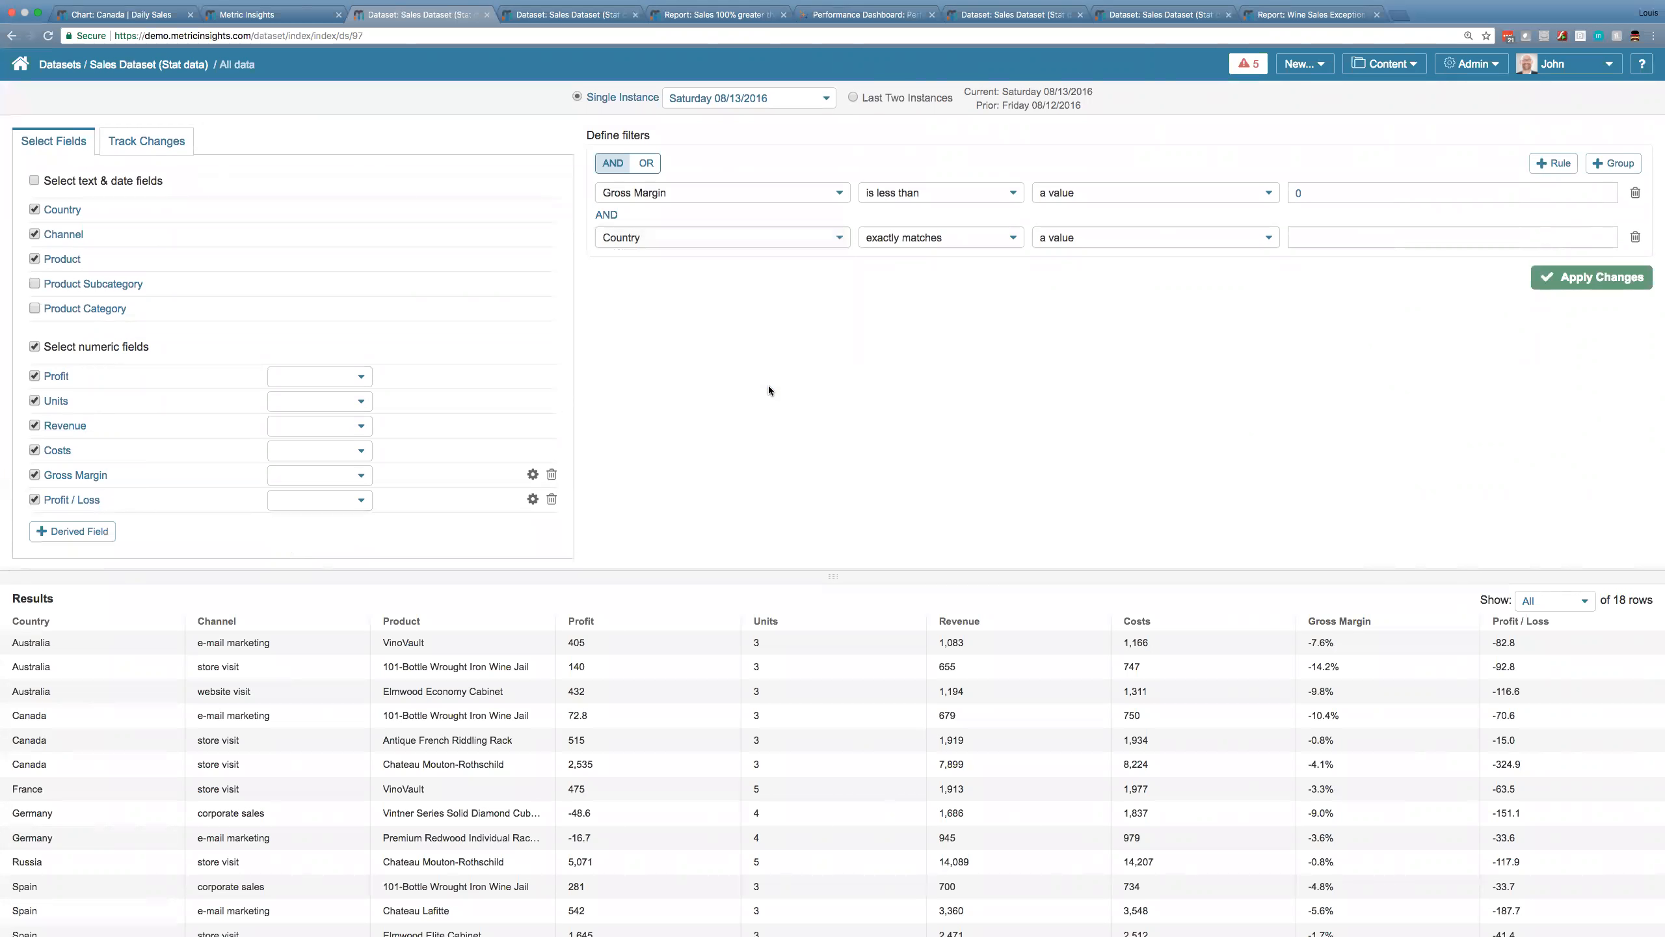
left_click(976, 241)
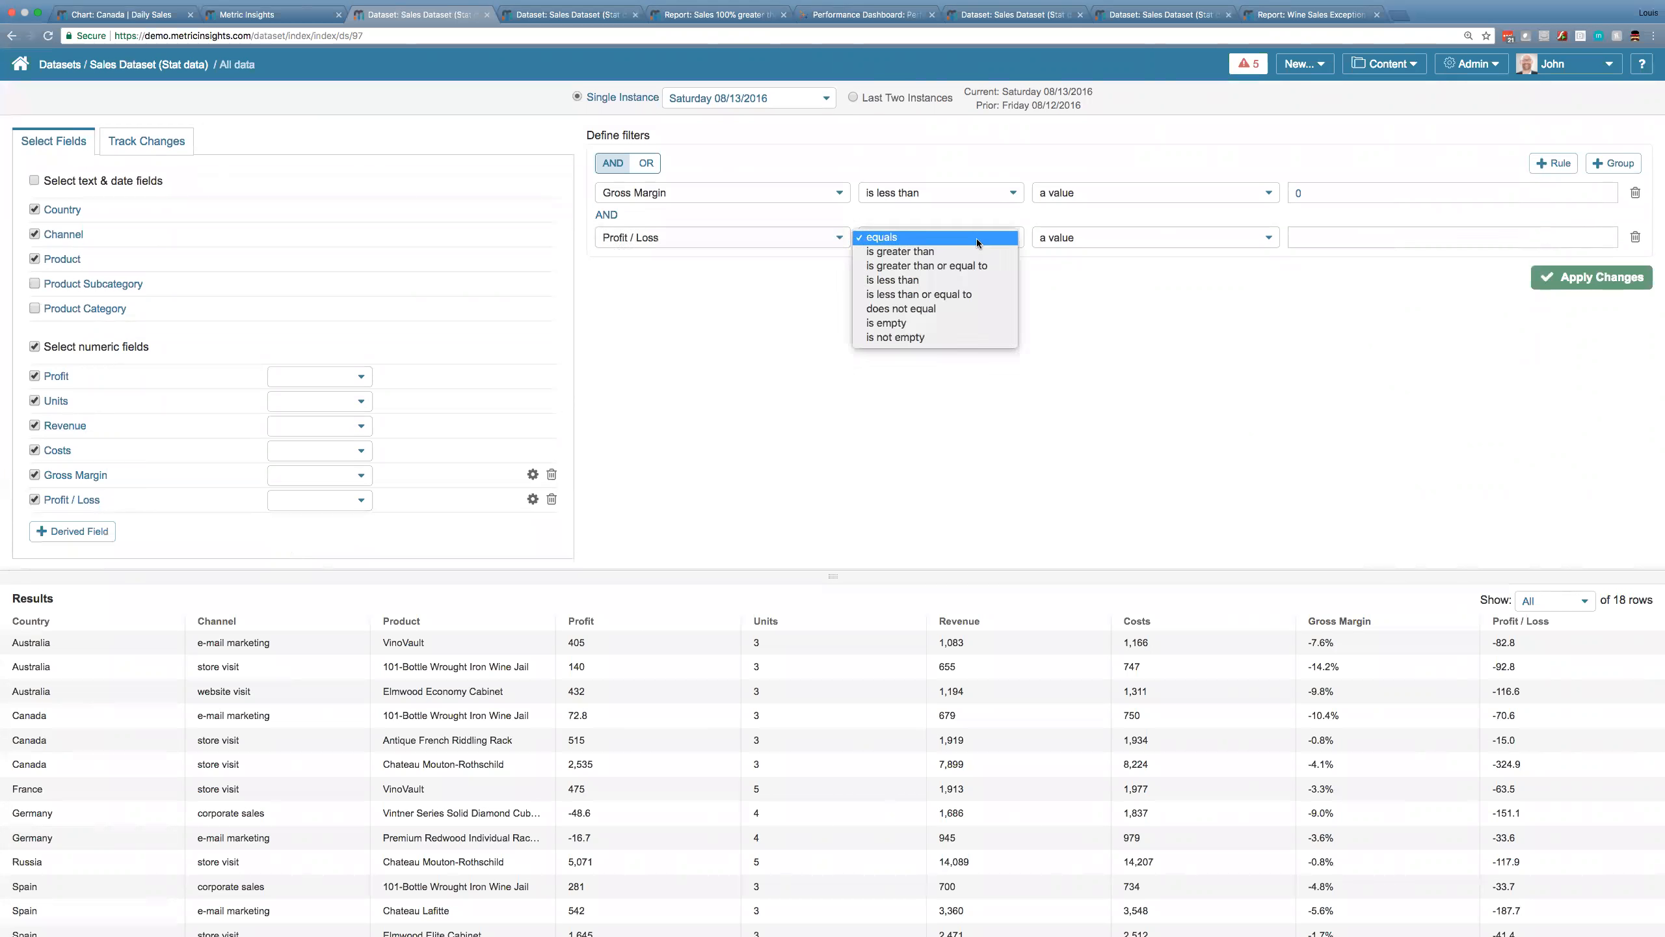
left_click(973, 279)
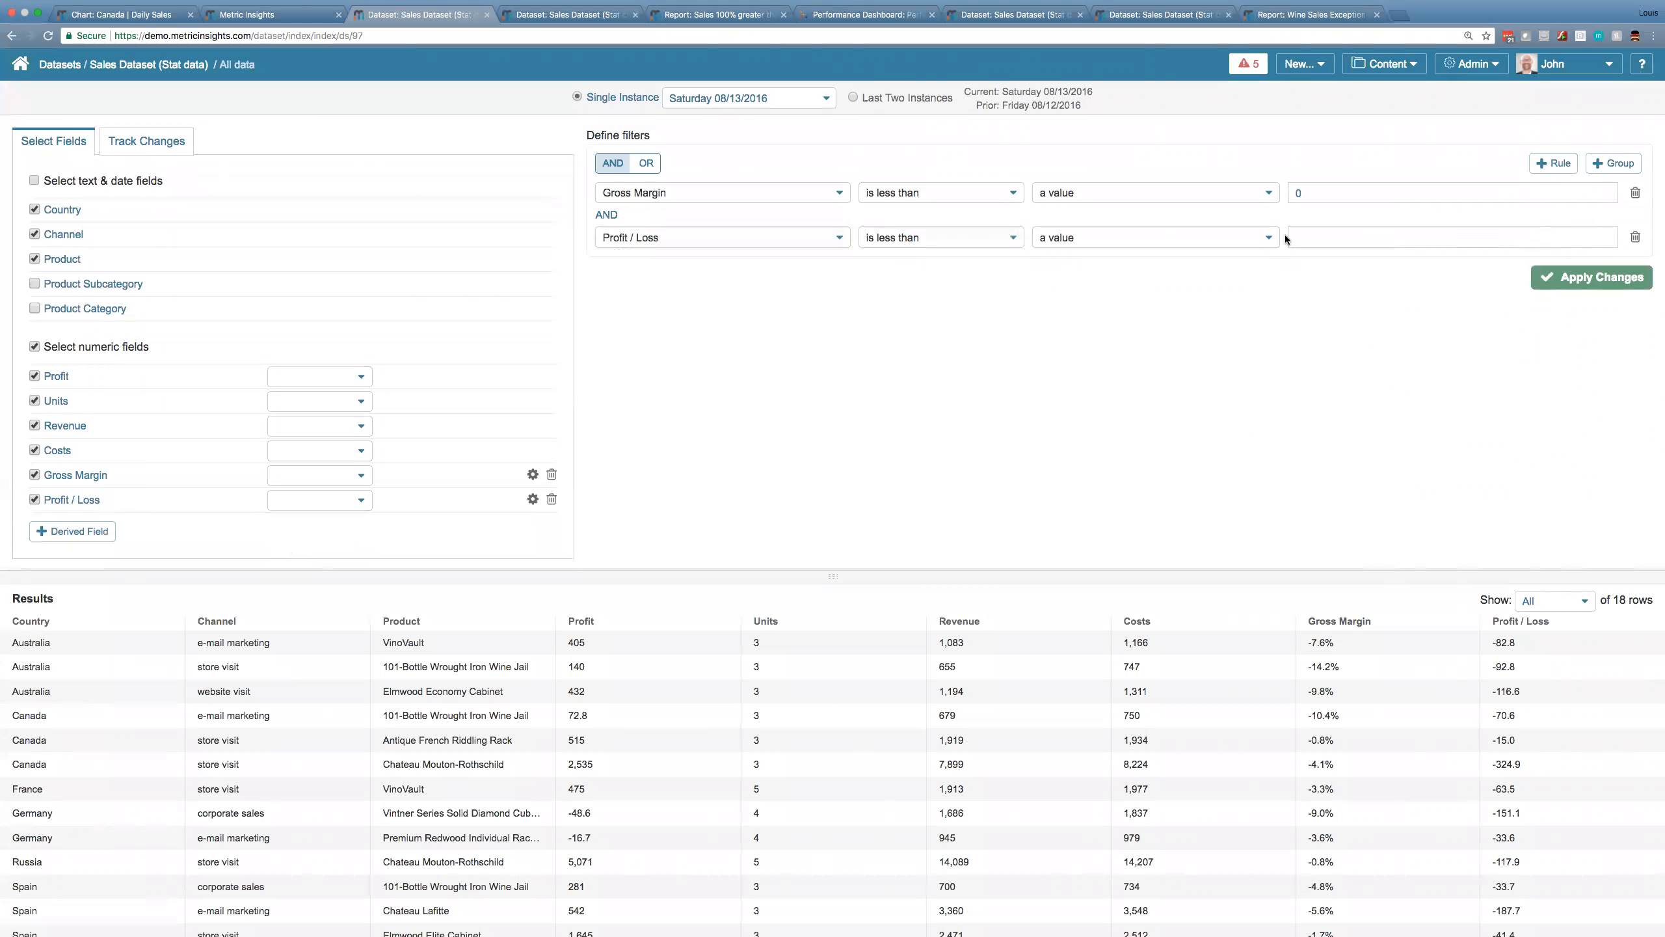
left_click(1322, 235)
type("-100")
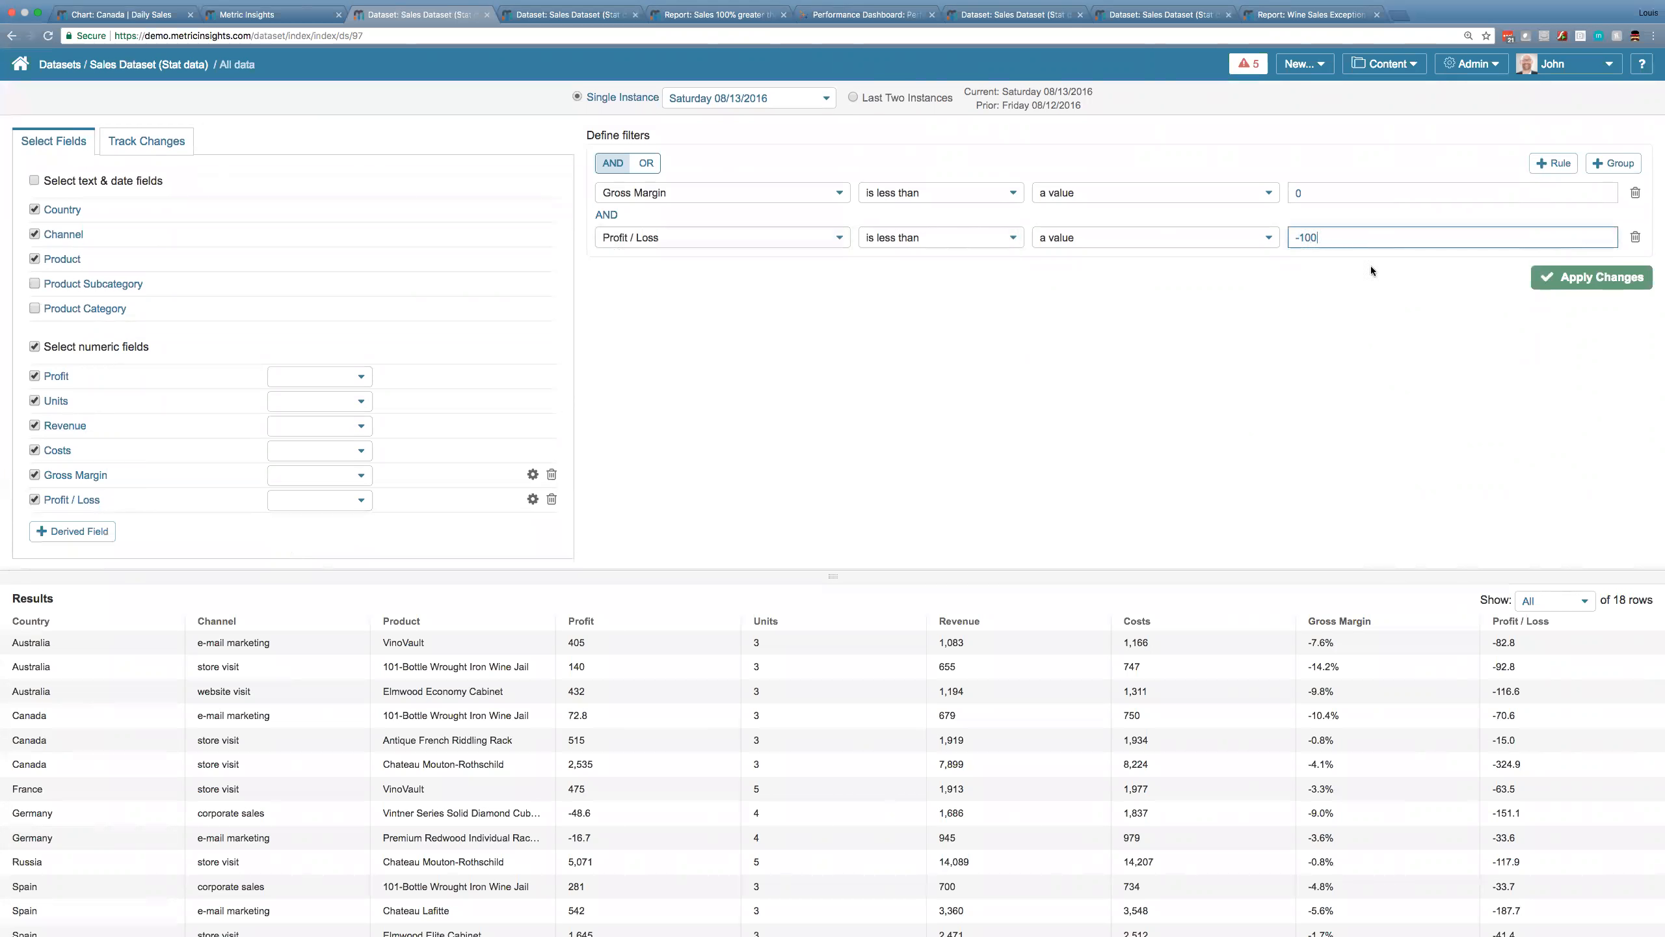
left_click(1609, 286)
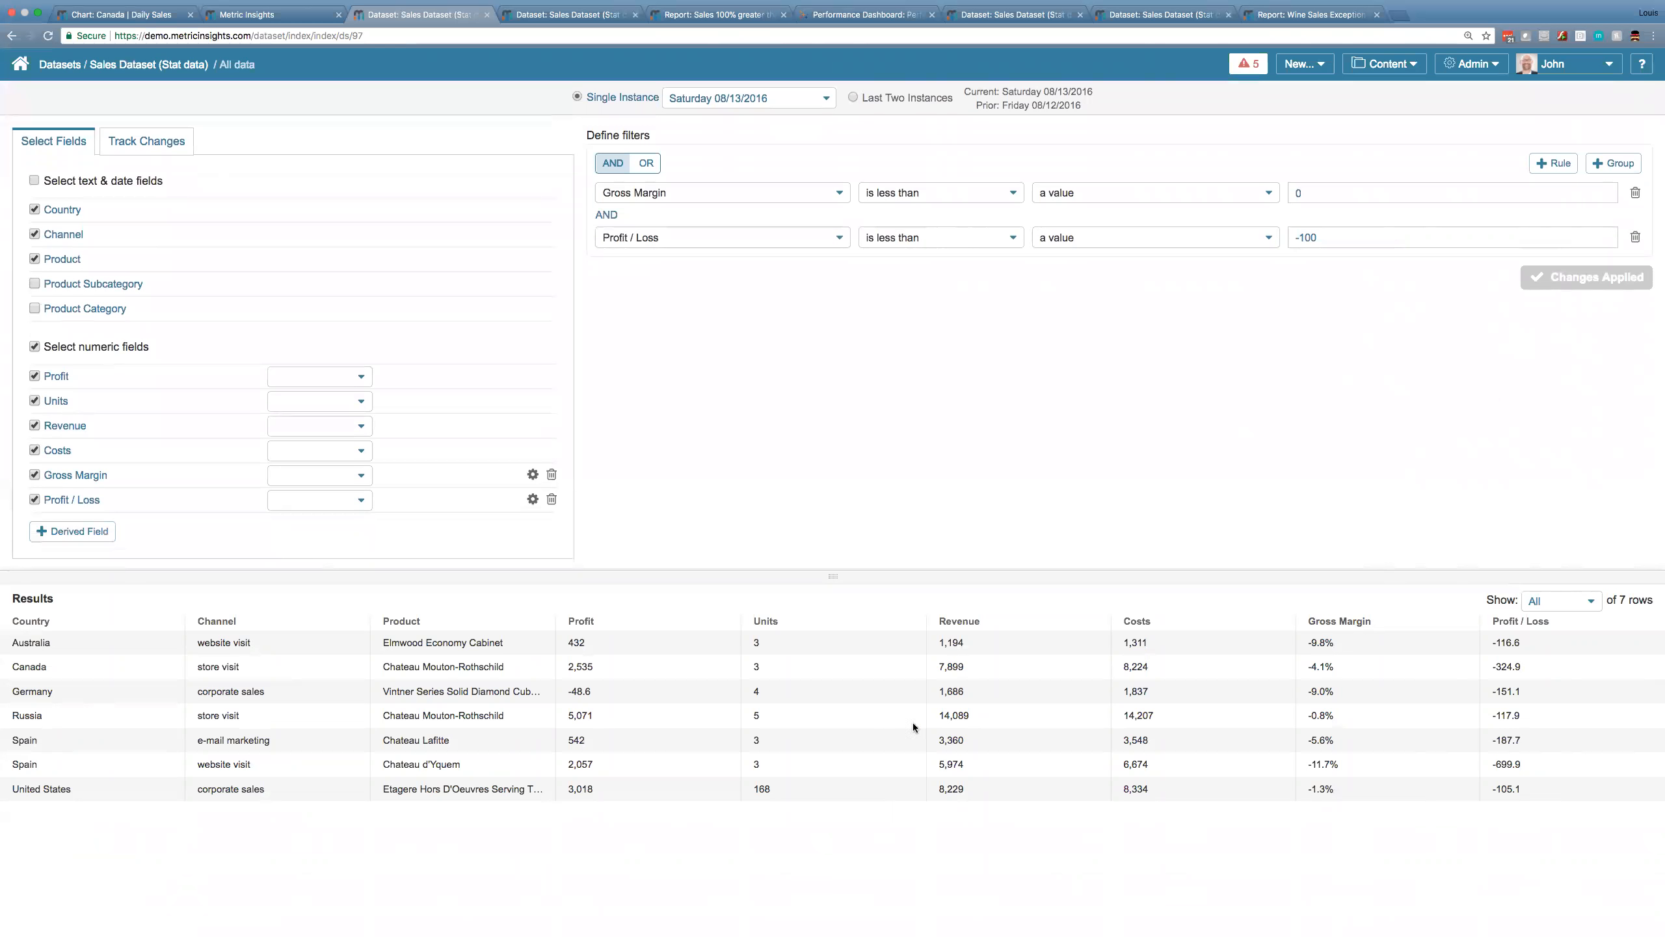
Sort the dataset results by Gross Margin and then by Profit / Loss, both ascending.
left_click(1392, 619)
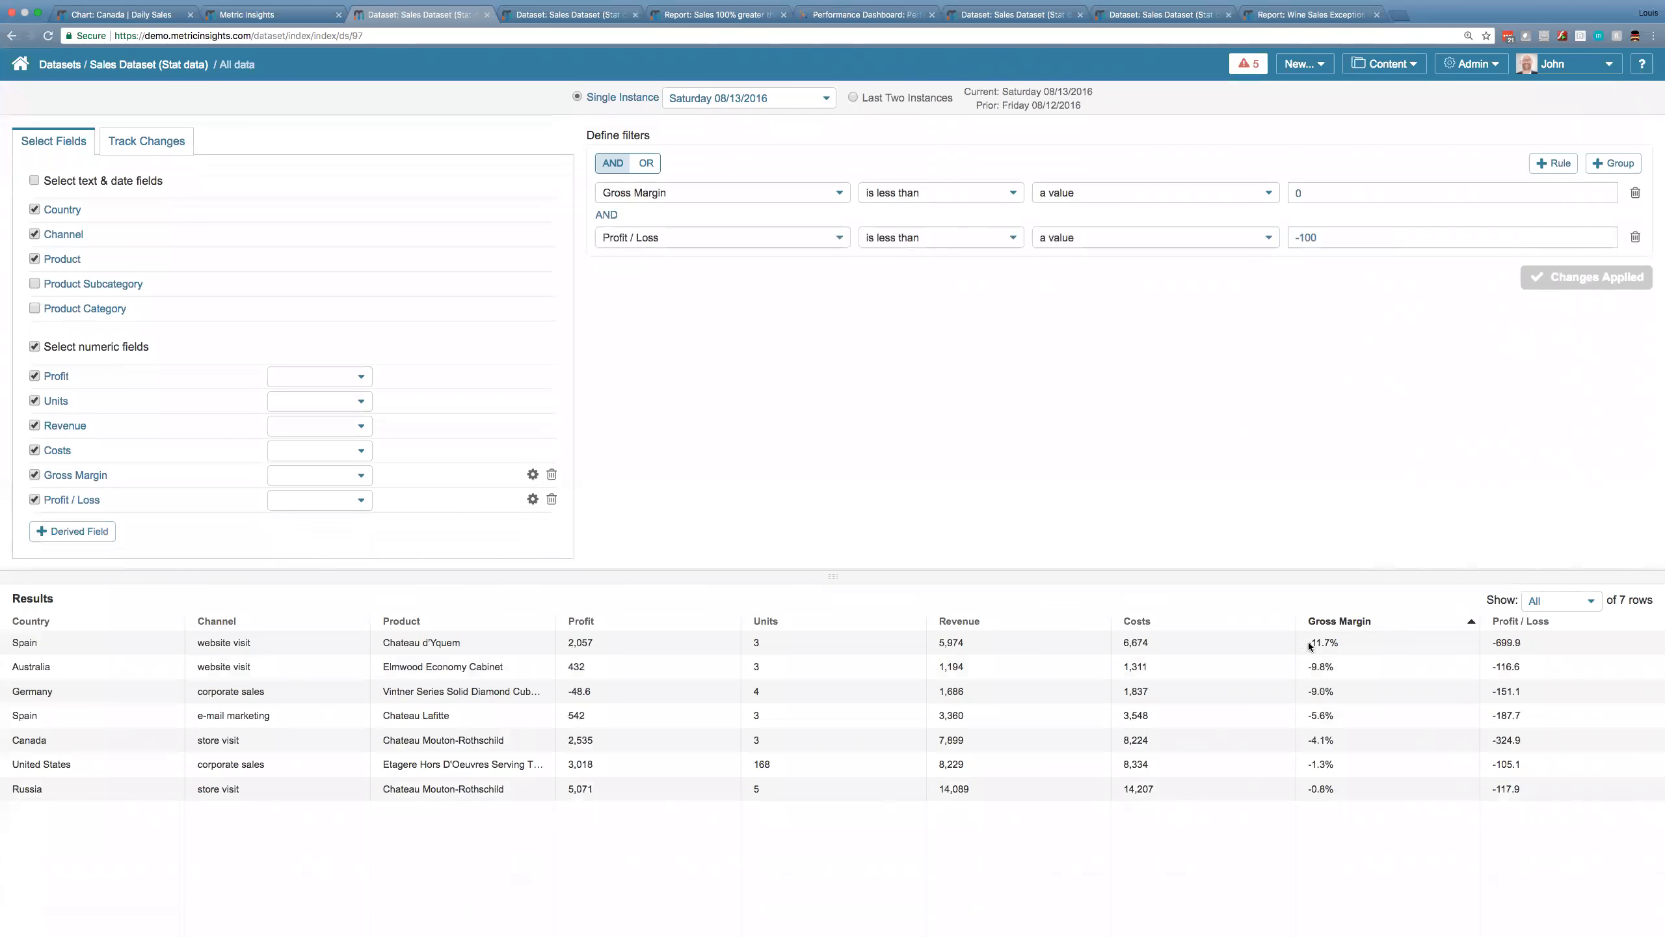
left_click(1603, 618)
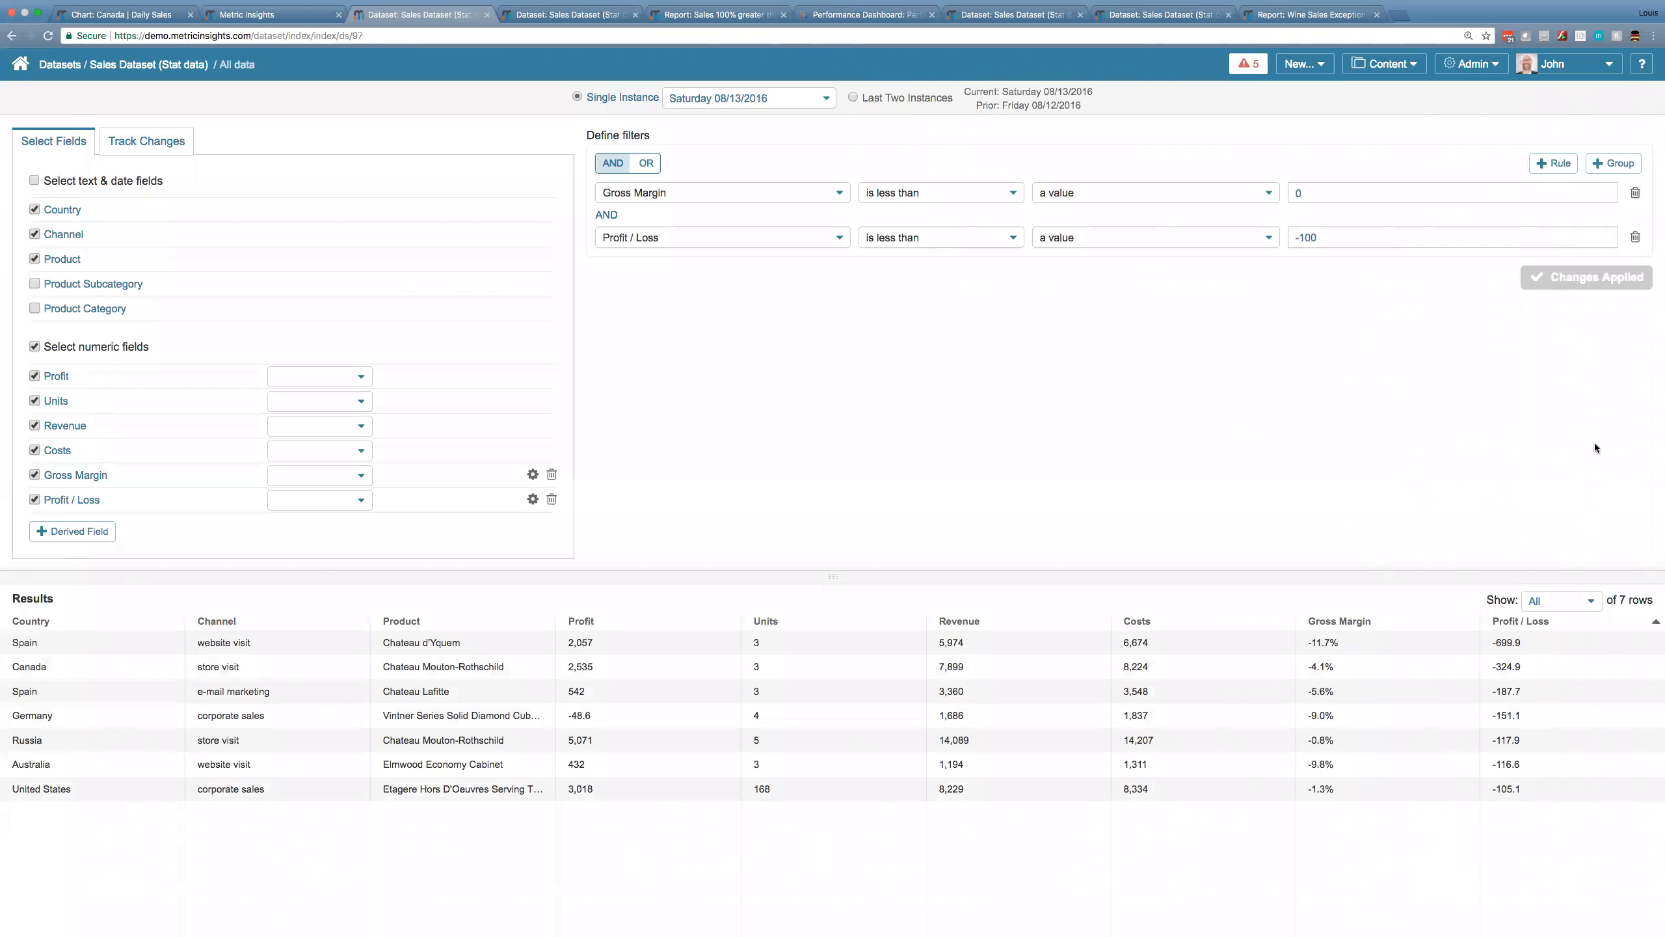
Save the filtered dataset as a public view named Exception.
scroll(1592, 448, "up", 2)
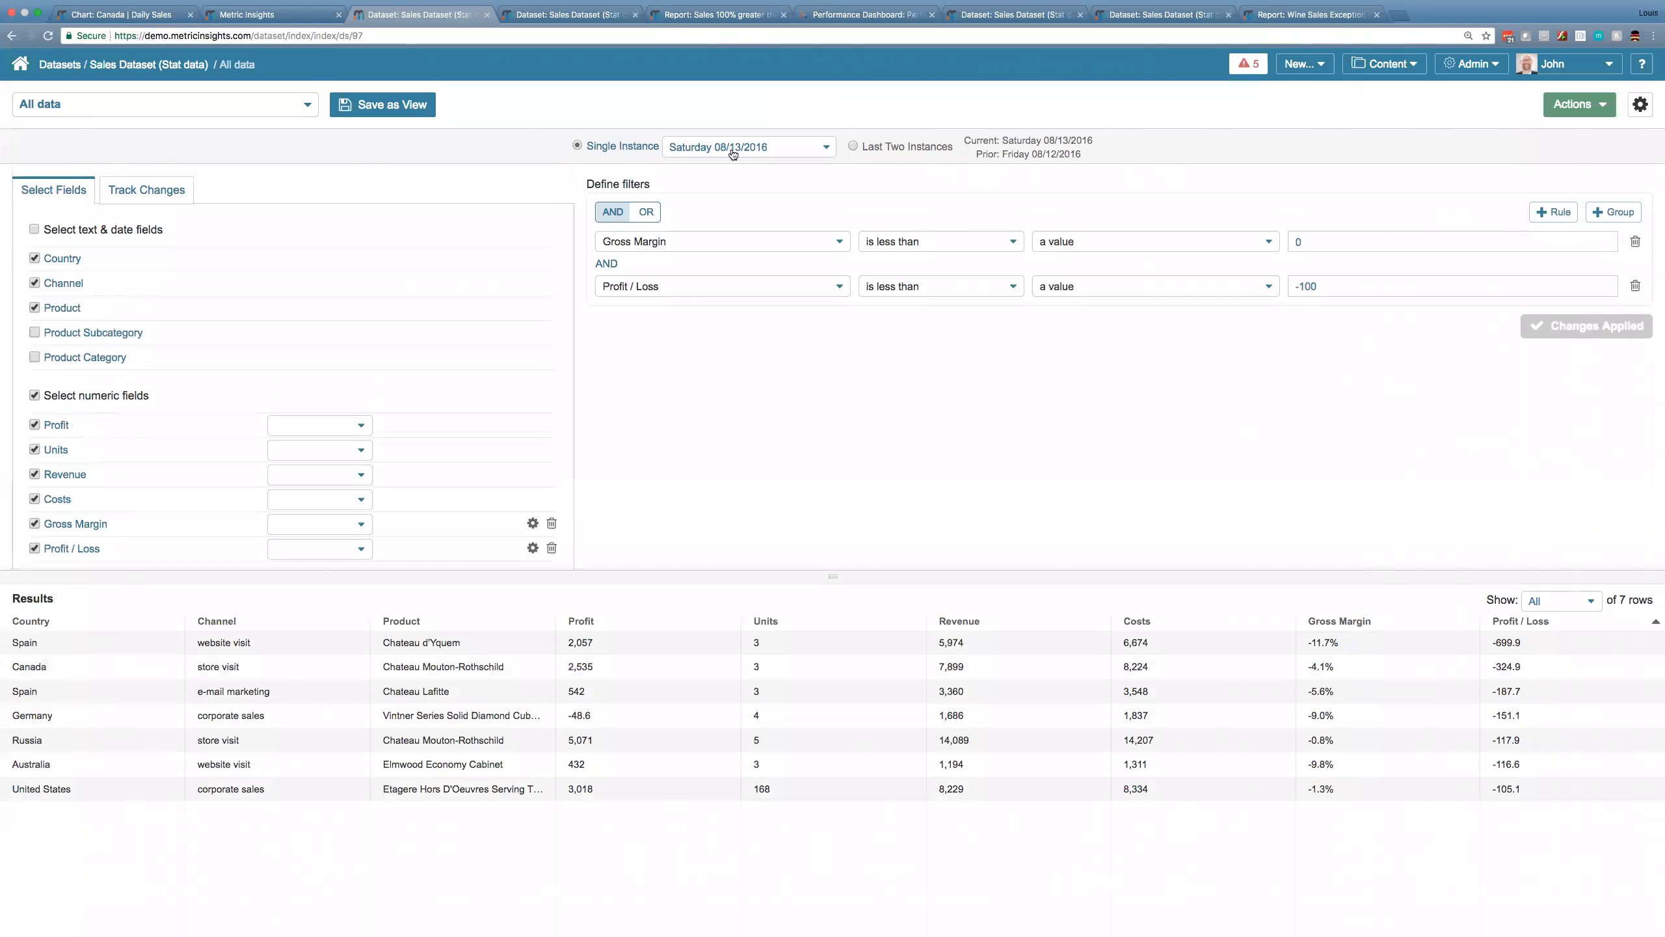
left_click(404, 109)
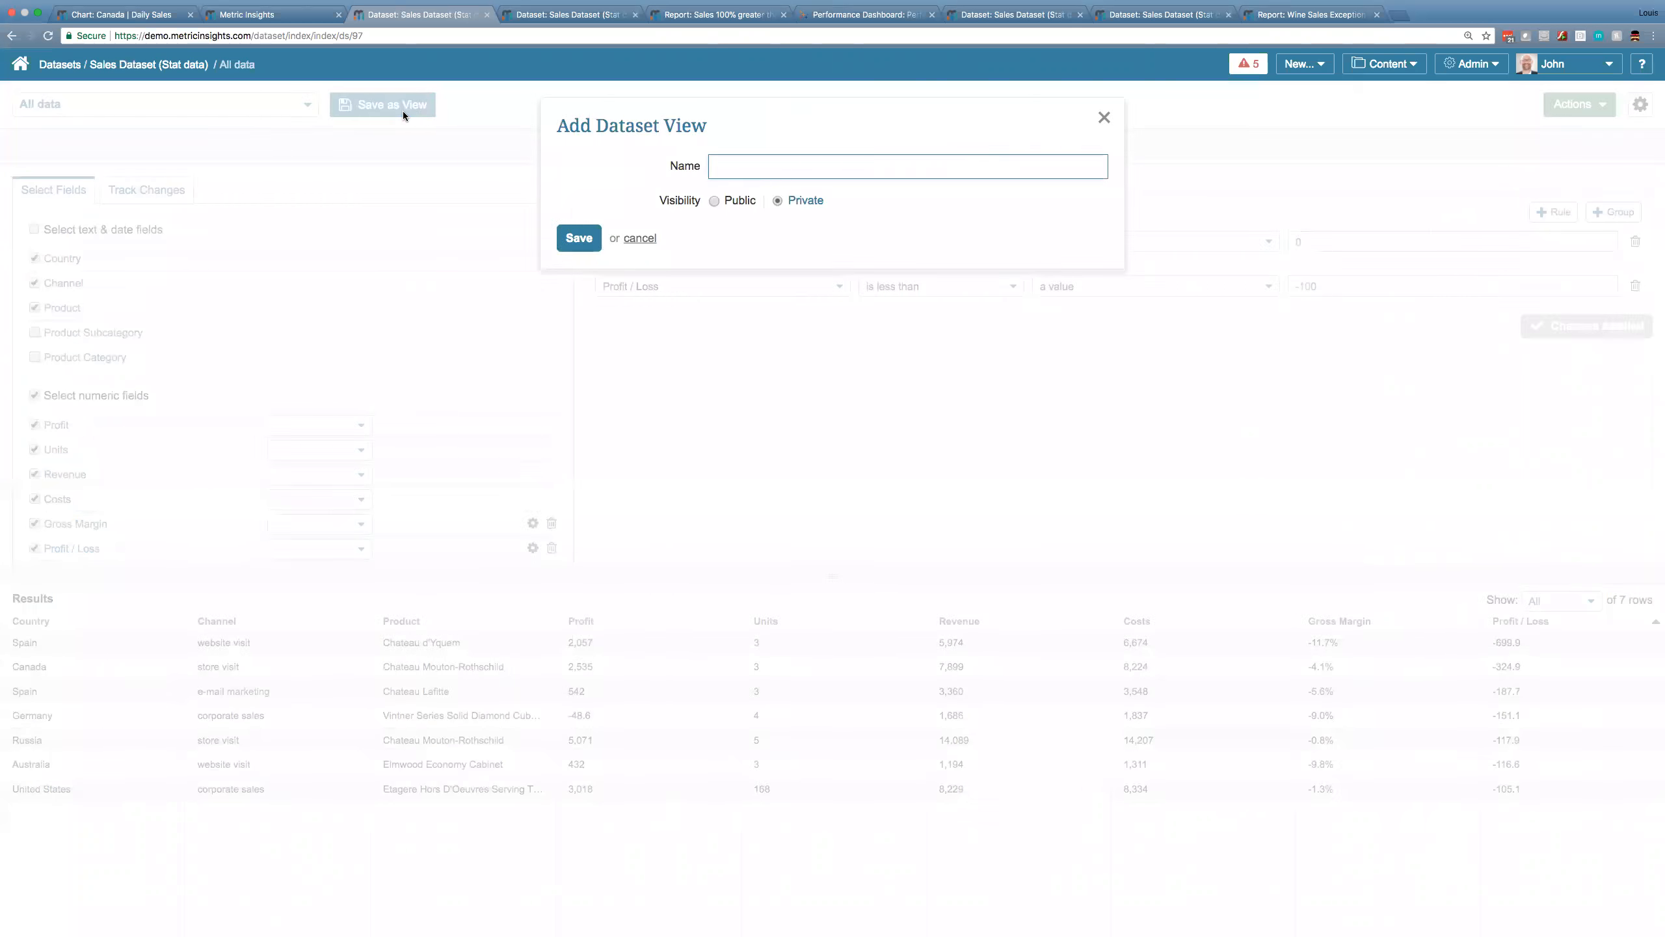
type("Exception")
left_click(715, 202)
left_click(564, 247)
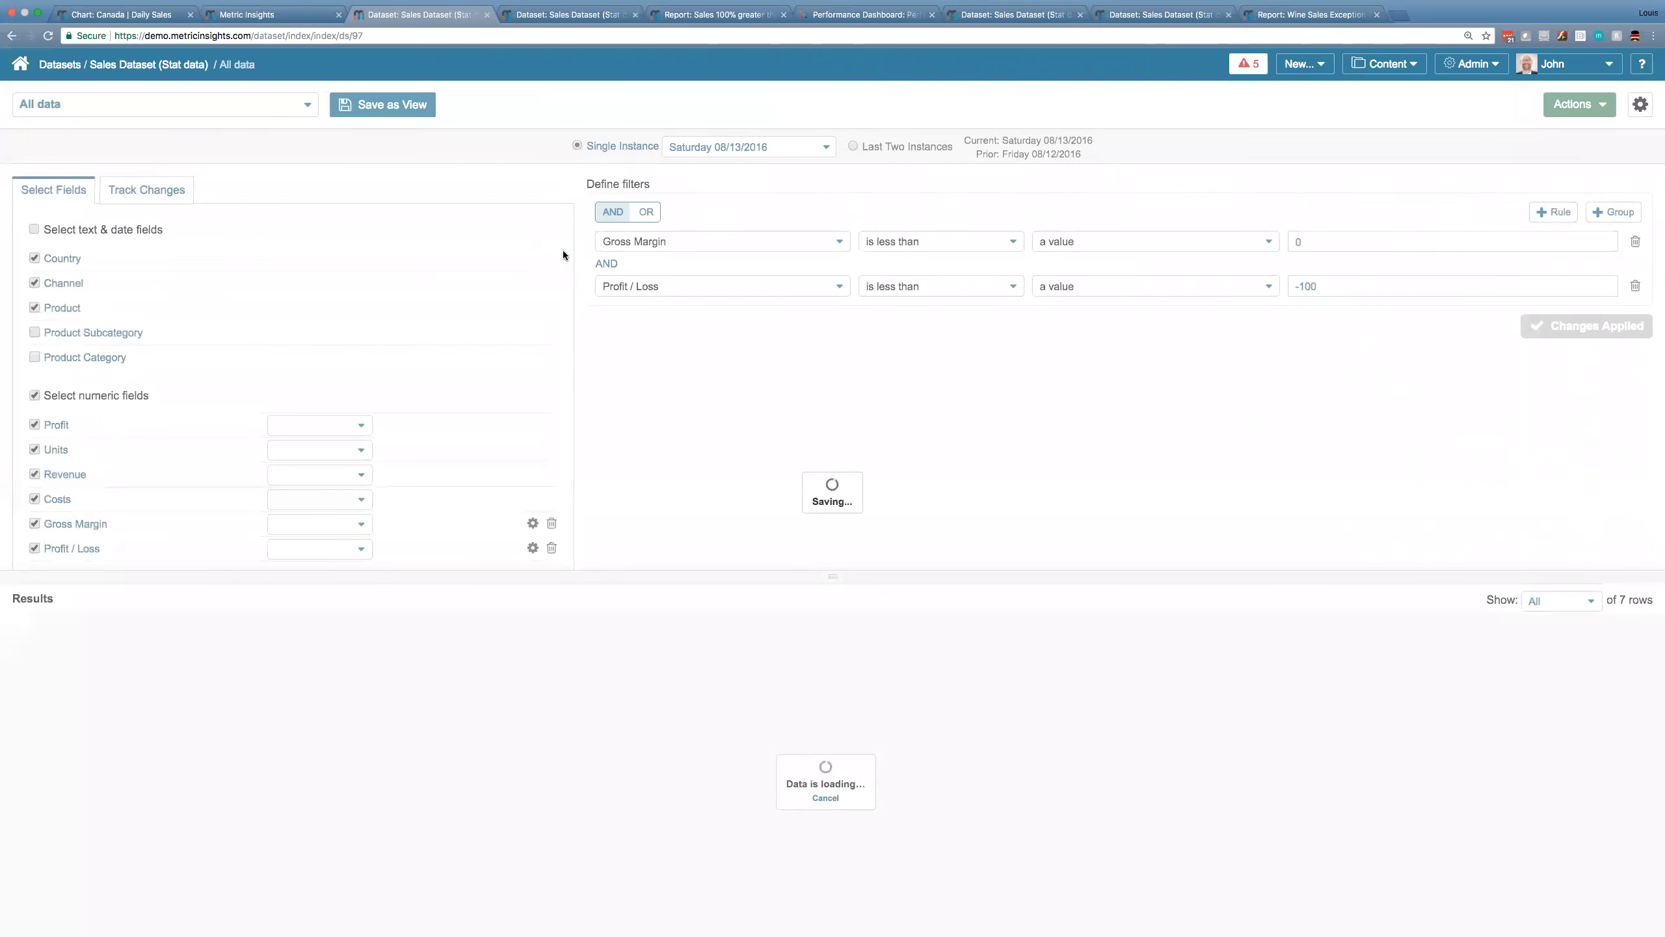
Build a report from the Exception dataset view.
left_click(1594, 109)
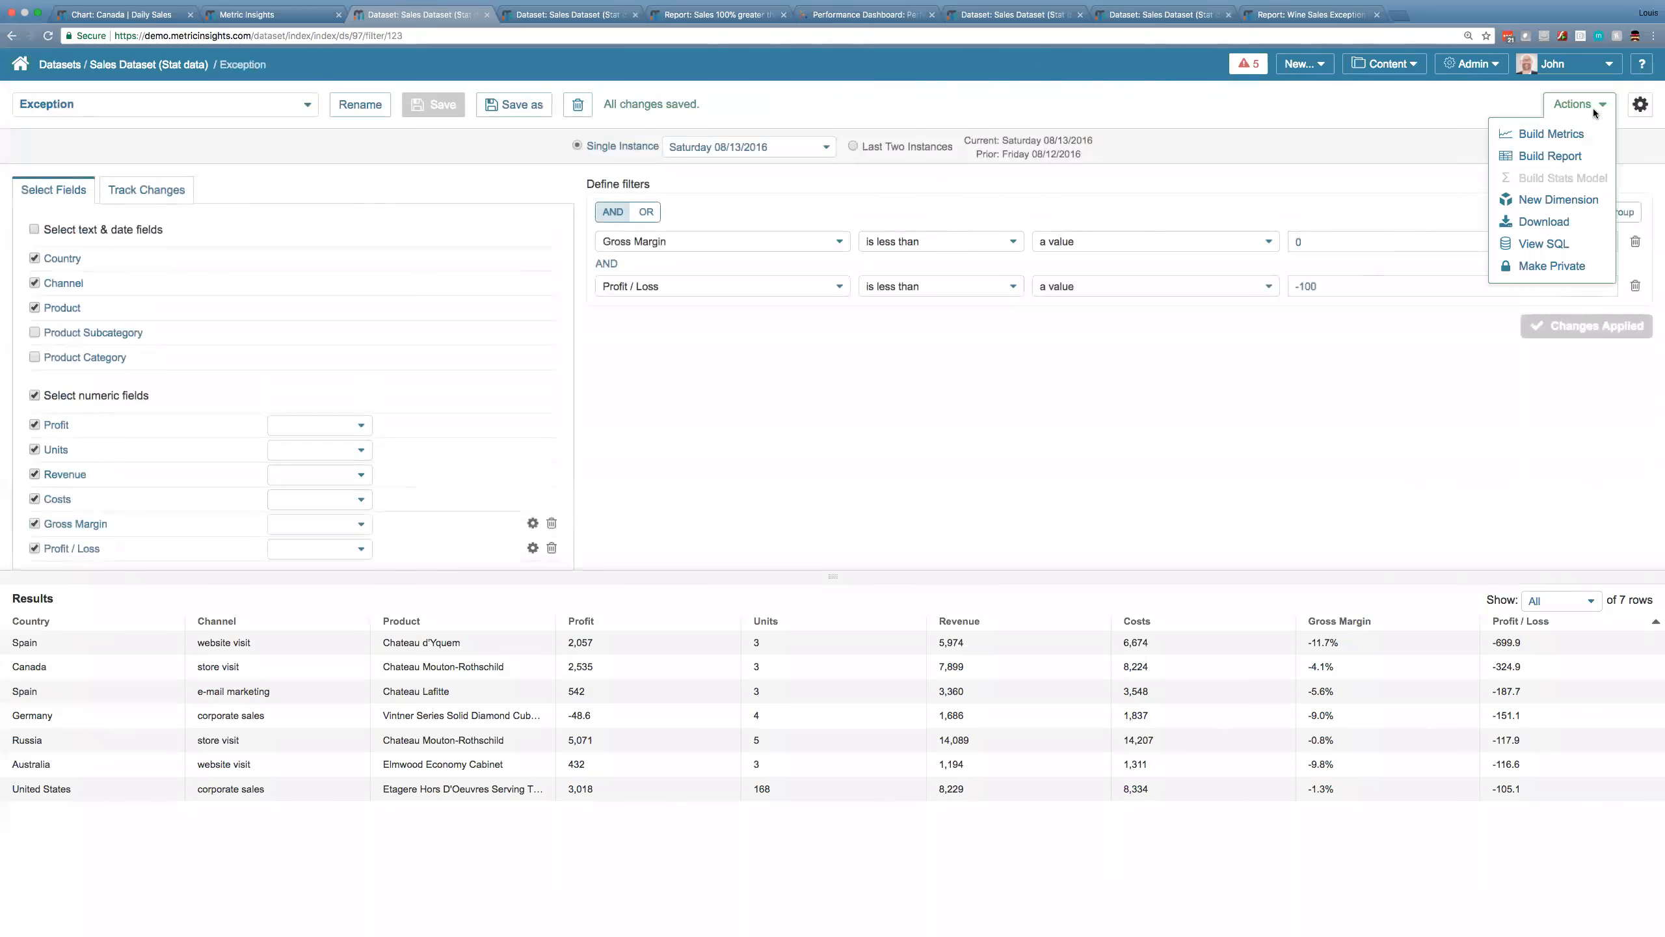
left_click(1577, 155)
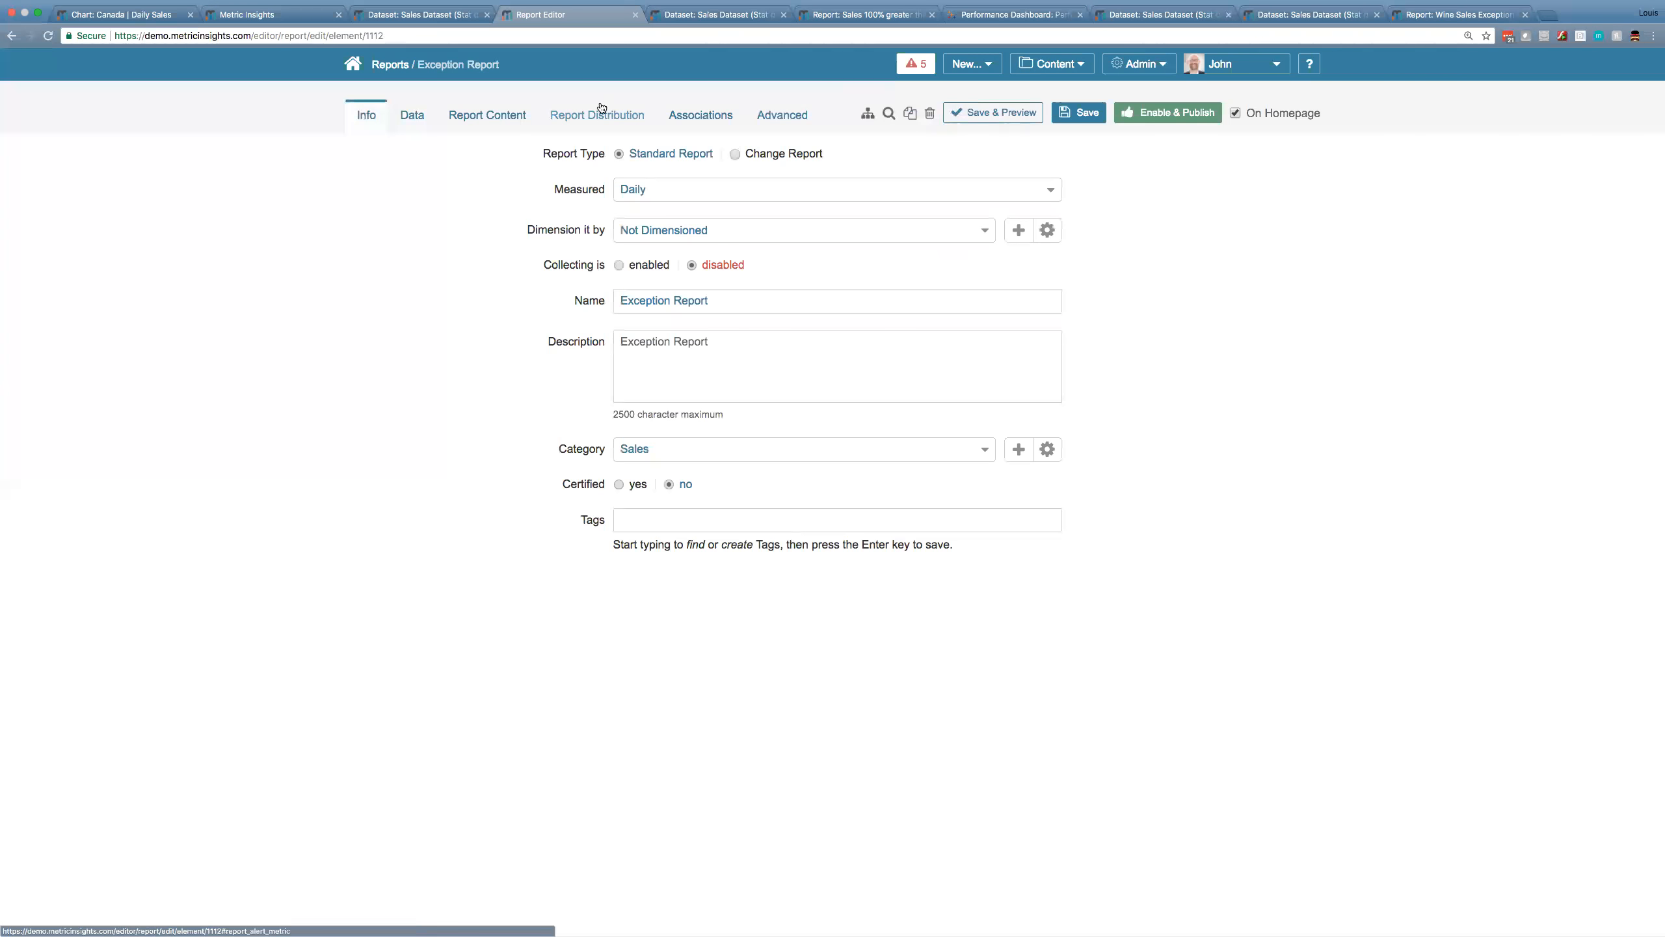
Move Product to the first position in the report's data columns and exclude Profit and Units from the results.
left_click(408, 111)
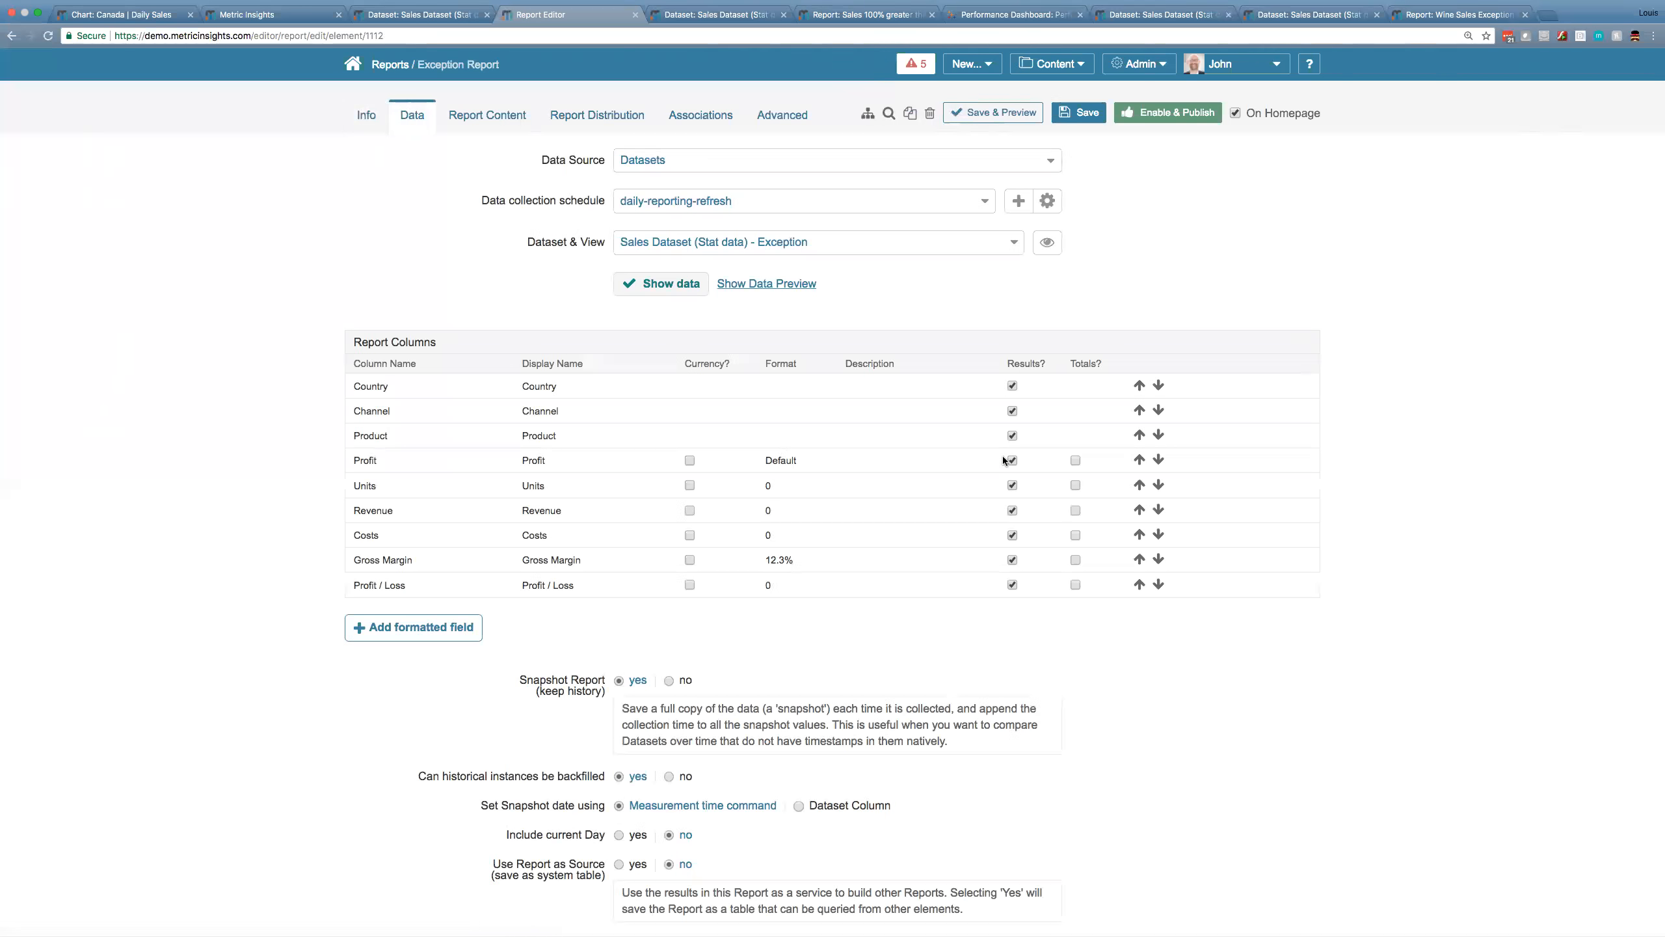
left_click(1139, 434)
left_click(1139, 410)
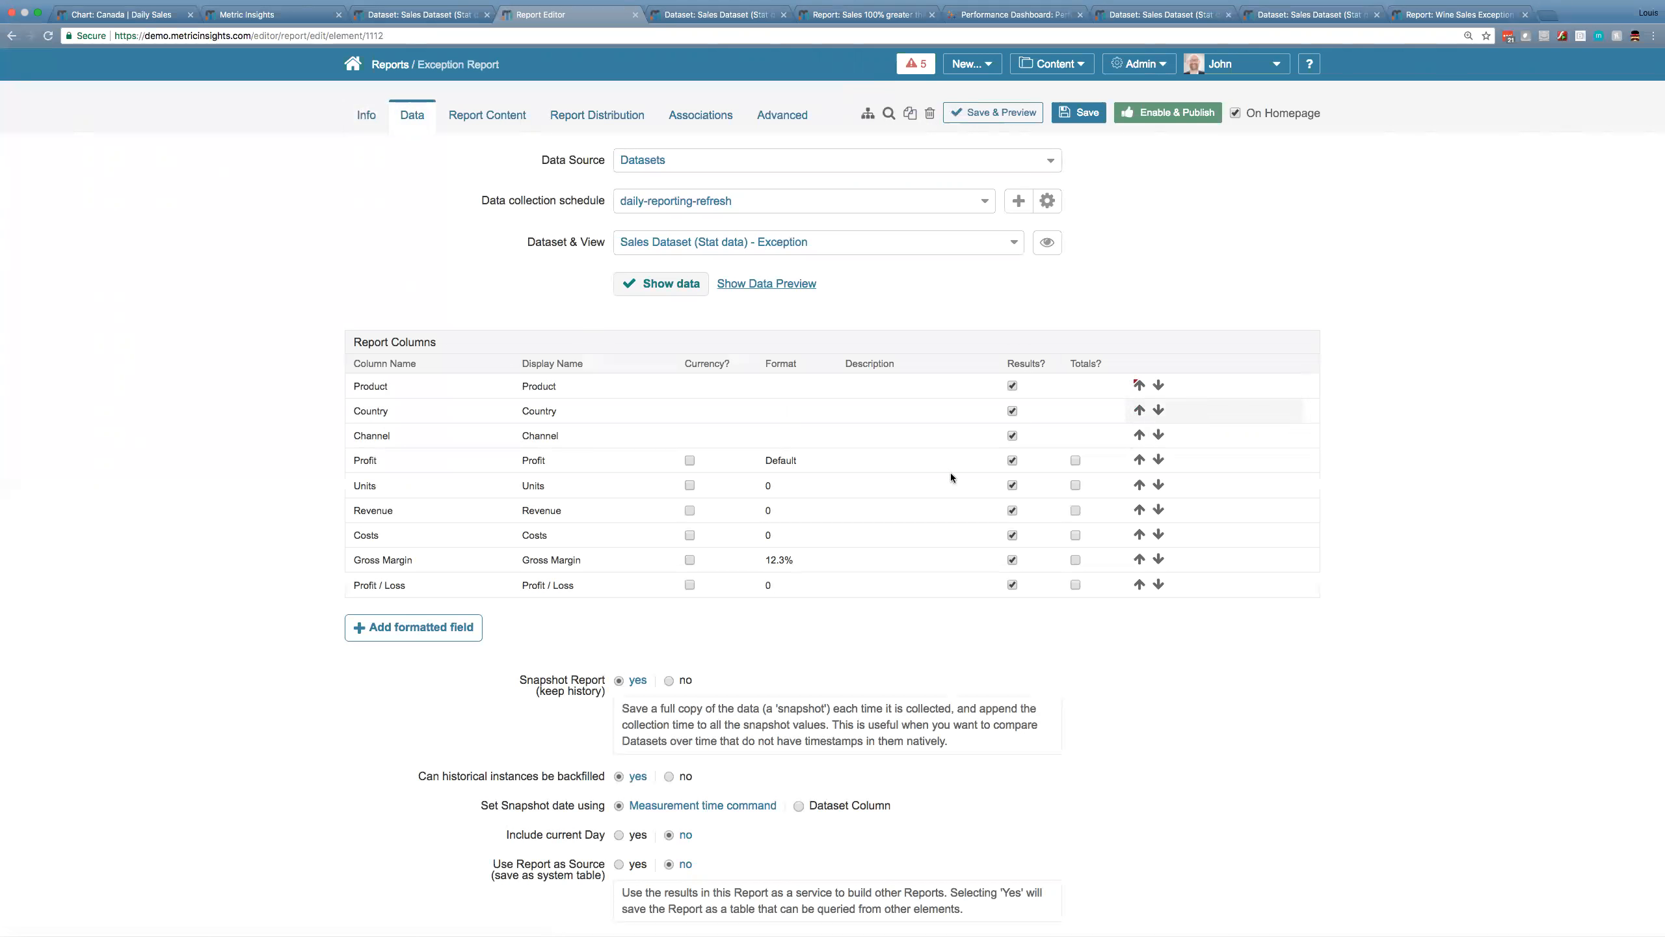
left_click(1012, 461)
Set the Revenue column's format to $1,235 and exclude the Costs column from the report results.
left_click(786, 512)
left_click(783, 747)
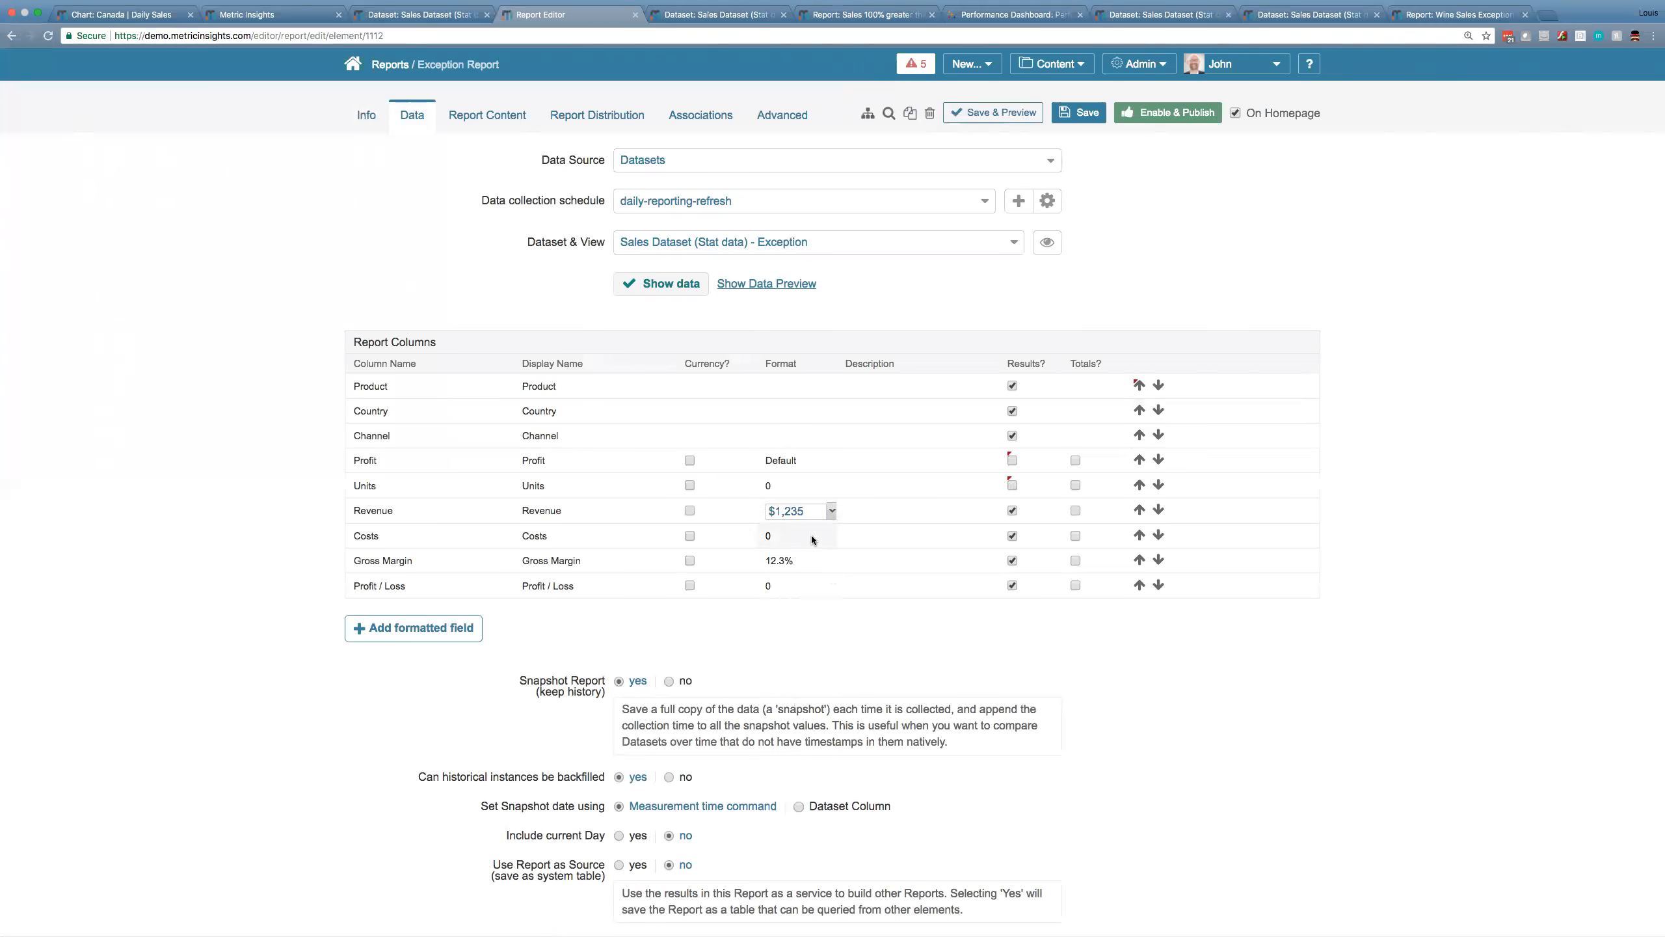
left_click(812, 537)
left_click(963, 538)
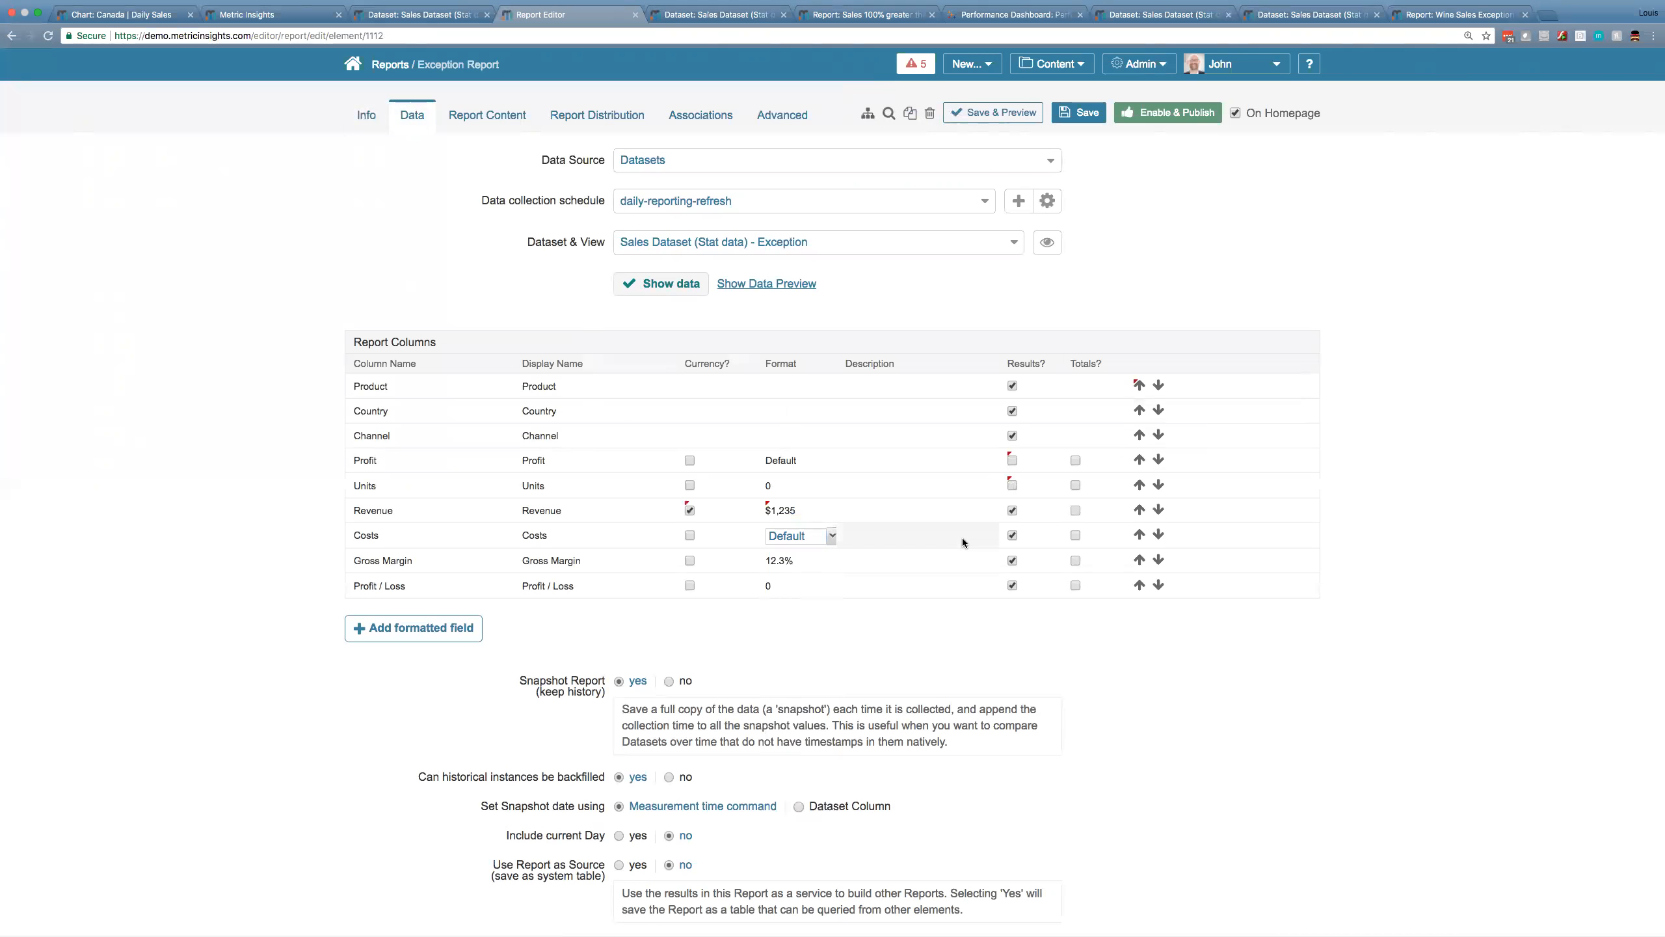
left_click(963, 538)
left_click(1013, 536)
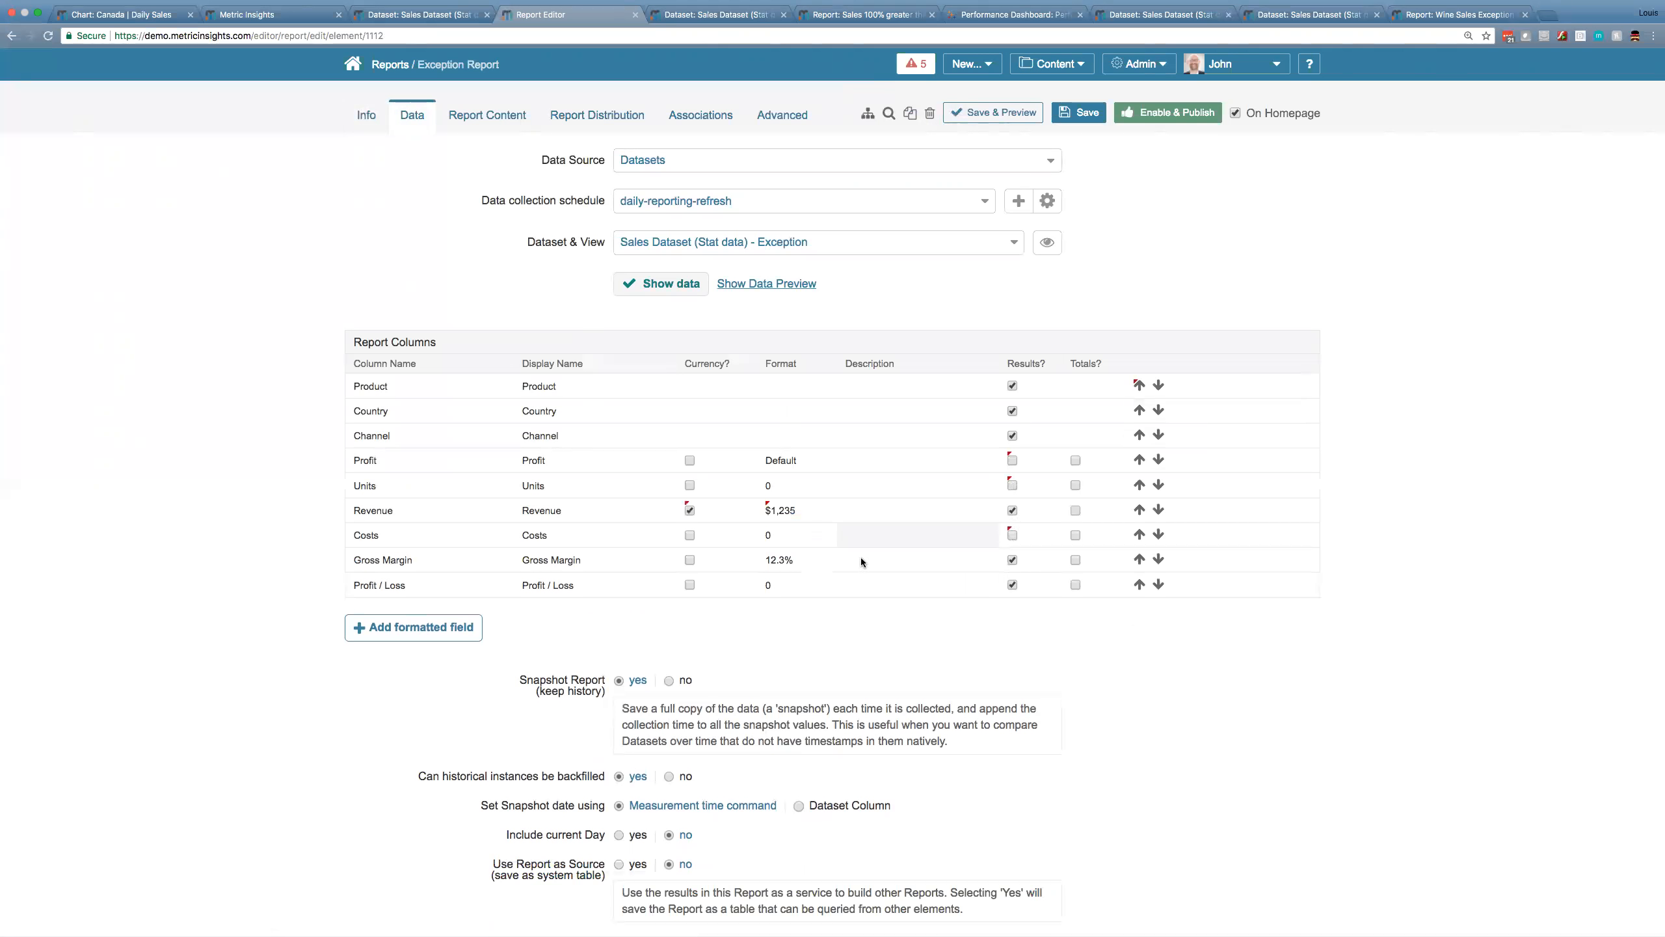
Set the Profit / Loss column's format to $1,235.
left_click(767, 586)
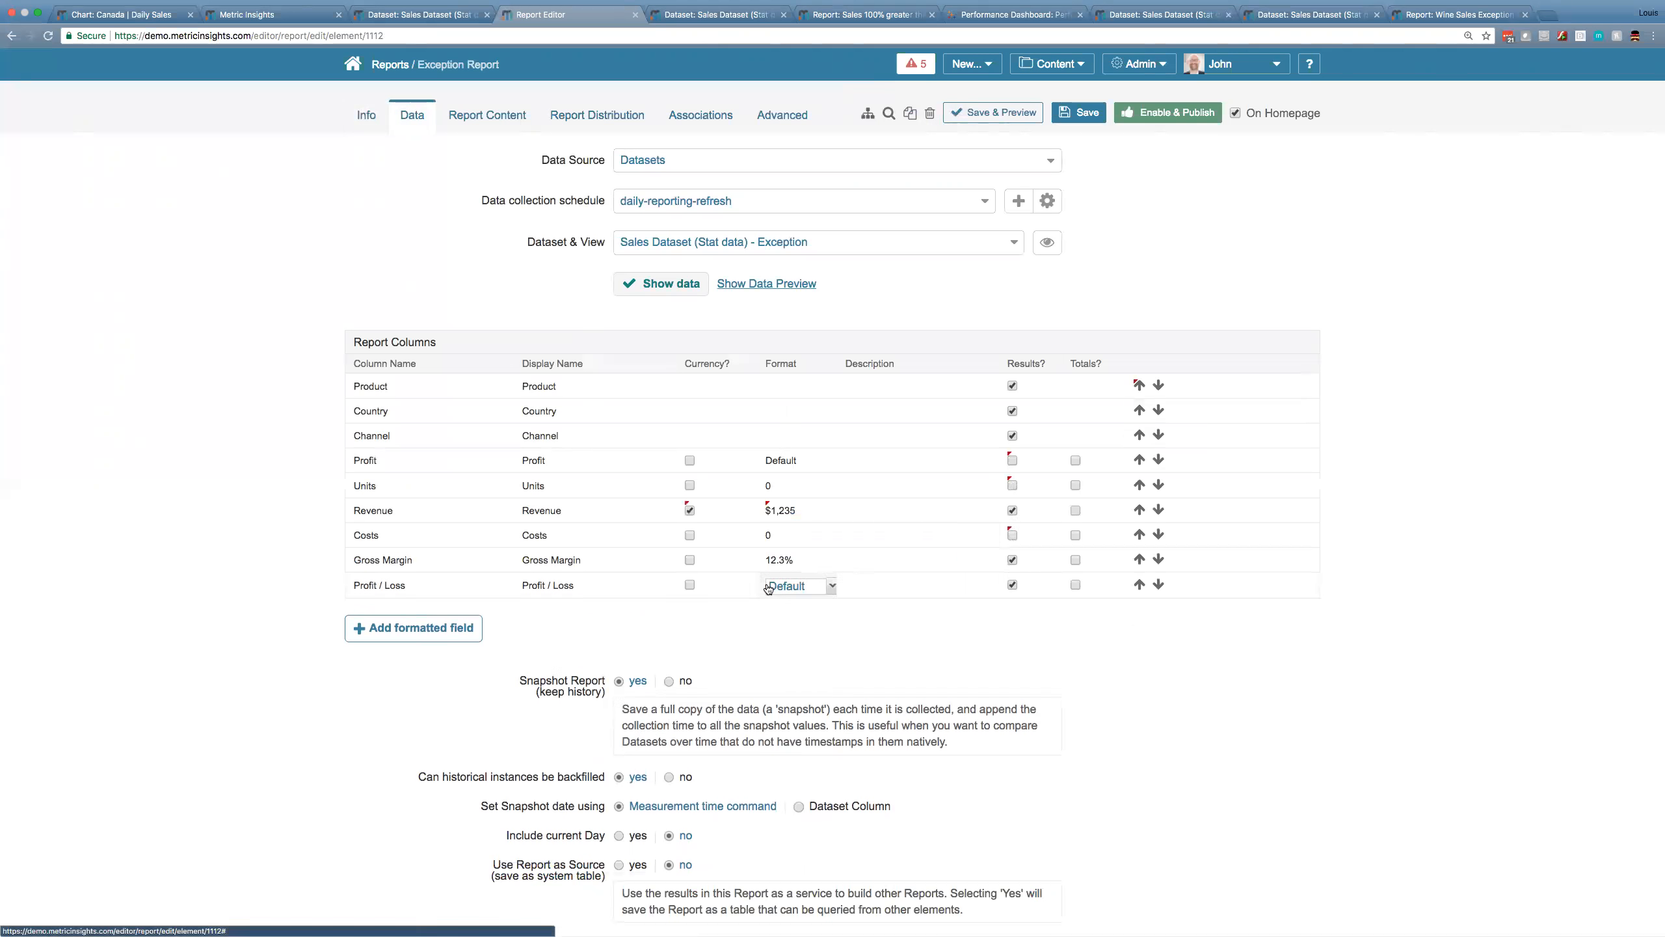
left_click(770, 586)
left_click(786, 823)
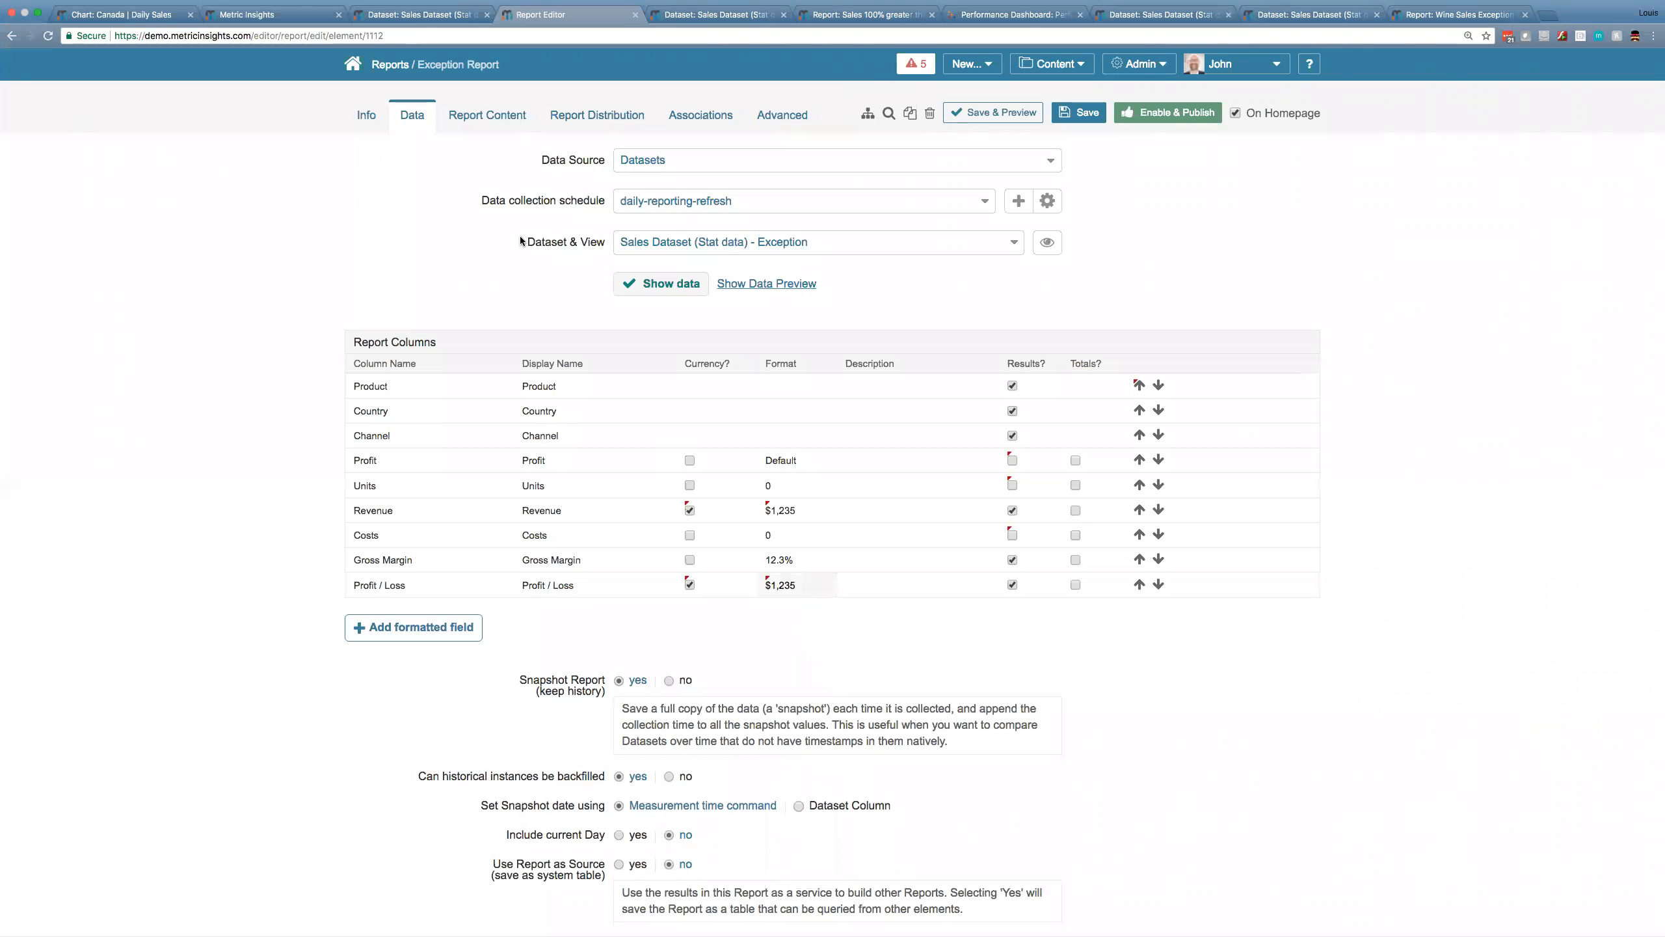
Include the Sales Dashboard external visualization in the report content.
left_click(495, 112)
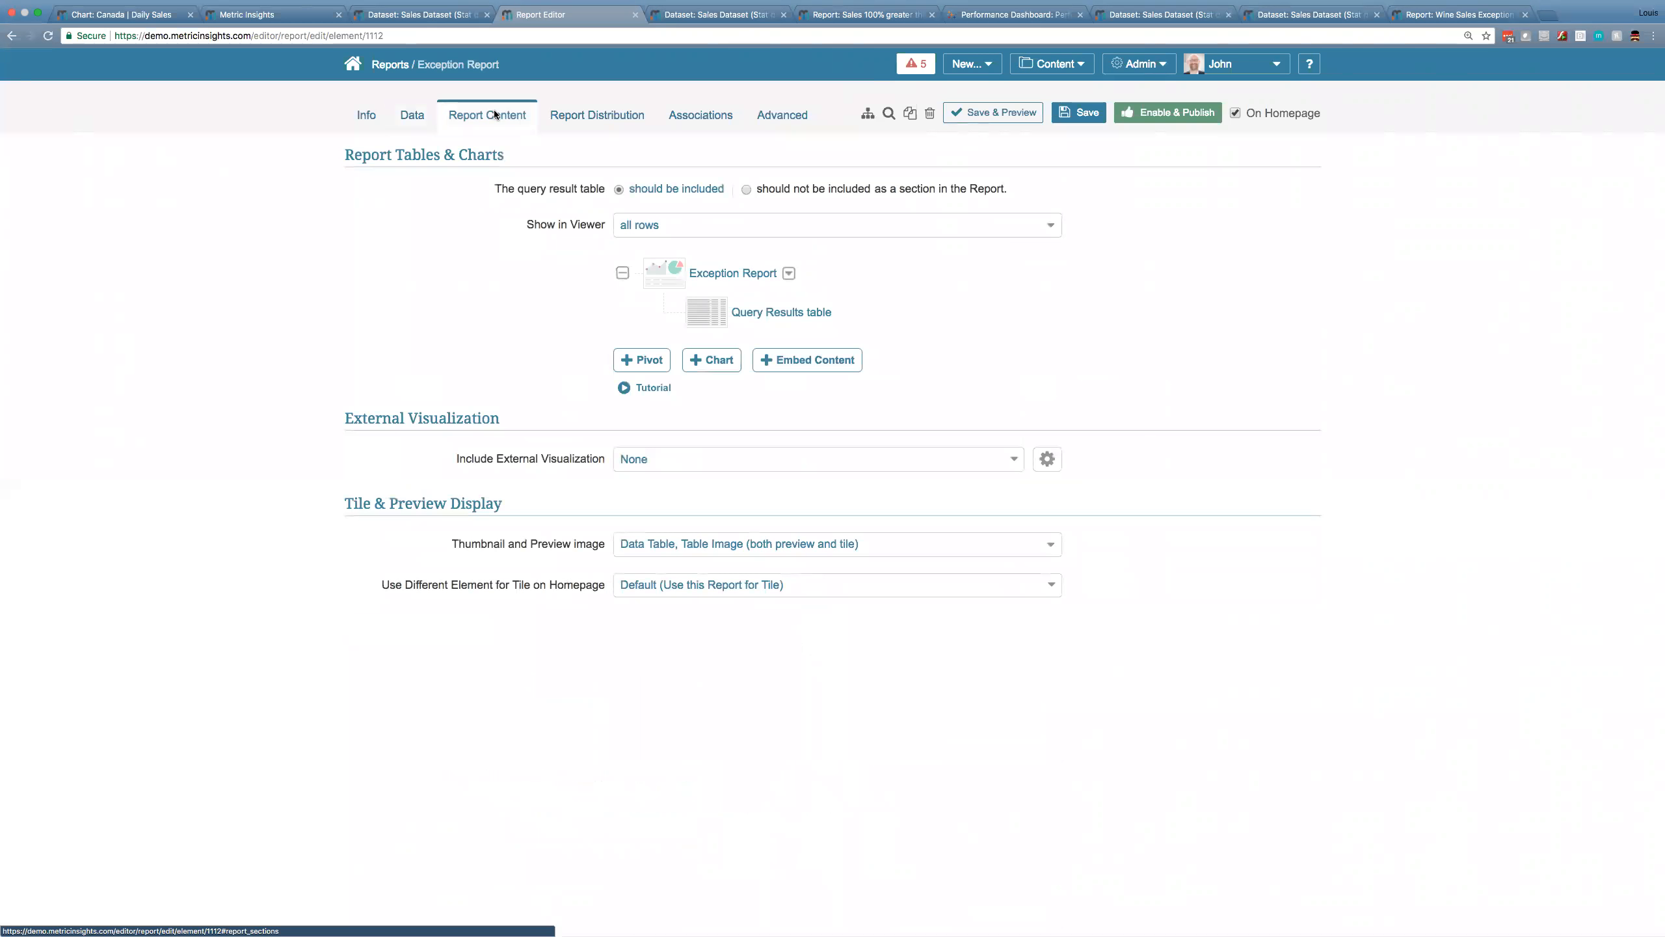
left_click(693, 459)
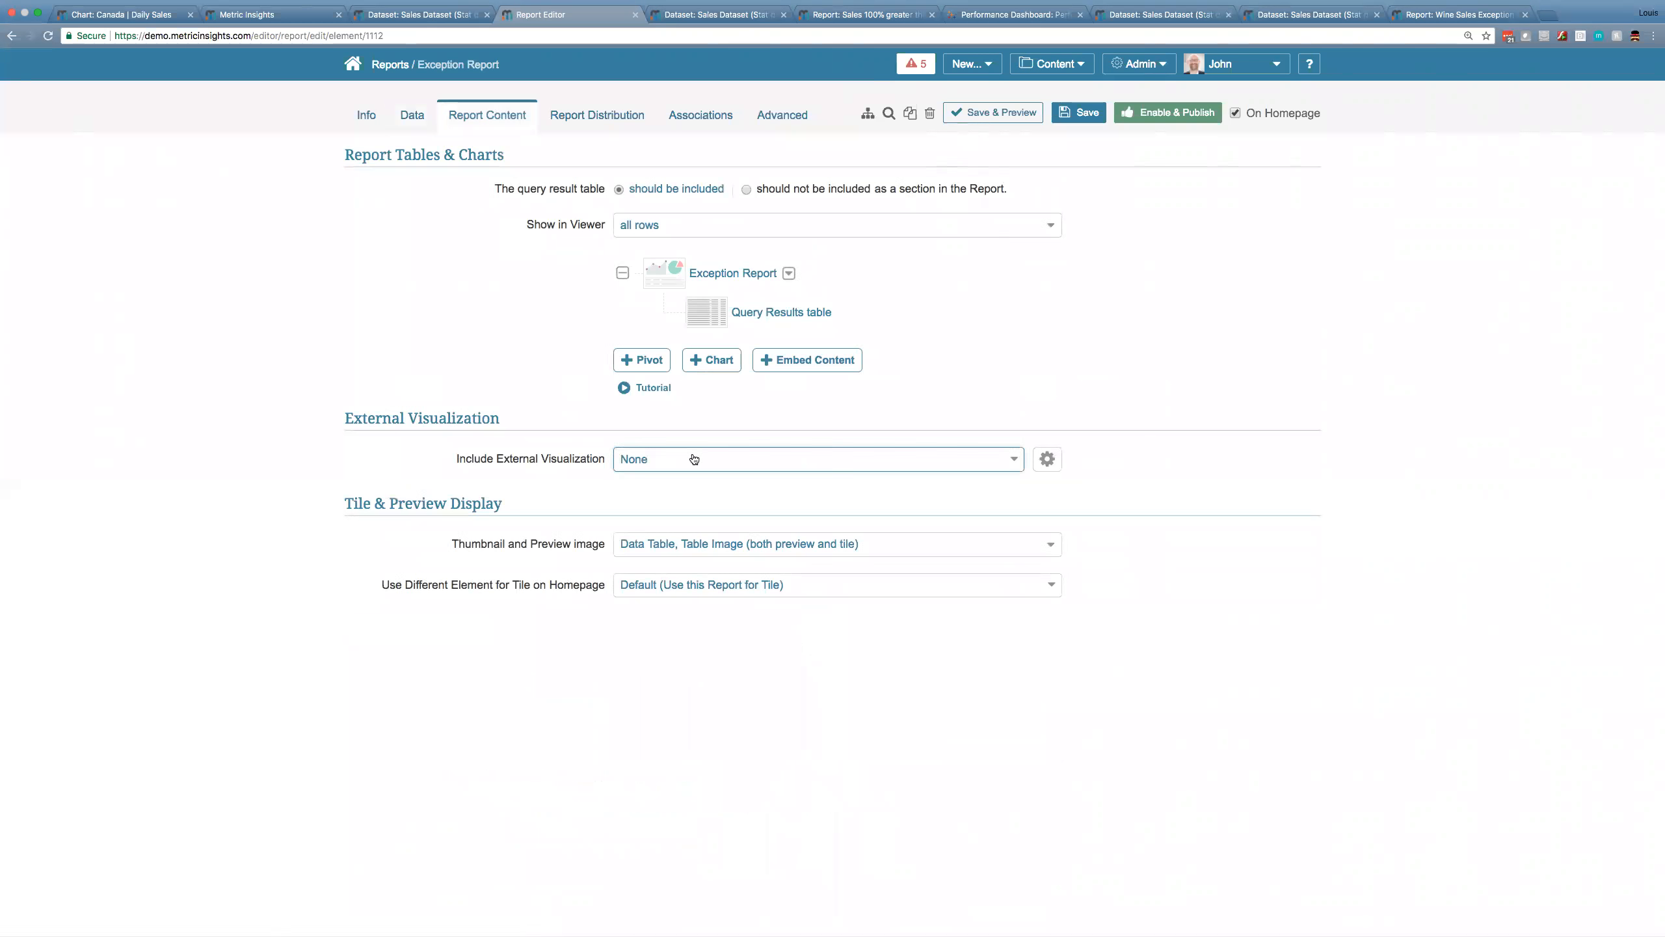
type("sales")
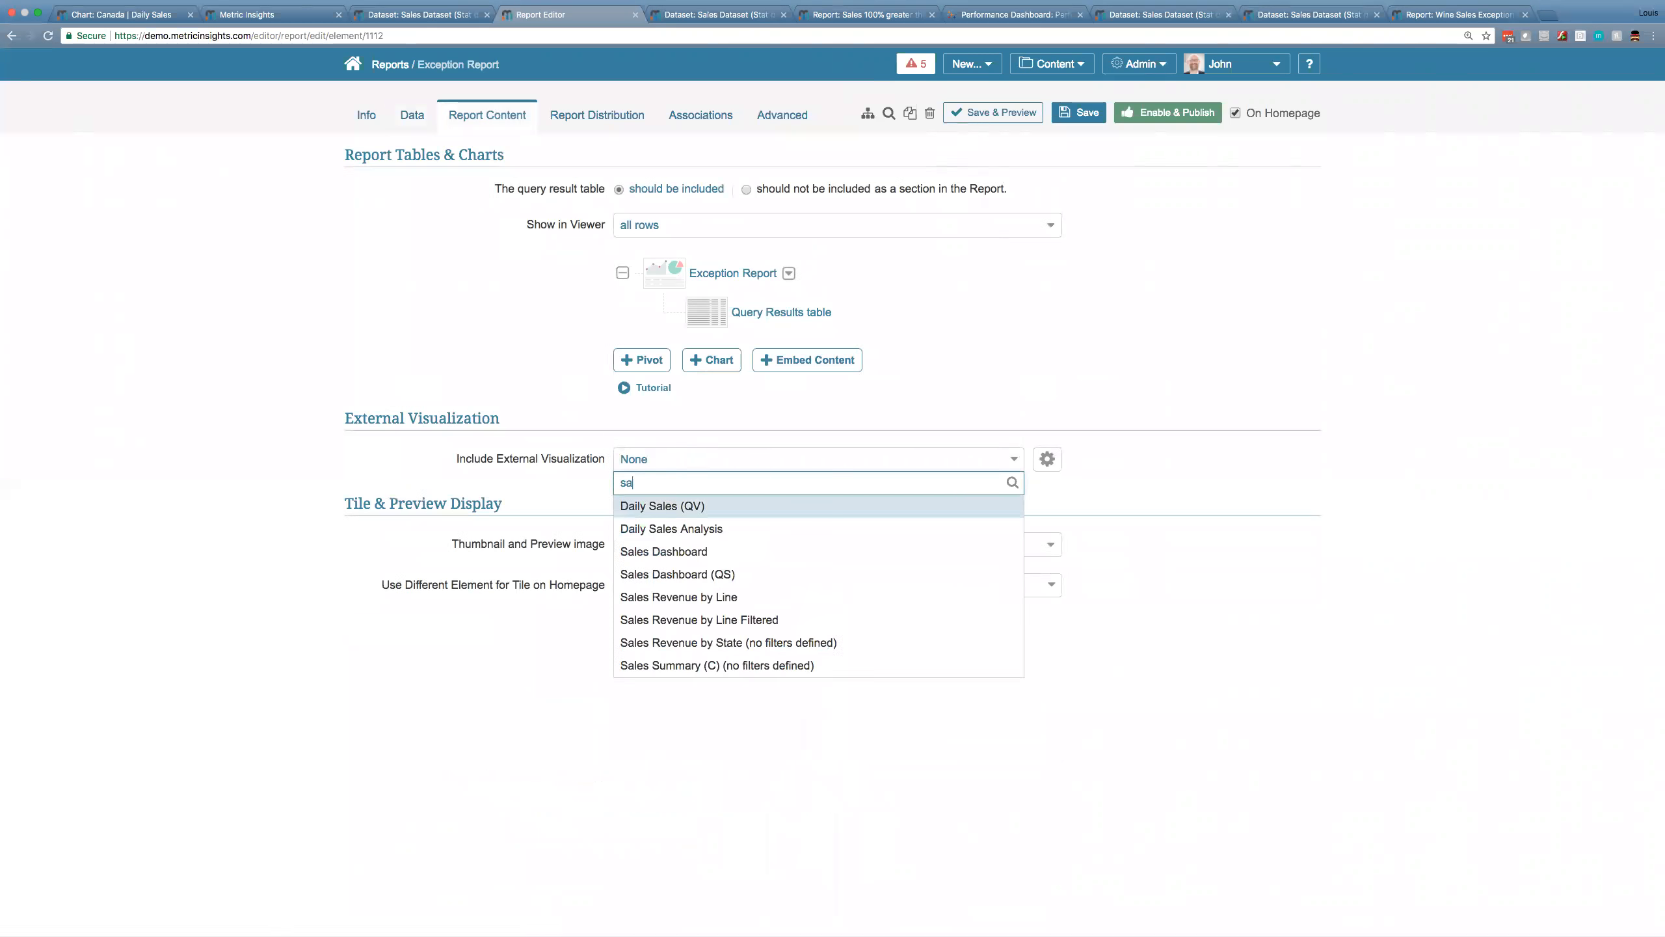
key("Down")
key("Down")
key("Return")
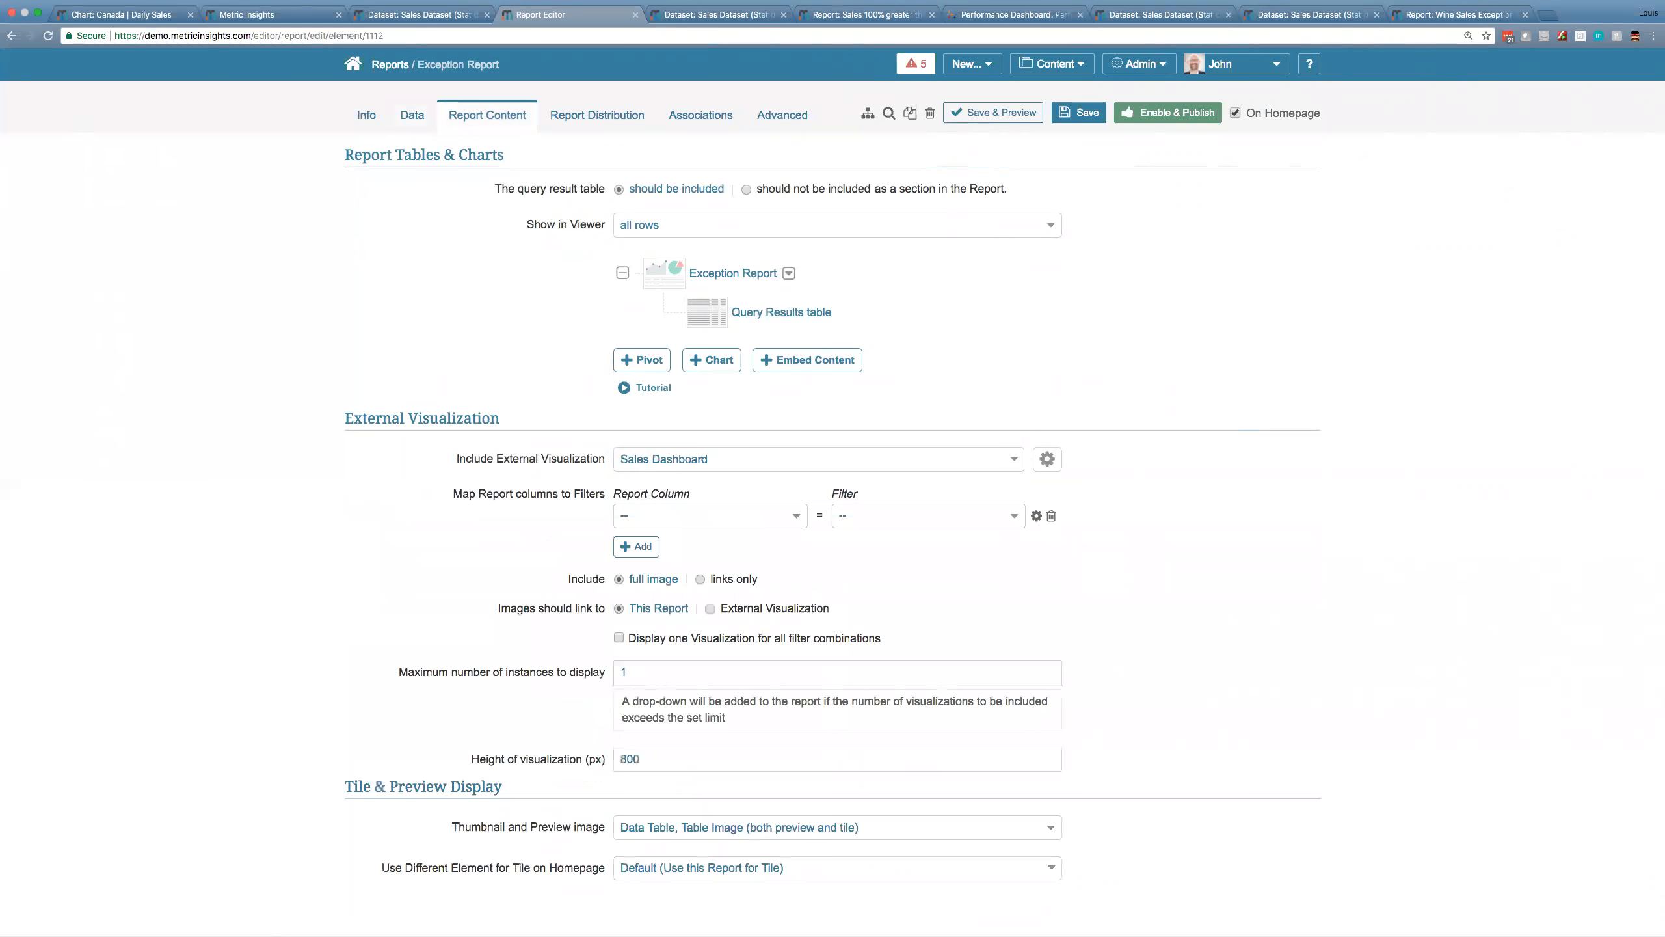
Map the report columns Country and Channel to the dashboard filters Country and Channel.
left_click(795, 522)
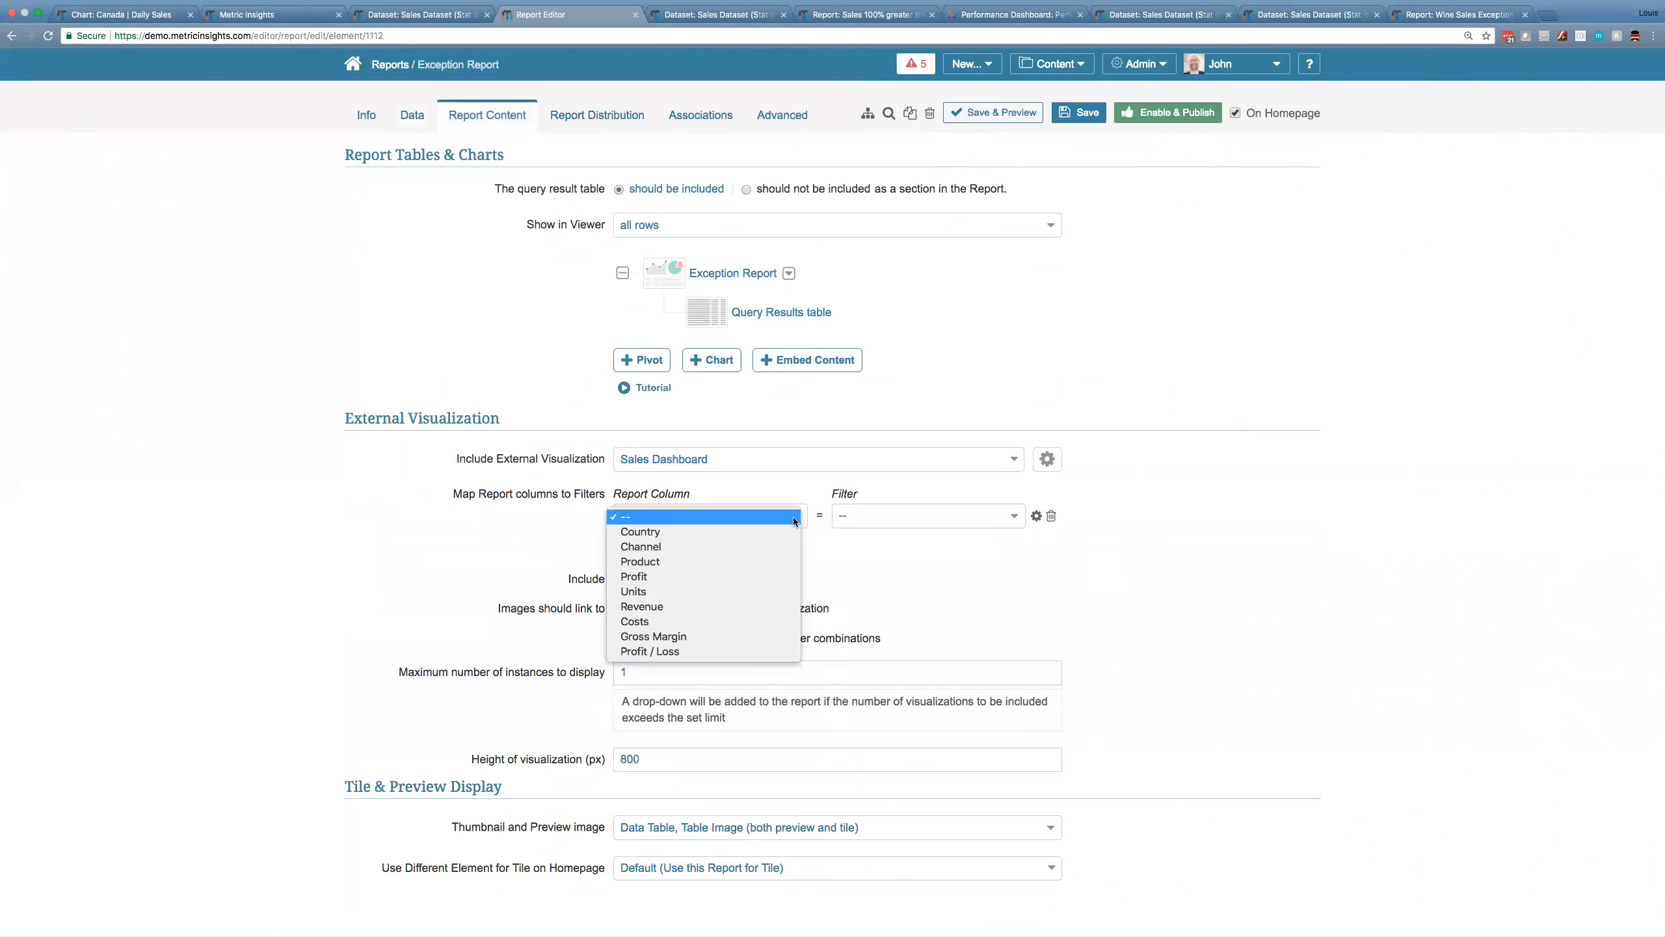
left_click(787, 531)
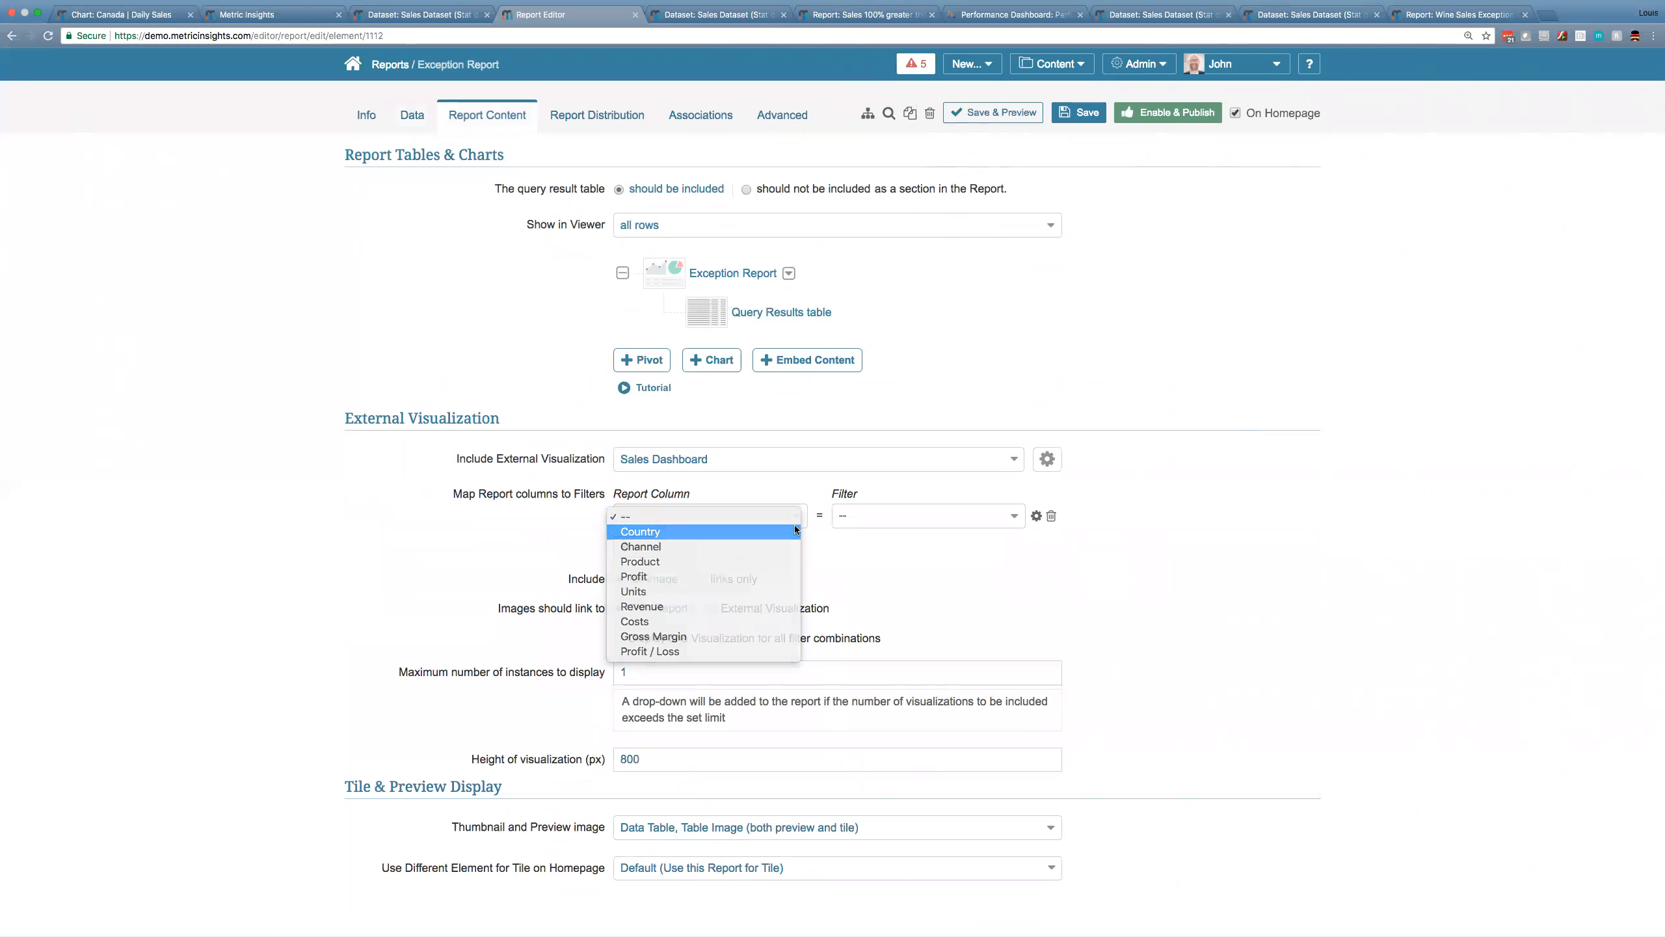
left_click(885, 519)
left_click(887, 532)
left_click(636, 546)
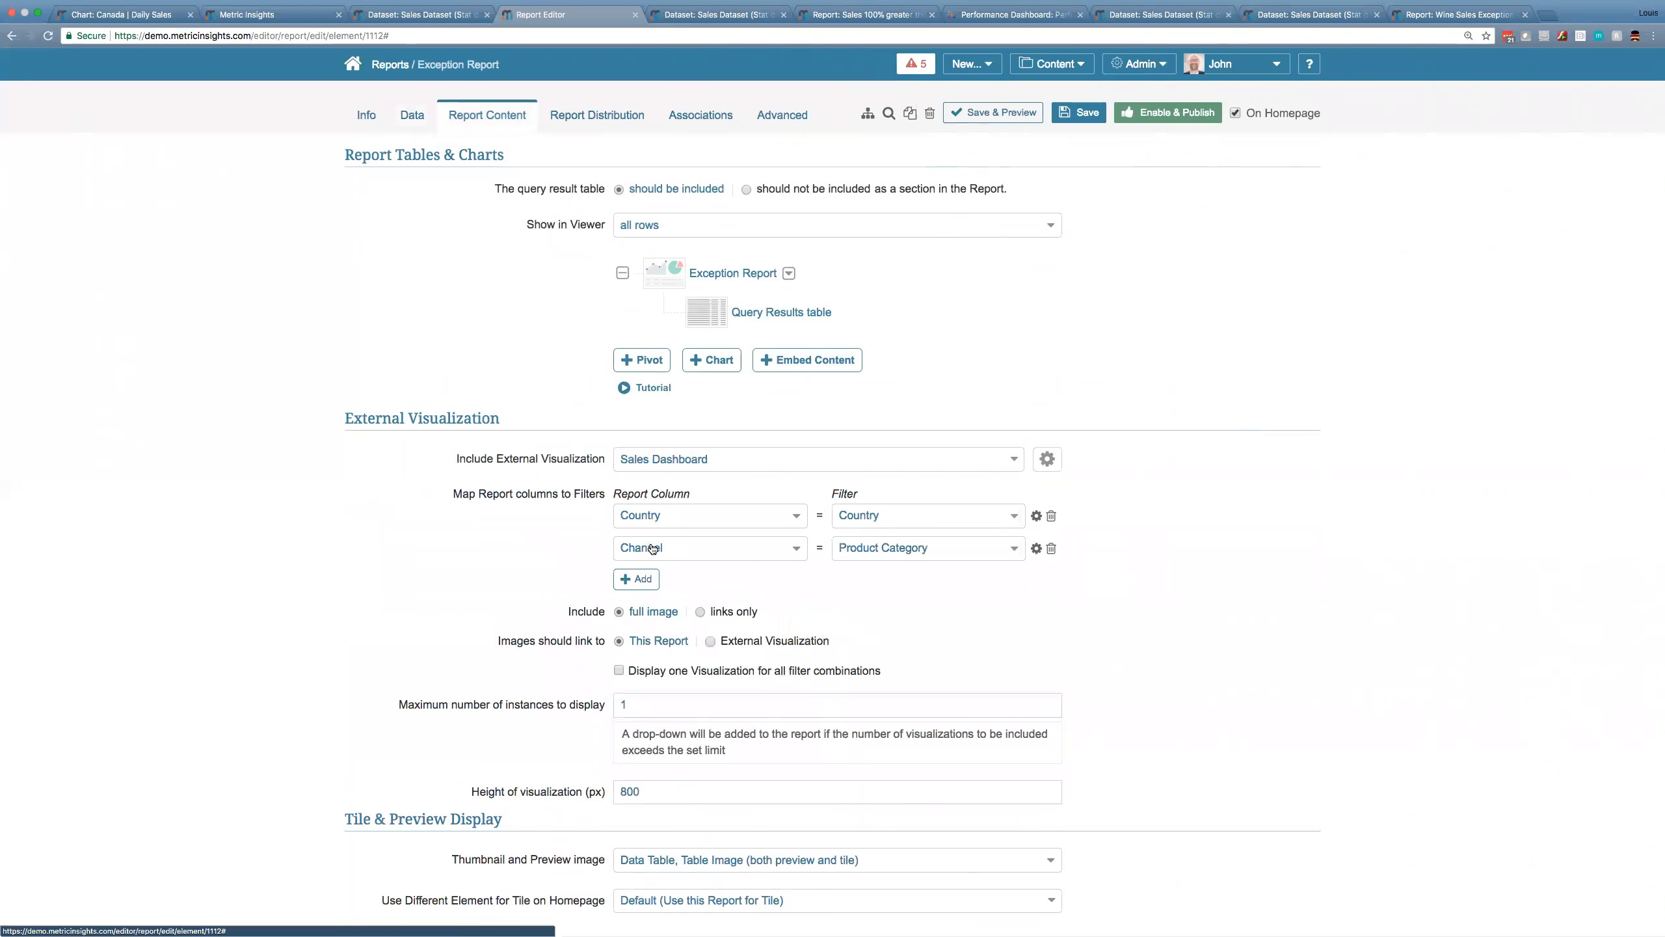
left_click(929, 554)
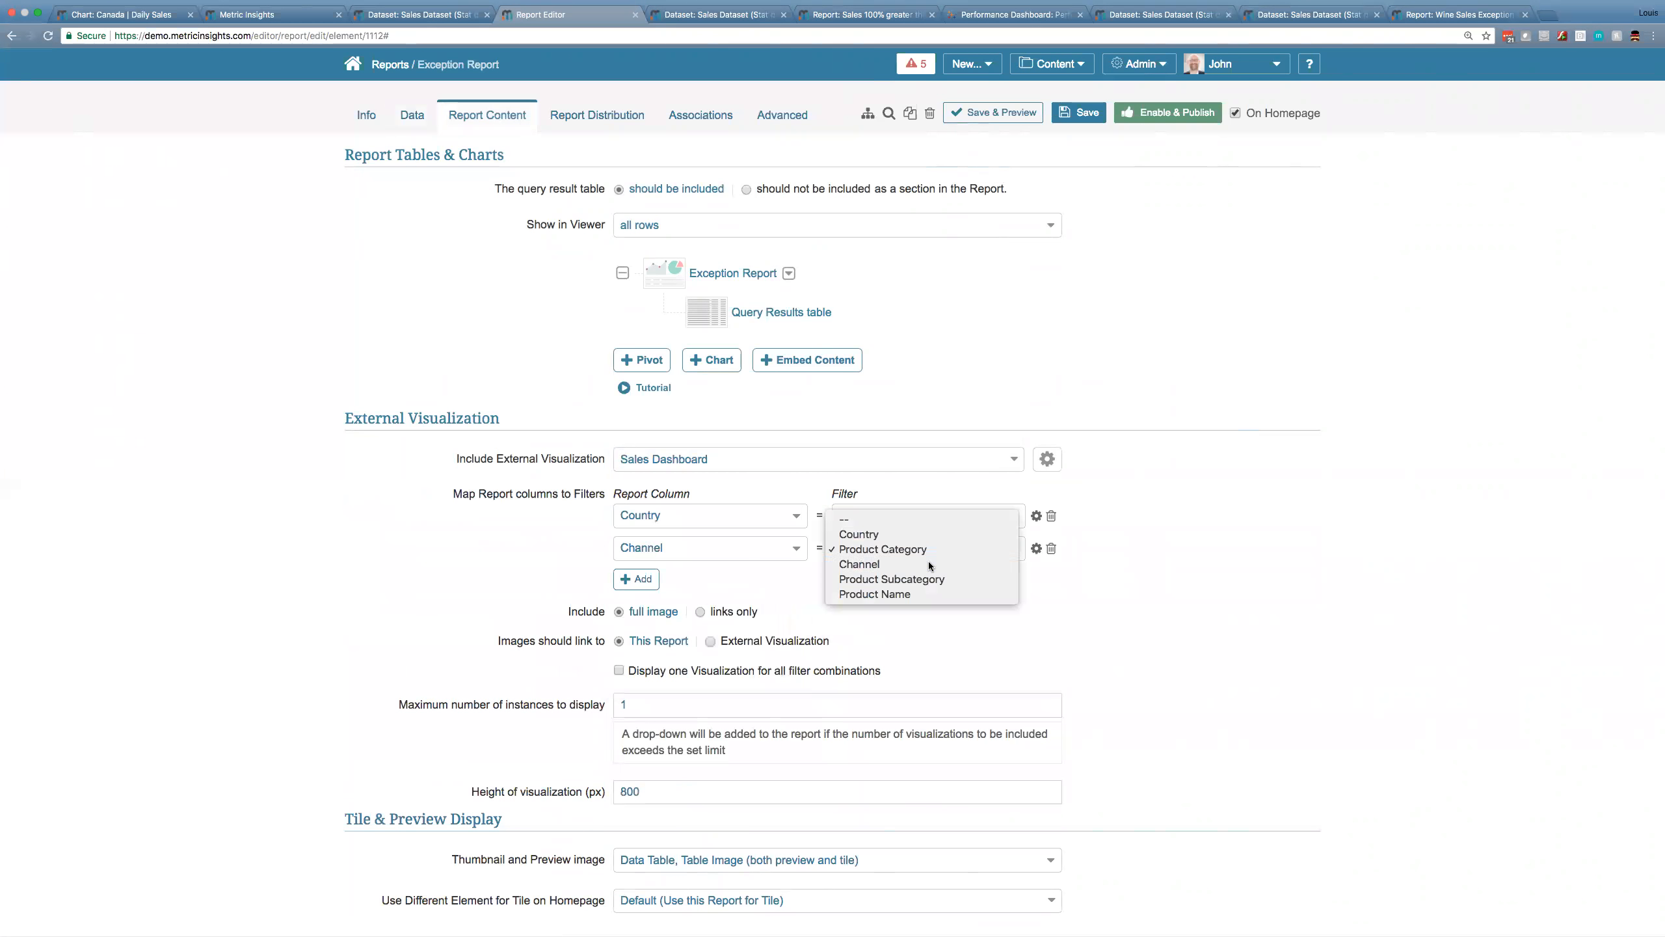
left_click(929, 561)
Add a third visualization mapping from the report column Product to the dashboard filter Product Name.
left_click(644, 577)
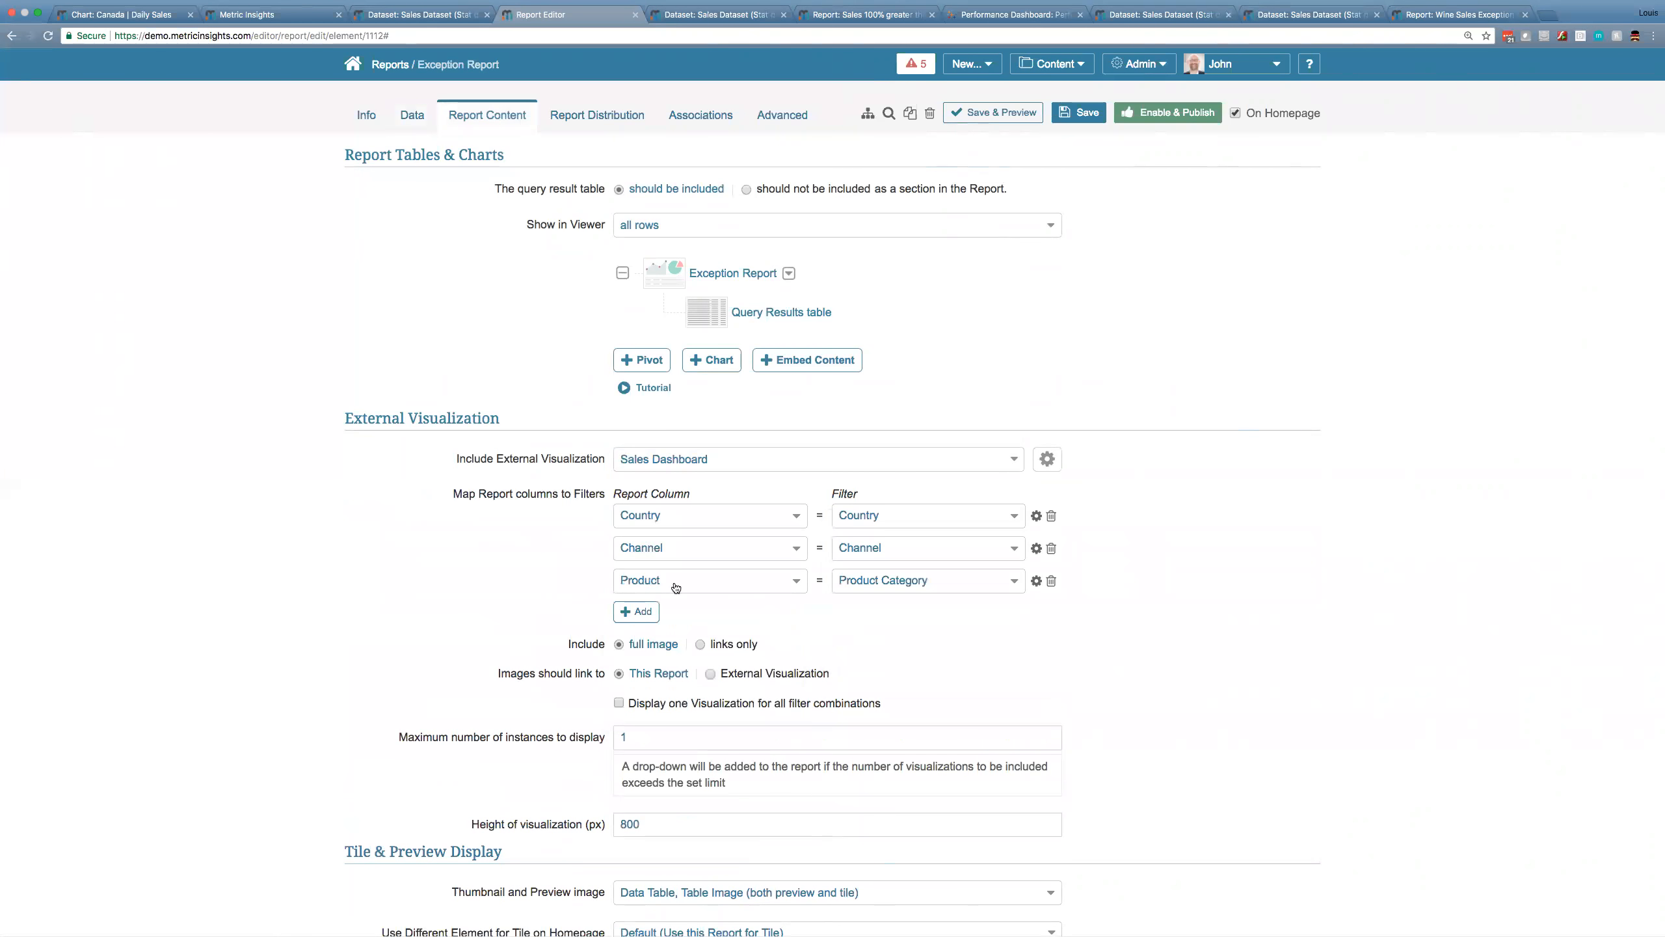
left_click(676, 588)
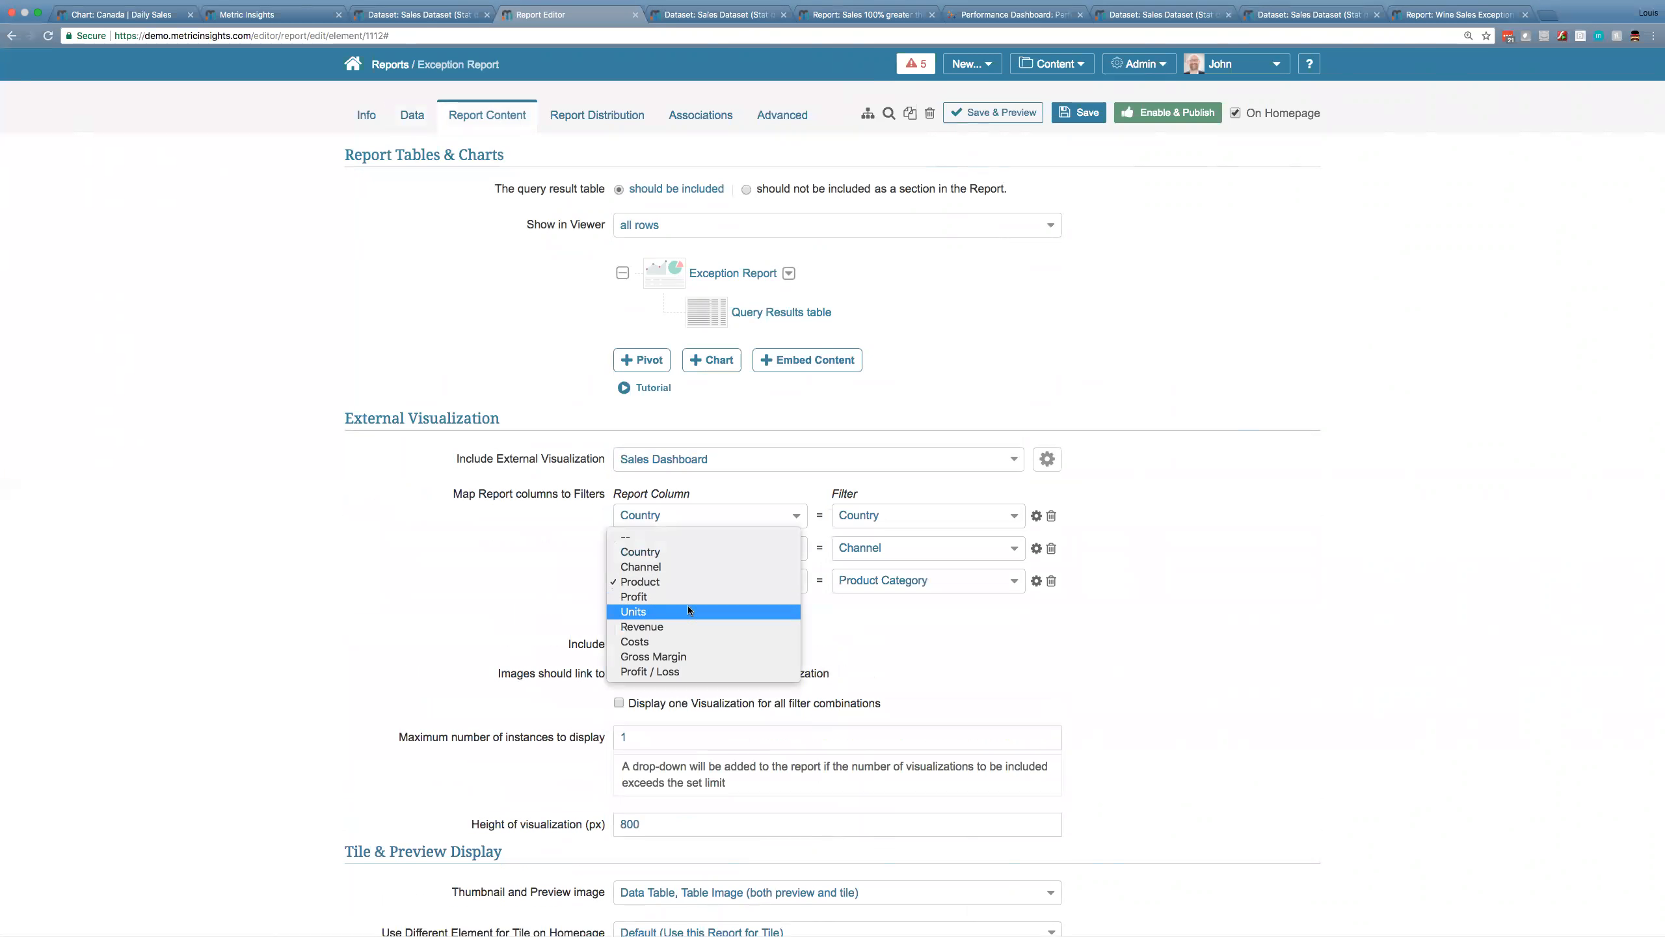
left_click(911, 615)
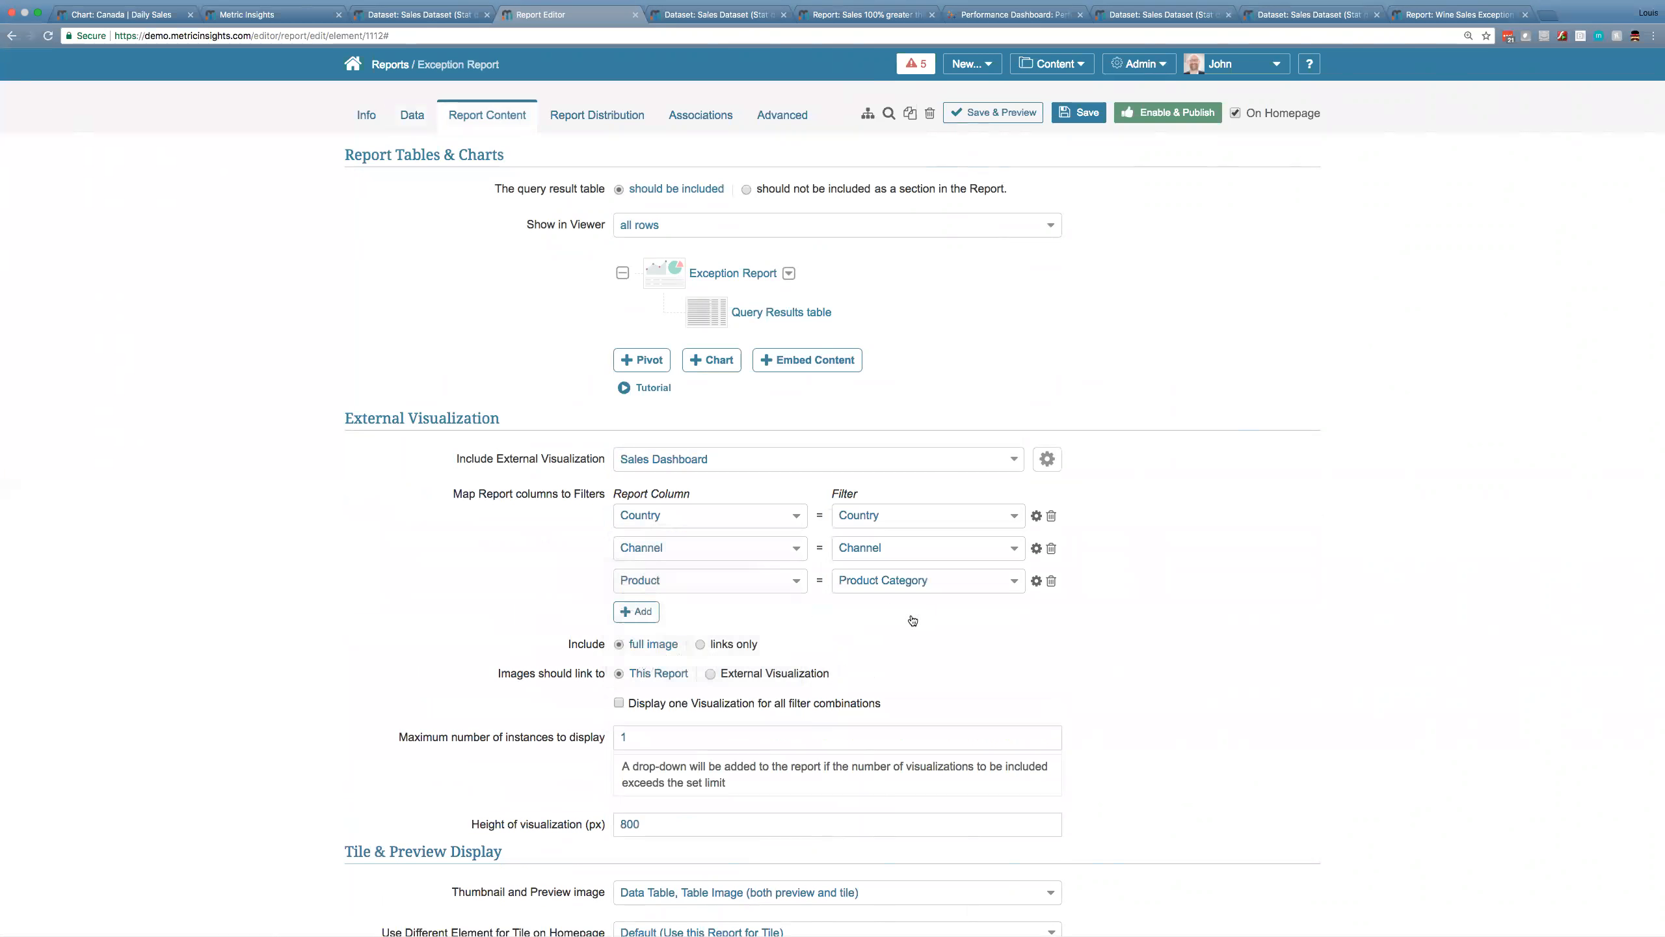
left_click(773, 582)
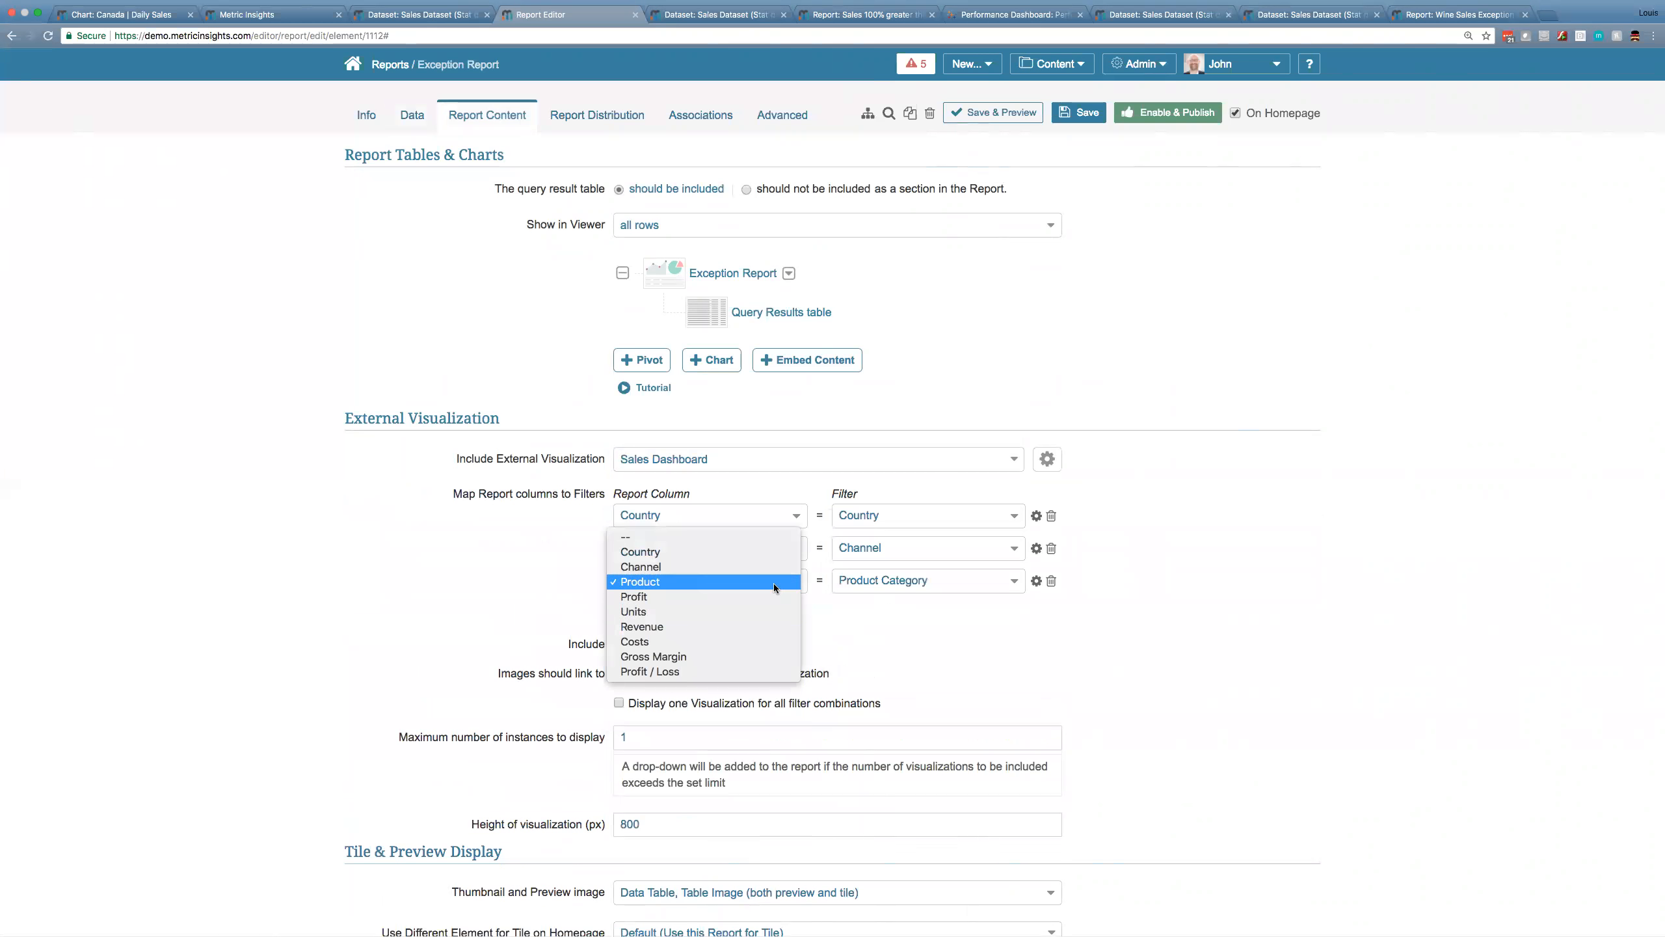
left_click(876, 586)
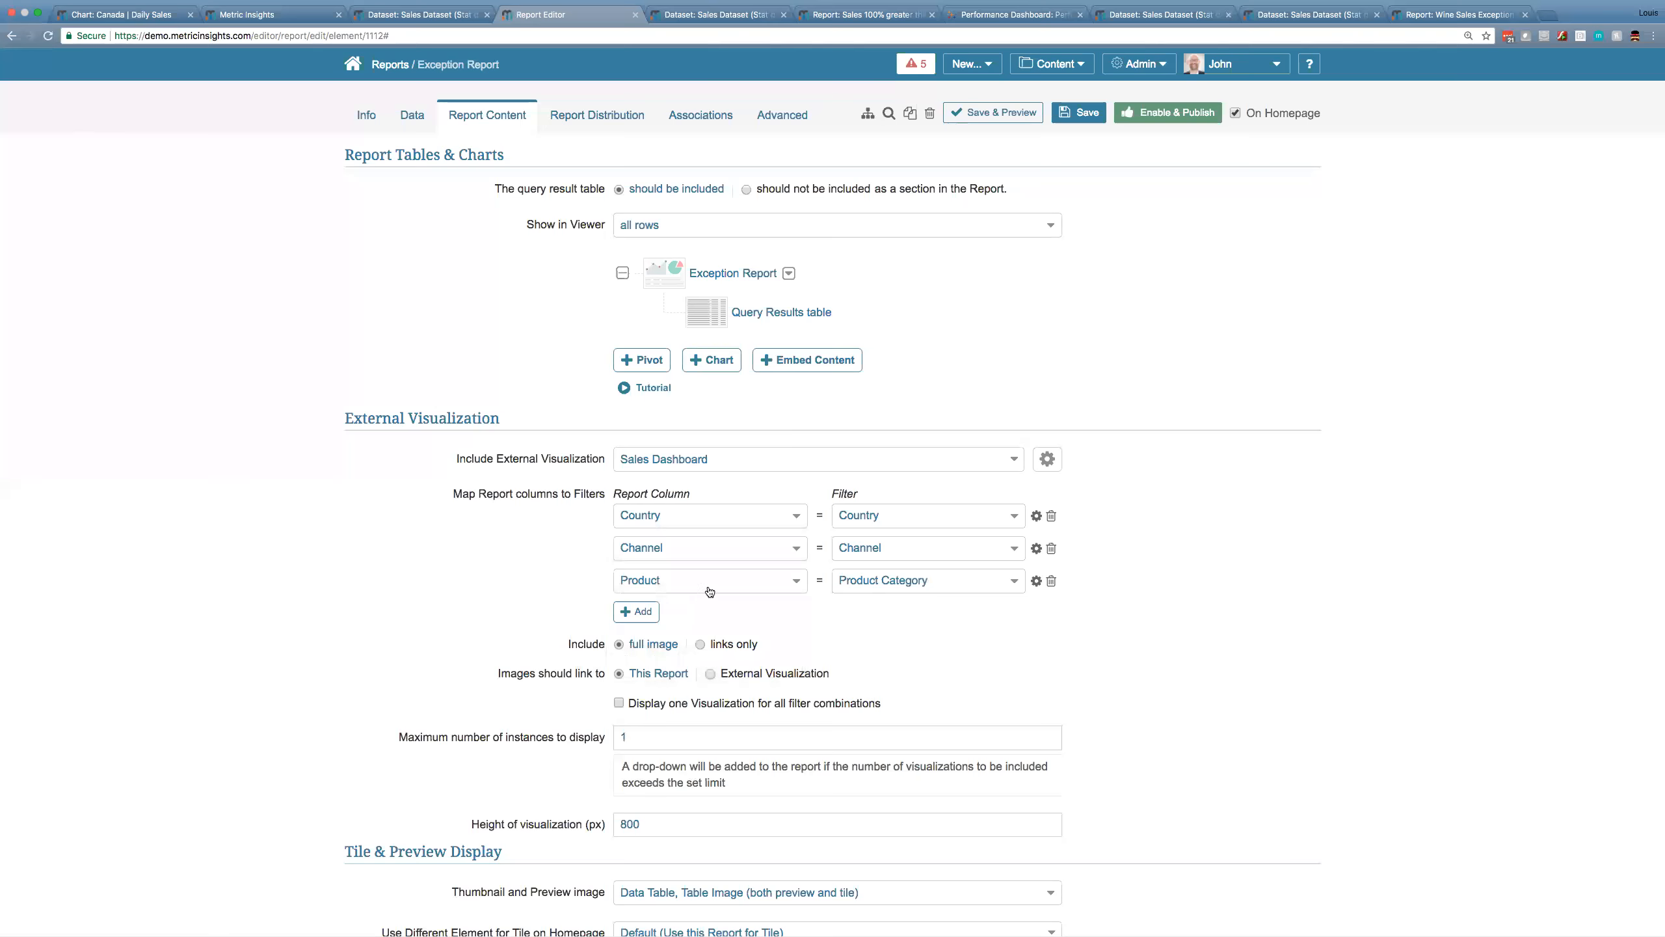
left_click(963, 580)
left_click(892, 615)
Enable and publish the report, updating its historical instances within the date range 2016-07-01 to 2016-08-13.
left_click(1140, 119)
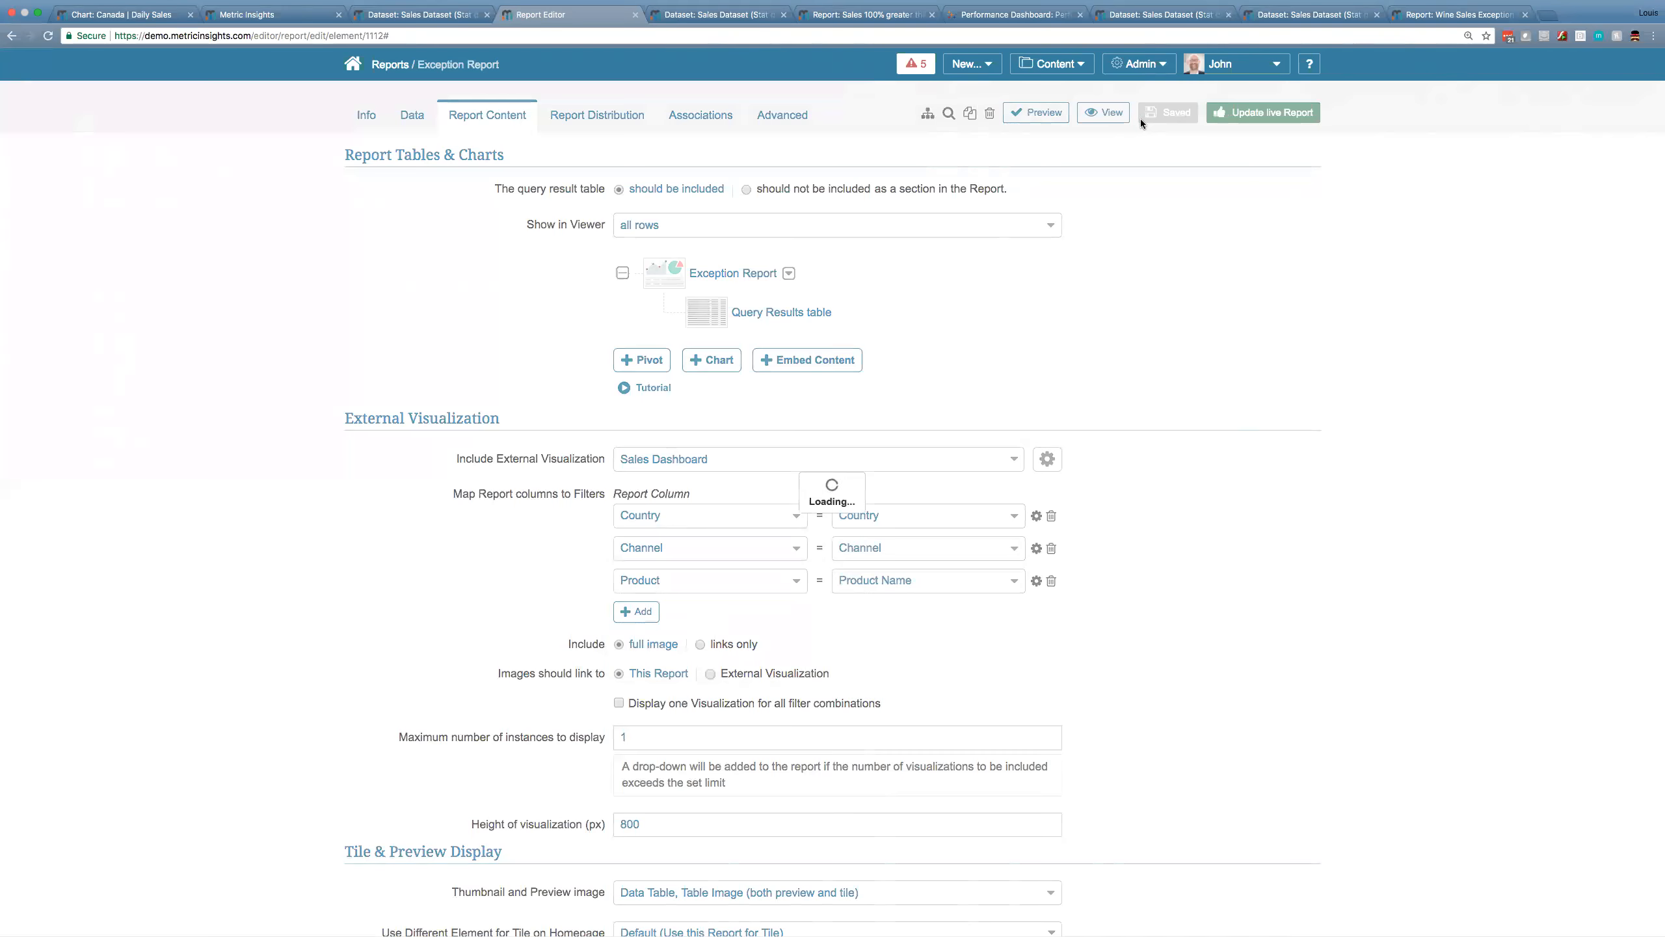
left_click(891, 227)
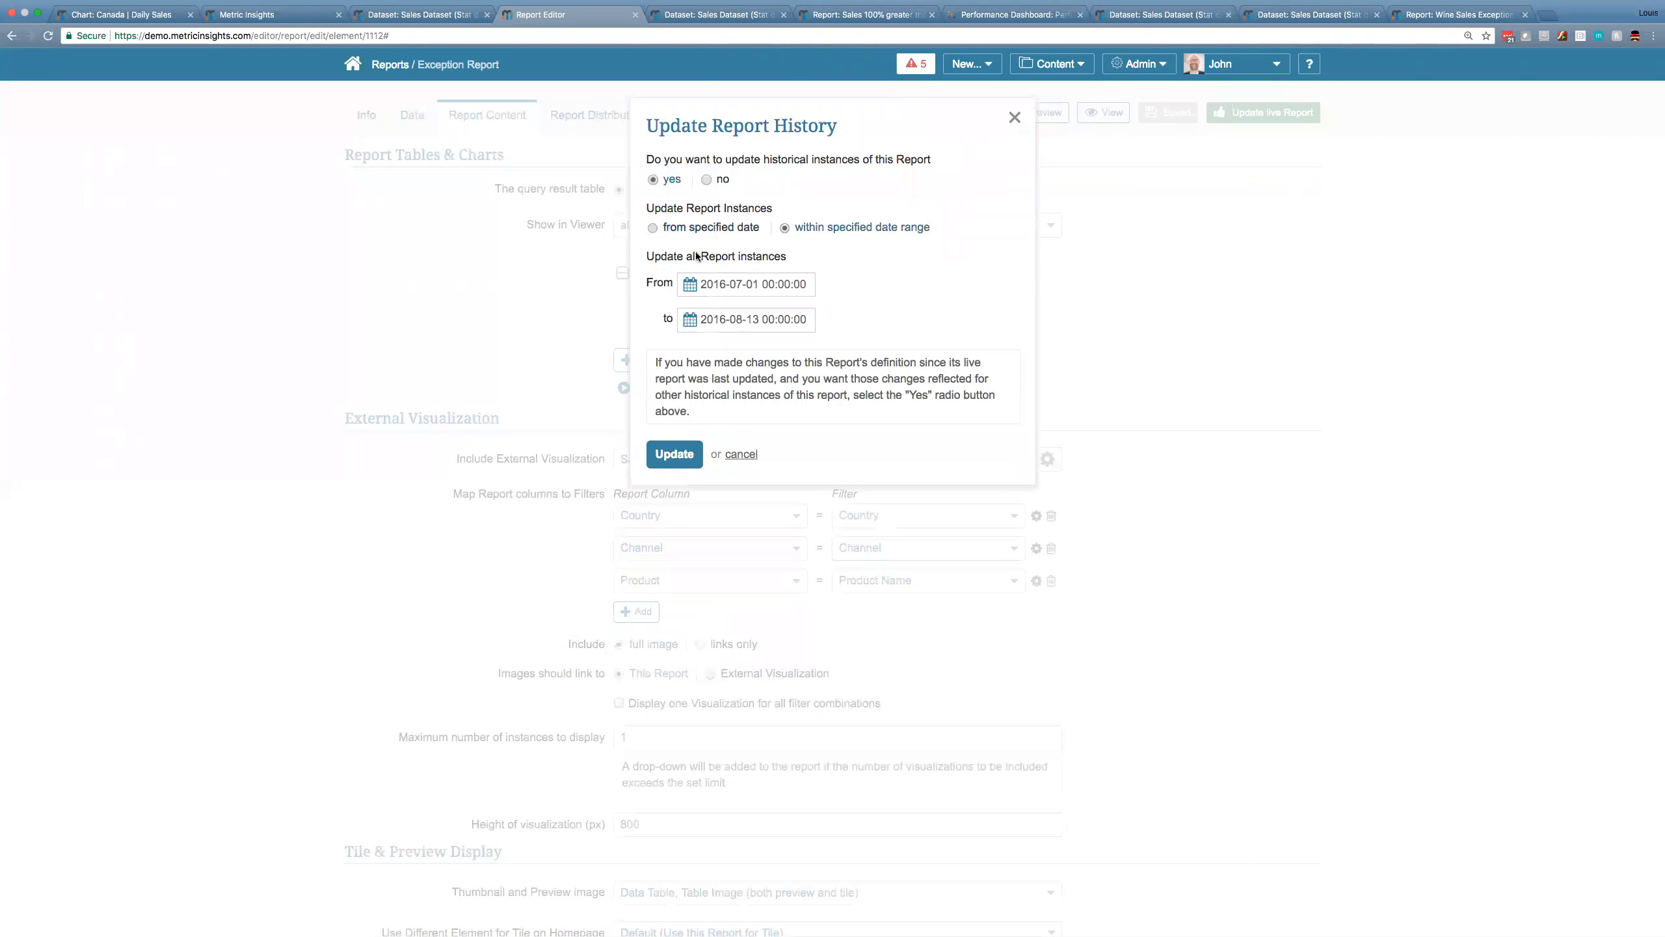
left_click(687, 452)
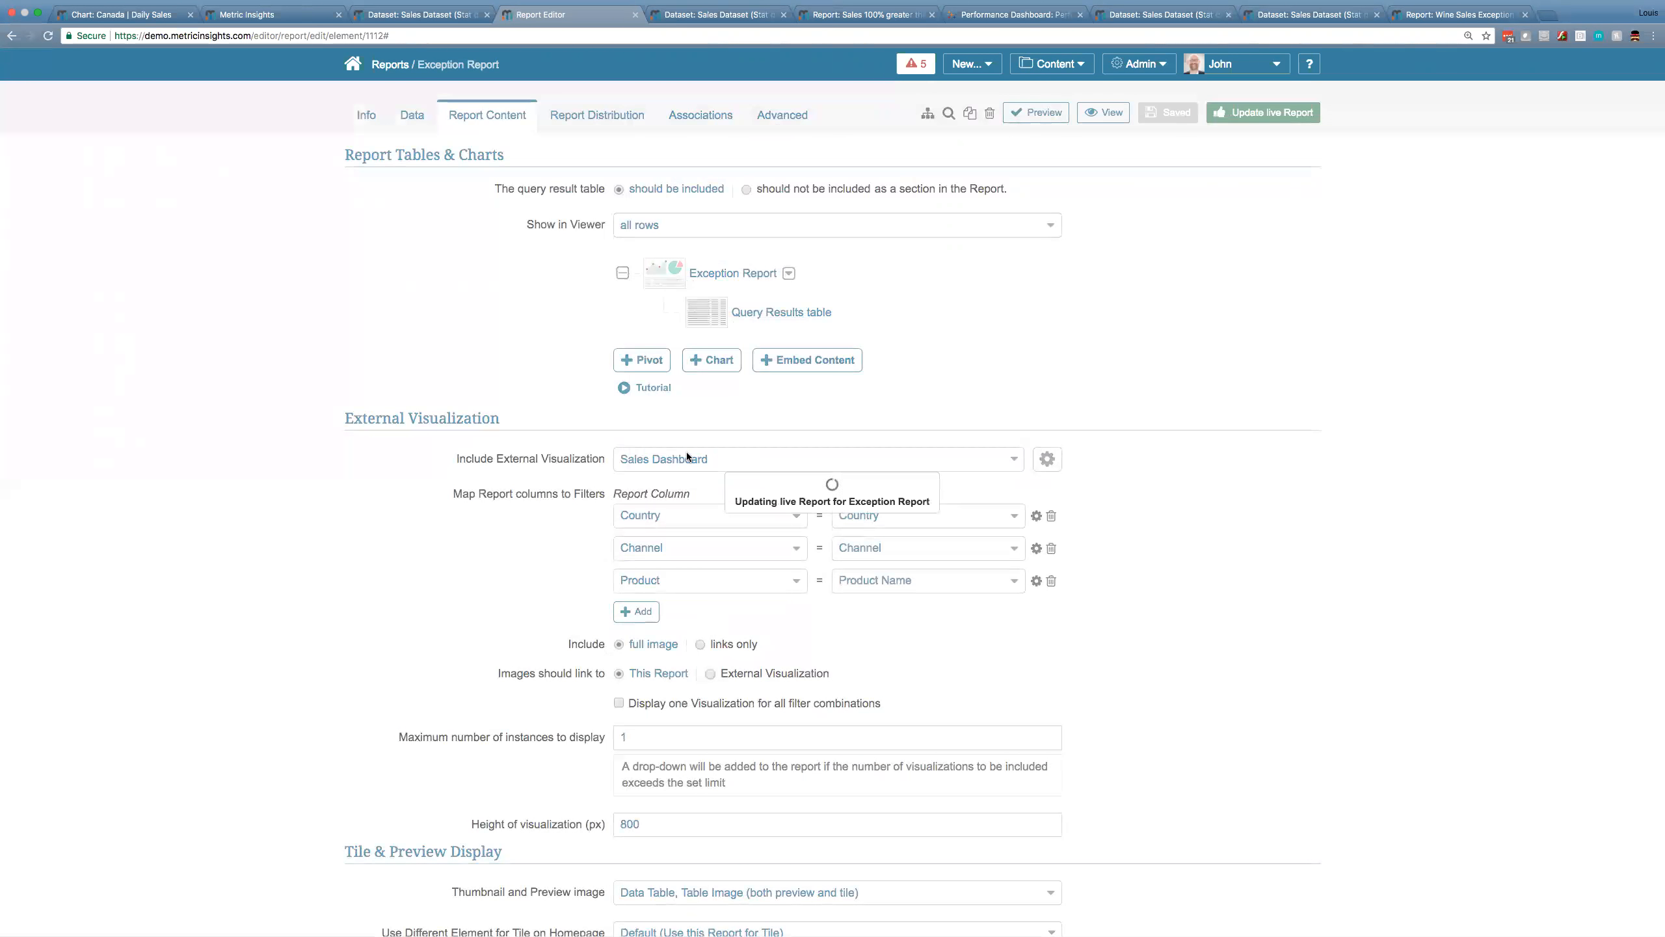
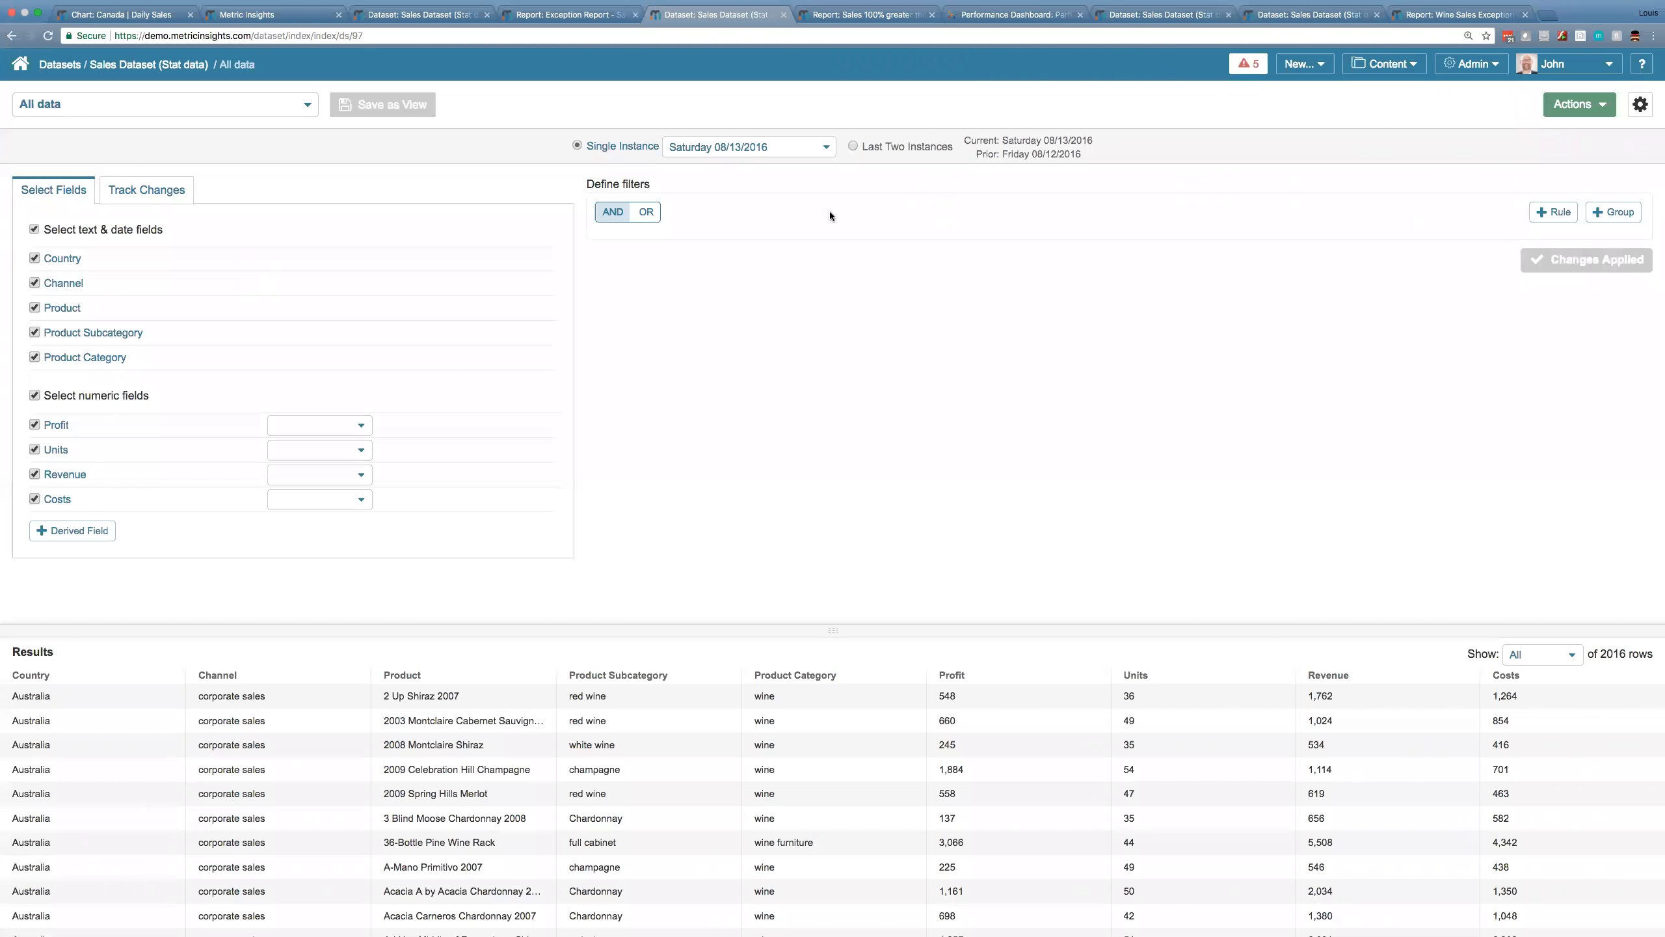
left_click(826, 148)
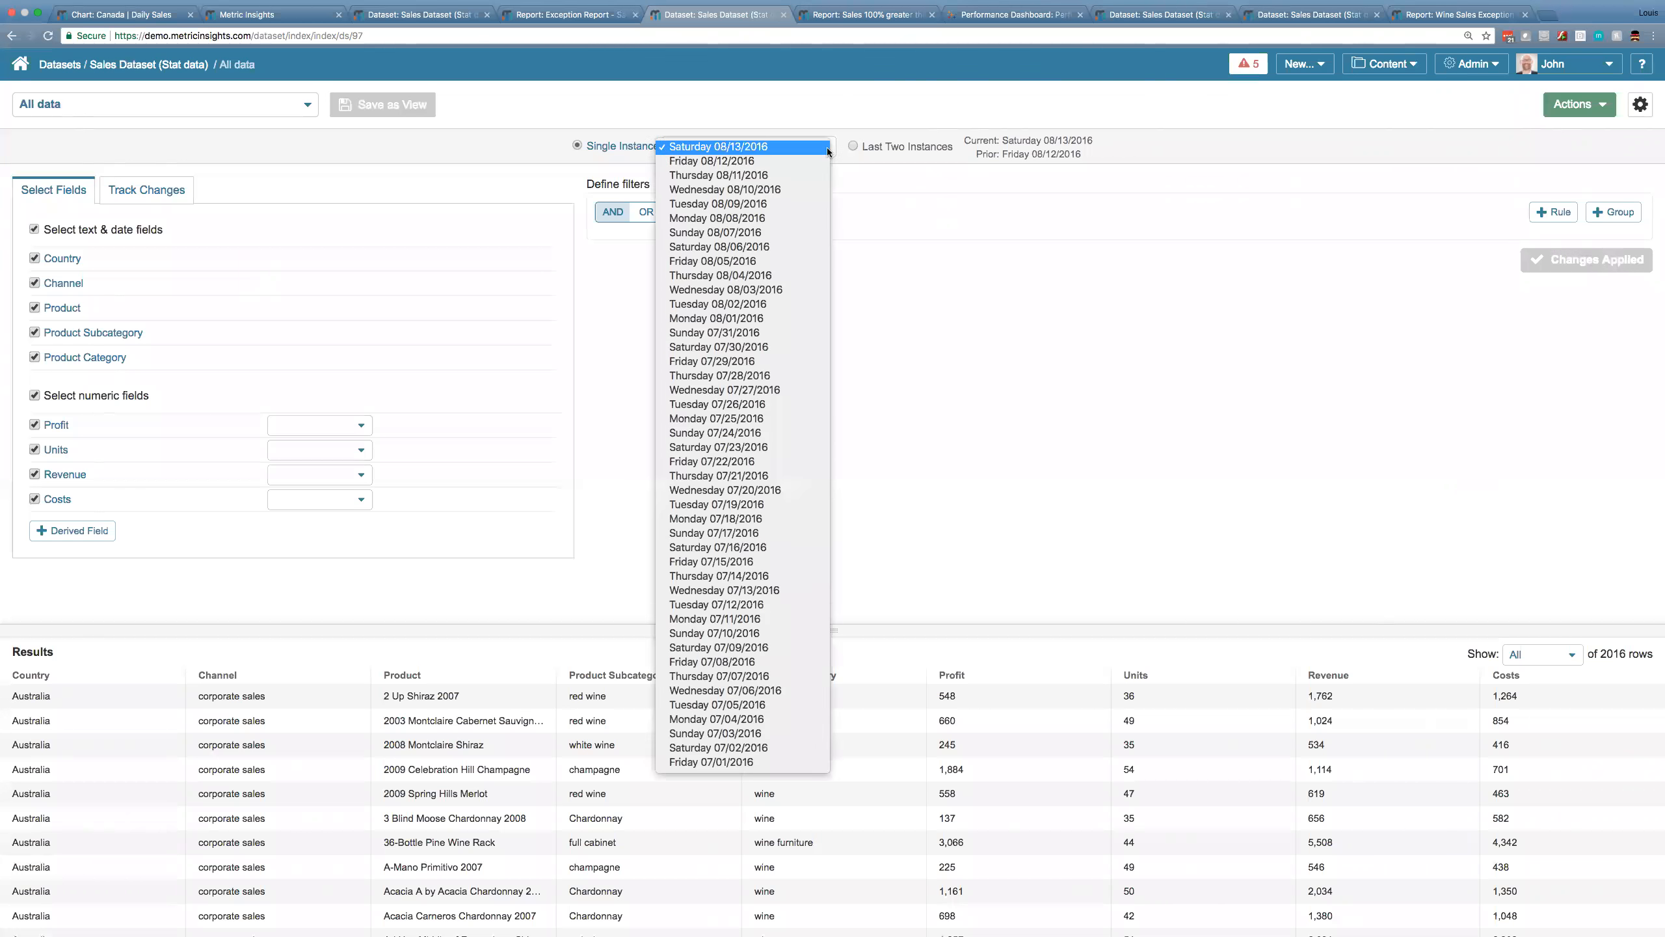
left_click(927, 293)
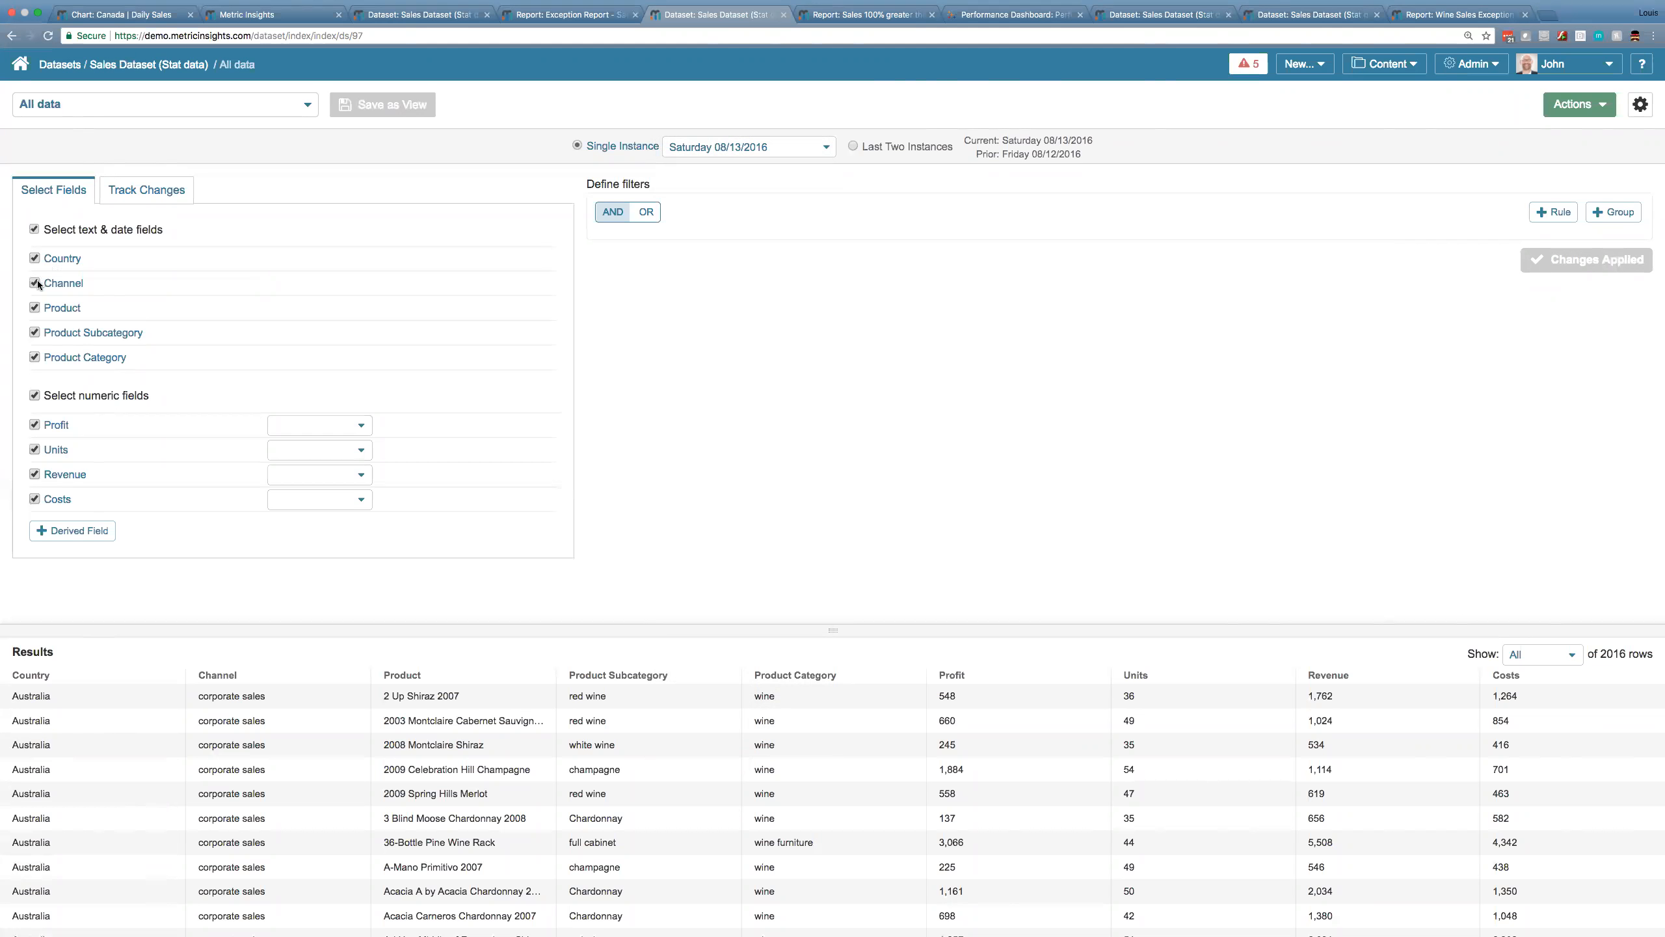
Limit the Sales Dataset fields to Country, Channel, Product Category and Revenue aggregated as Sum, and apply the changes.
left_click(33, 308)
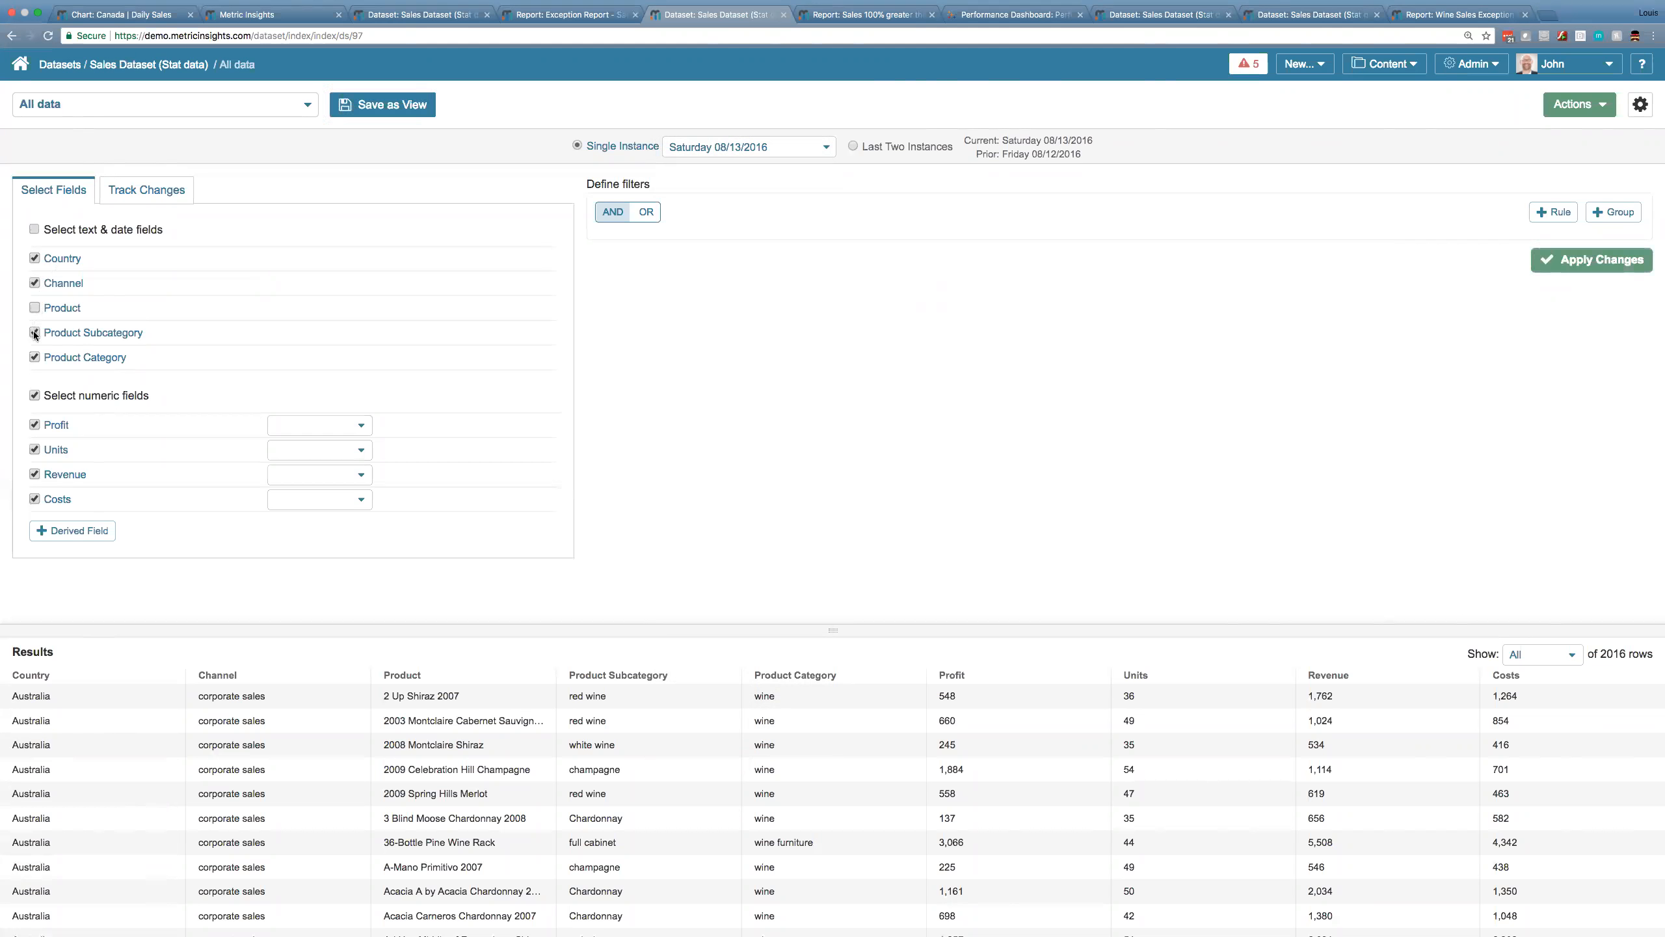
left_click(33, 424)
left_click(34, 449)
left_click(349, 475)
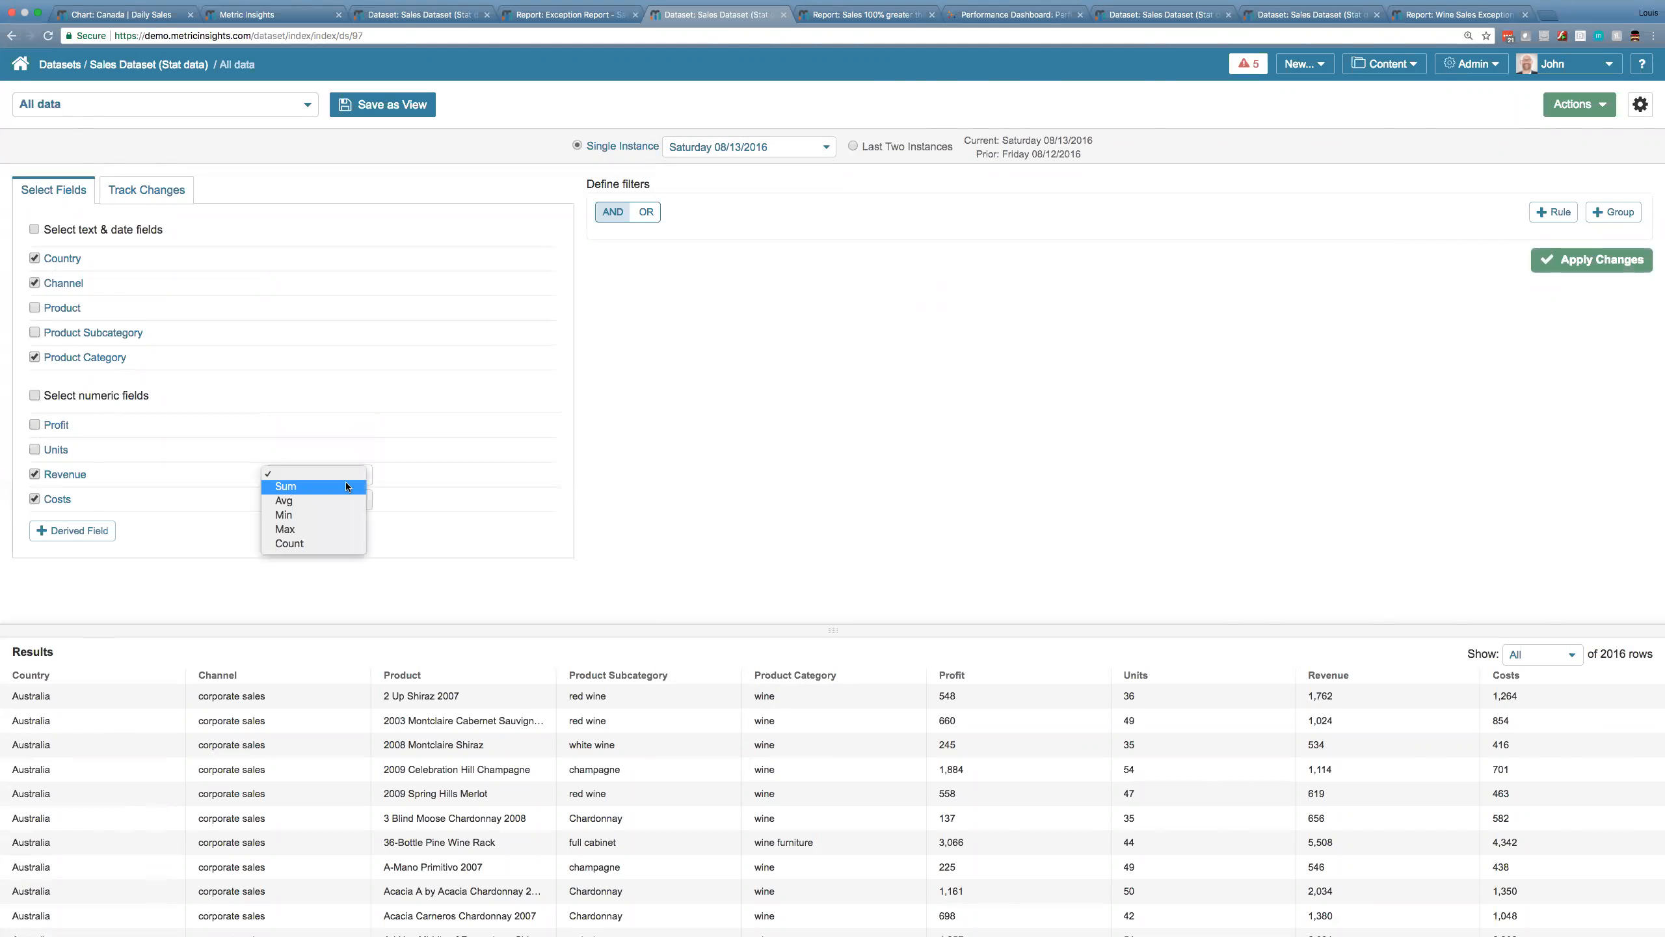
left_click(331, 483)
left_click(63, 498)
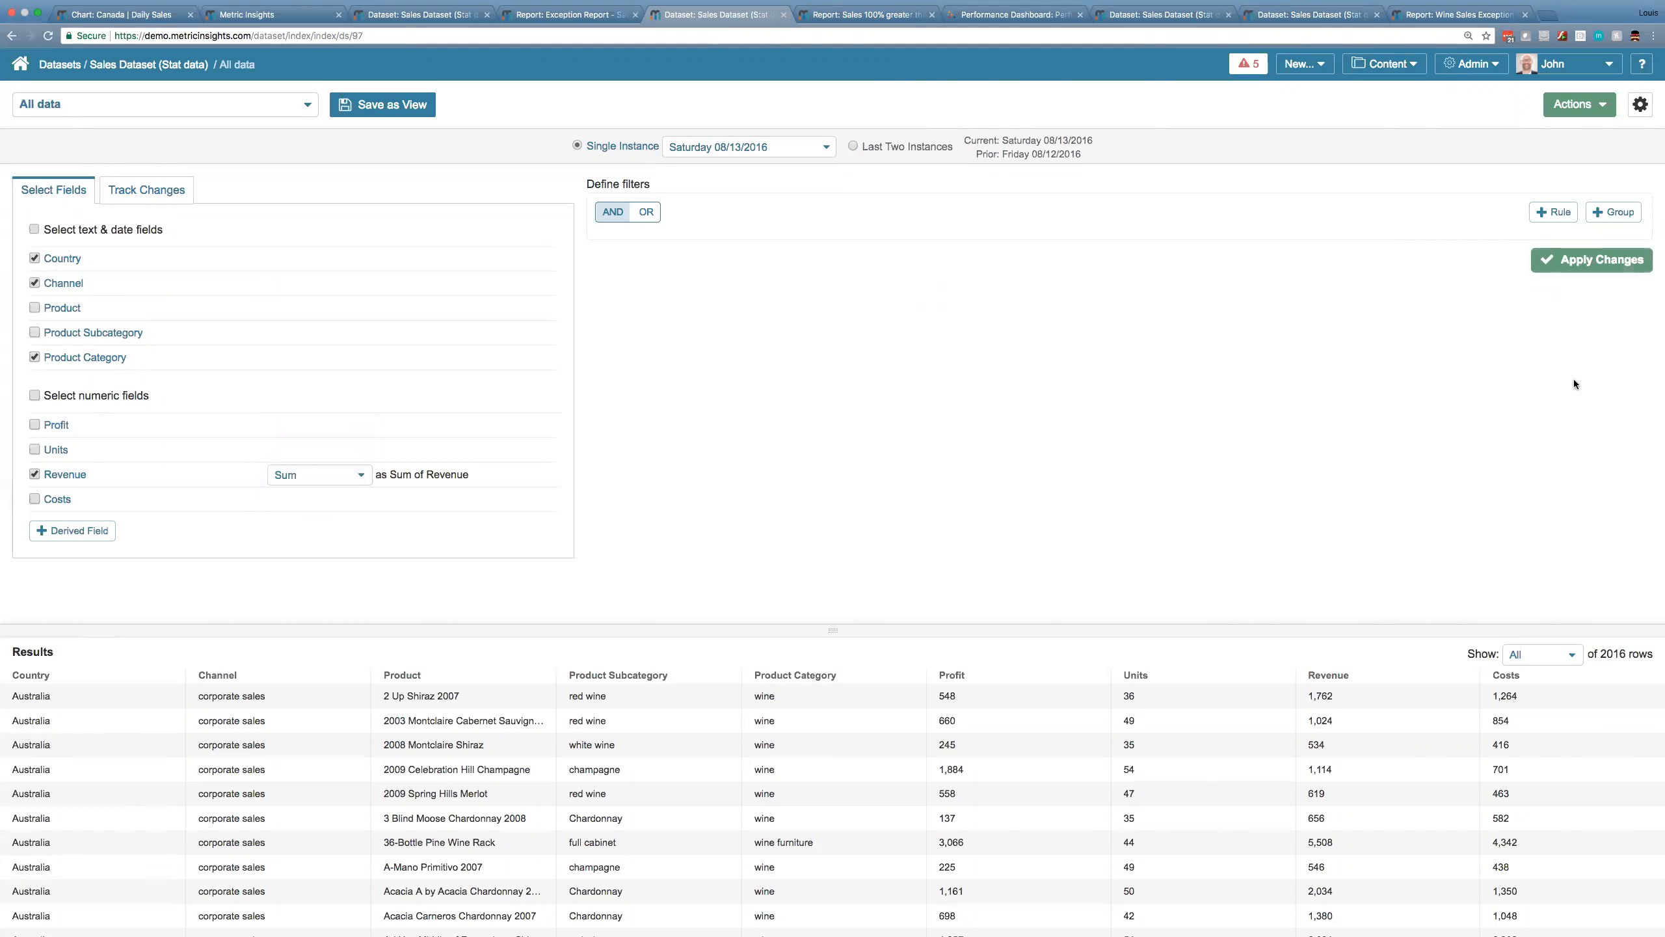
left_click(1613, 272)
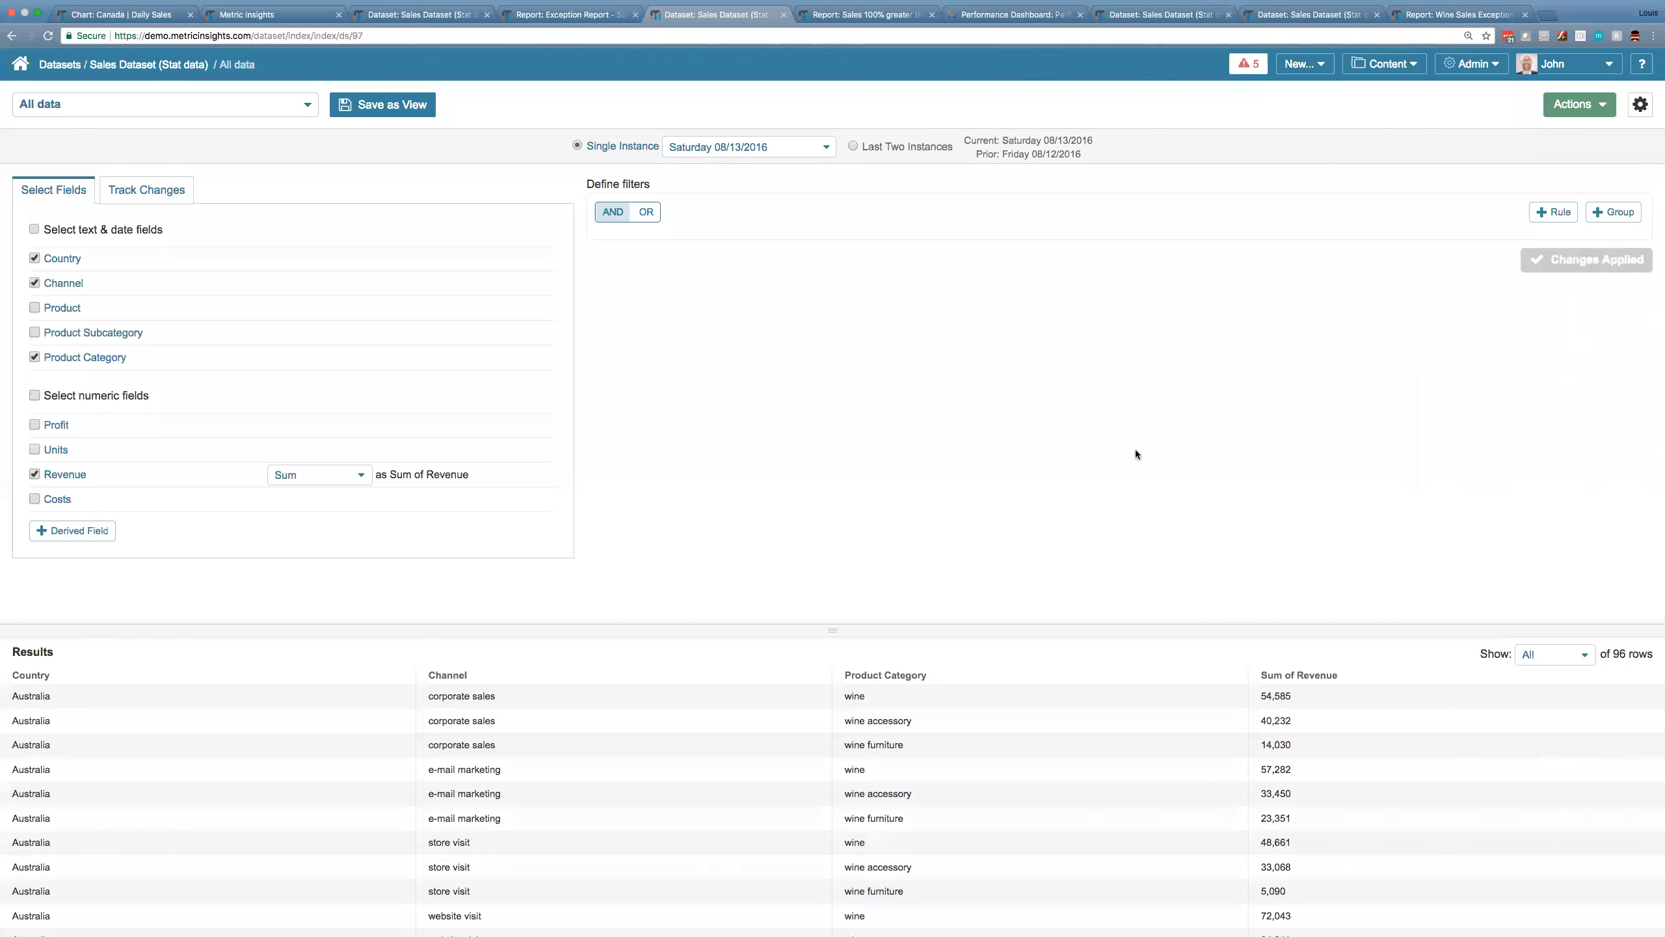
Track changes across the last two instances, showing only changed rows and leaving out new and removed ones.
left_click(136, 190)
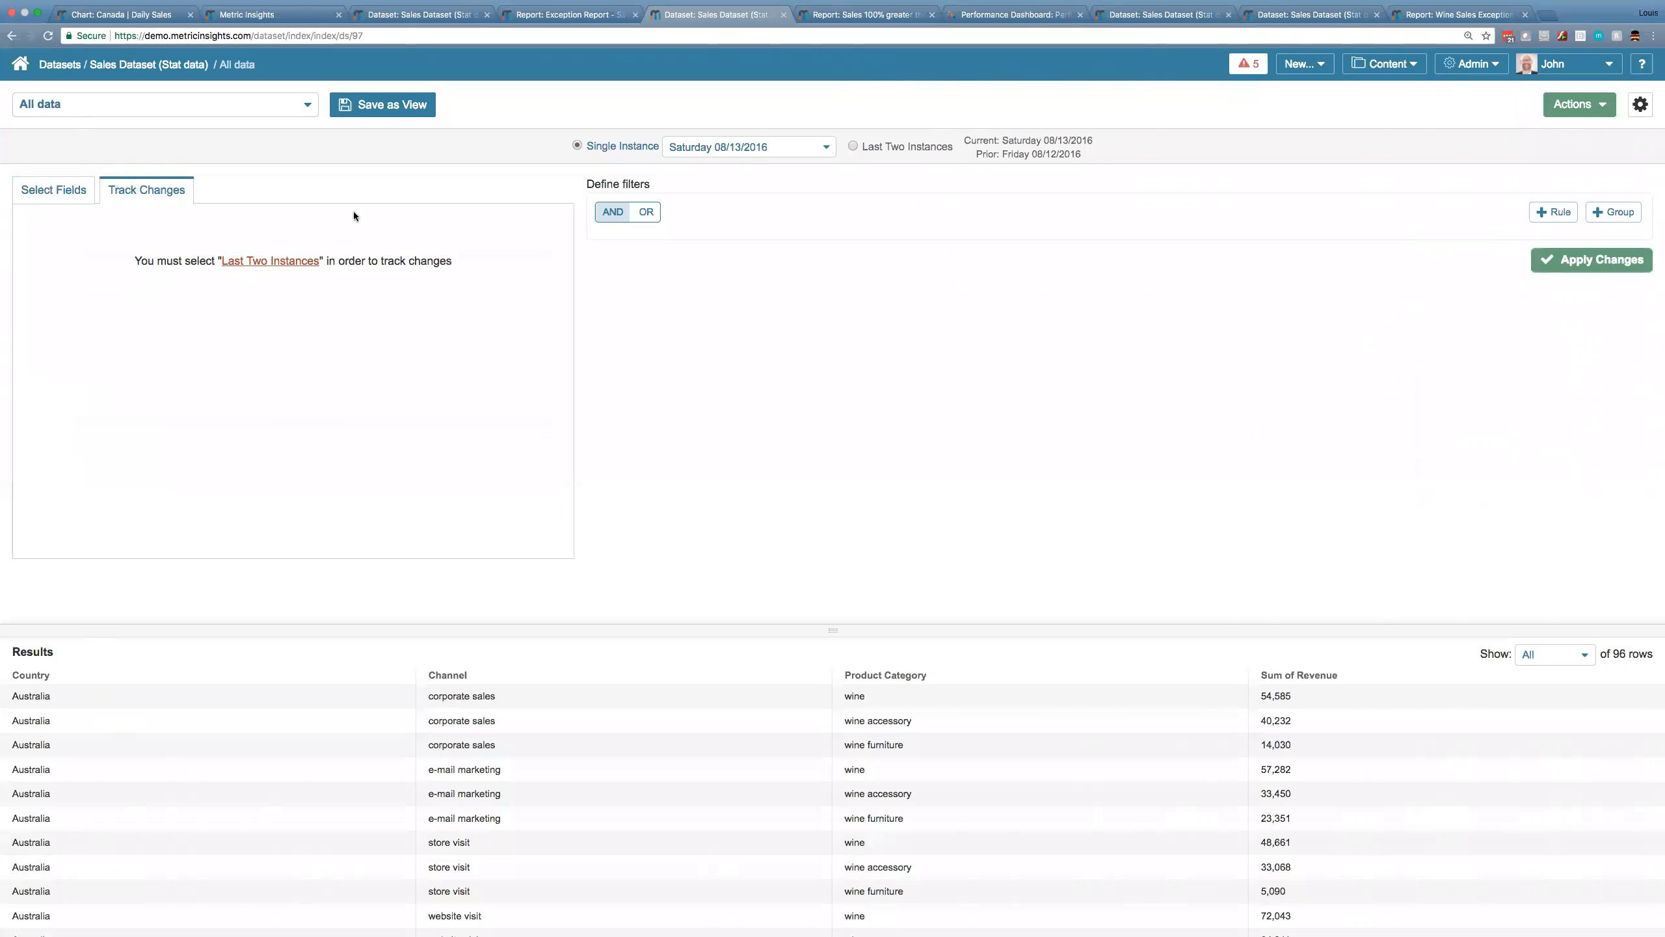
left_click(854, 147)
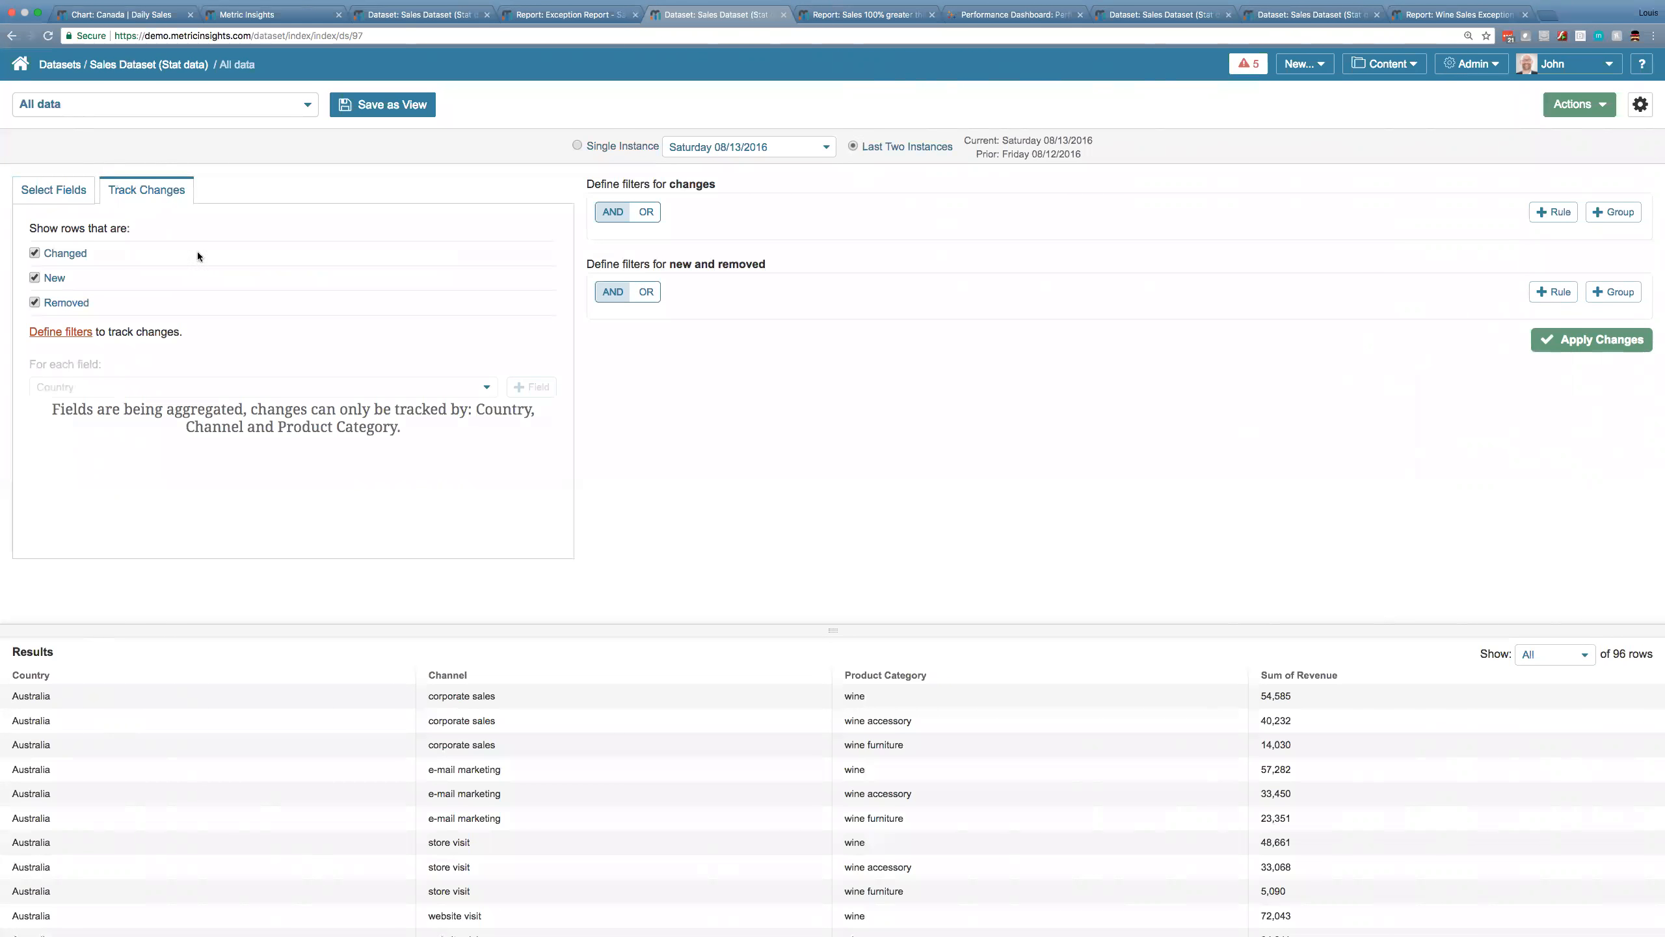
left_click(35, 278)
left_click(35, 302)
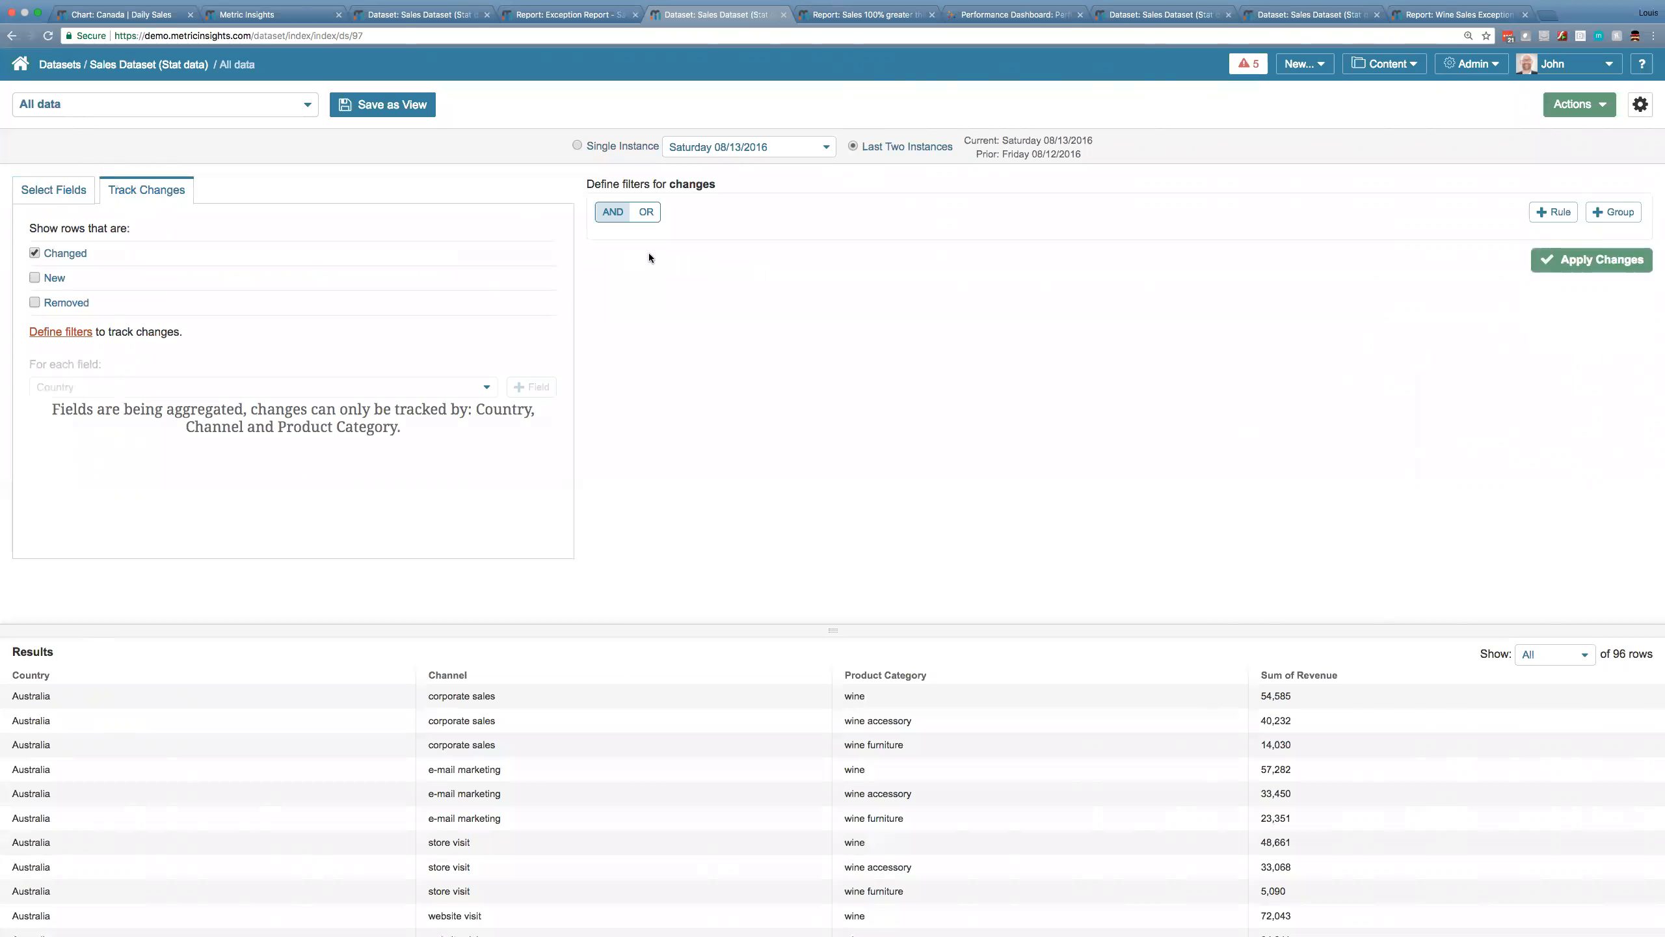
Add a change filter rule requiring Sum of Revenue to be greater than Prior Sum of Revenue.
left_click(1551, 212)
left_click(835, 241)
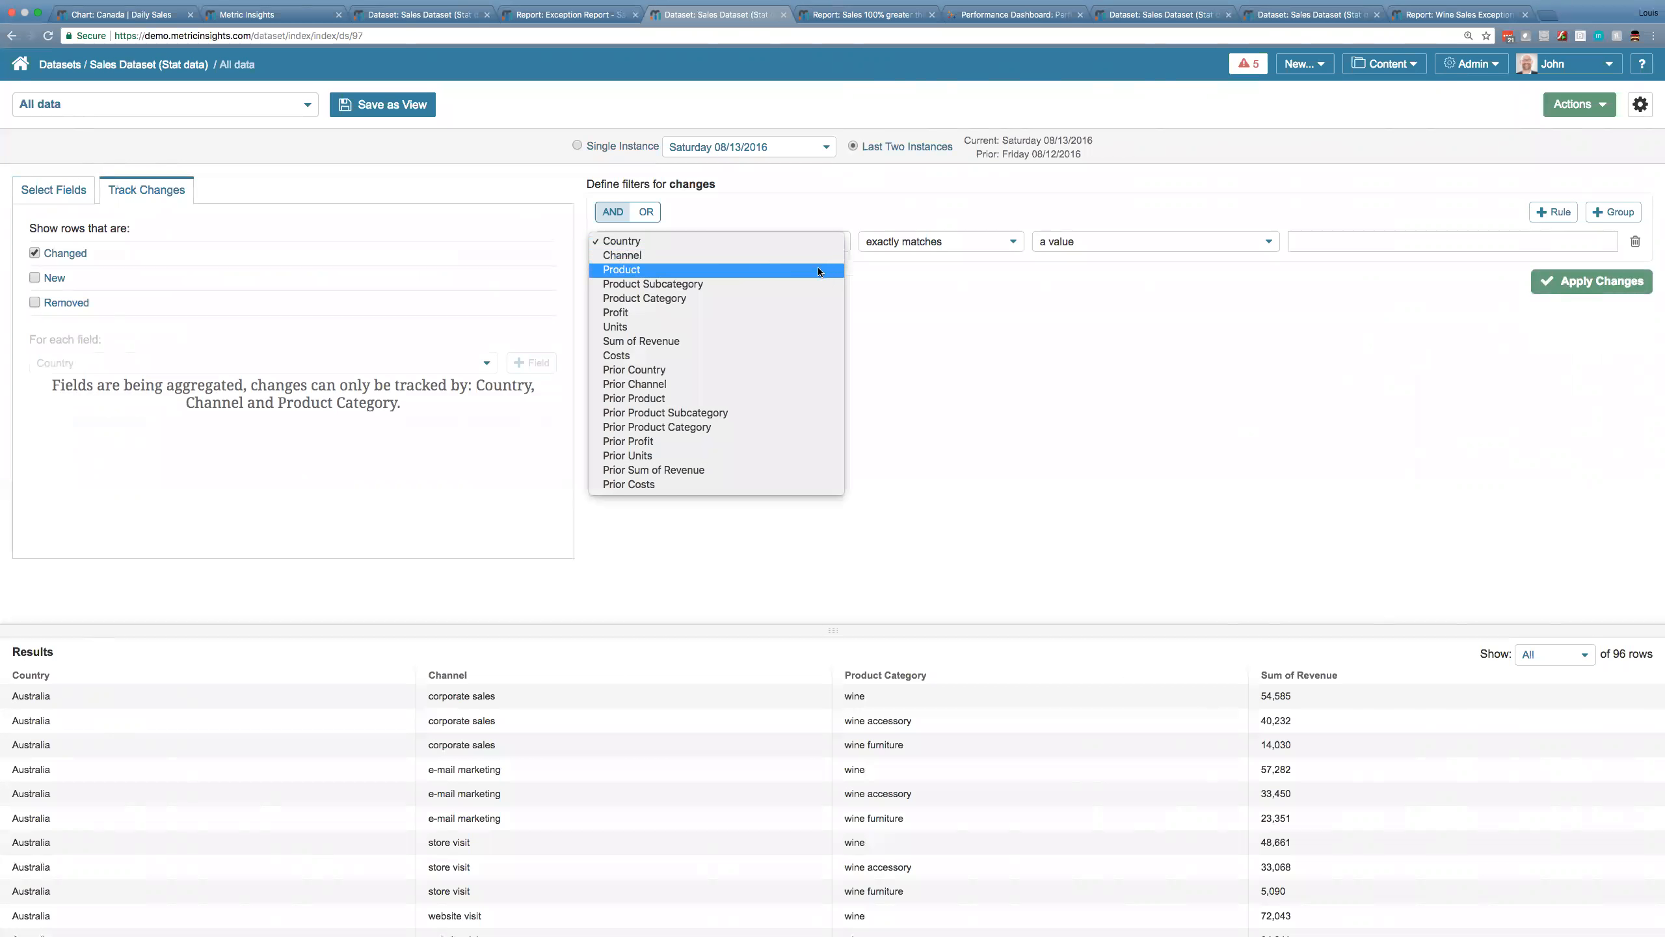
left_click(788, 339)
left_click(951, 241)
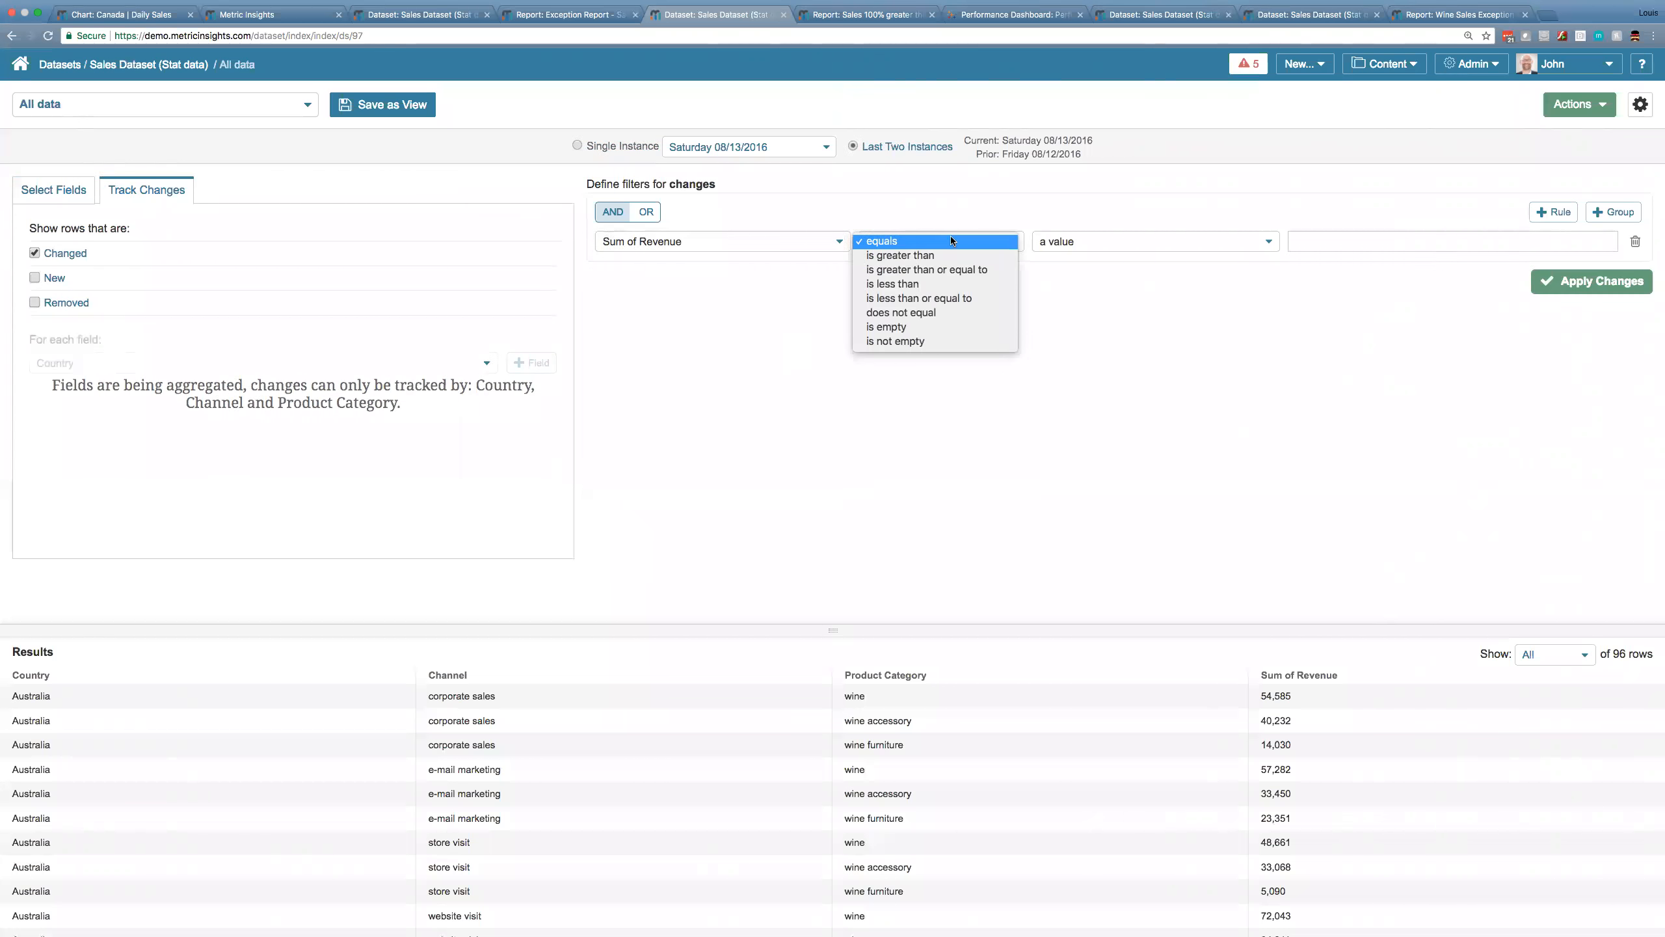
left_click(950, 256)
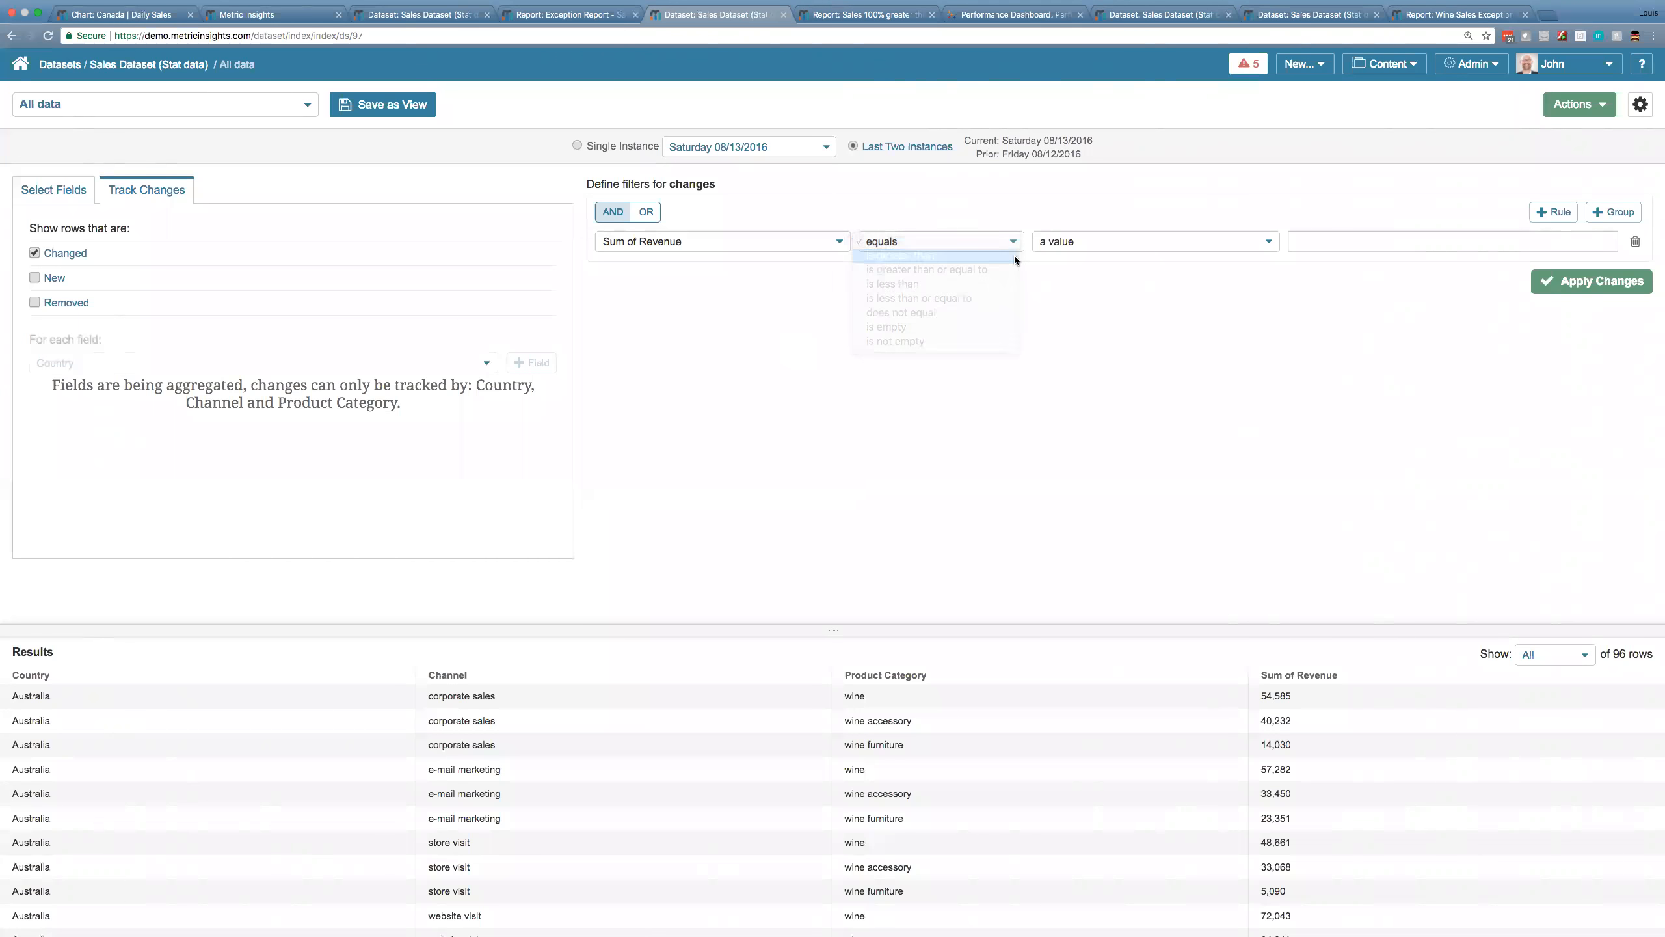
left_click(1107, 245)
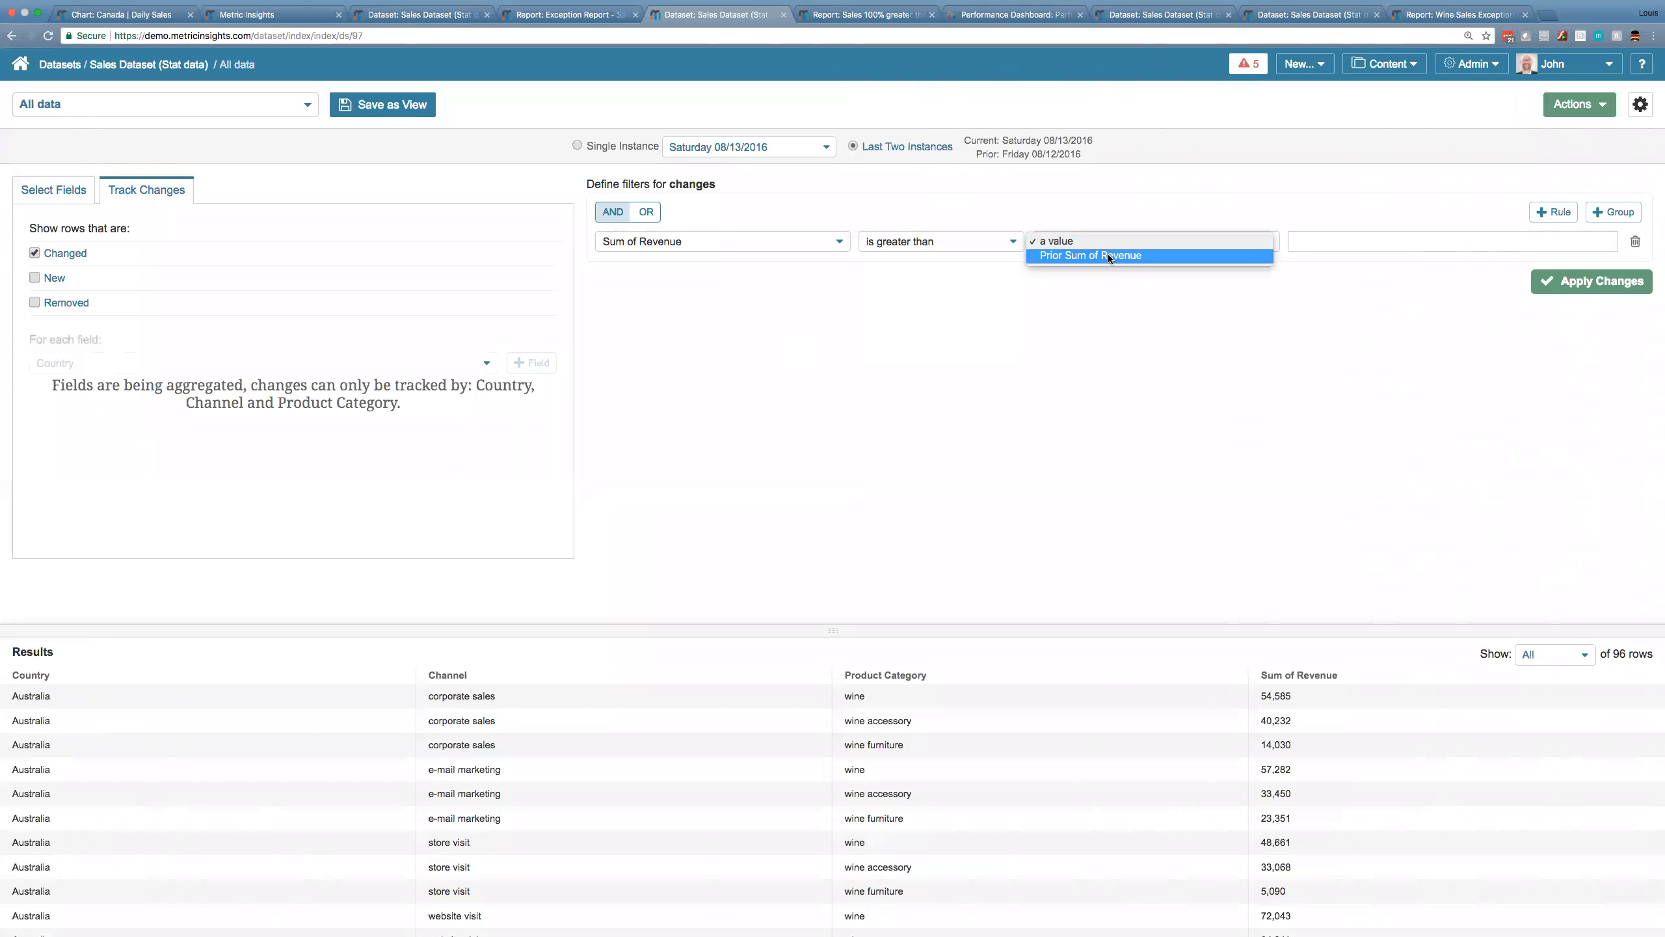
left_click(1109, 254)
Set the rule's comparison to a percent of 100 and apply the changes to the dataset.
left_click(1344, 242)
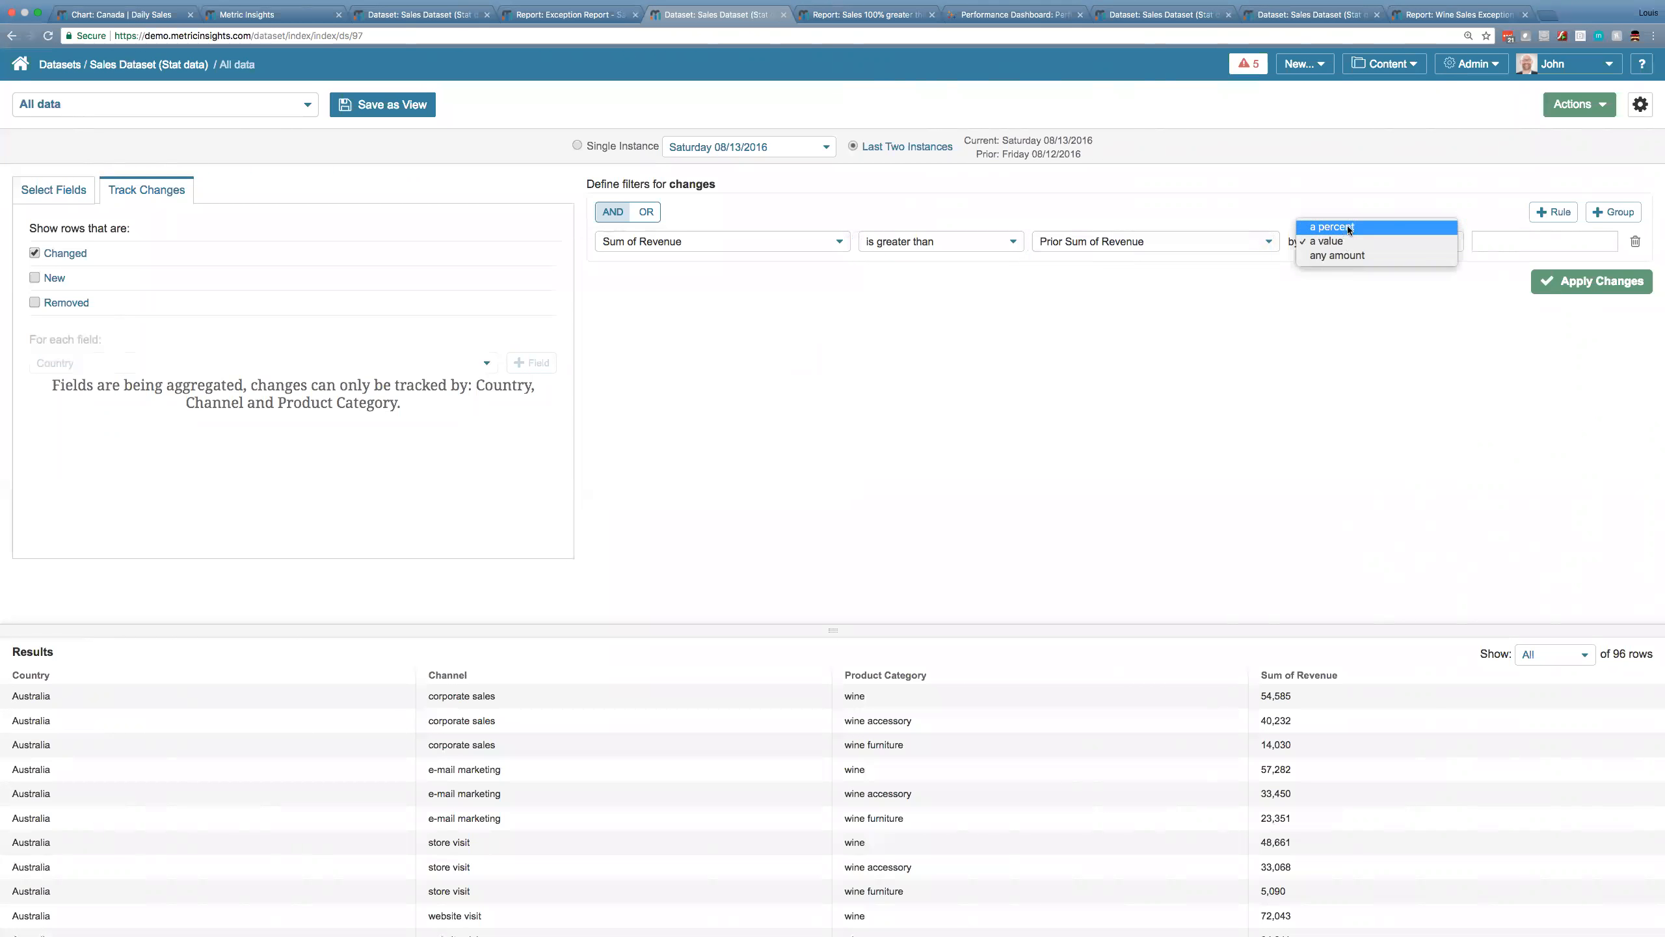
left_click(1348, 227)
left_click(1492, 240)
type("100")
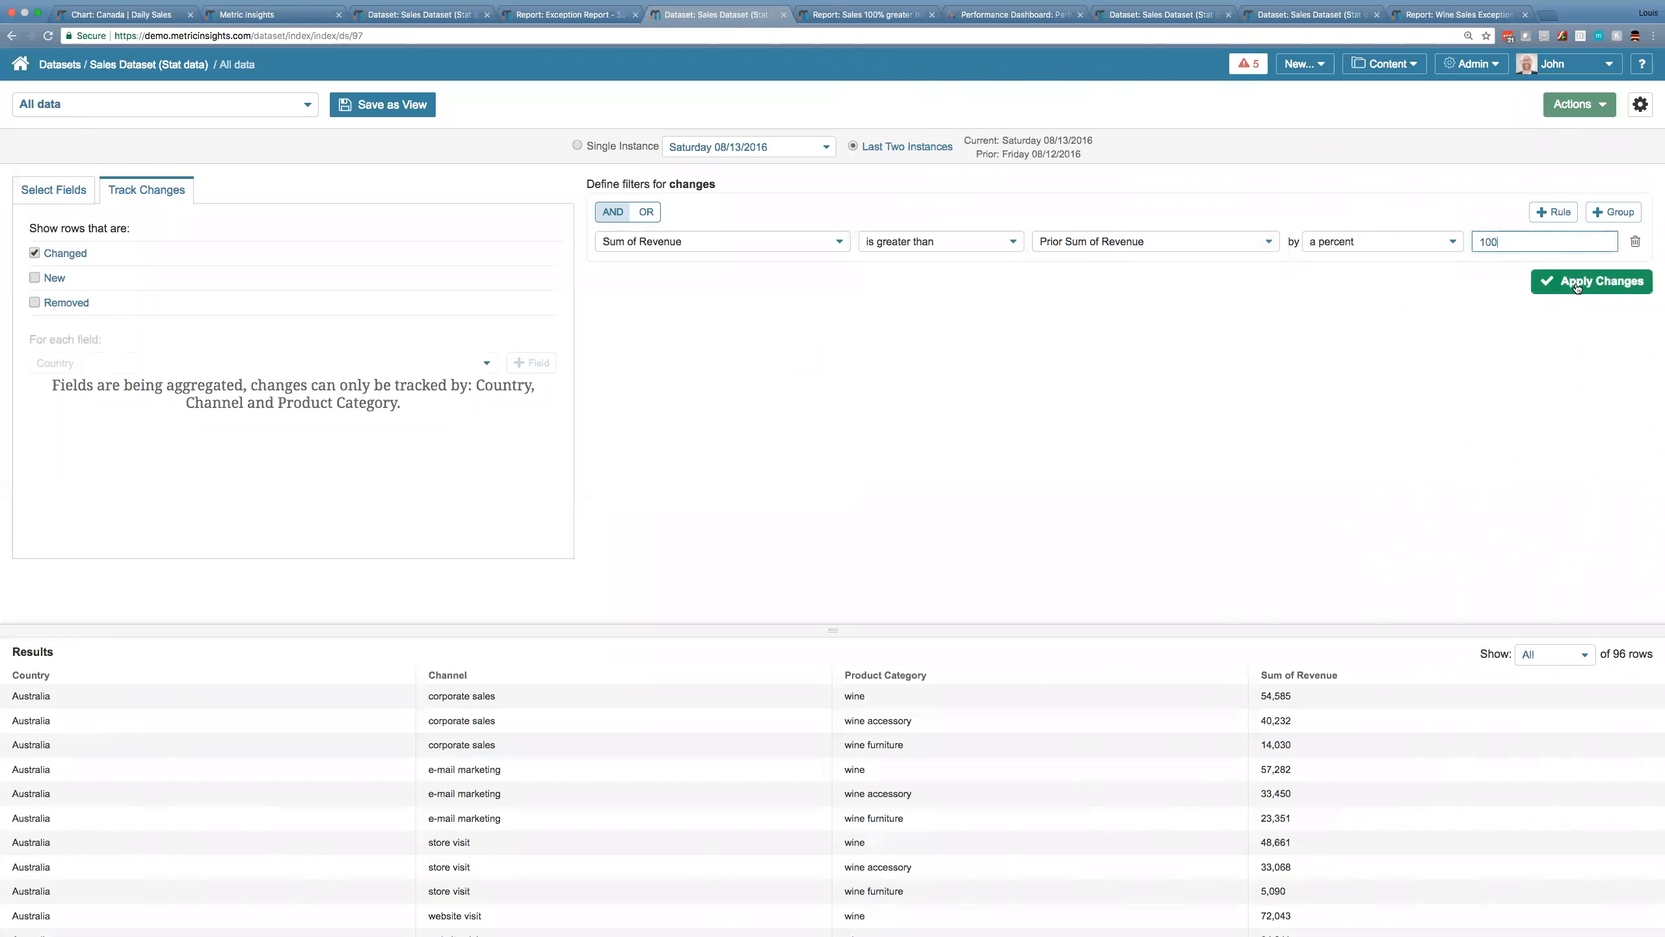
left_click(1577, 283)
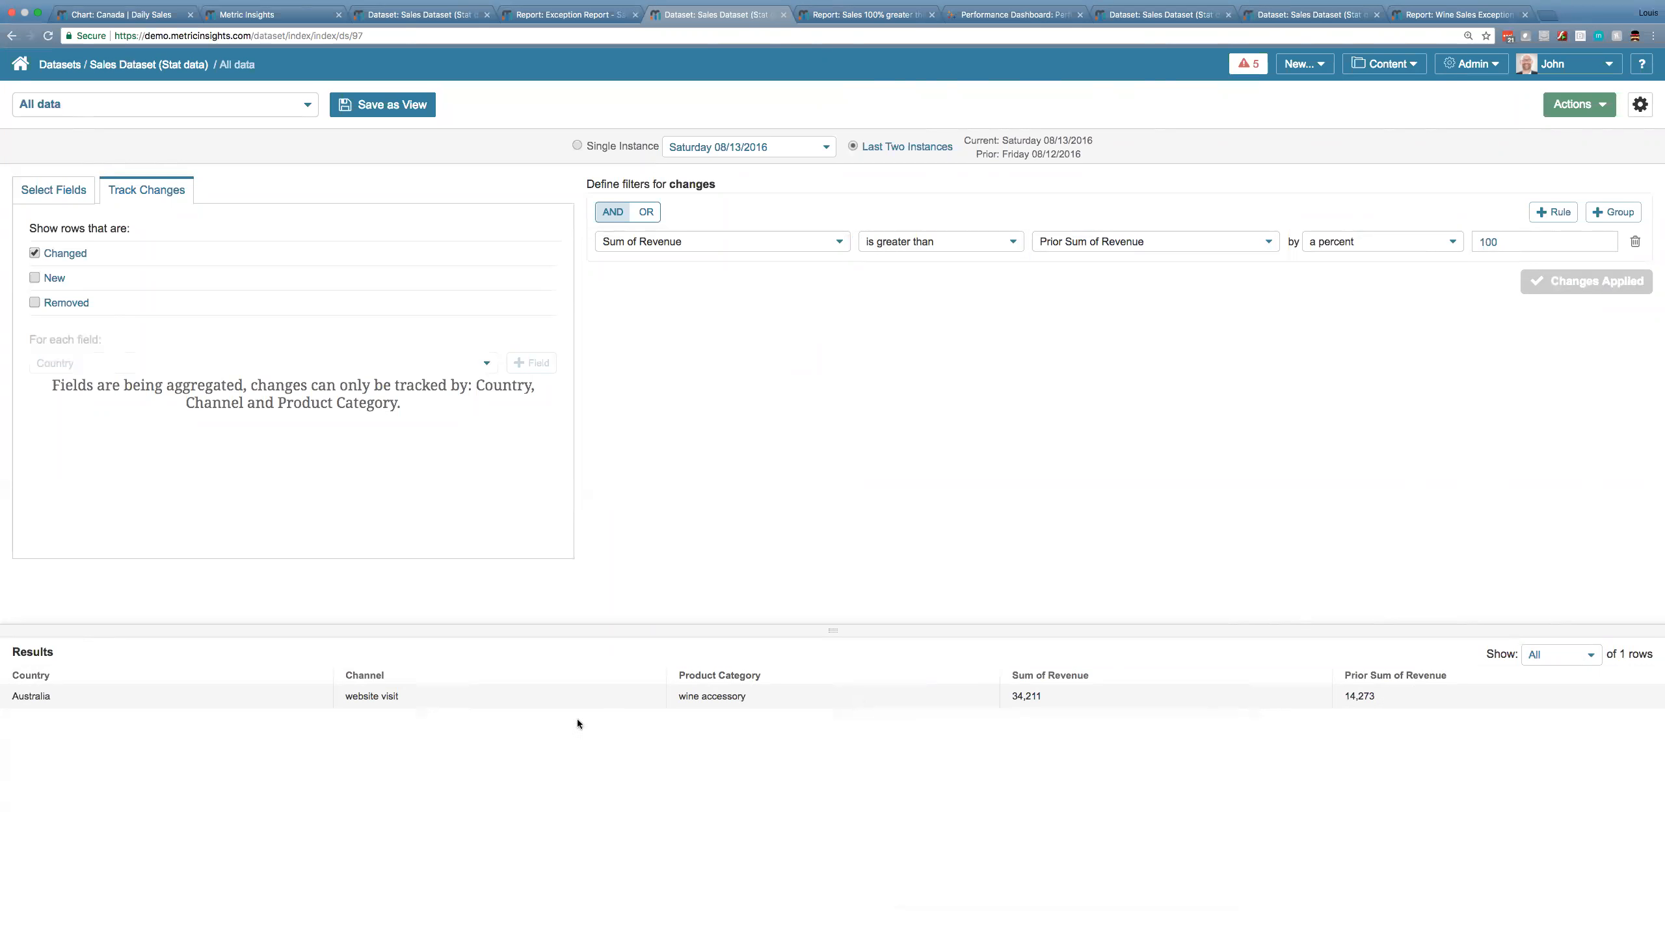
Check the filtered exceptions for the Monday 08/08/2016 and Tuesday 08/02/2016 instances.
left_click(816, 153)
left_click(791, 221)
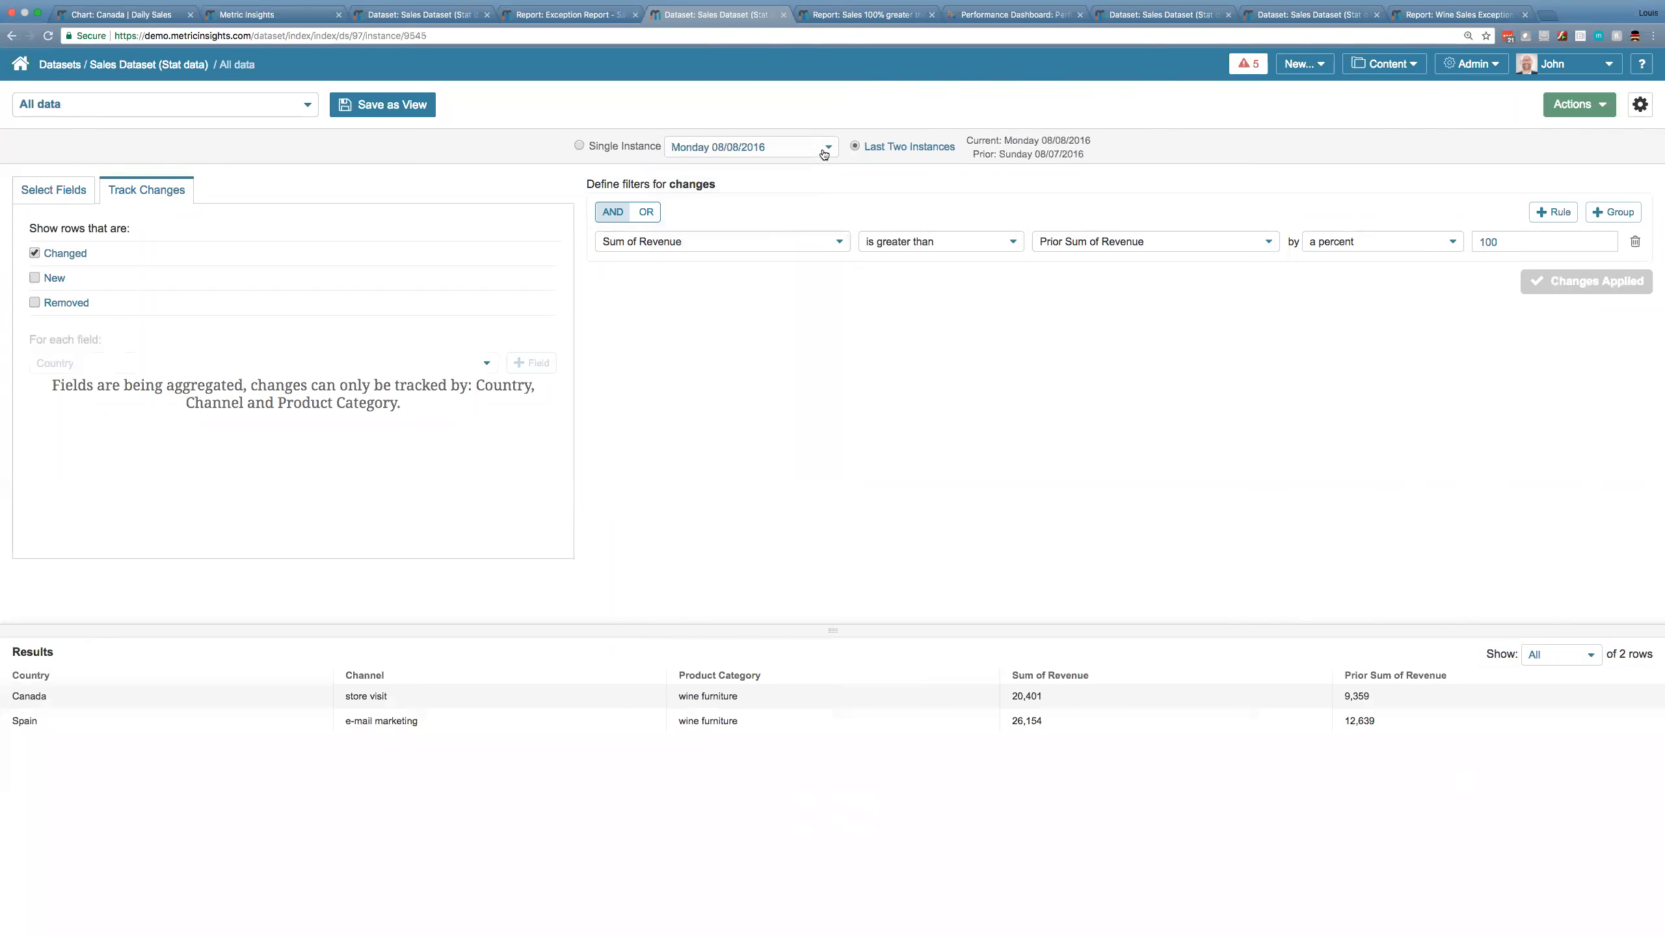
left_click(822, 150)
left_click(794, 233)
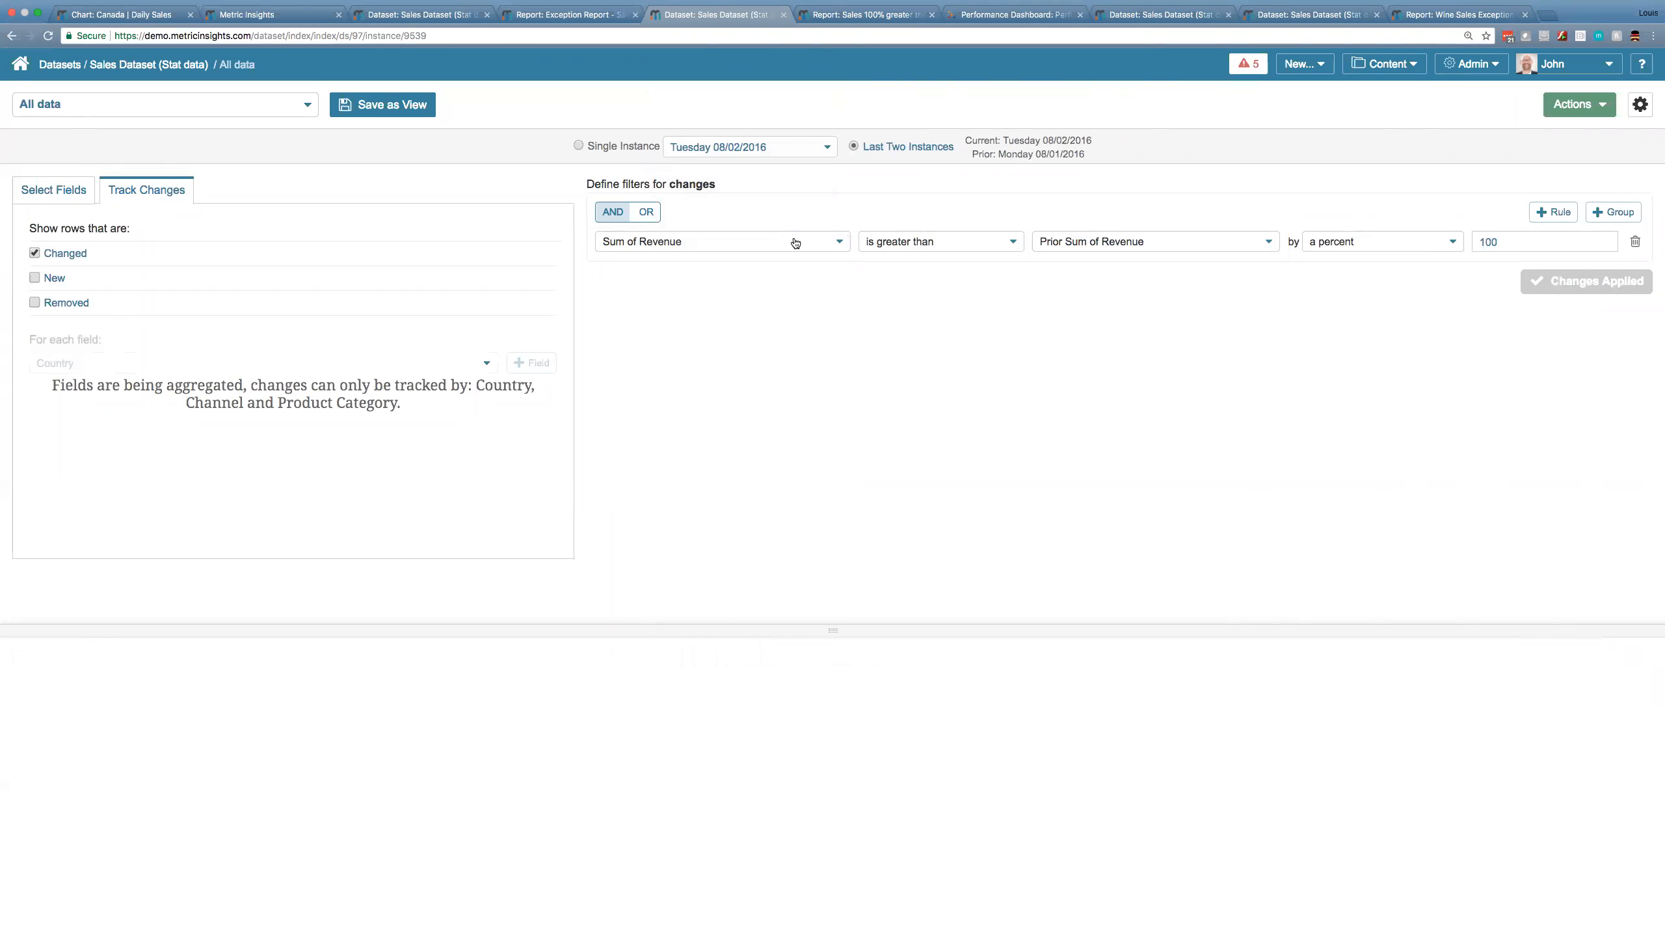
left_click(1566, 110)
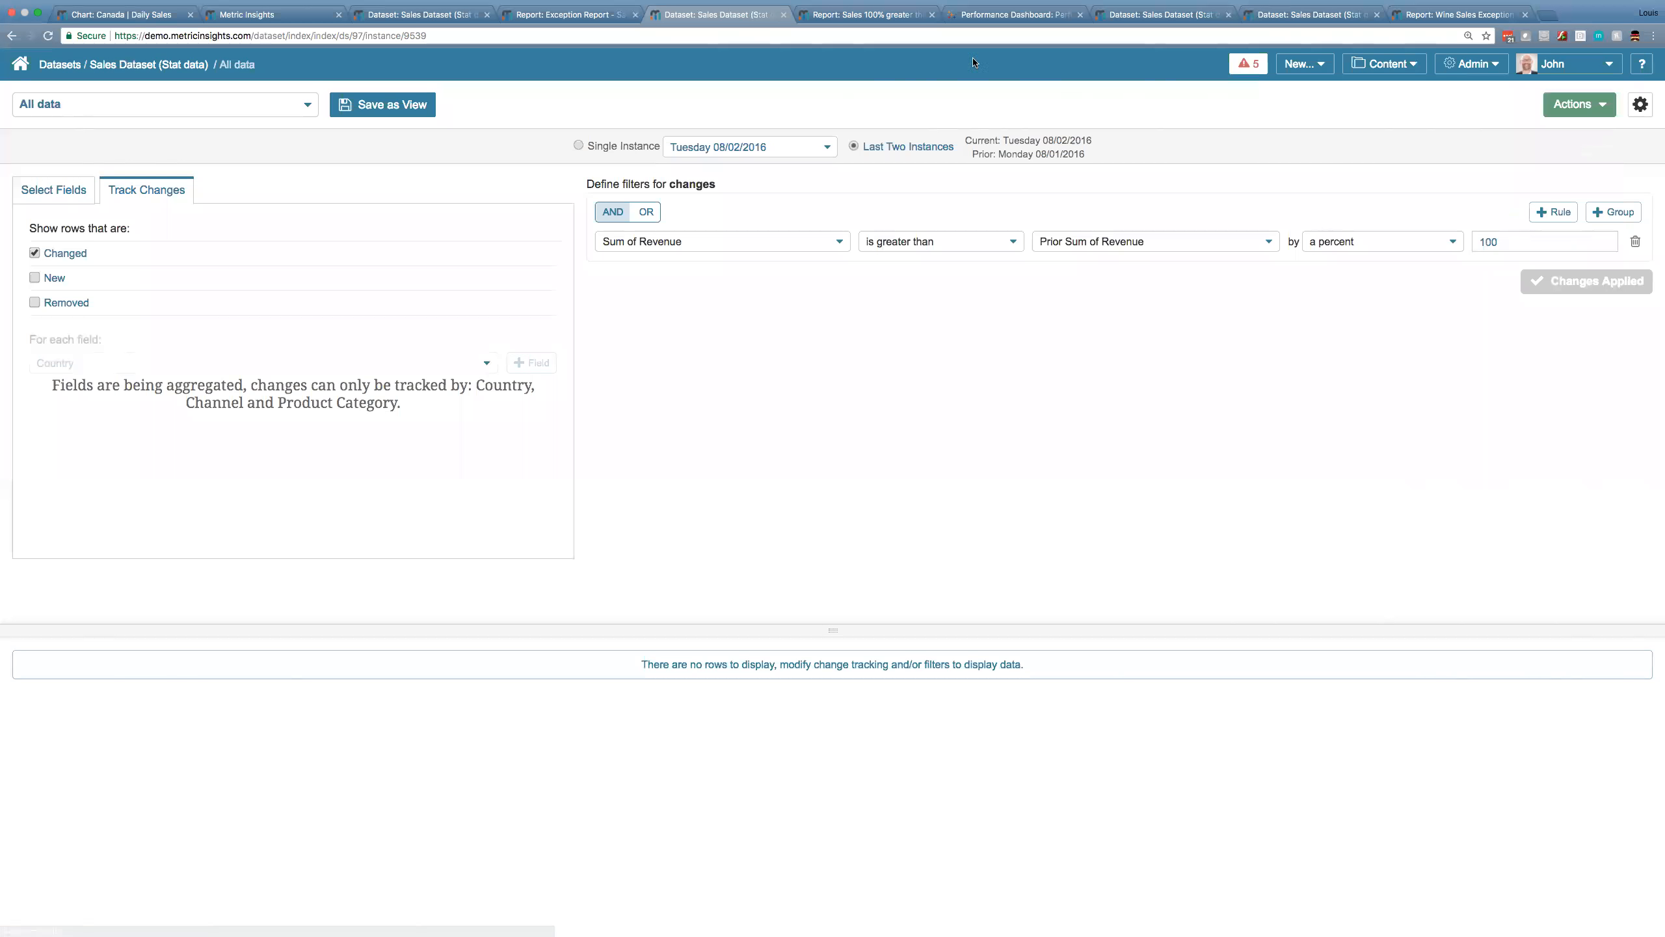
View the United Kingdom store visit dashboard in the Sales 100% greater than previous day report, and the Tableau Performance Dashboard.
left_click(854, 16)
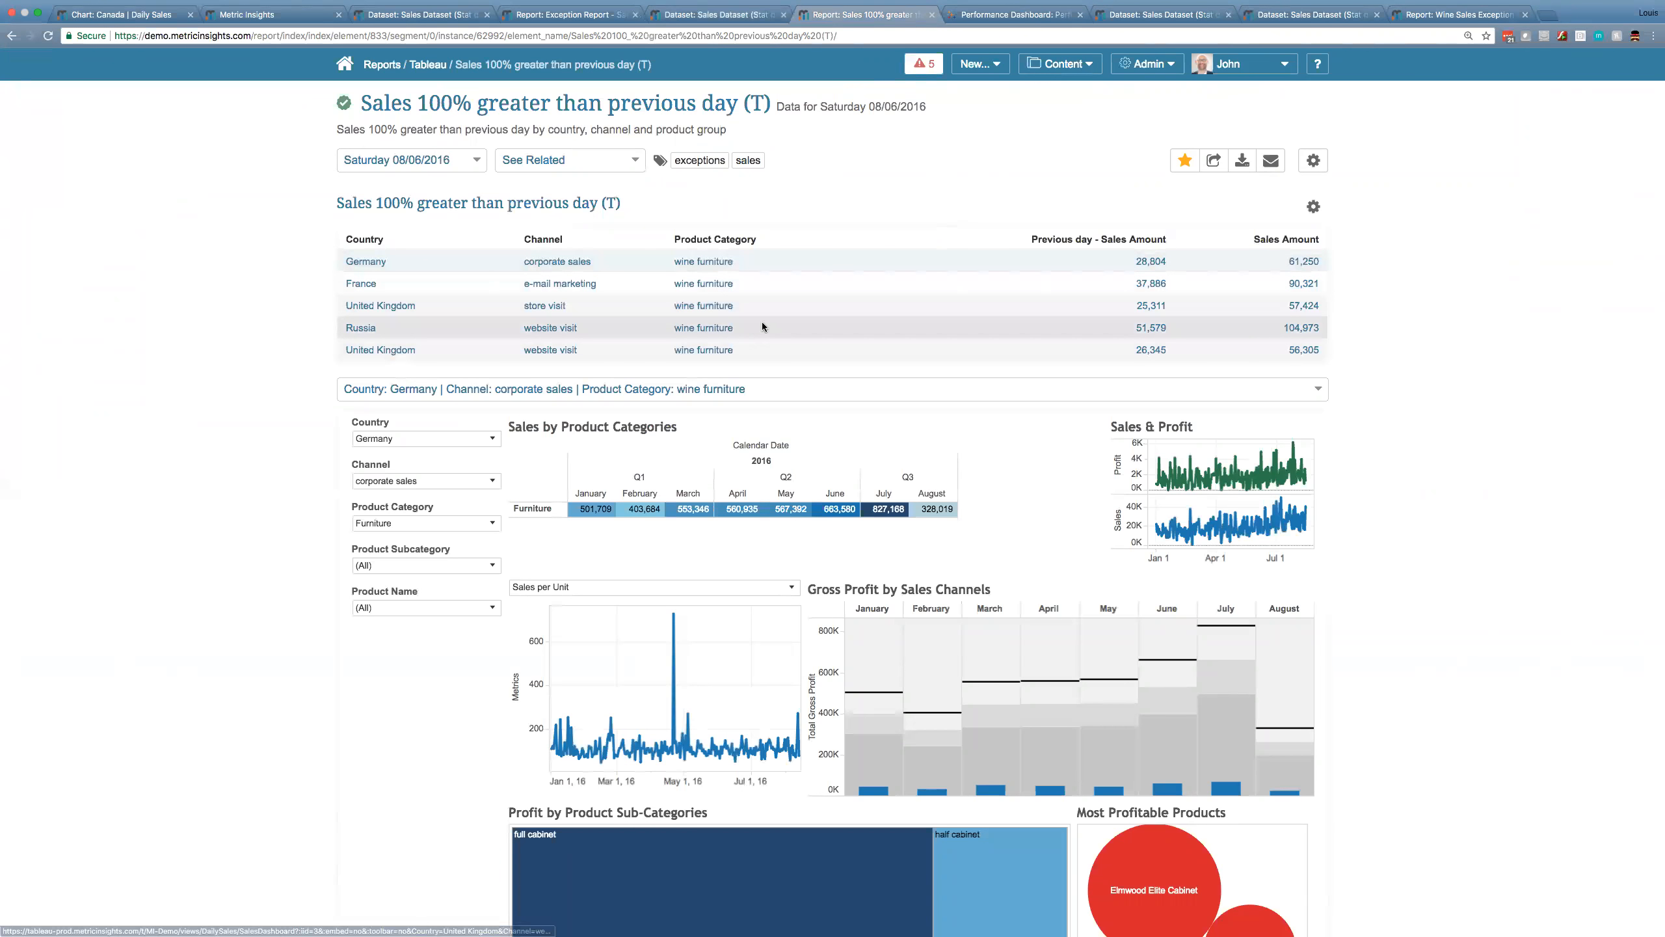
left_click(695, 309)
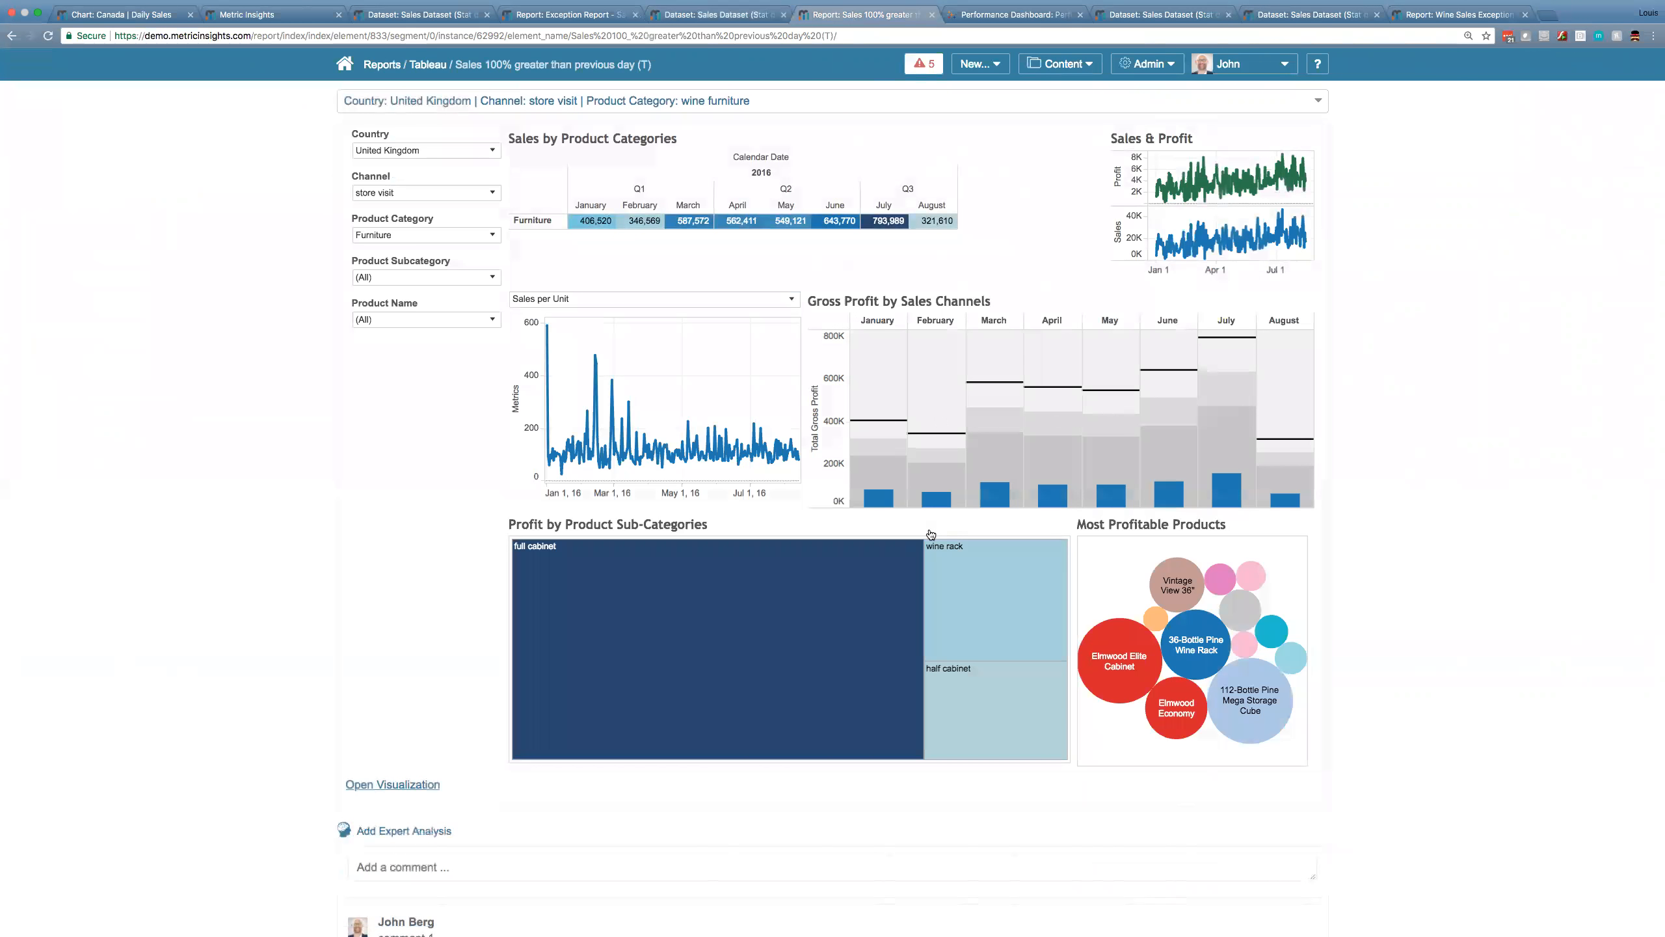
scroll(931, 534, "up", 5)
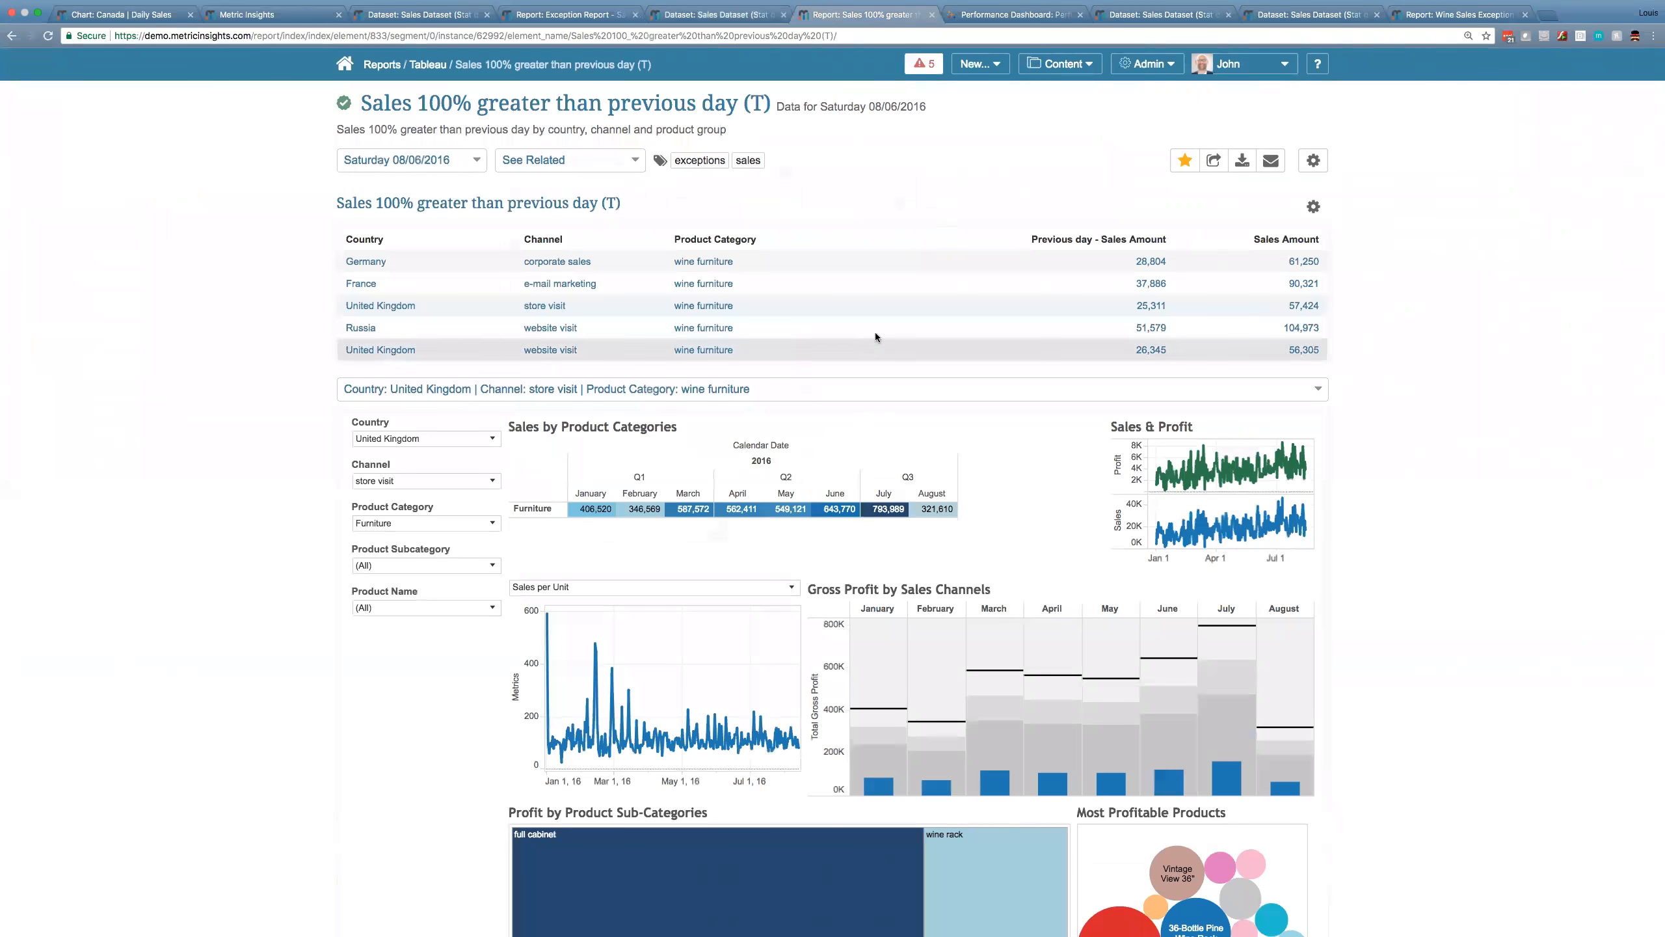
left_click(971, 19)
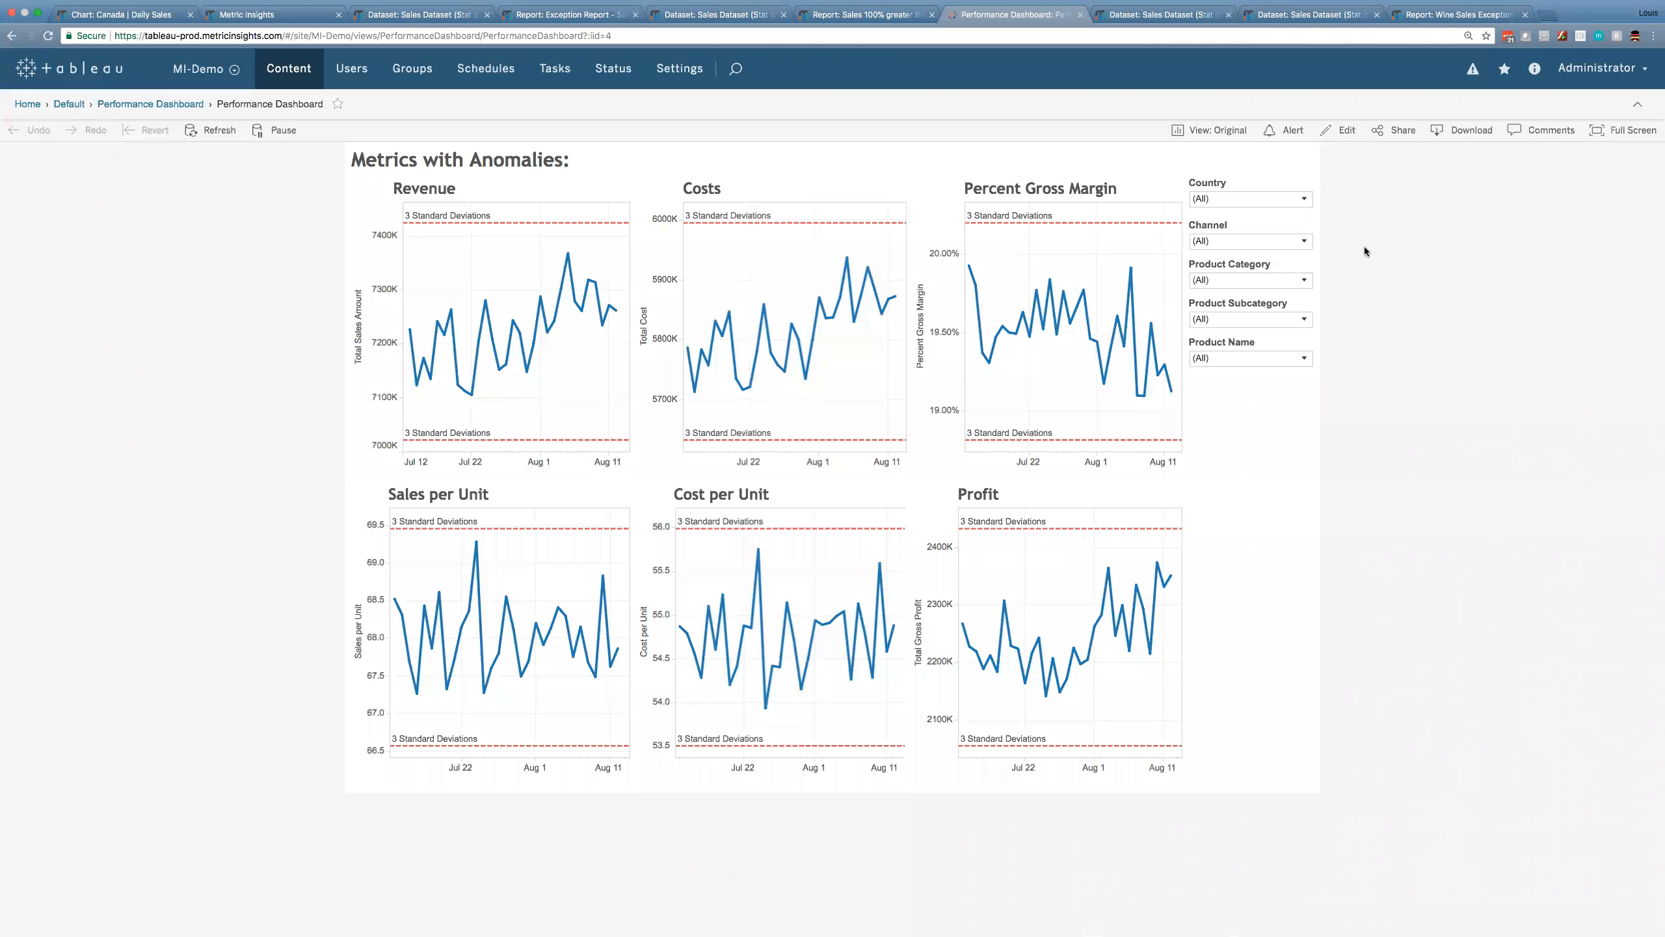
Start a statistical model from the Sales Dataset (Stat data) and set its moving average interval to 30 days.
left_click(1183, 17)
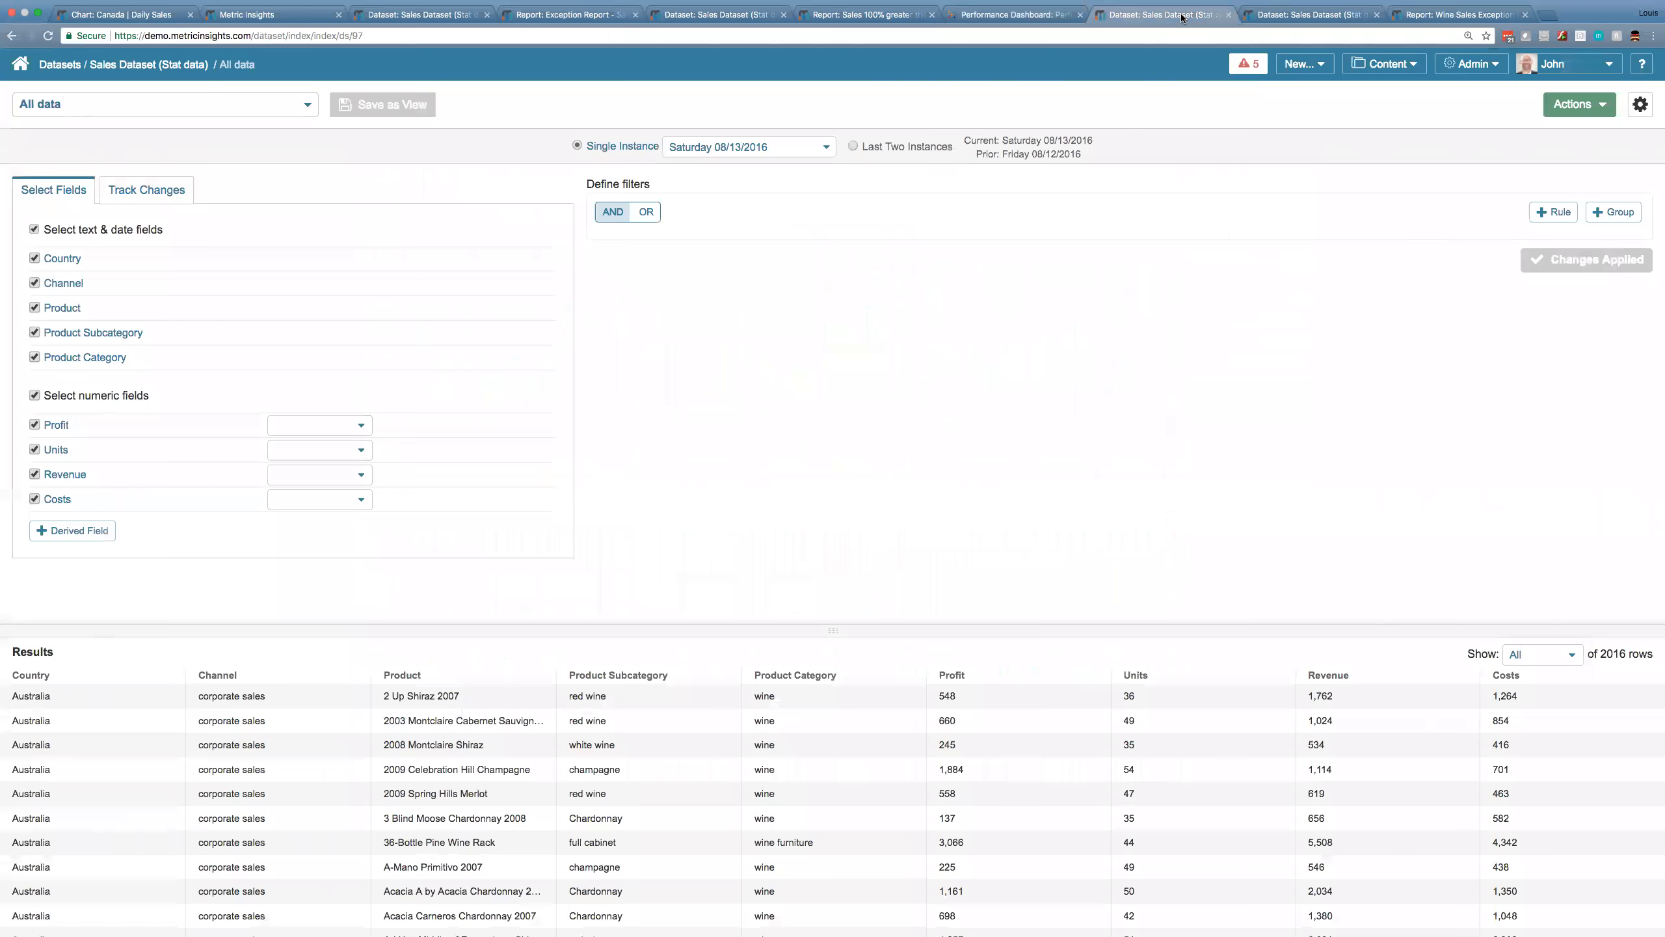
left_click(1590, 108)
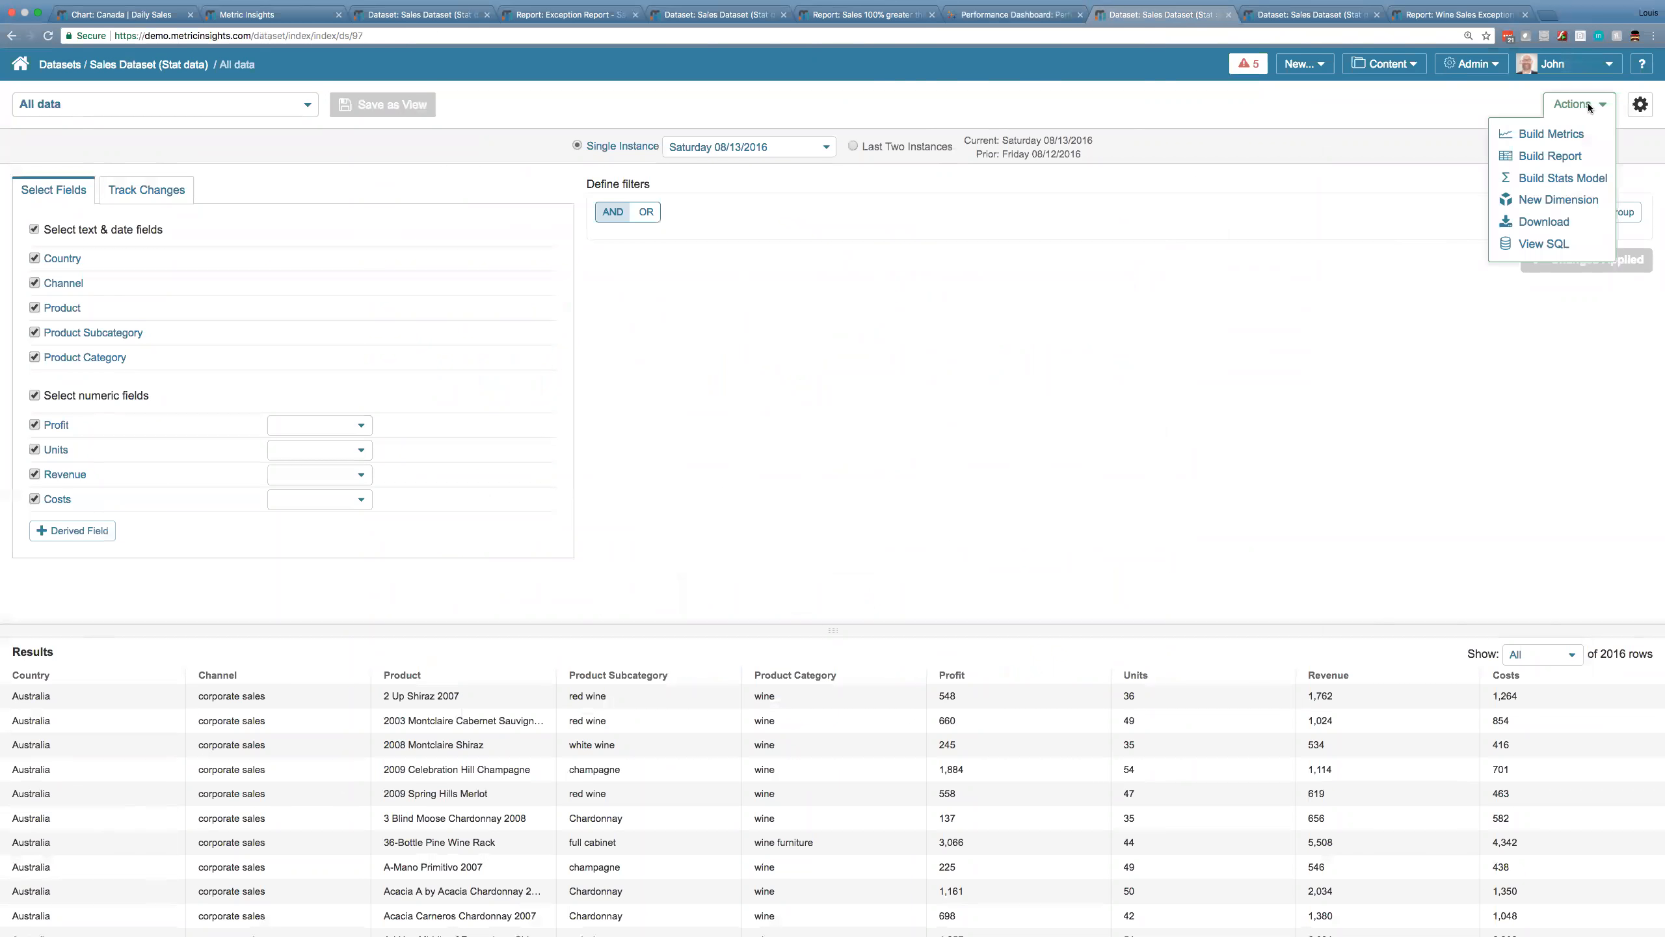
left_click(1567, 187)
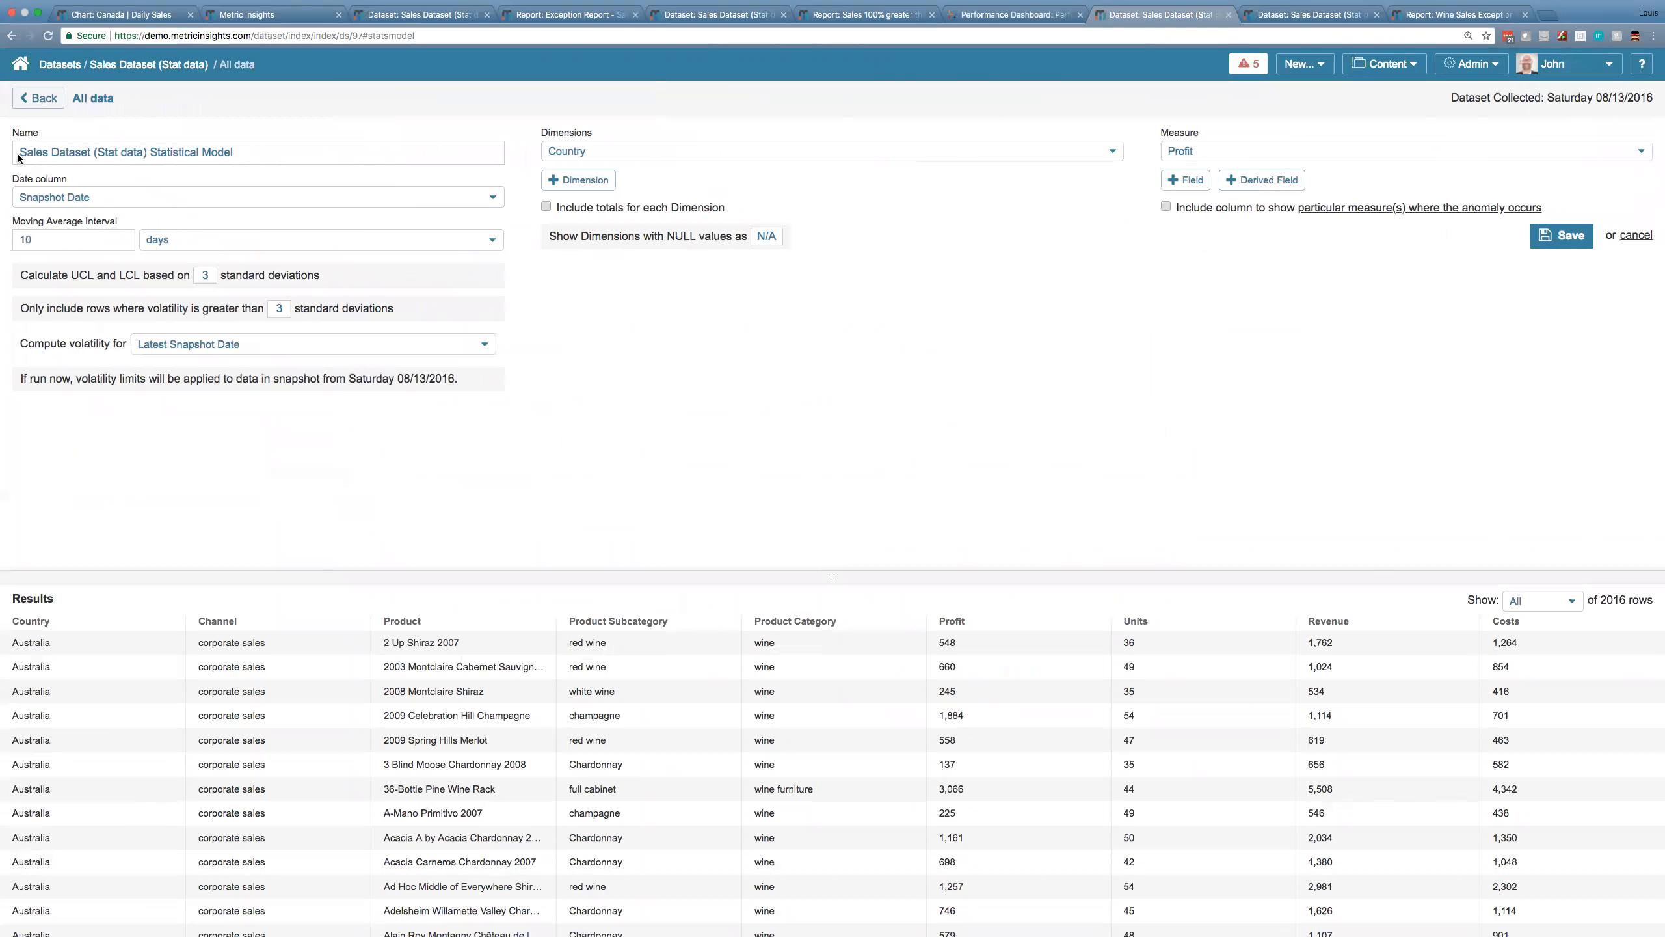
left_click(45, 241)
double_click(46, 241)
type("30")
Compute the model's volatility for Recent Snapshot Dates, from Wednesday 07/13/2016.
left_click(252, 342)
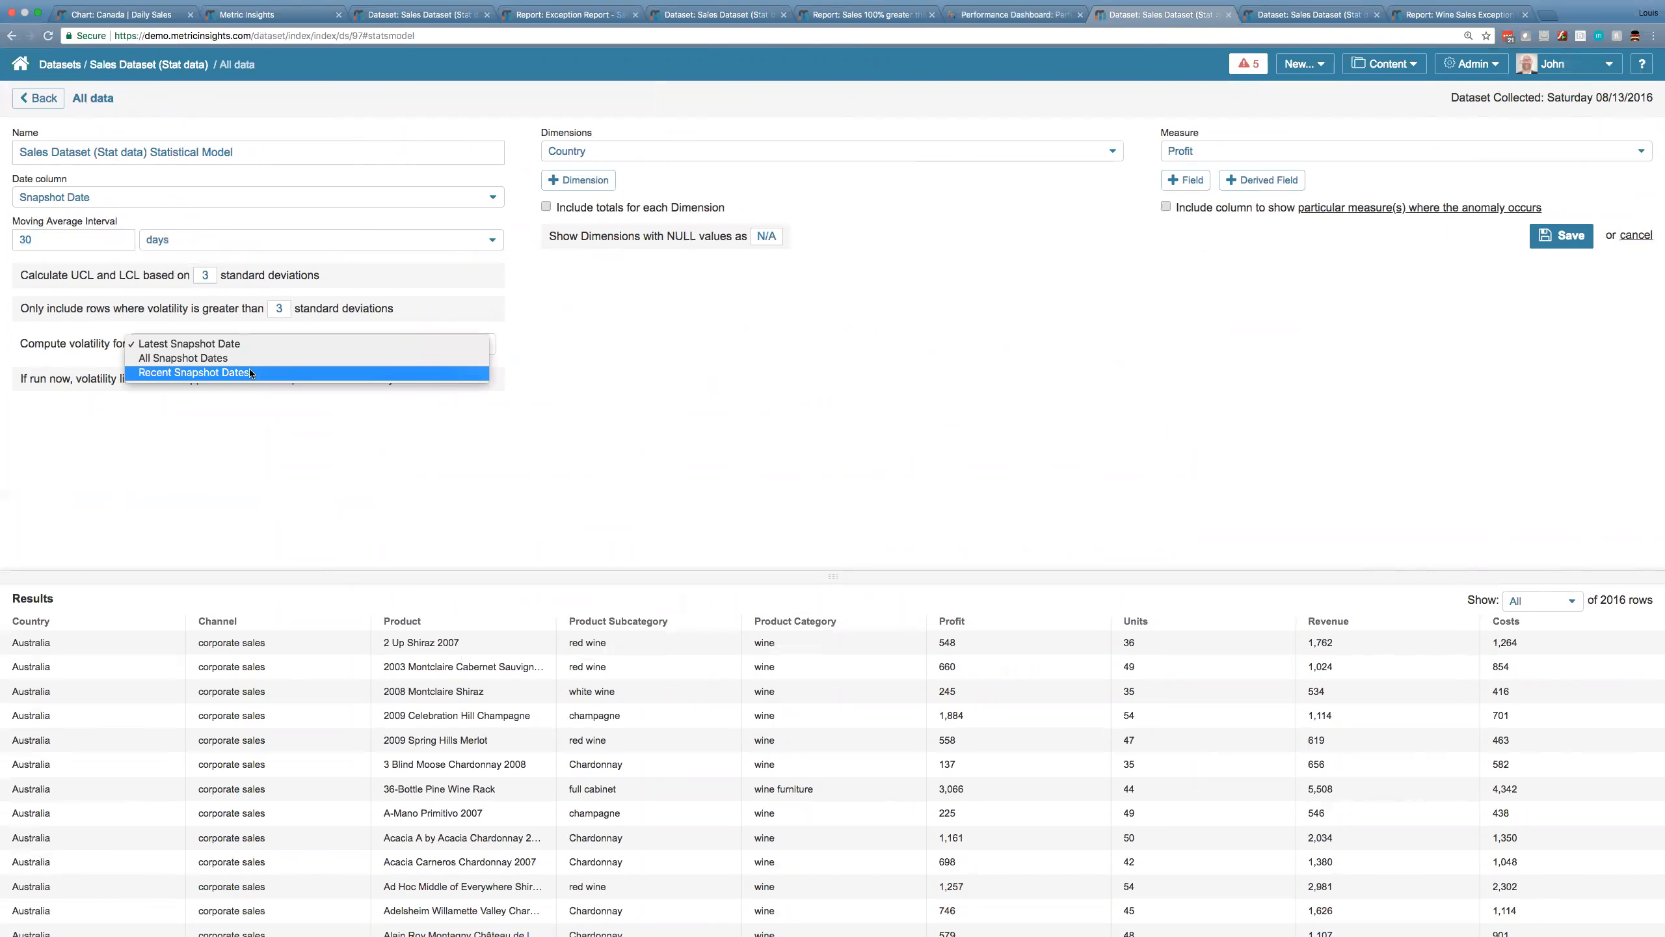
left_click(250, 373)
left_click(250, 382)
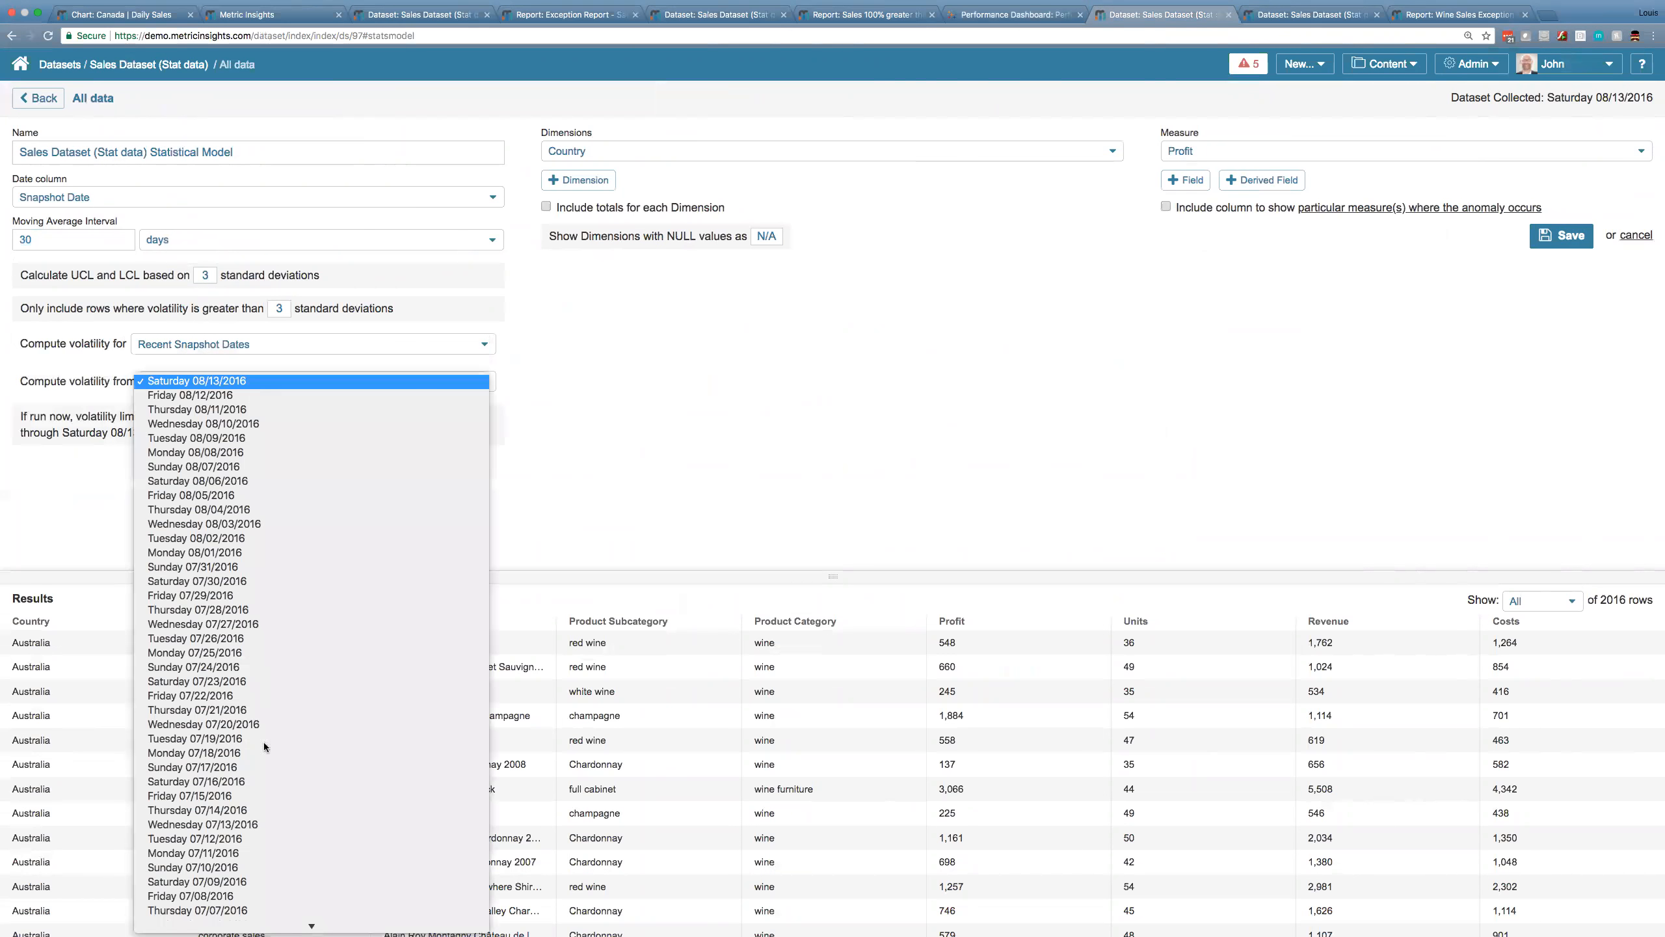
left_click(257, 825)
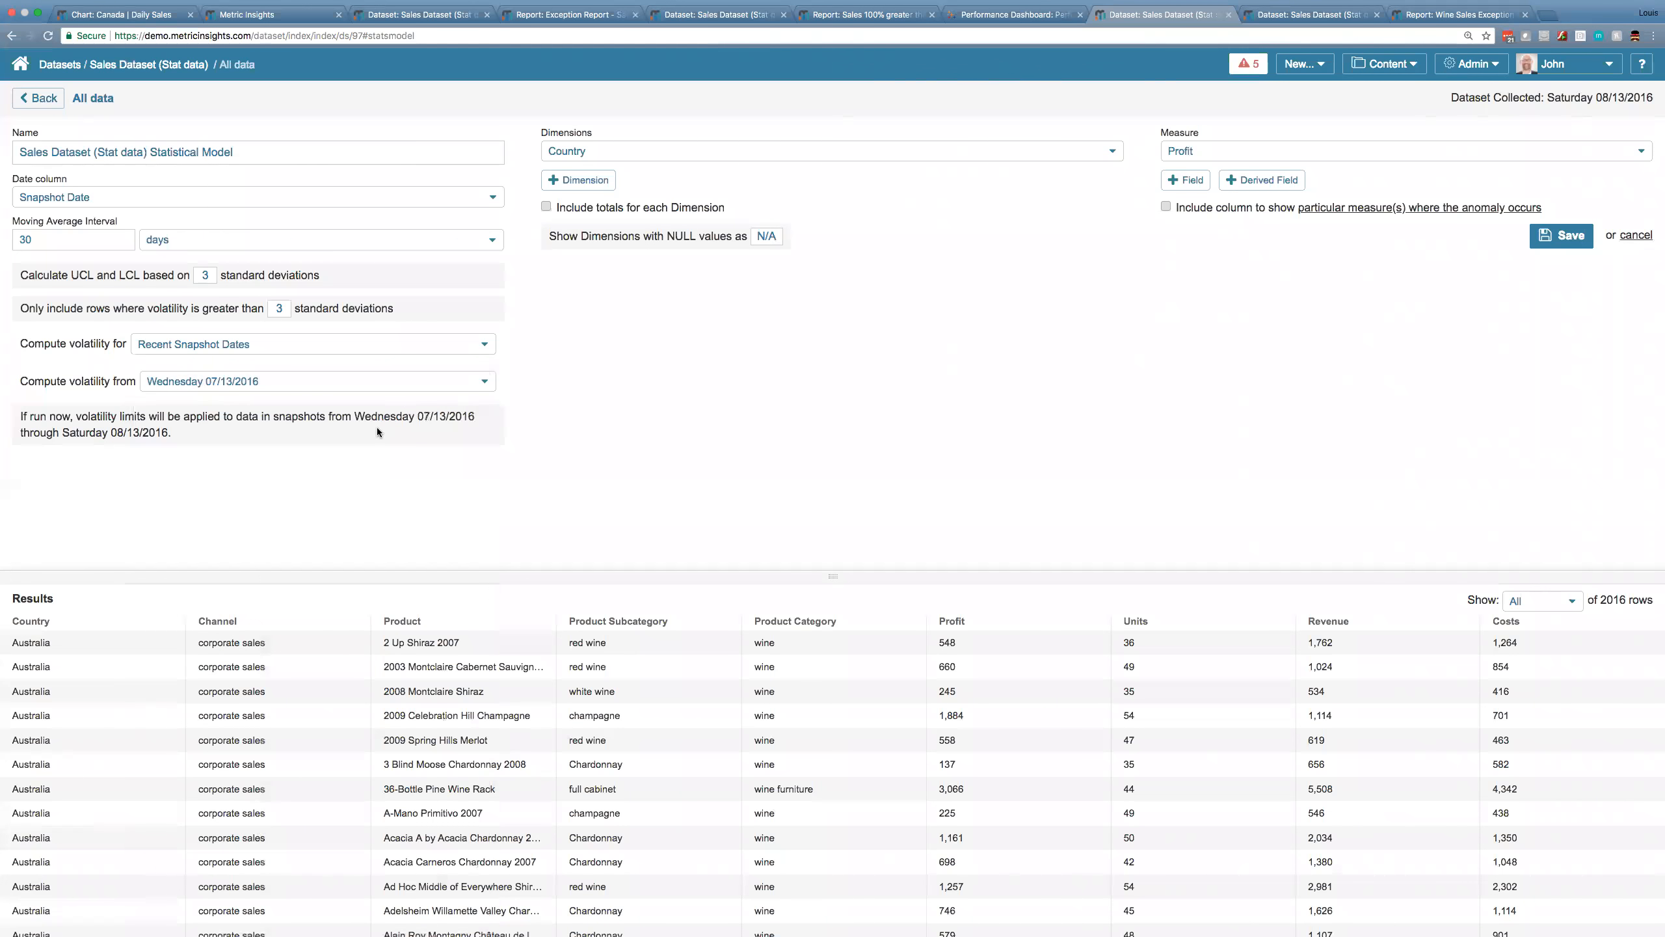
Add Channel, Product, Product Subcategory and Product Category as dimensions and include totals for each dimension.
left_click(579, 180)
left_click(575, 211)
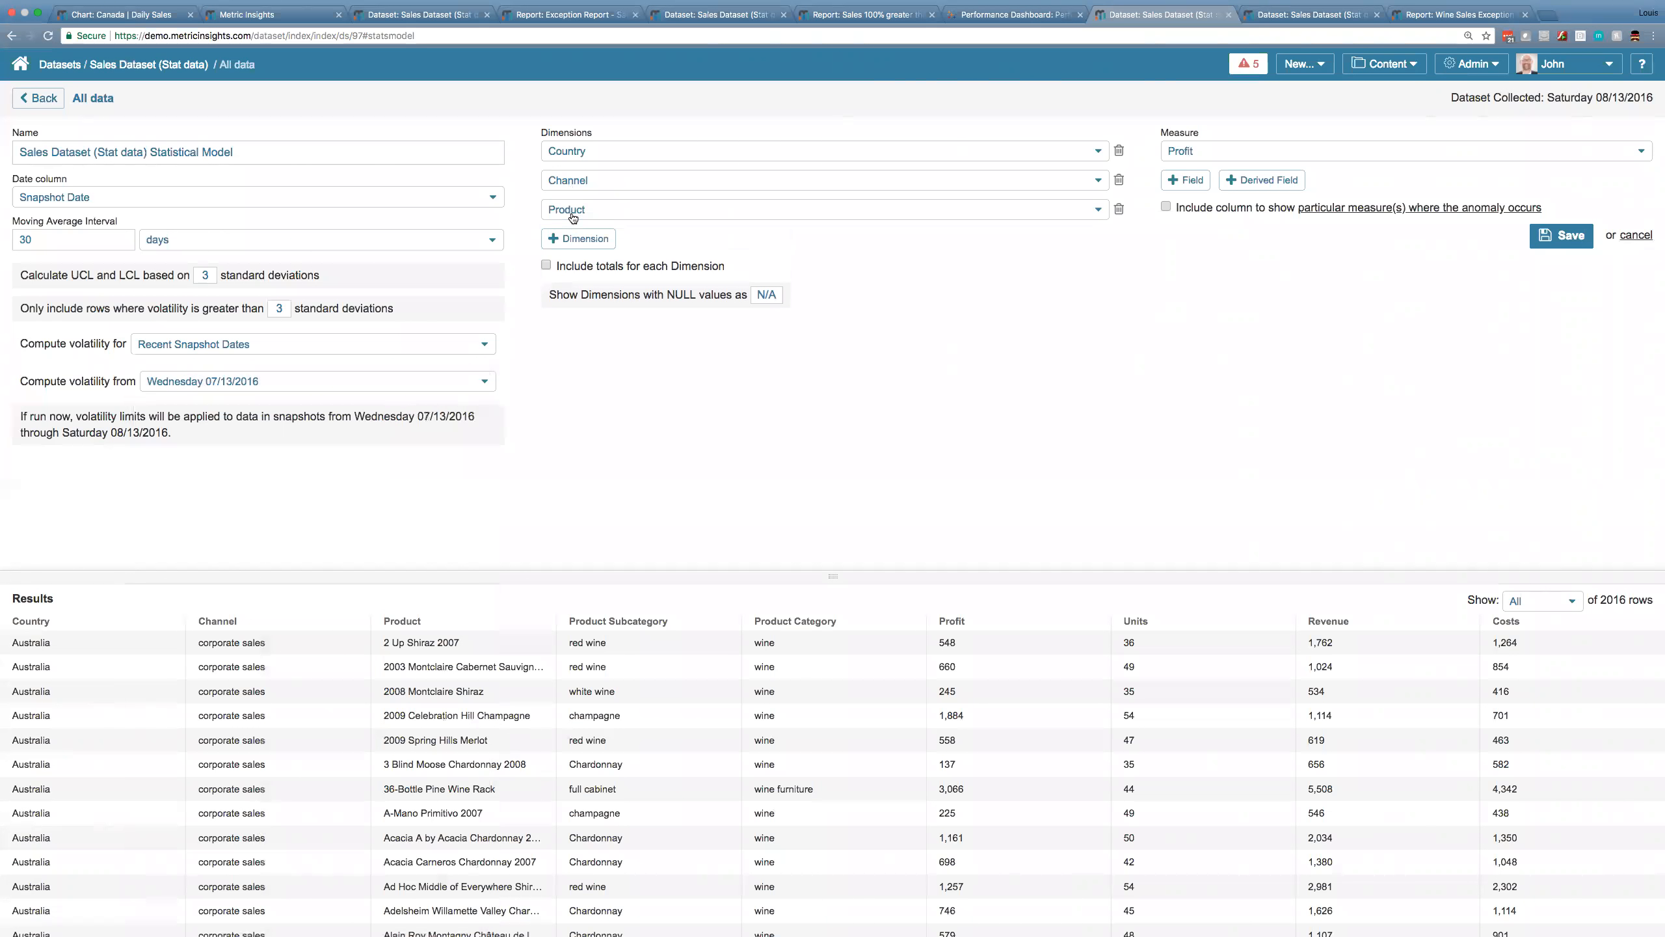
left_click(574, 241)
left_click(580, 274)
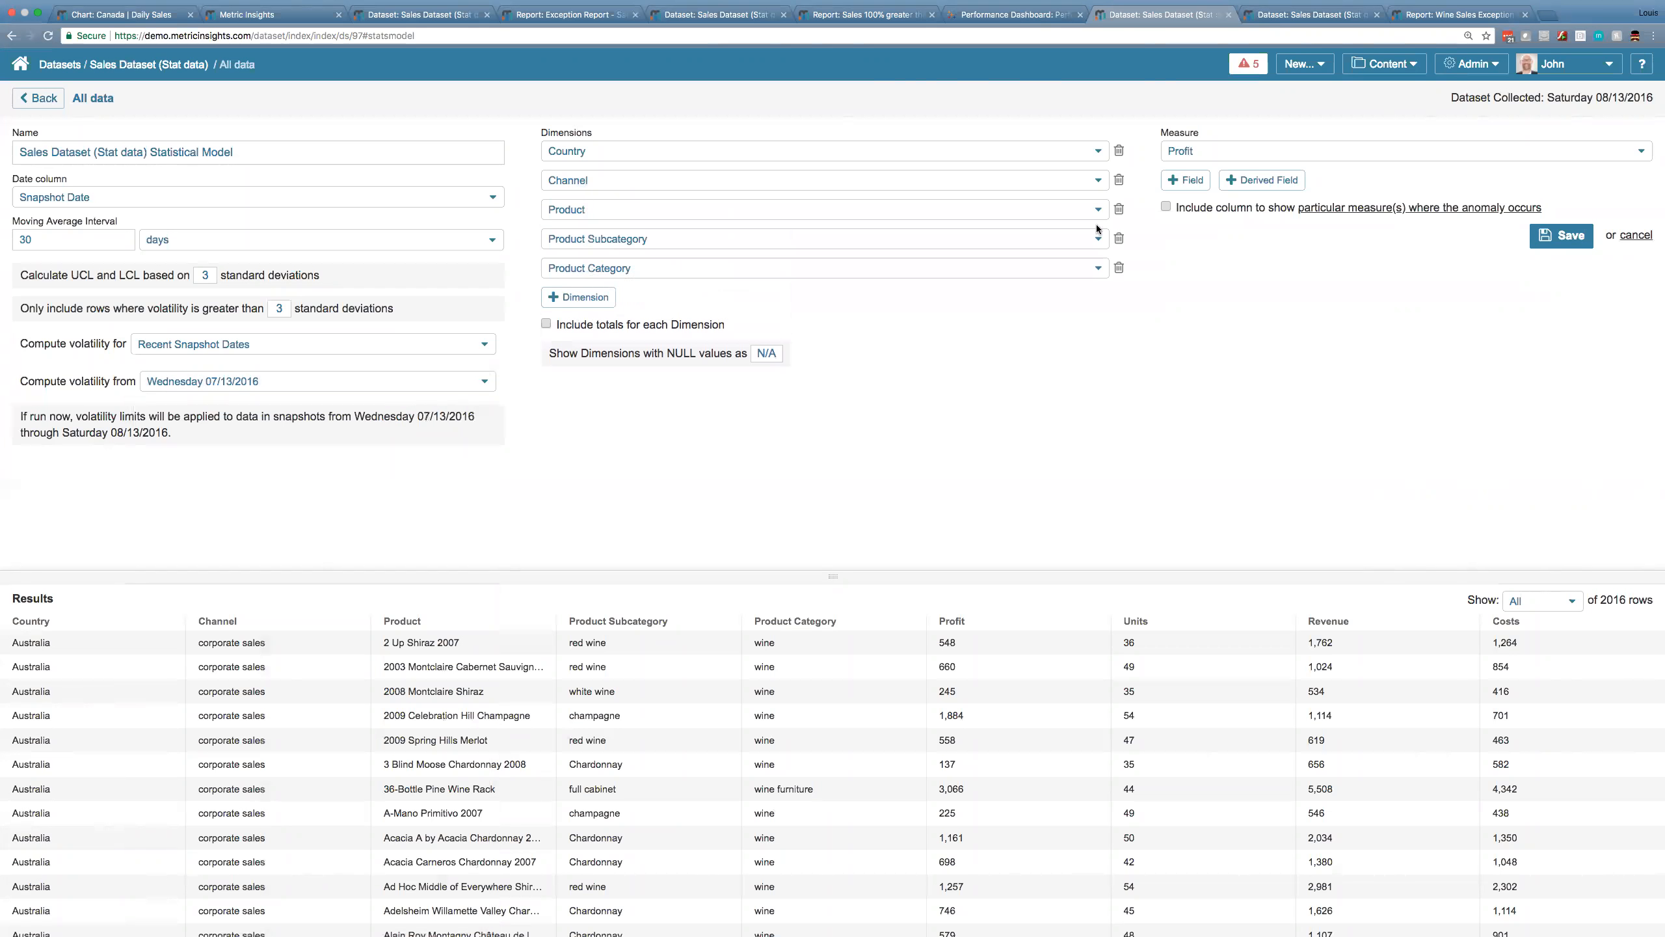
left_click(559, 325)
Build the dimension hierarchy with Product Subcategory as parent of Product and Product Category as parent of Product Subcategory.
left_click(1104, 209)
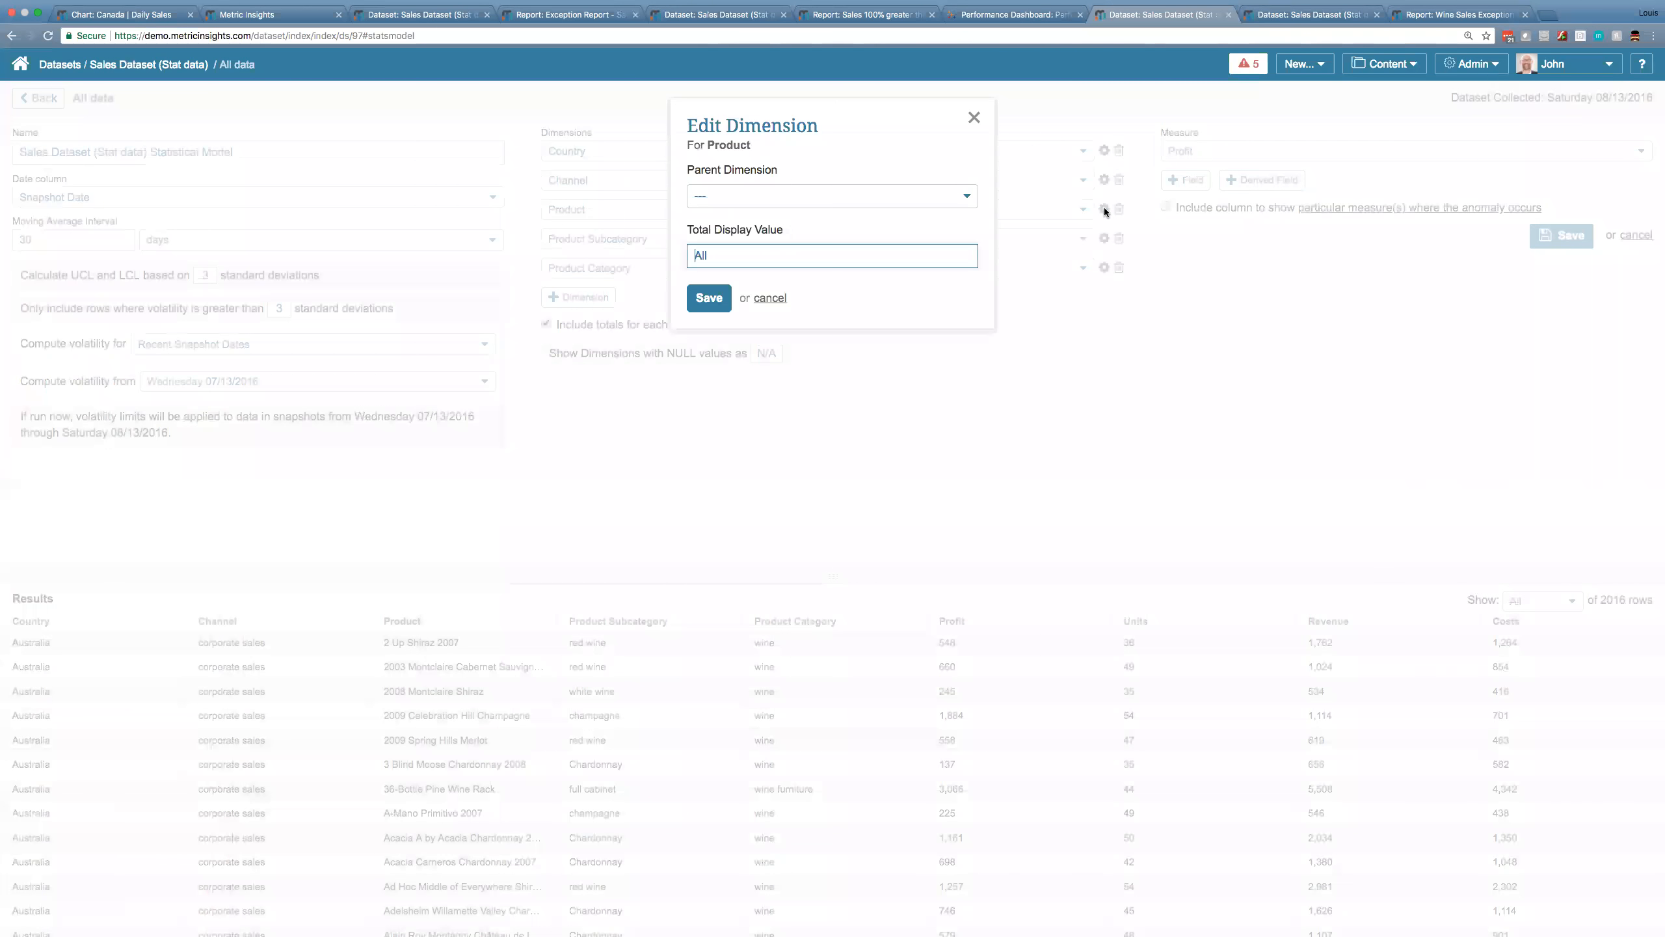
left_click(851, 206)
left_click(830, 243)
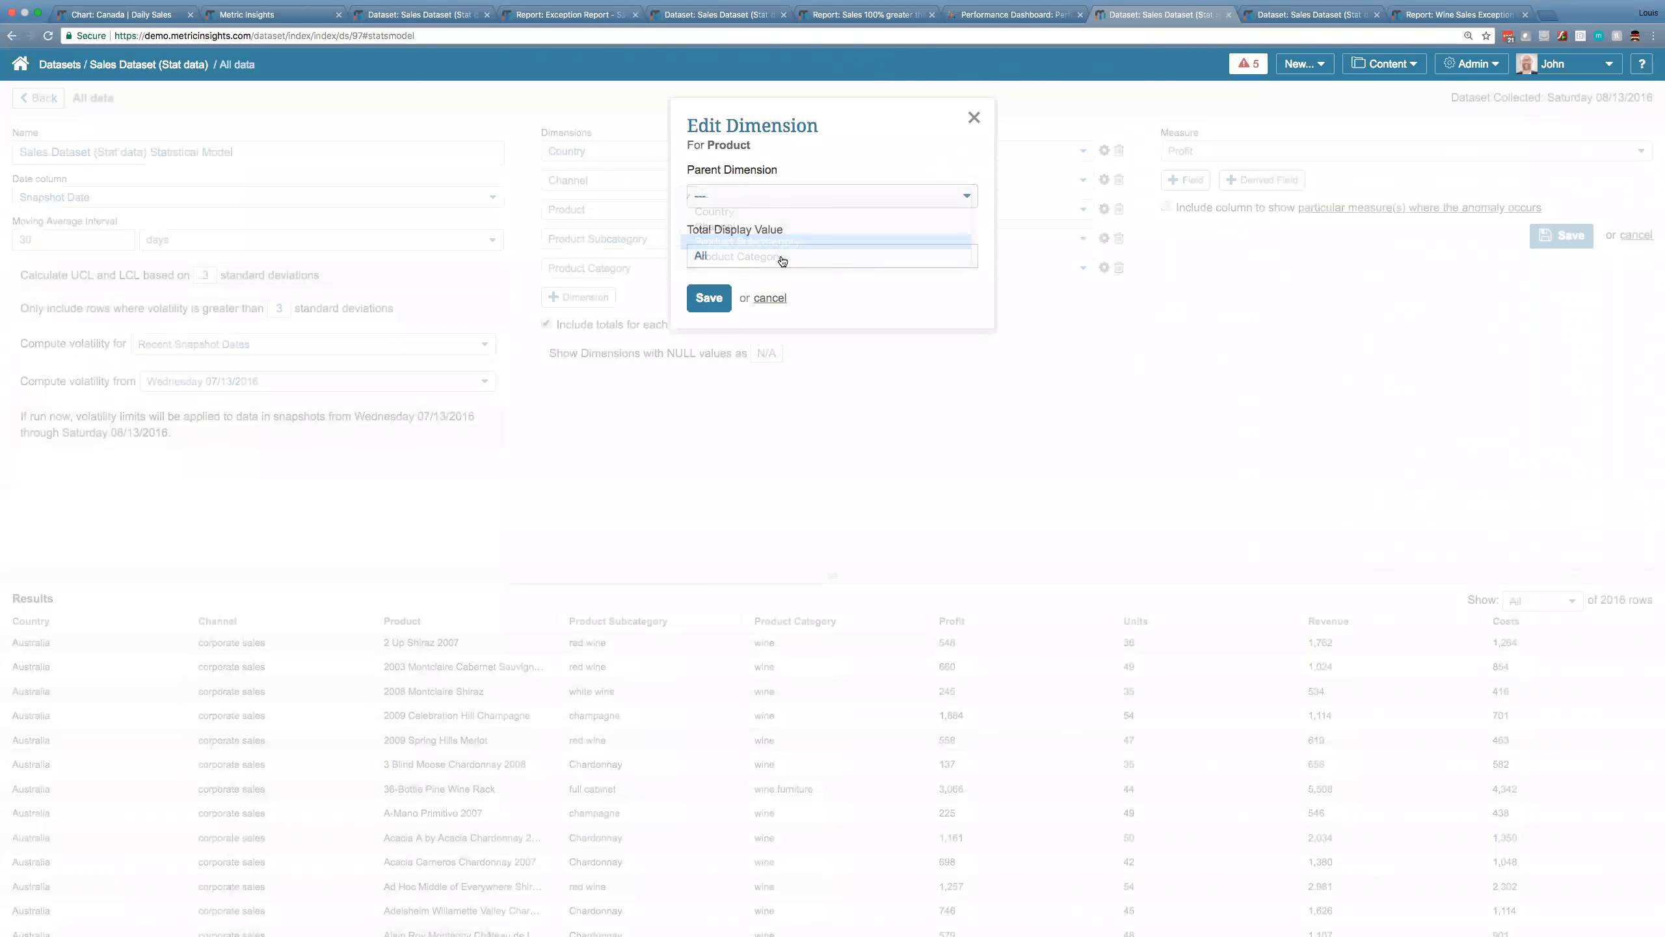
left_click(704, 295)
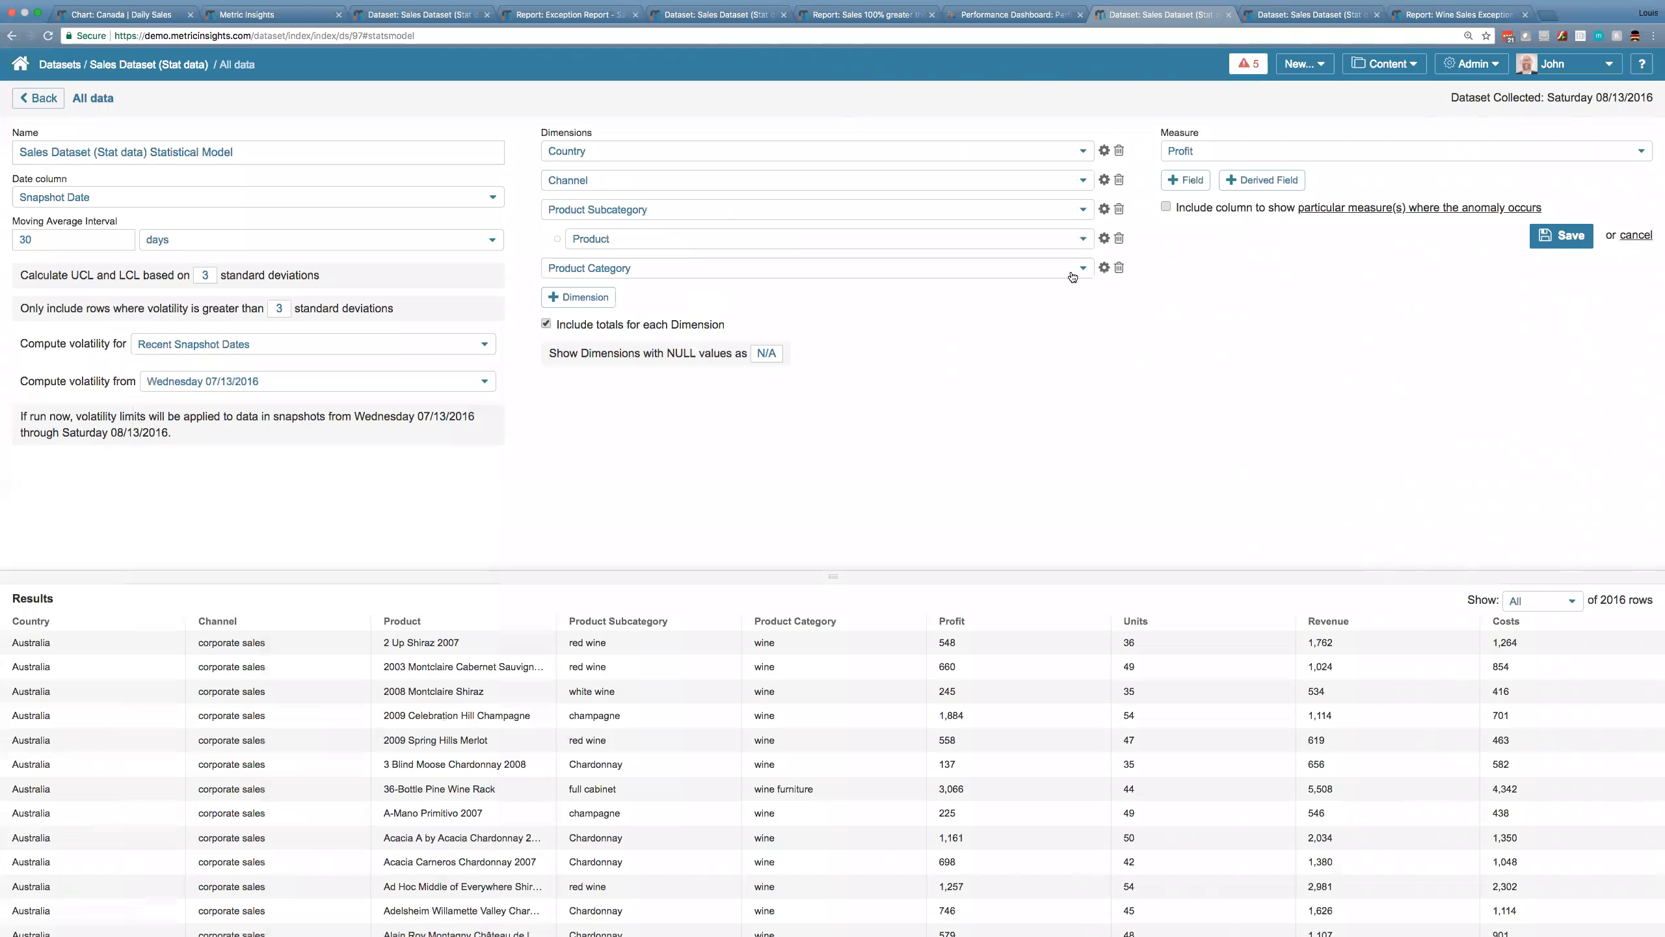
left_click(1104, 210)
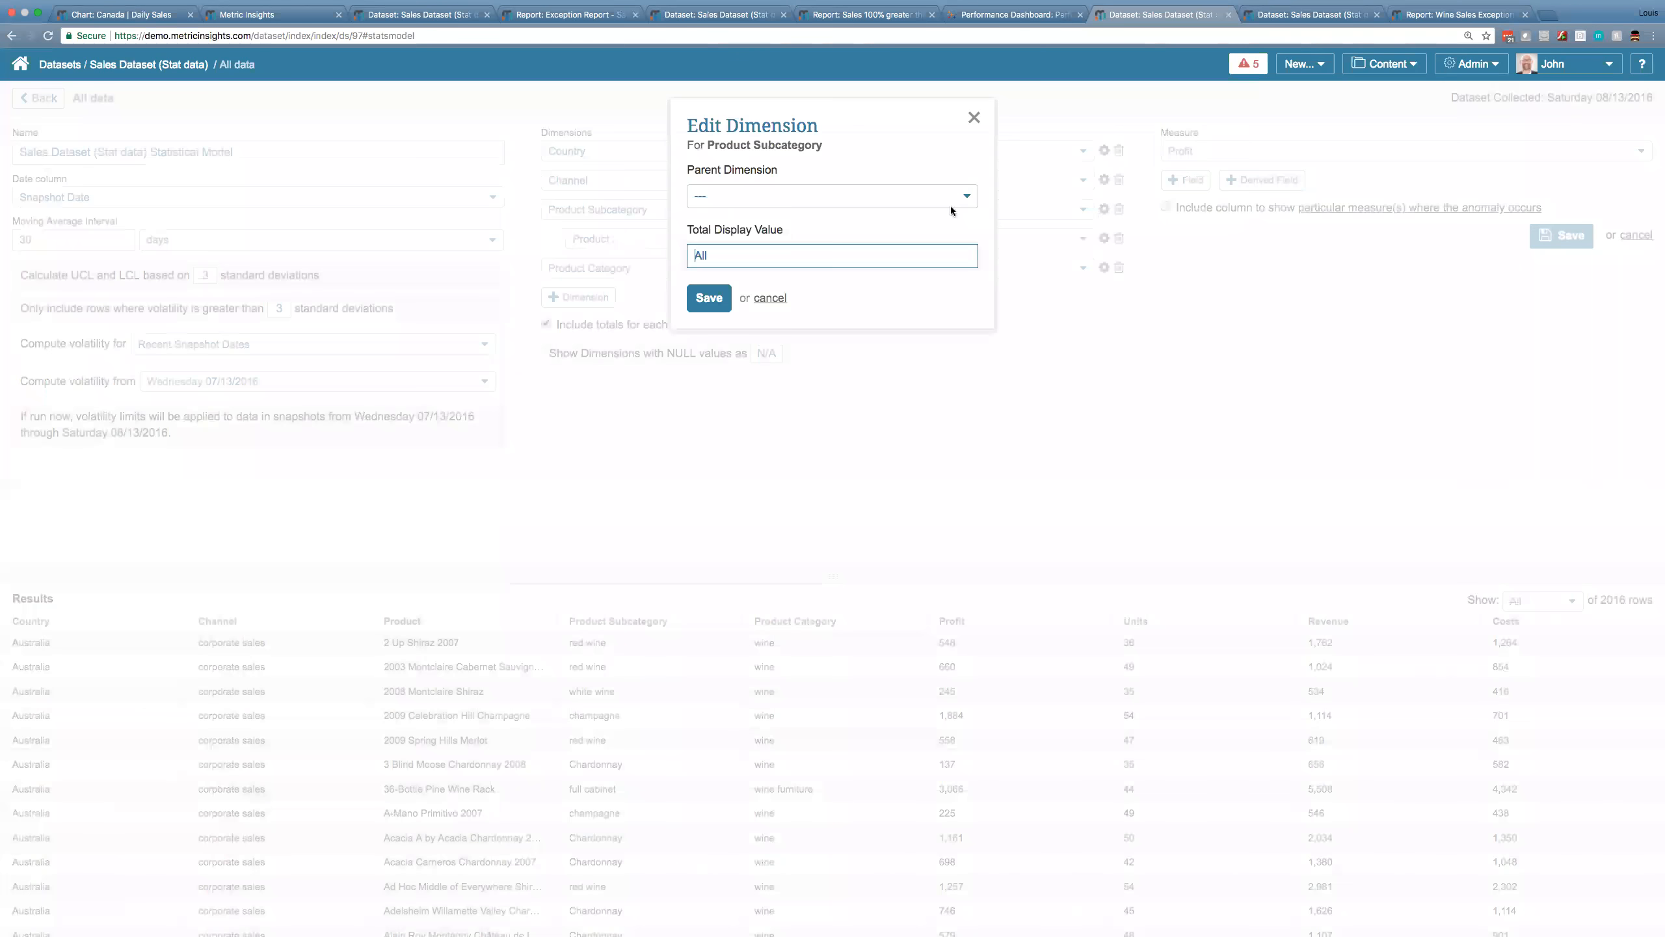
left_click(950, 204)
left_click(929, 242)
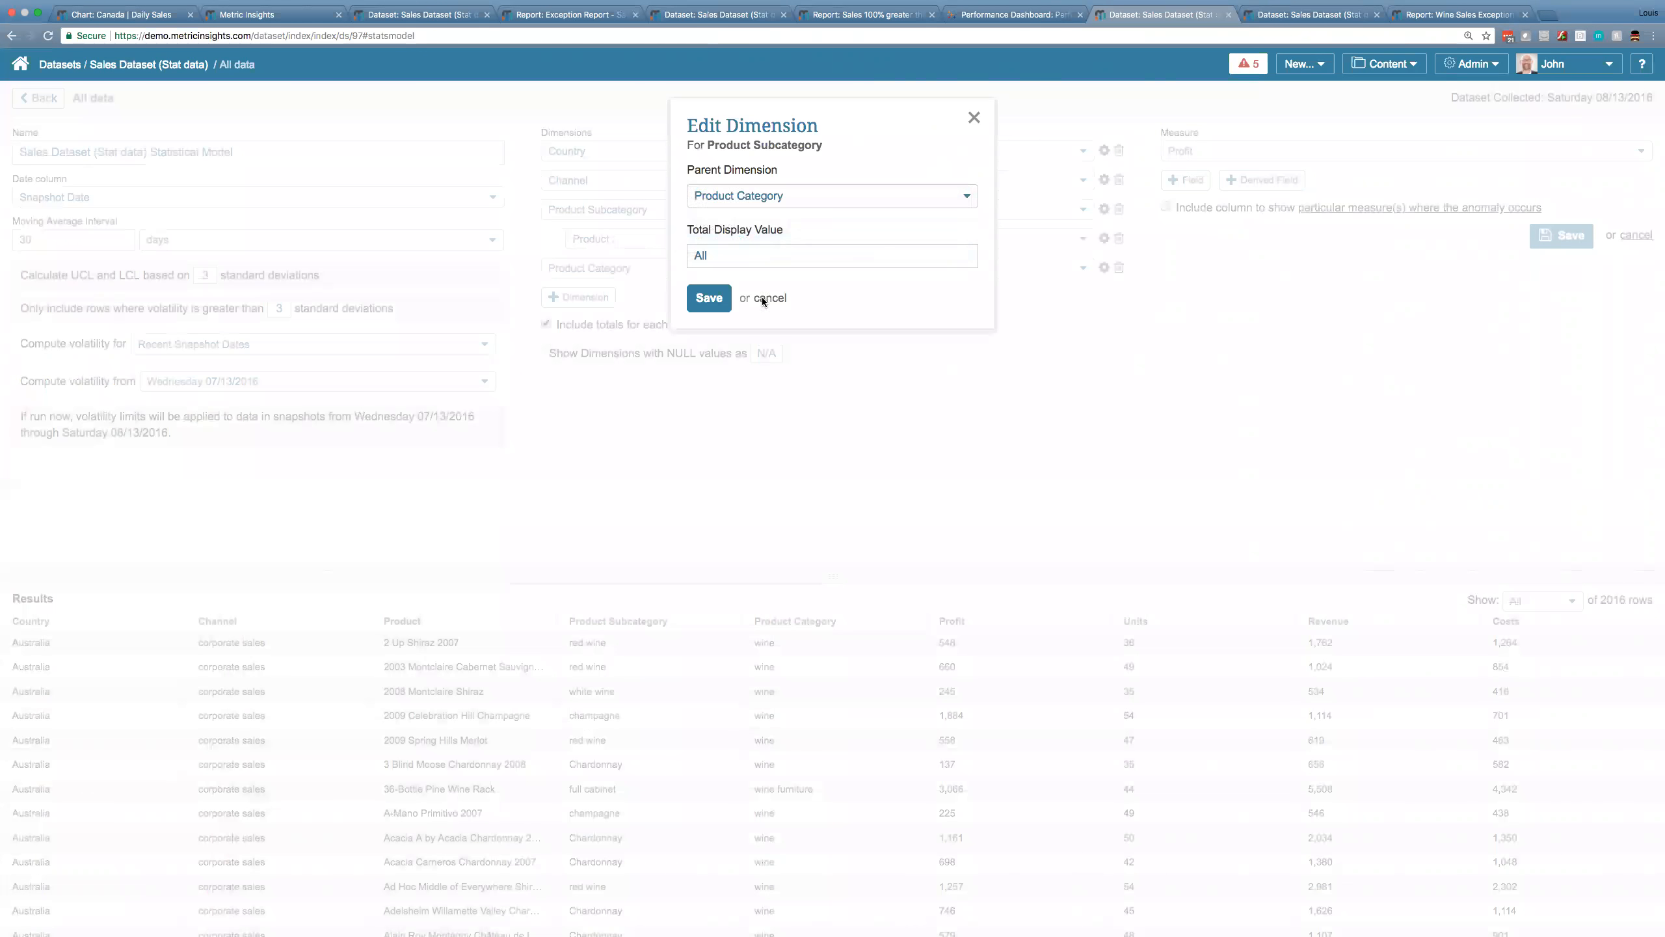
left_click(708, 298)
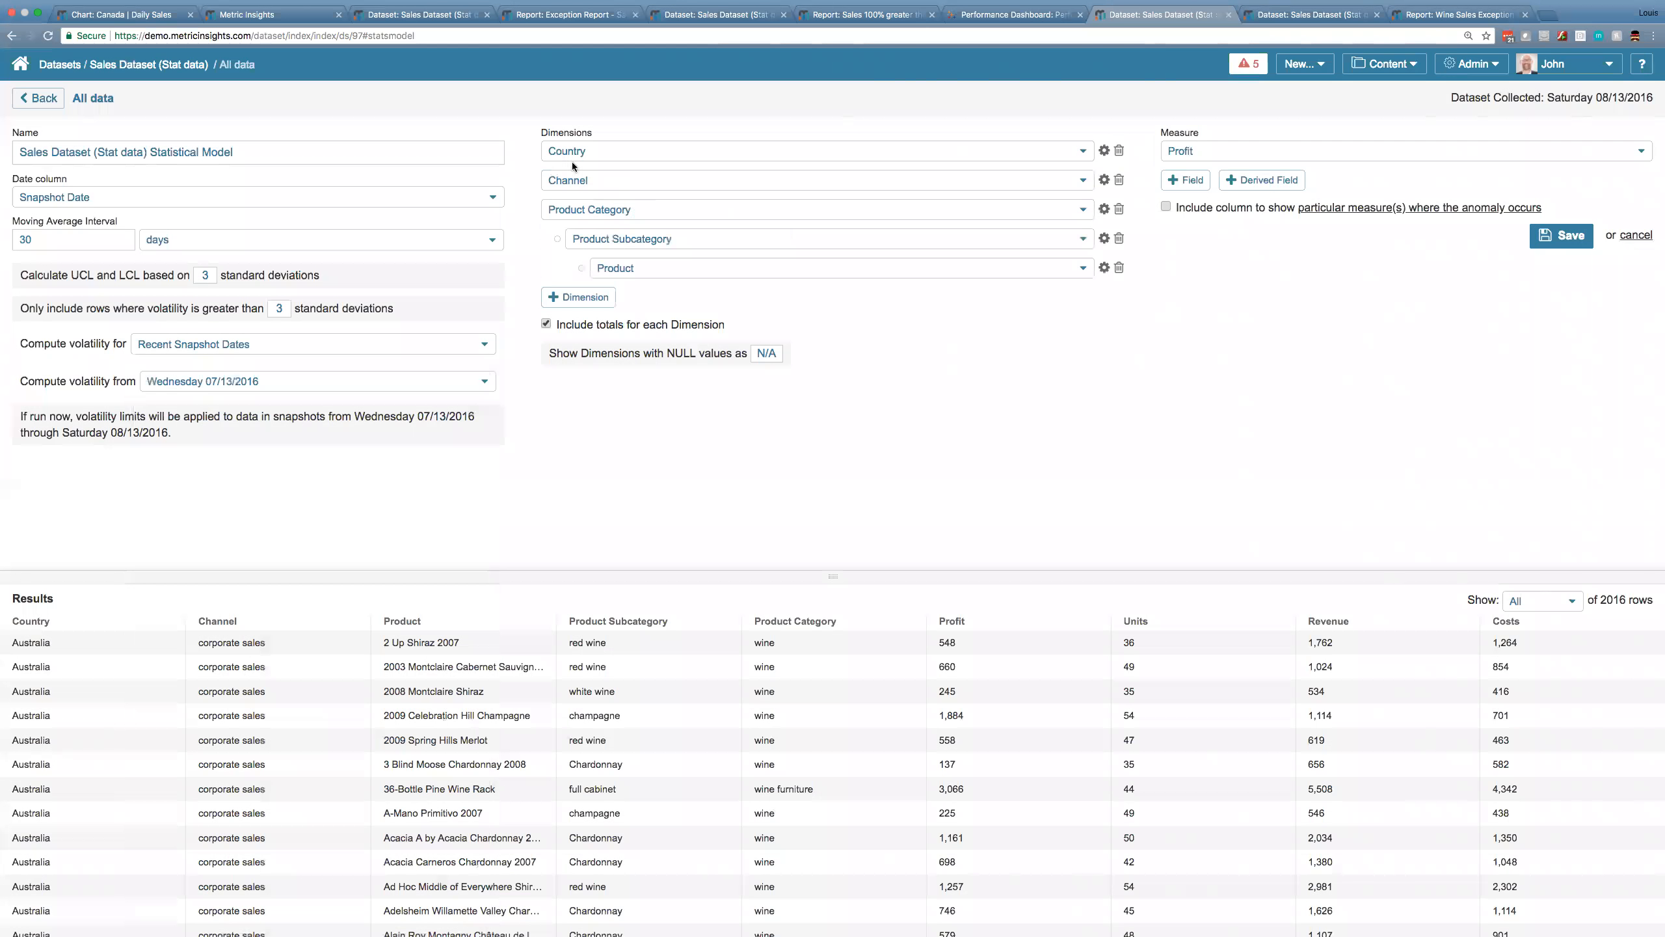
Add Units, Revenue and Costs as further measures of the statistical model.
left_click(1197, 184)
left_click(1199, 212)
left_click(1197, 234)
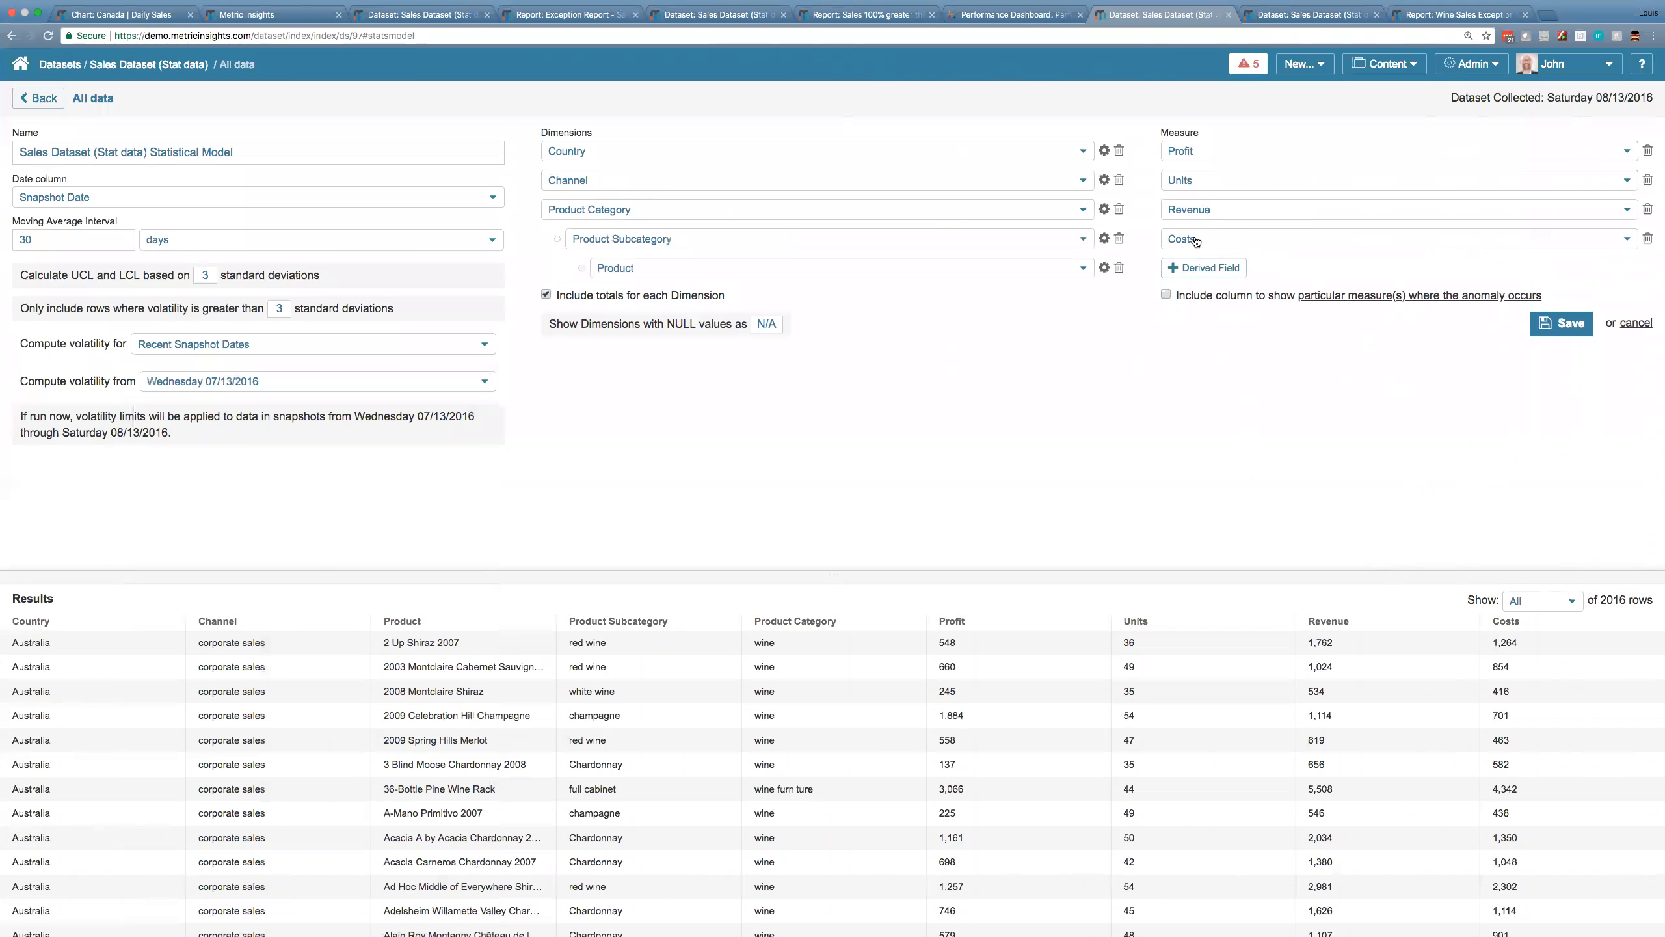
left_click(1197, 269)
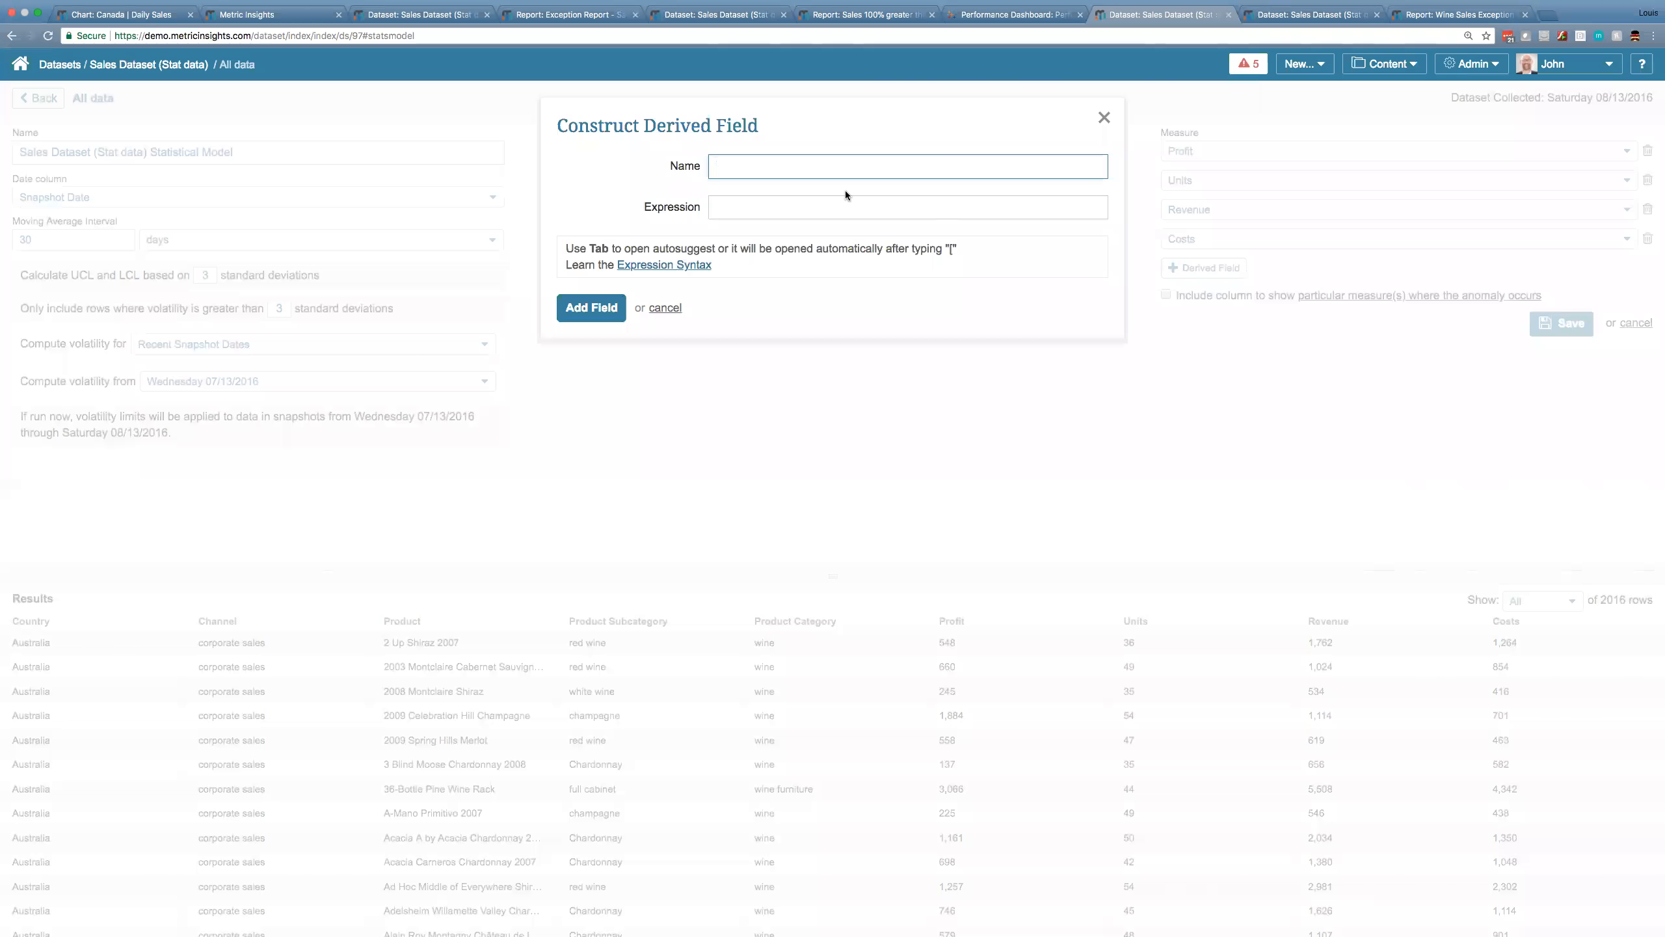
type("pe")
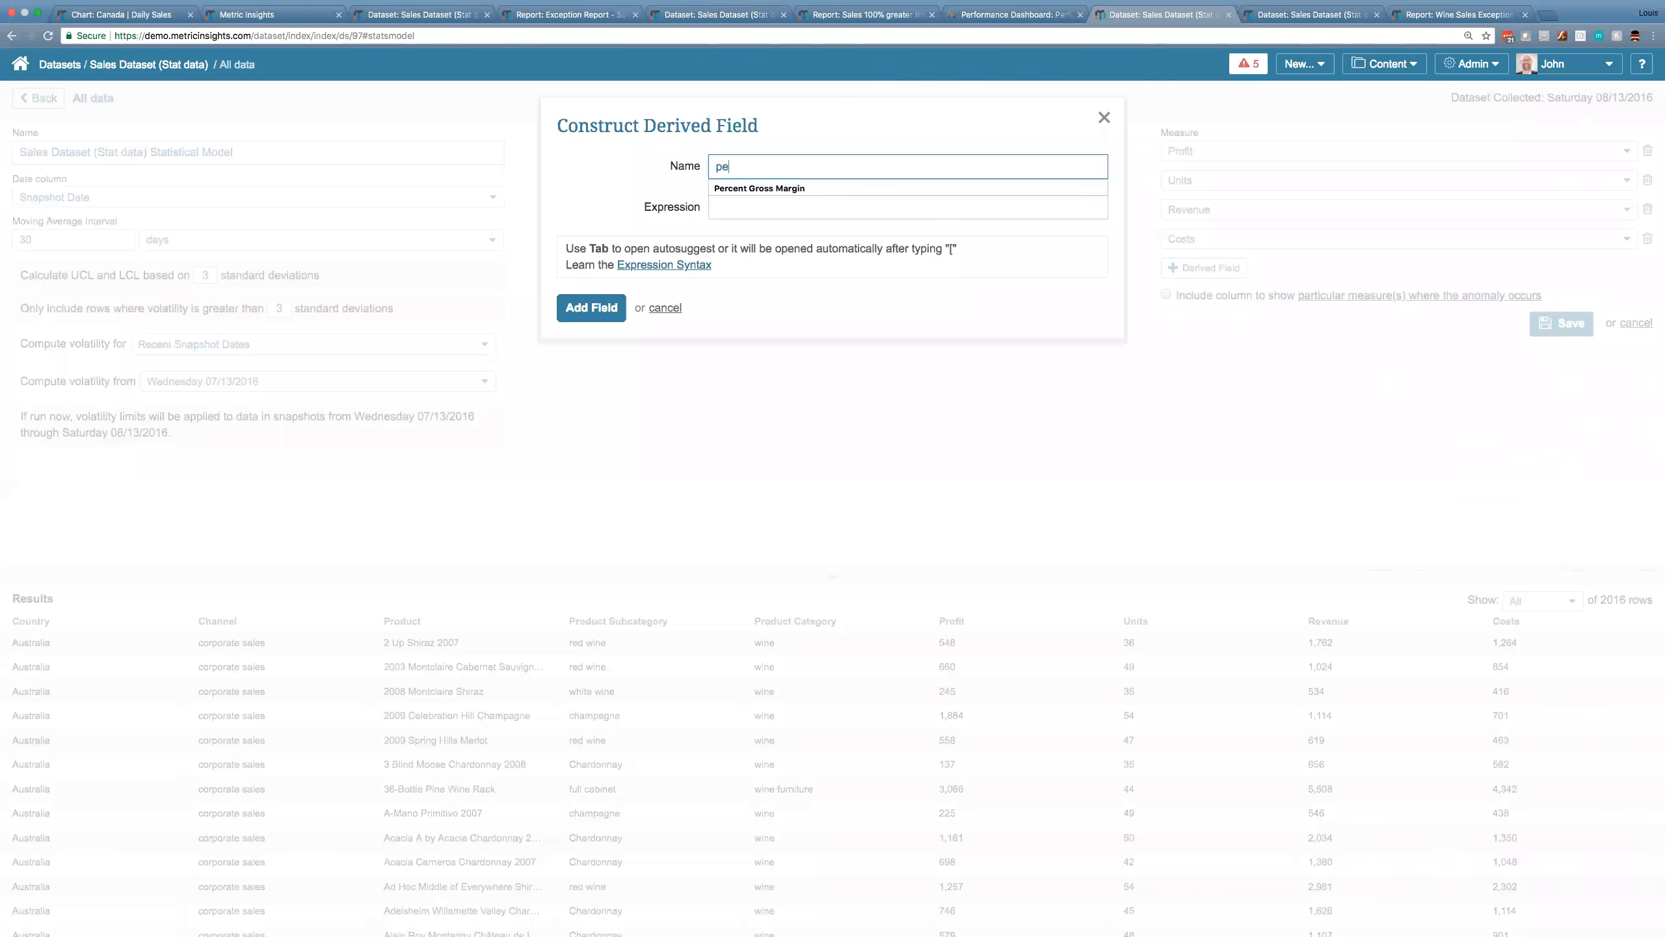
key("Down")
key("Return")
left_click(822, 214)
type("[")
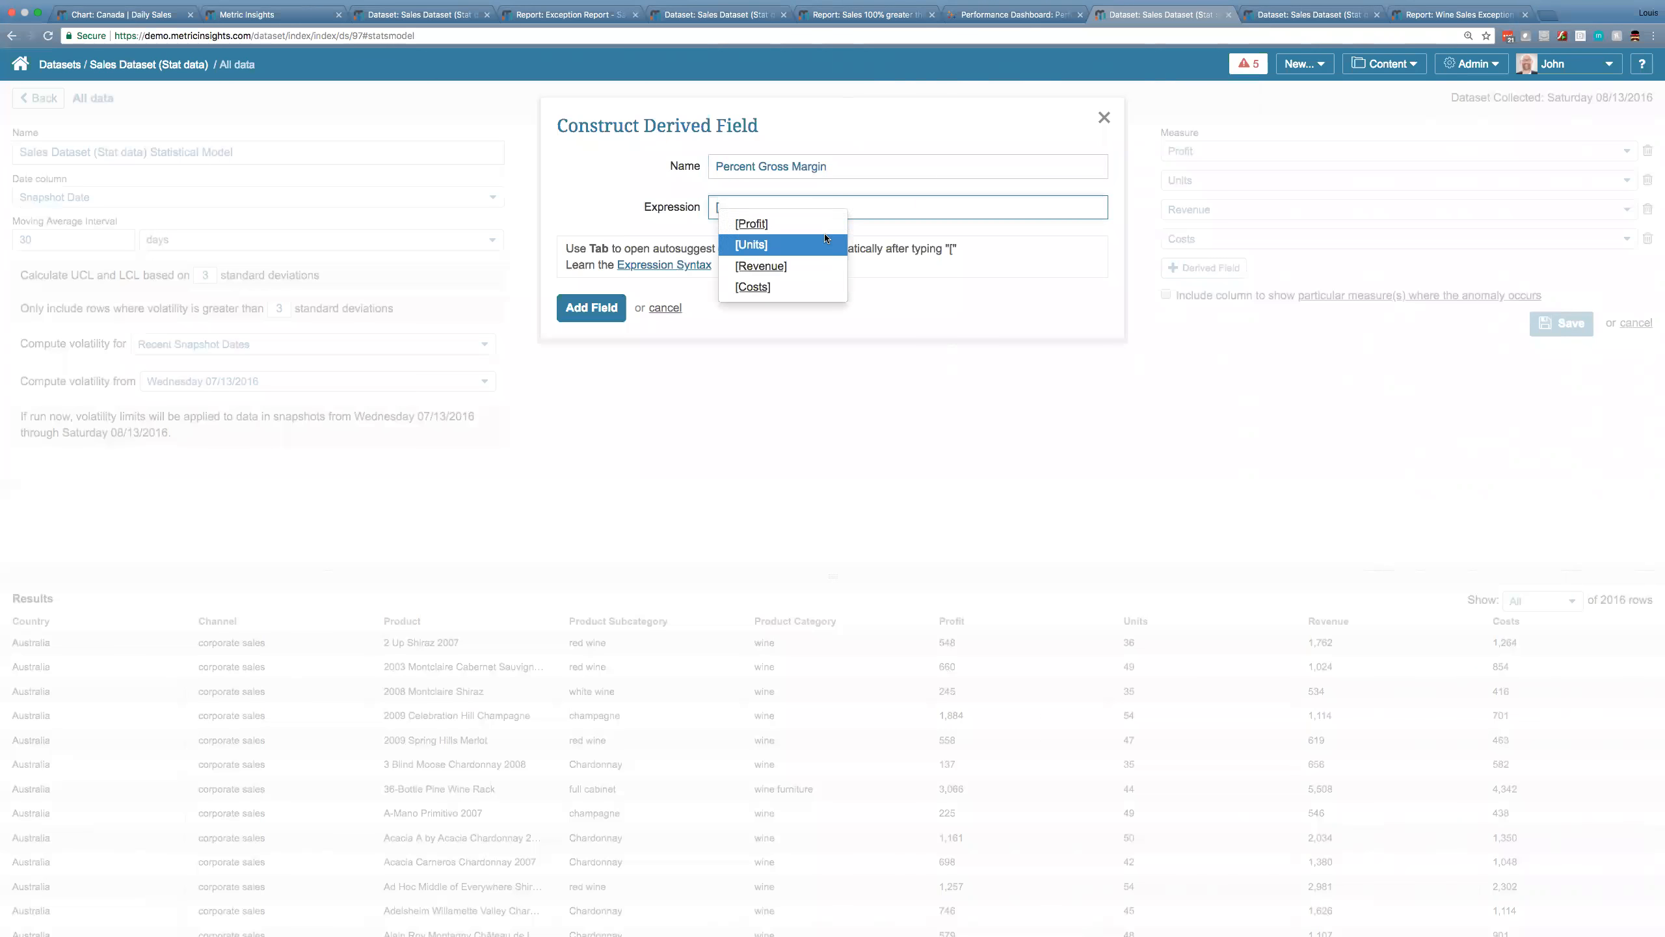
left_click(661, 316)
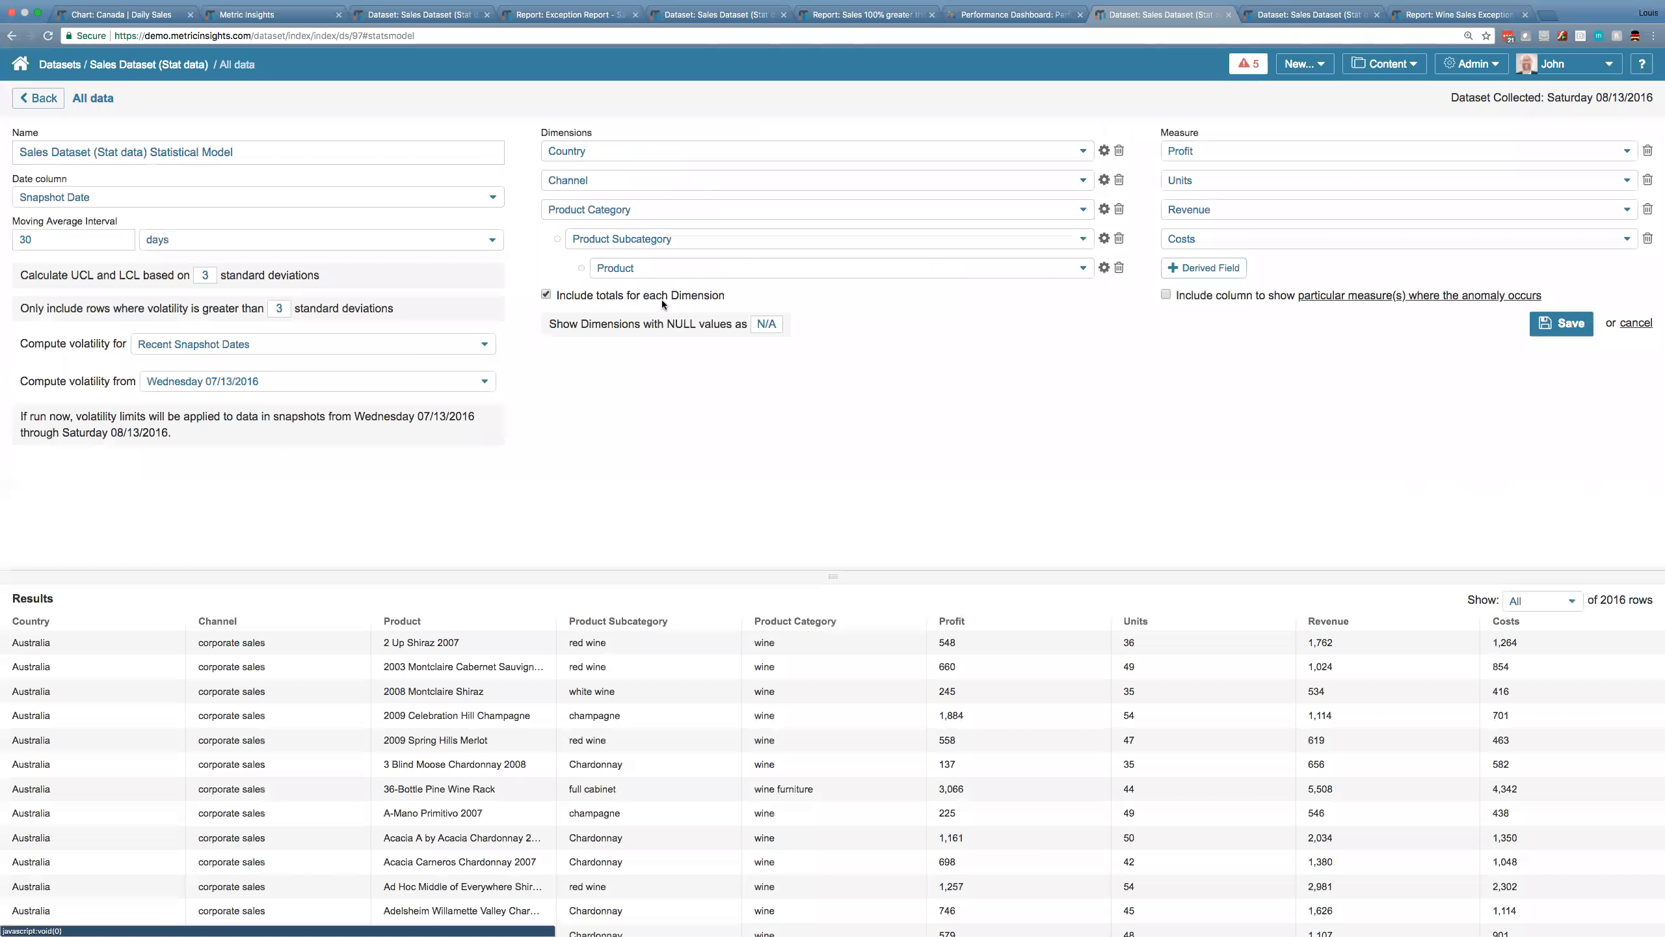
Include a column in the model showing the particular measures where the anomaly occurs.
left_click(1166, 295)
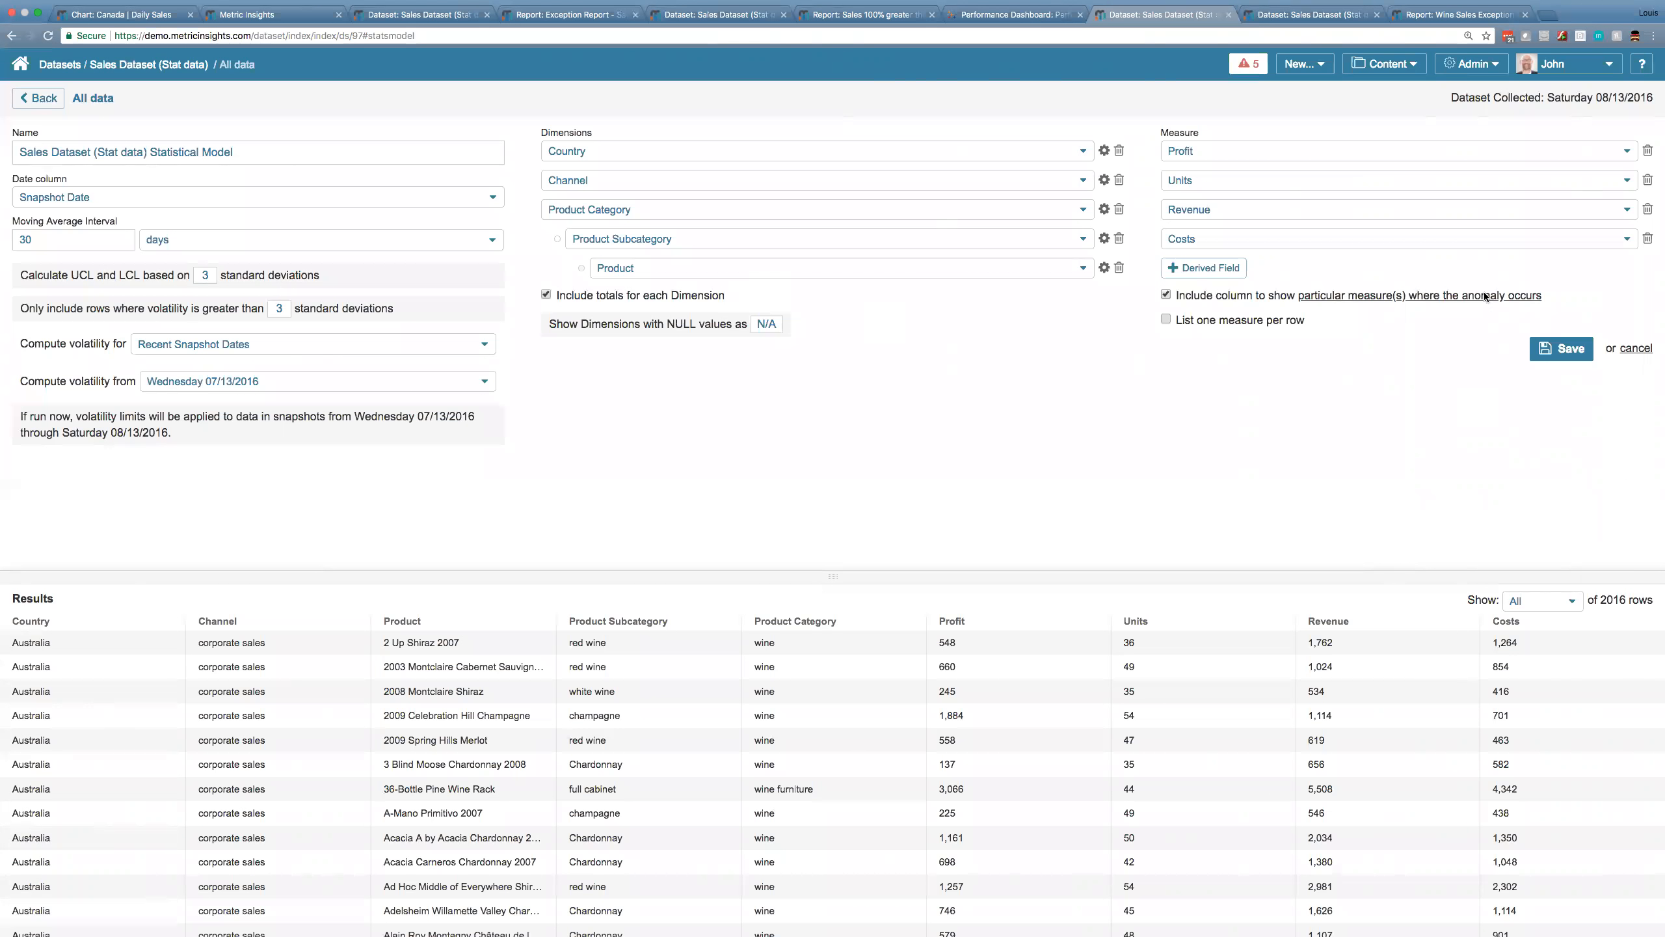
Review the selected fields and filter rules of the Wine Sales Exception view in the existing statistical model dataset.
left_click(1301, 17)
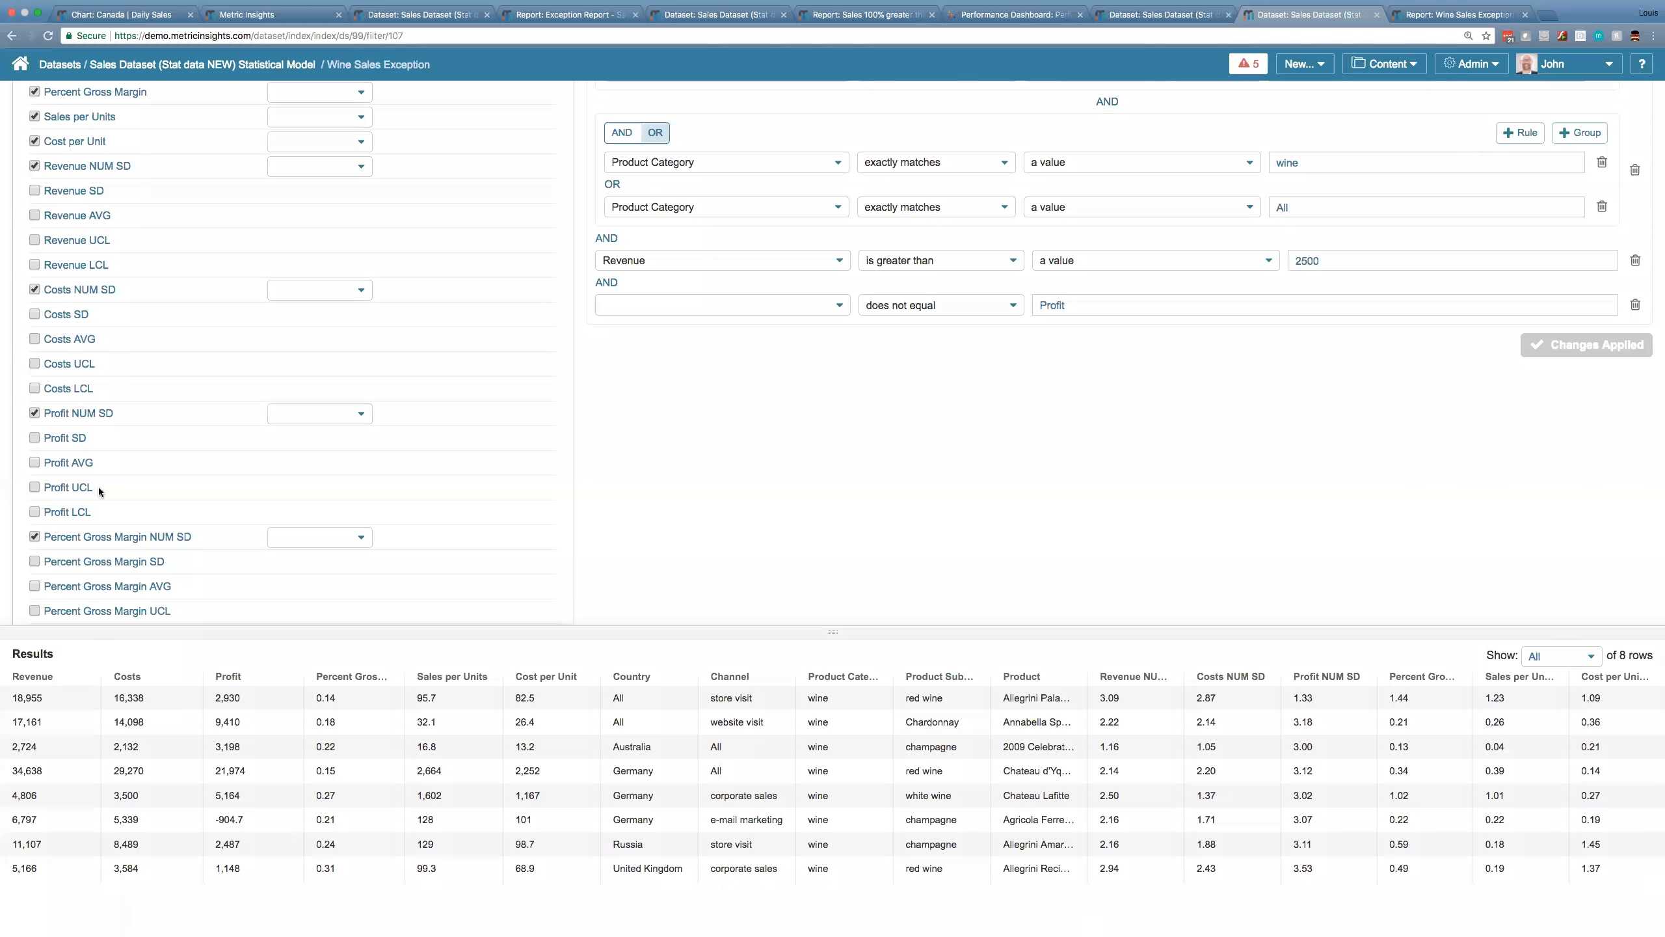
scroll(351, 455, "up", 5)
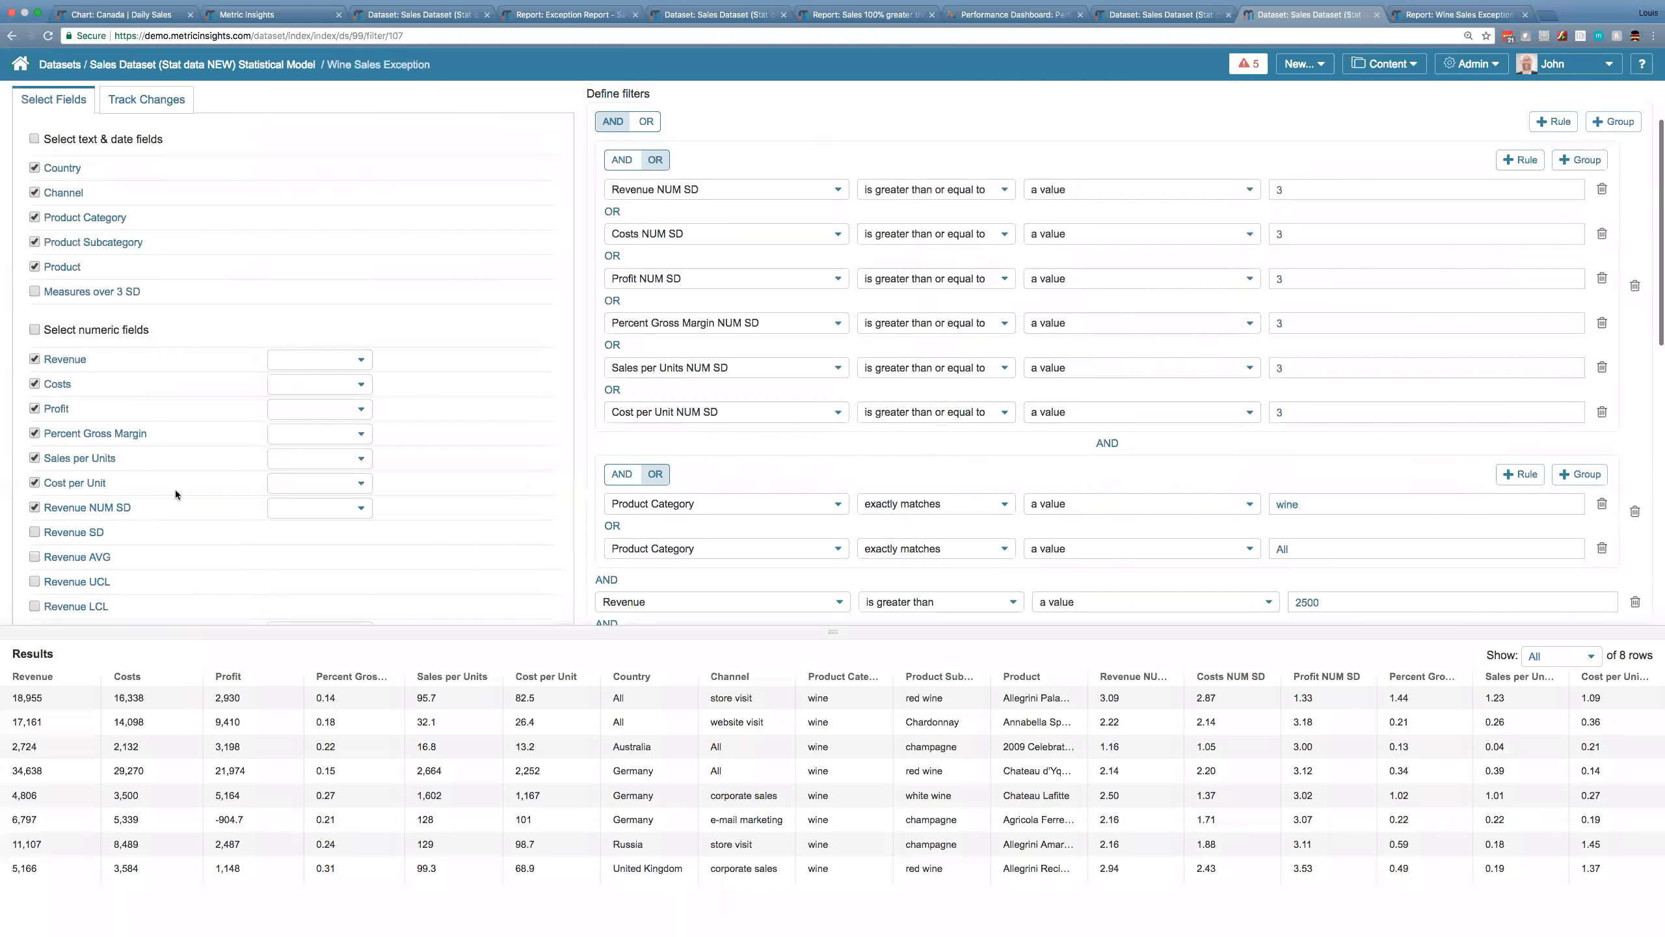
scroll(190, 544, "down", 1)
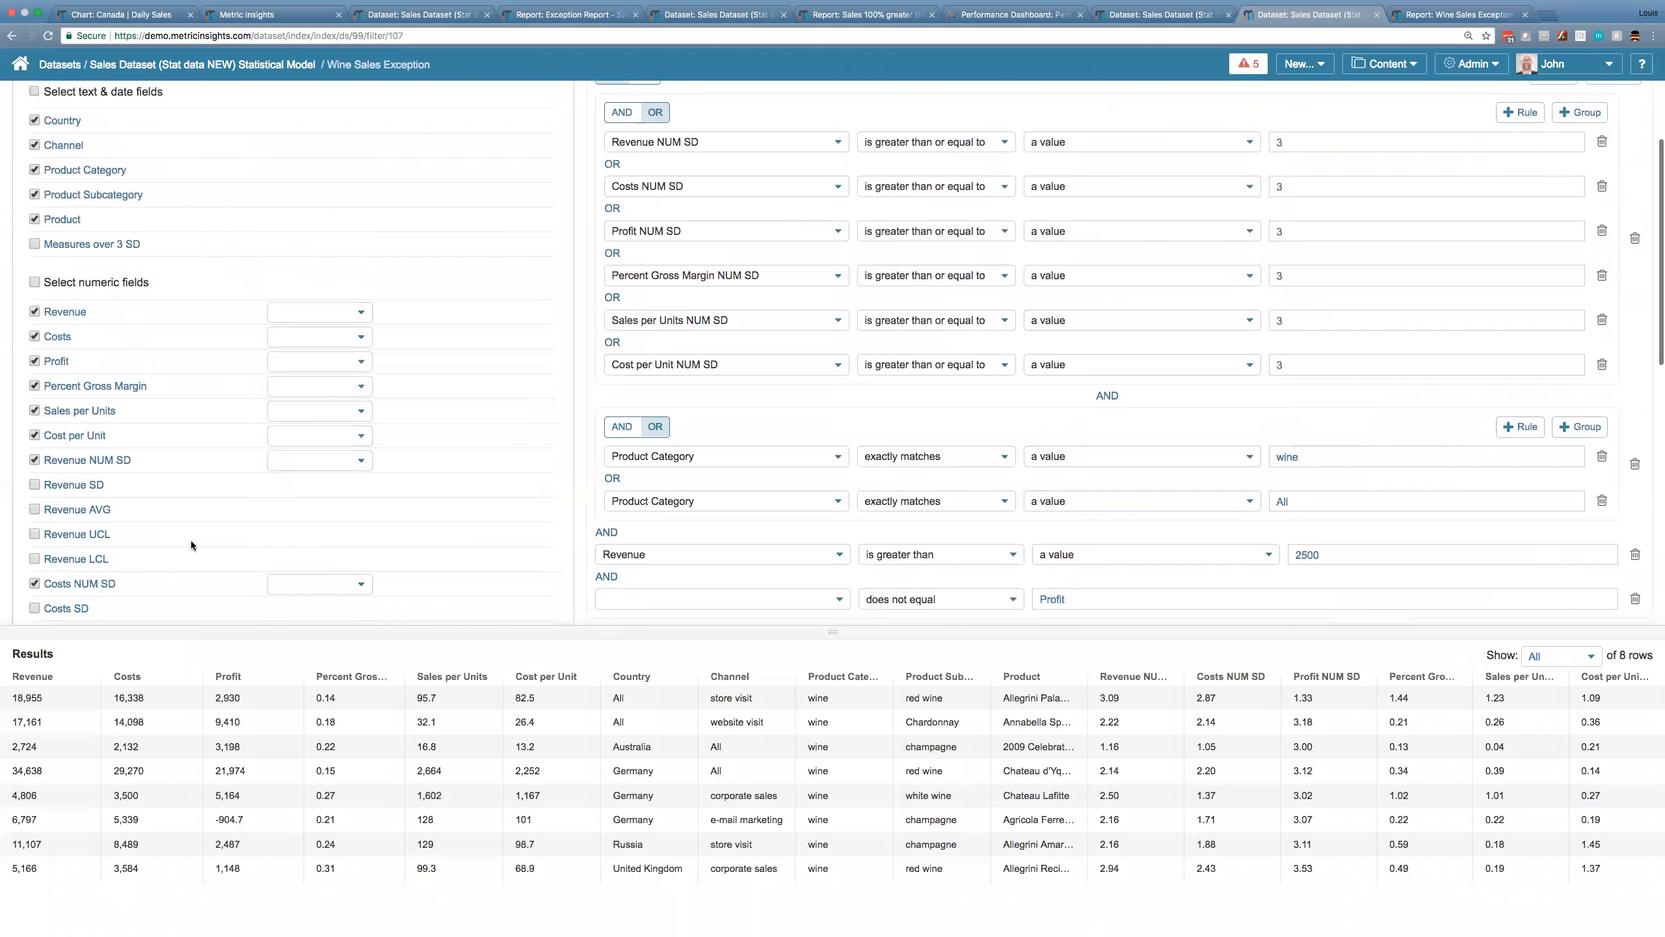
scroll(190, 541, "up", 2)
left_click(1383, 64)
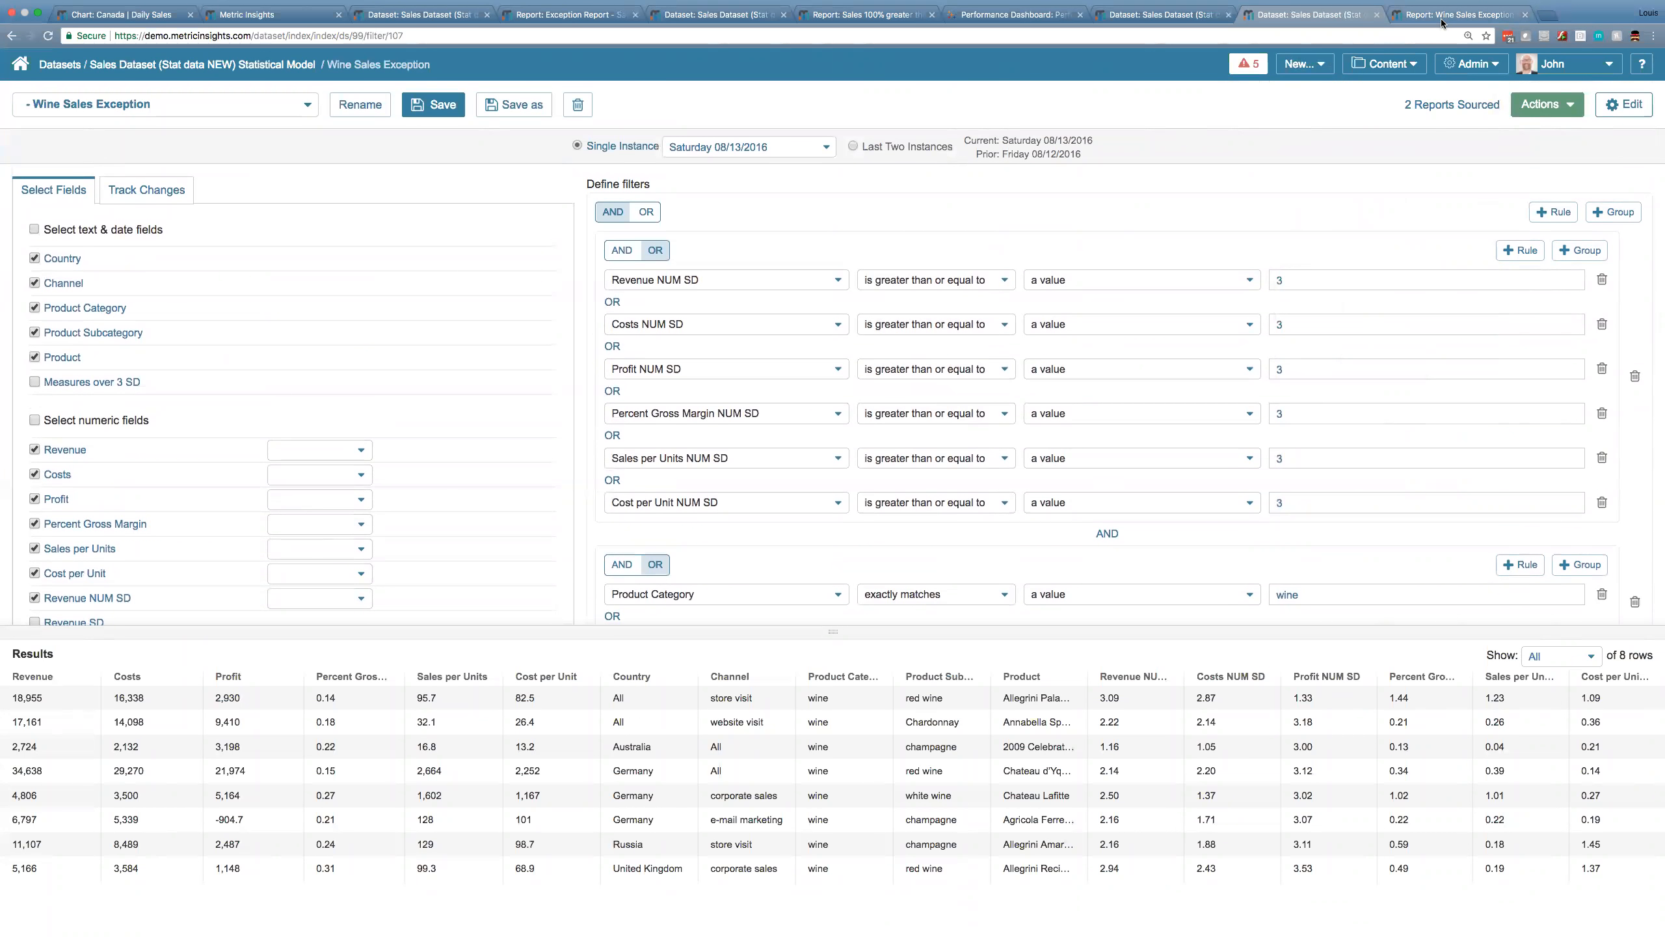
Examine the Wine Sales Exception Report (T) table and its dashboard for United States store visit anomalies.
left_click(1442, 17)
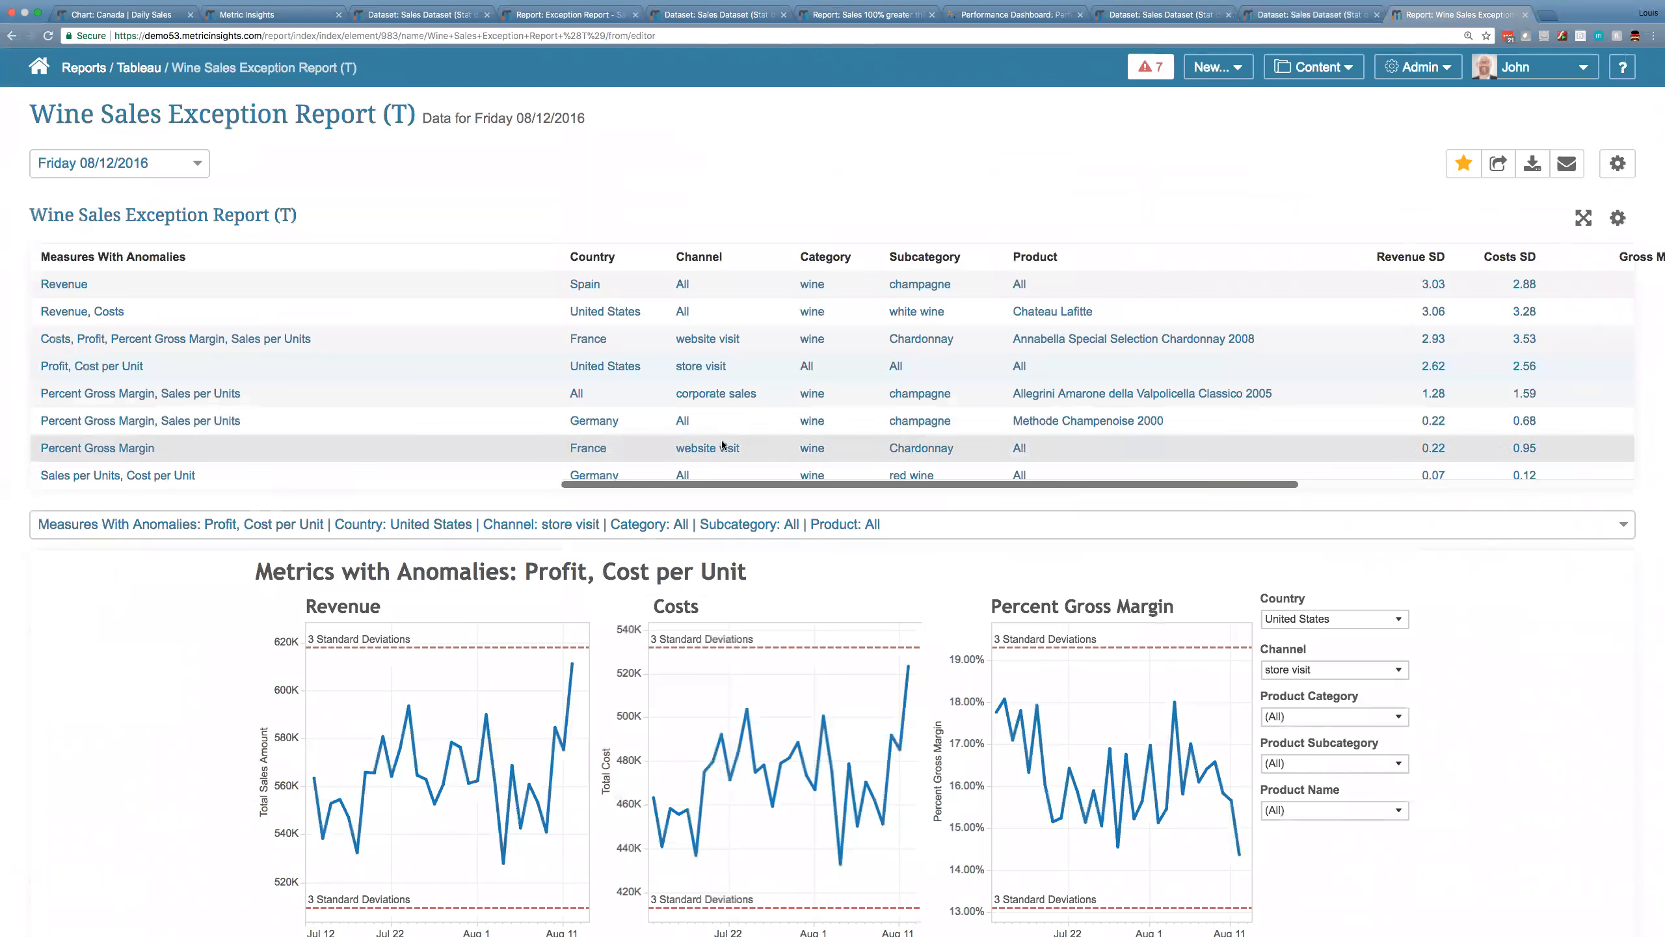
scroll(698, 489, "right", 2)
scroll(697, 488, "left", 2)
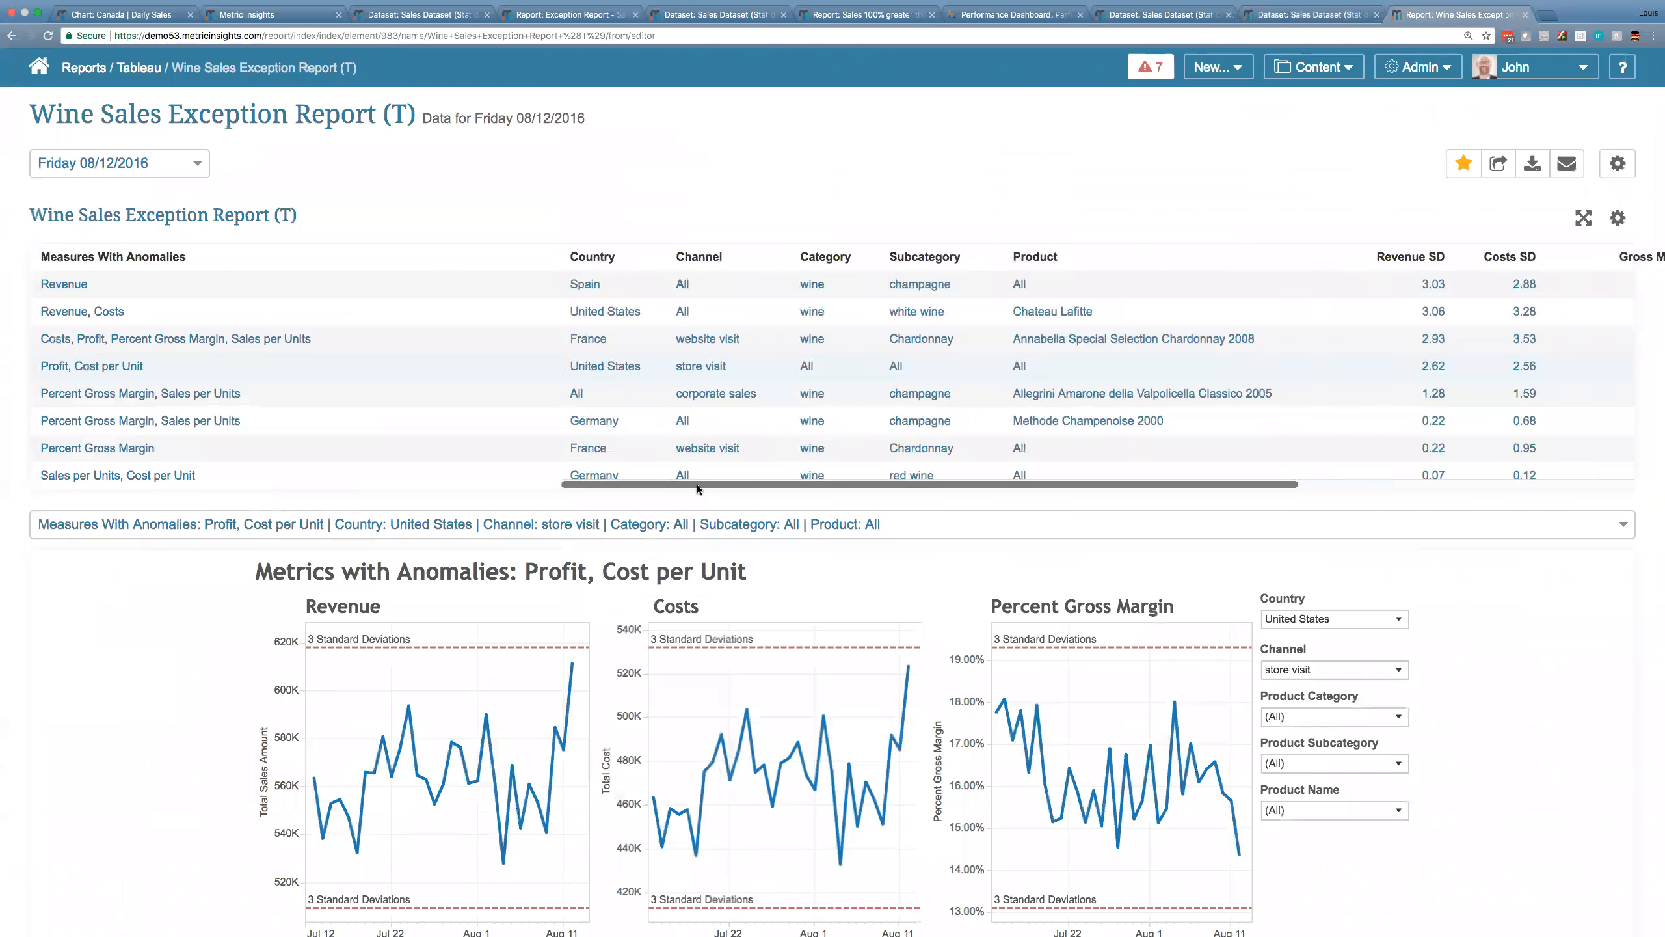
scroll(140, 503, "down", 6)
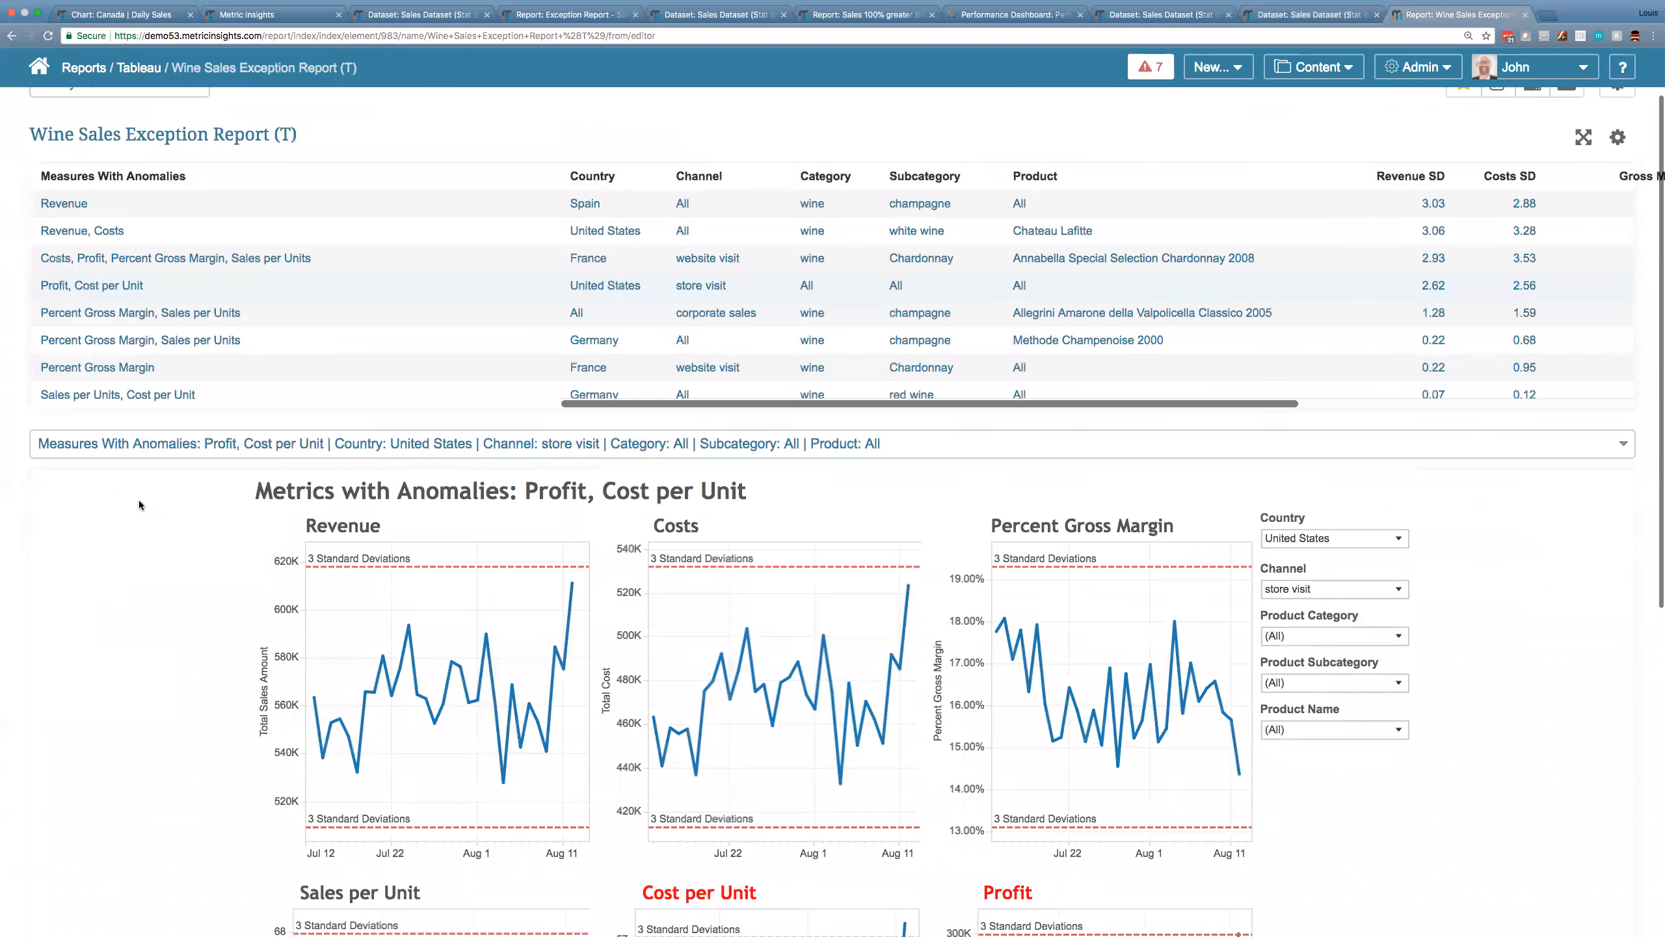
scroll(138, 500, "down", 1)
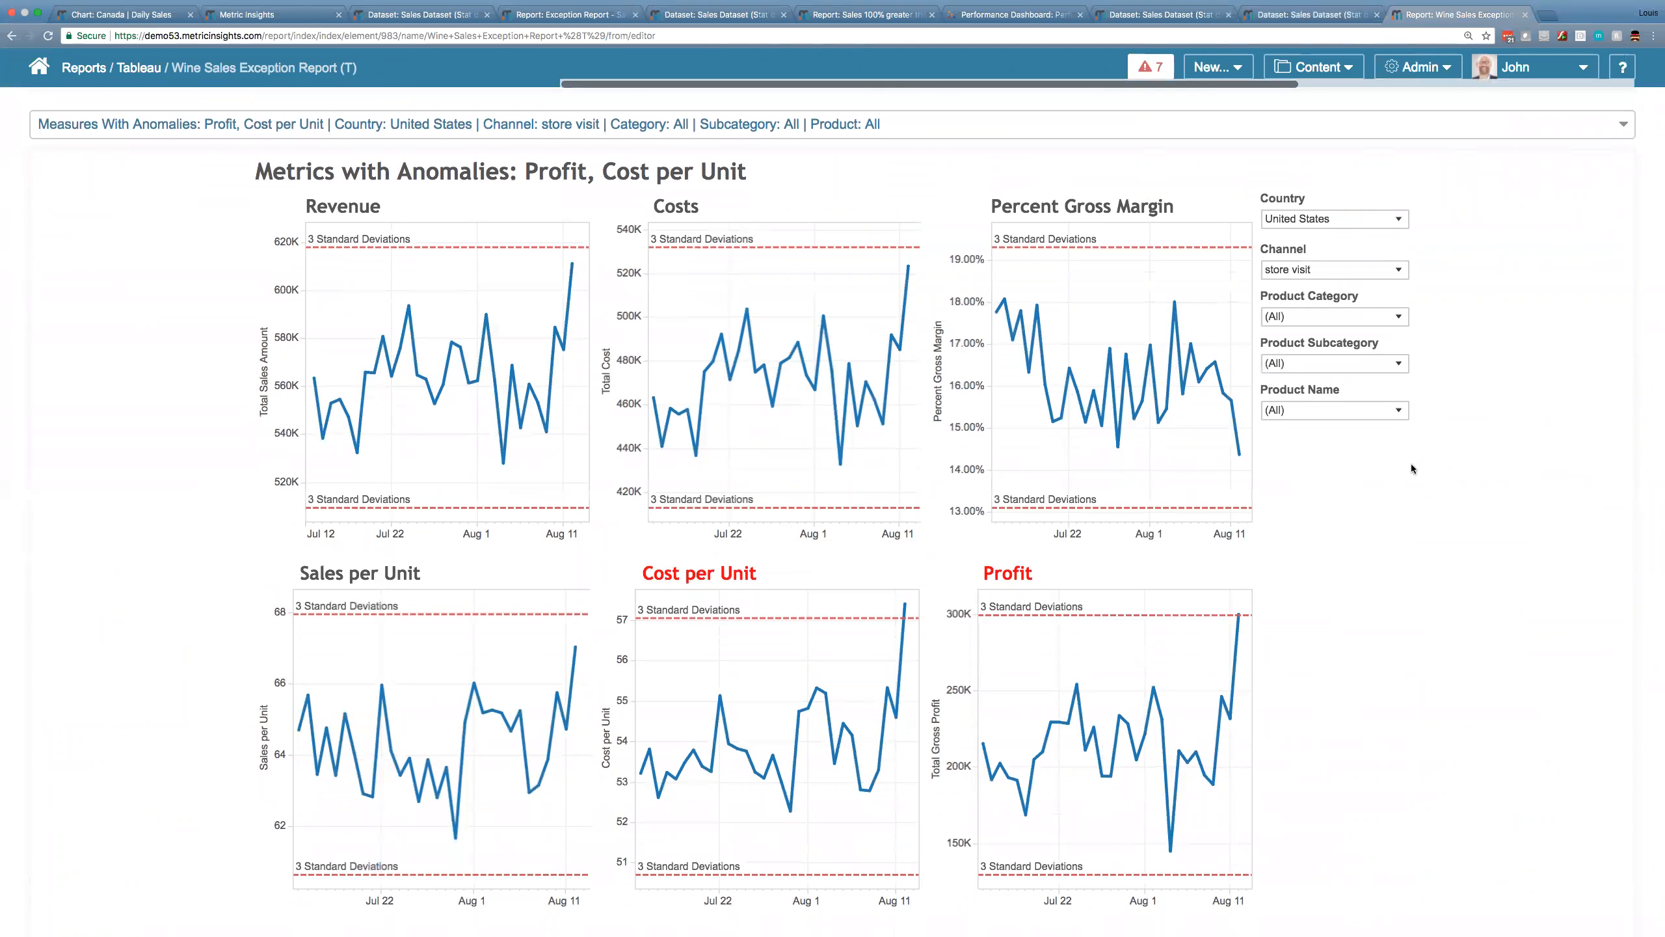
scroll(1411, 463, "up", 6)
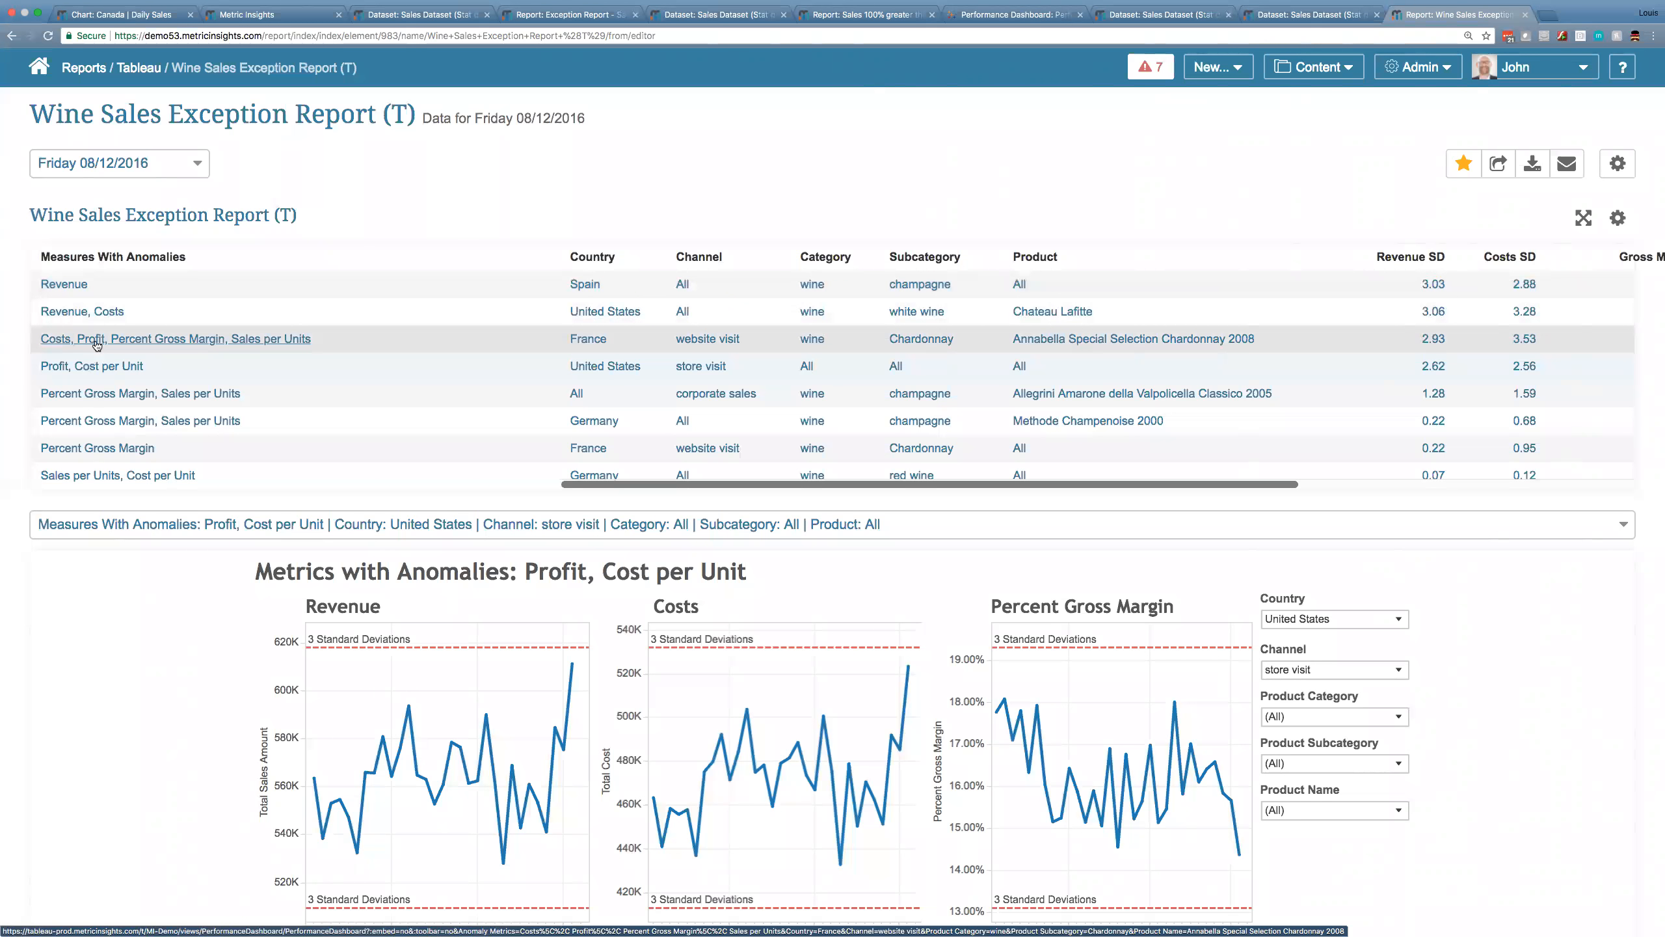
View the dashboard for the France website visit row with Costs, Profit, Percent Gross Margin and Sales per Units anomalies.
left_click(192, 341)
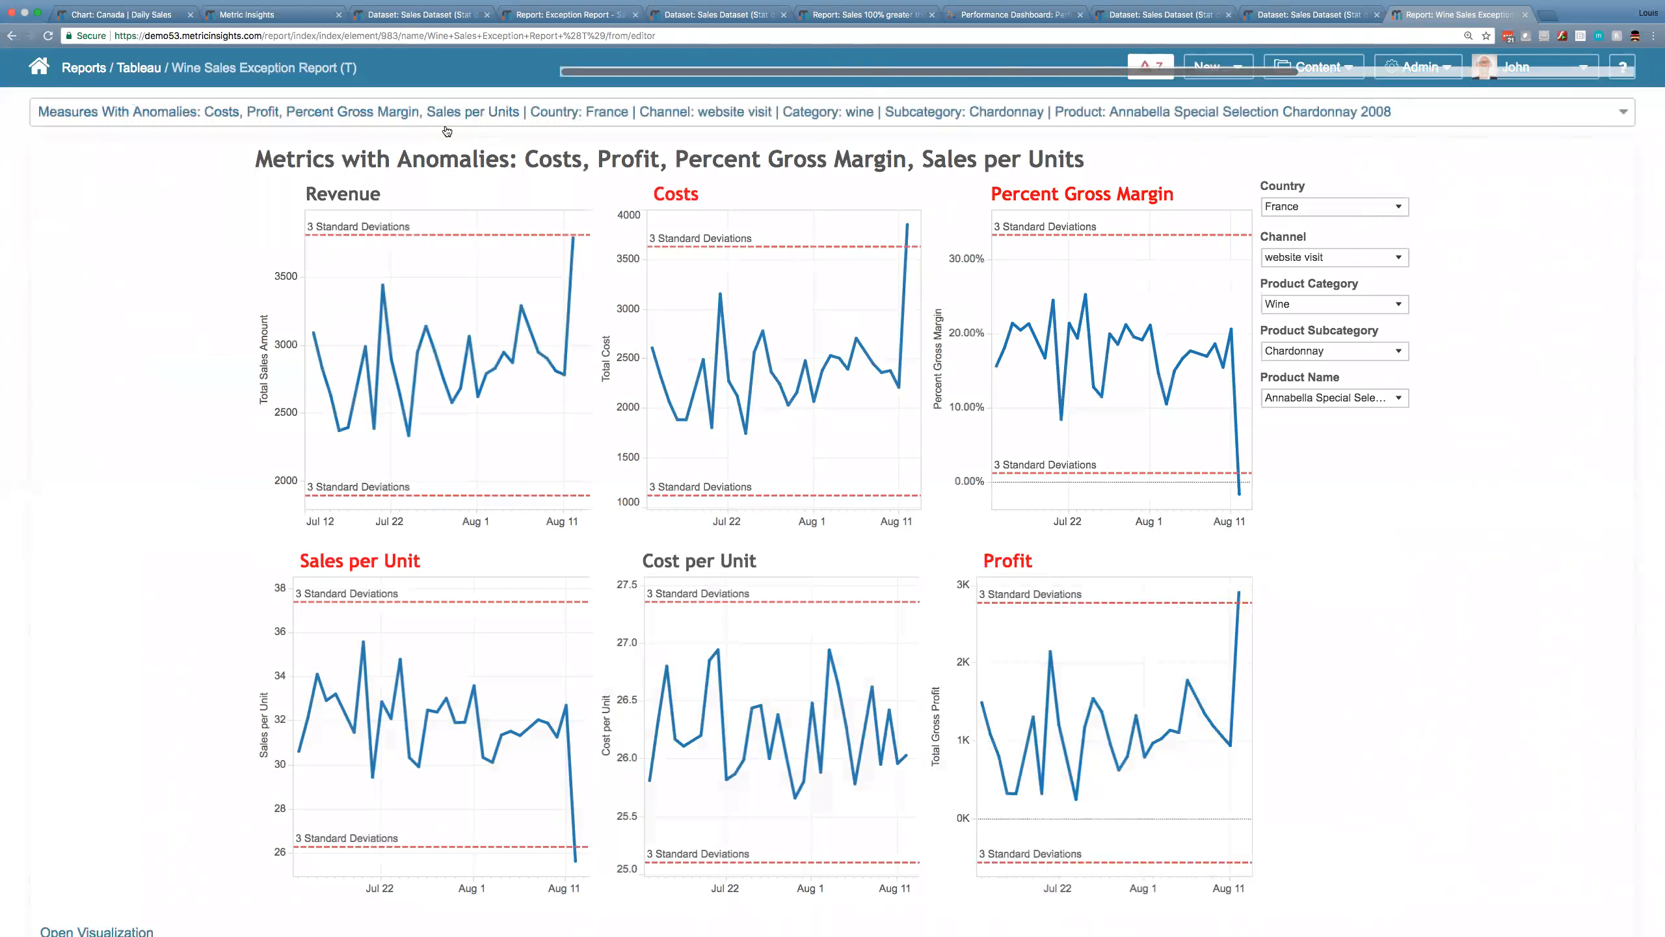
mouse_move(574, 868)
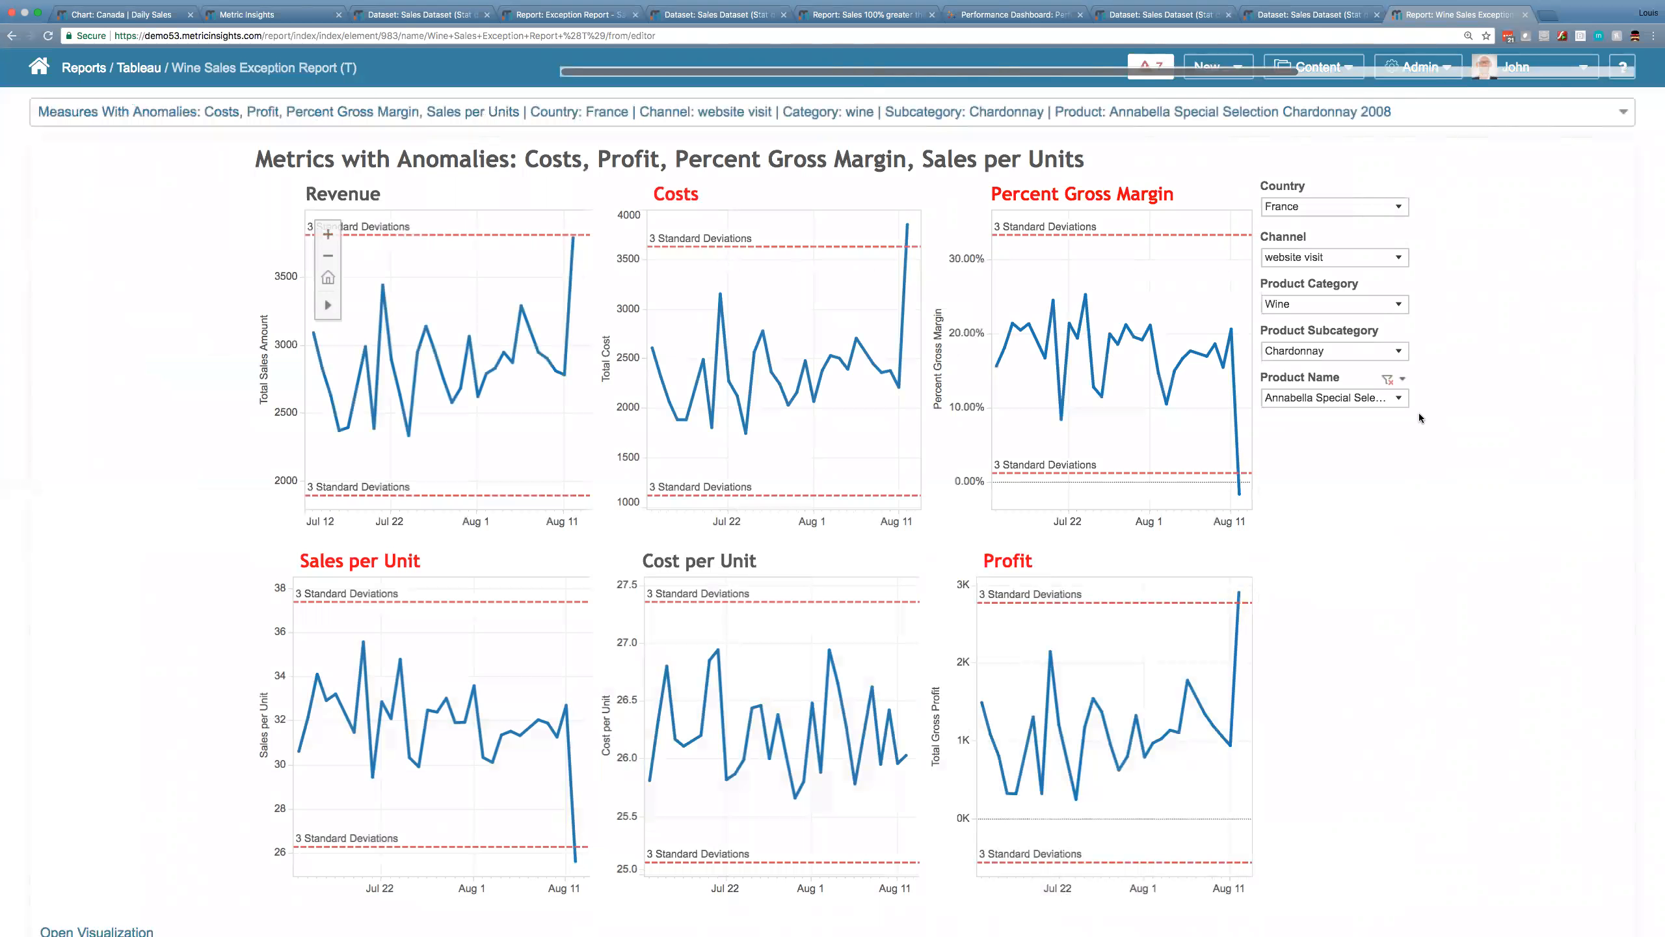
scroll(1419, 417, "up", 3)
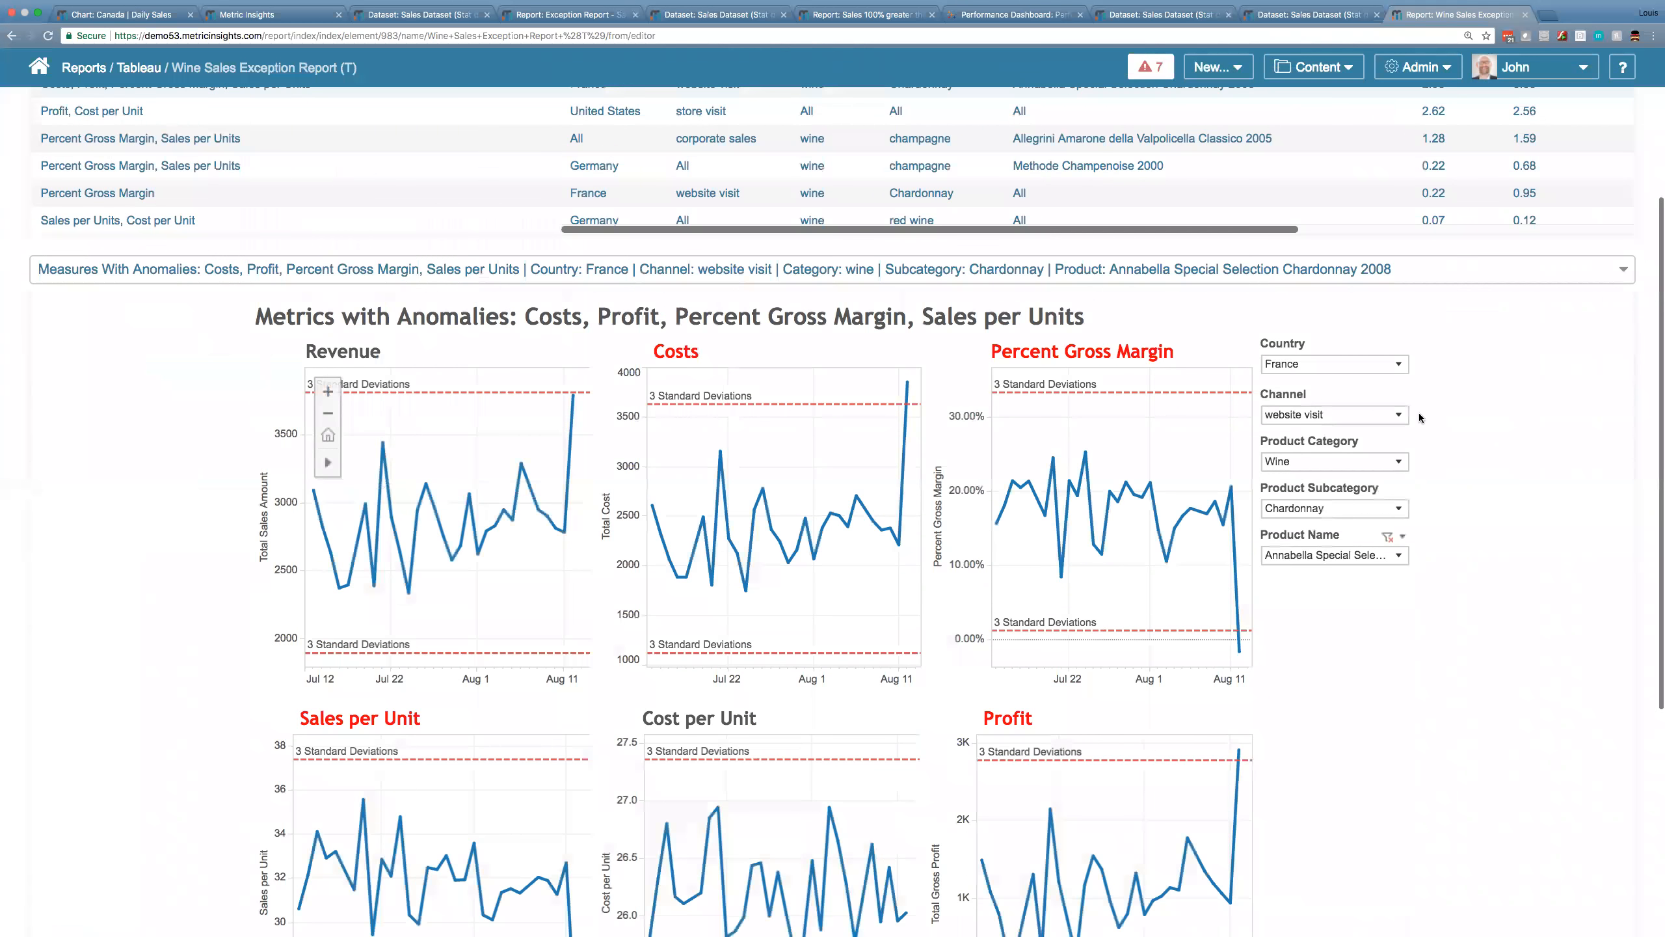
scroll(1418, 418, "up", 5)
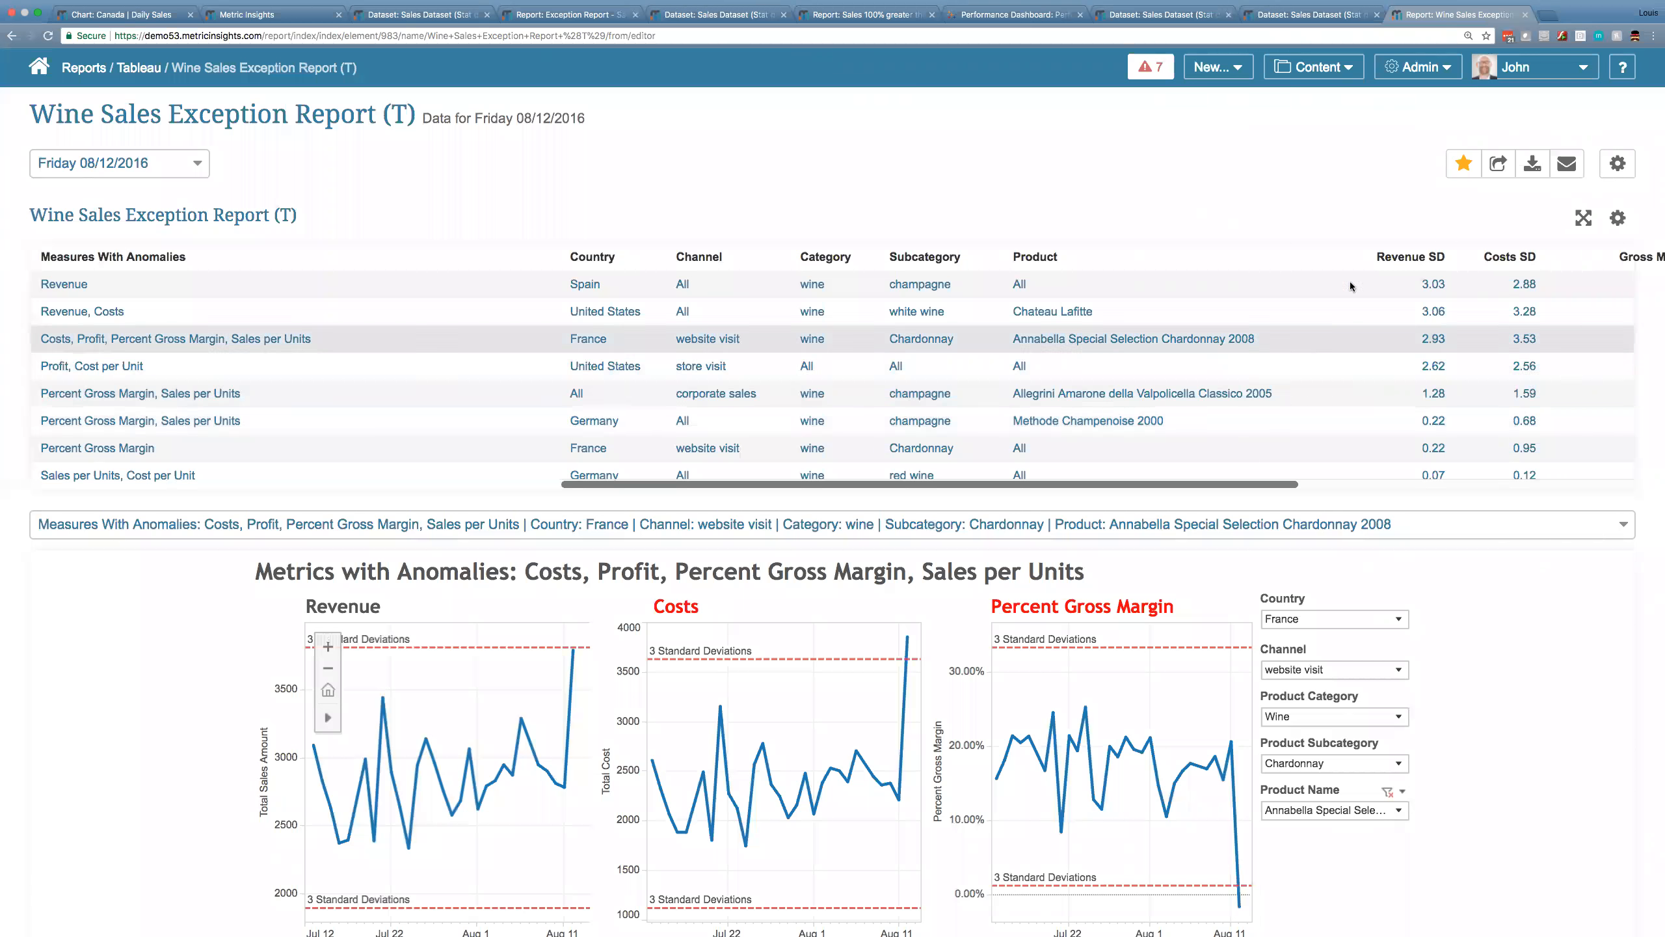
Switch to Microsoft PowerPoint and show the Different Types of Anomalies slide.
key("super+Tab")
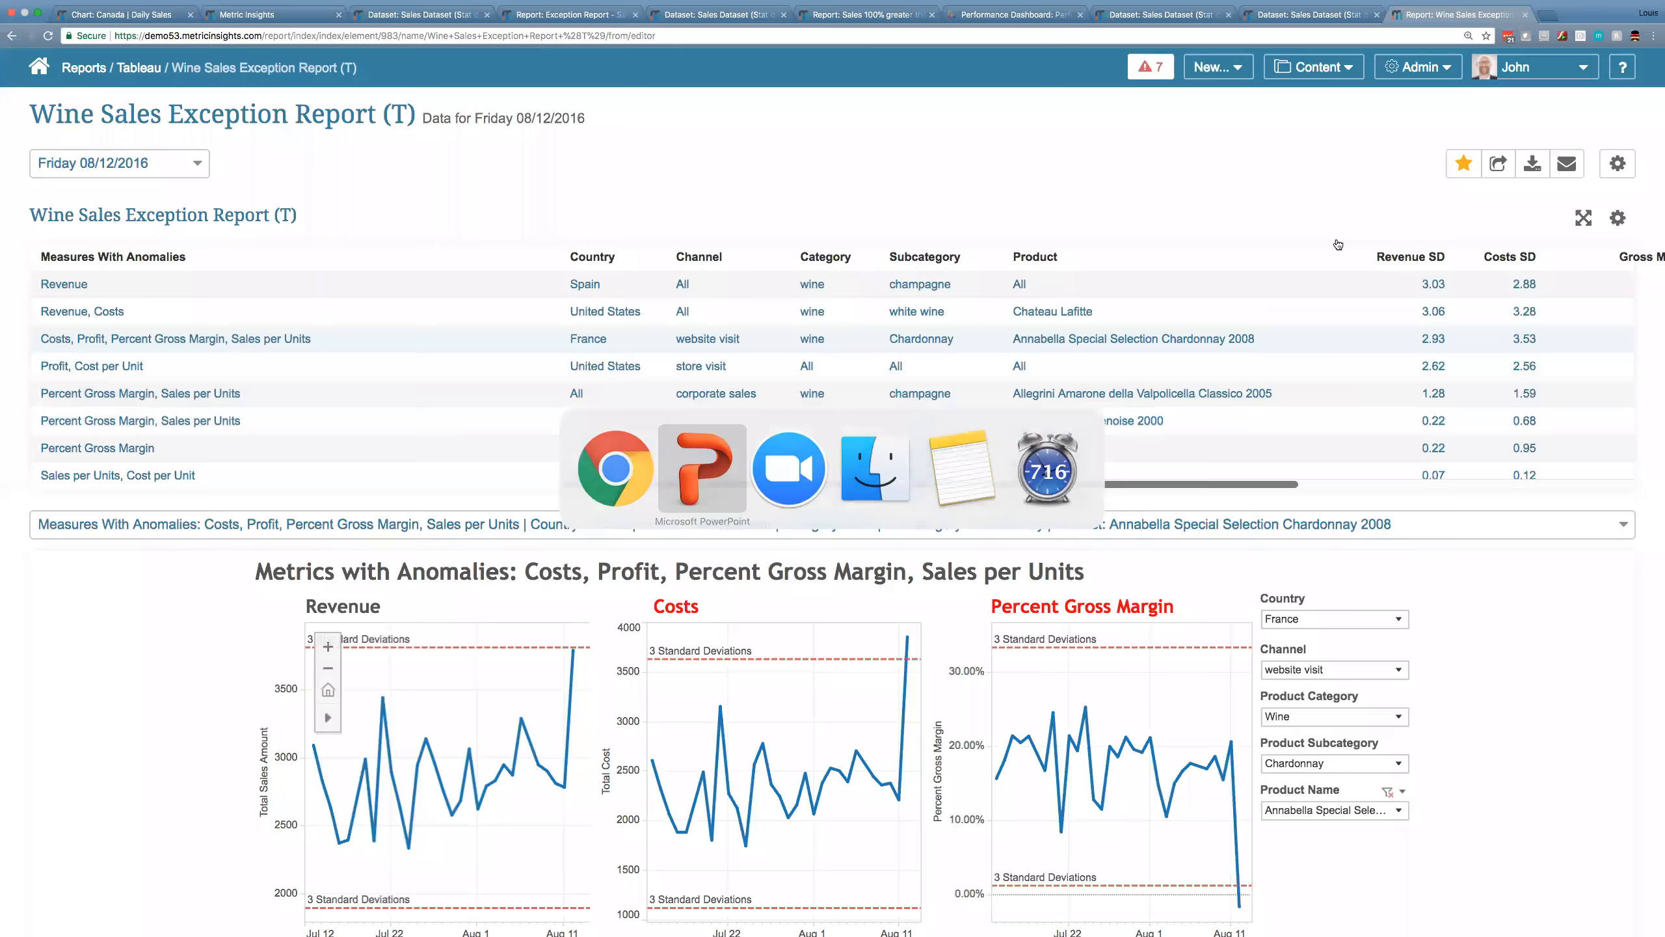
left_click(1160, 247)
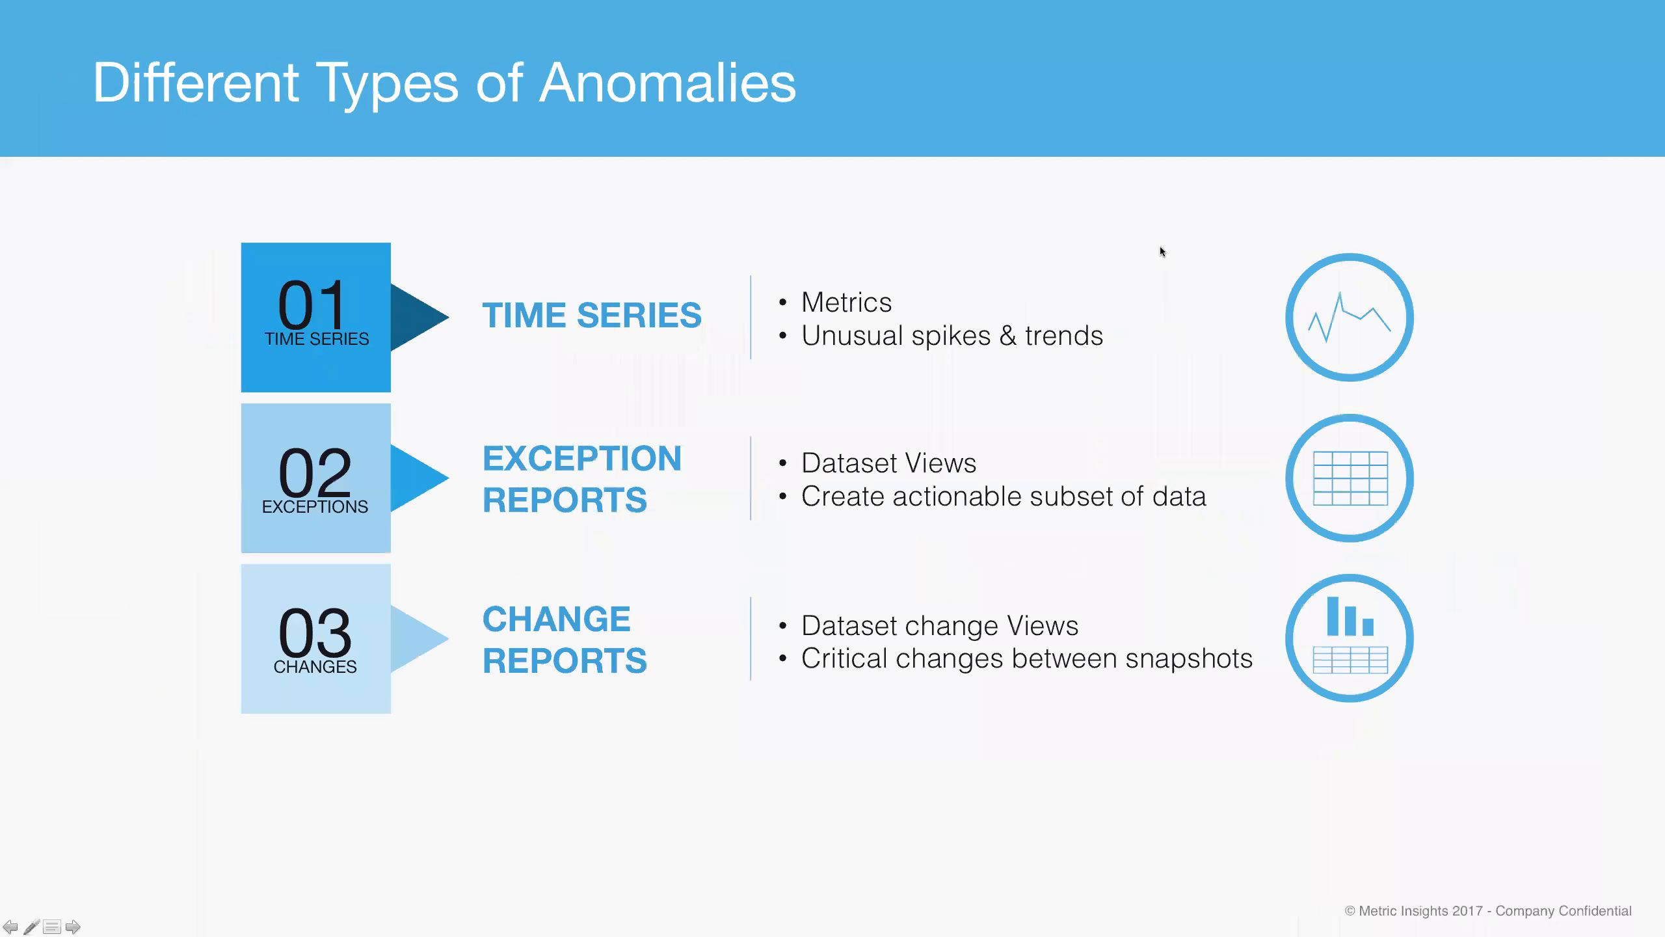